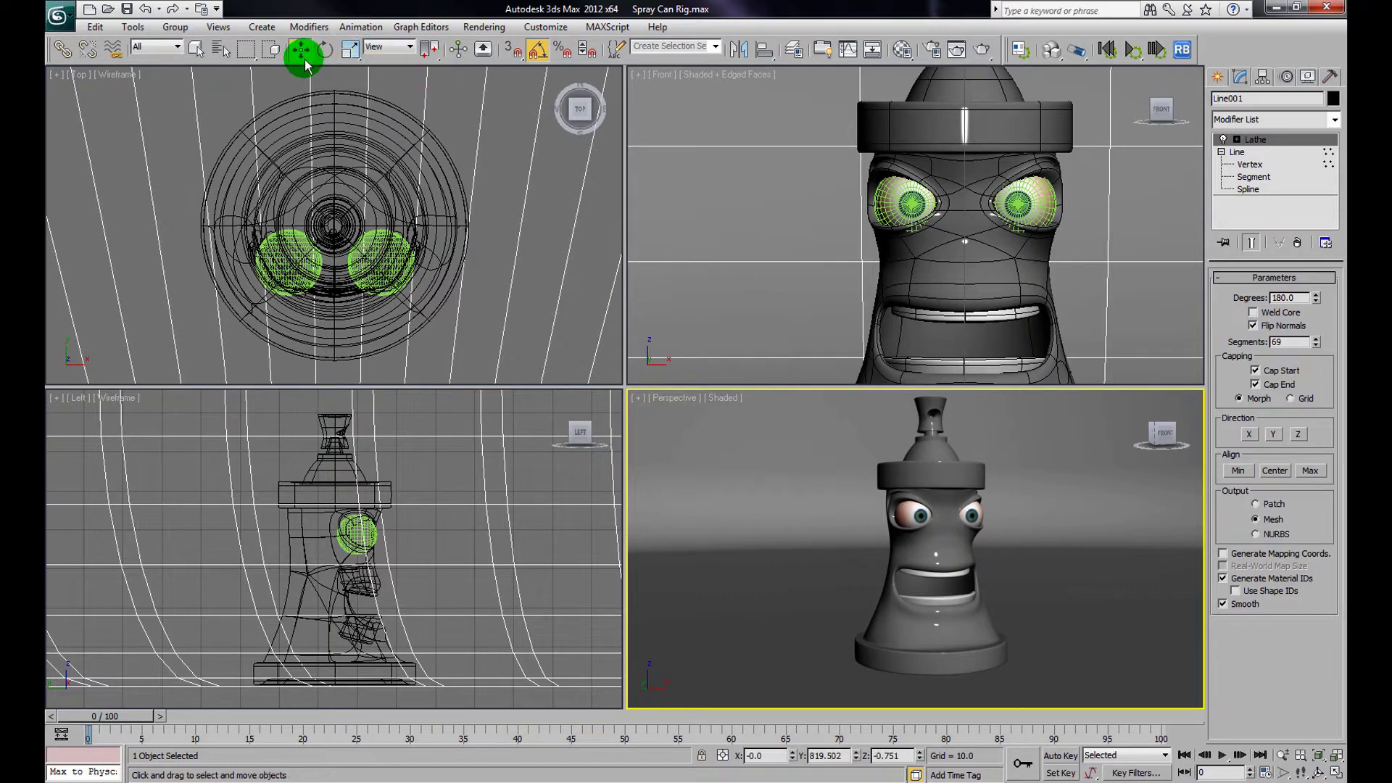
Maximize the perspective viewport and examine the spray can character's body and eyes from several angles and distances
left_click(935, 535)
key("alt+w")
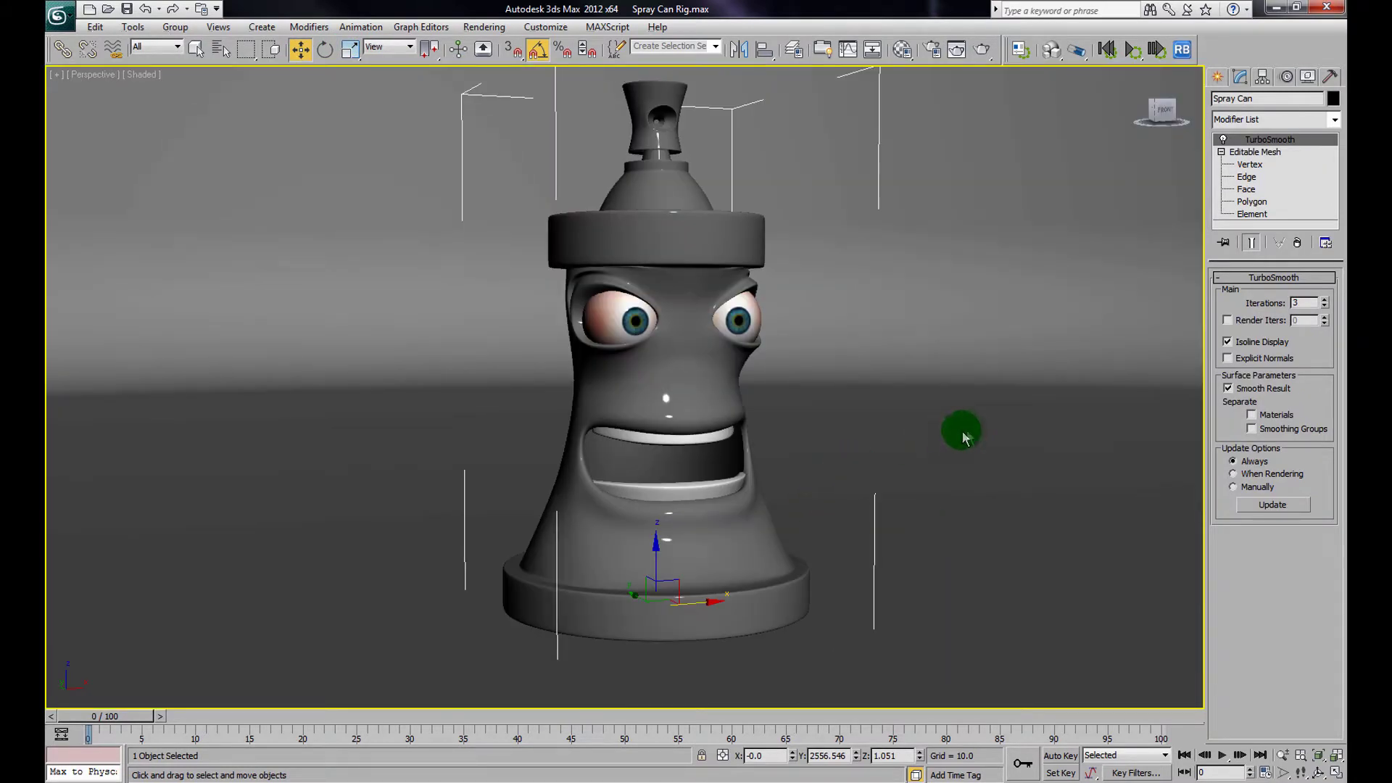
mouse_move(995, 415)
middle_mouse_down("alt")
mouse_move(810, 439)
mouse_move(923, 423)
mouse_move(861, 460)
mouse_move(840, 452)
mouse_move(905, 446)
mouse_move(790, 451)
mouse_move(776, 420)
mouse_move(789, 448)
mouse_move(854, 458)
middle_mouse_up("alt")
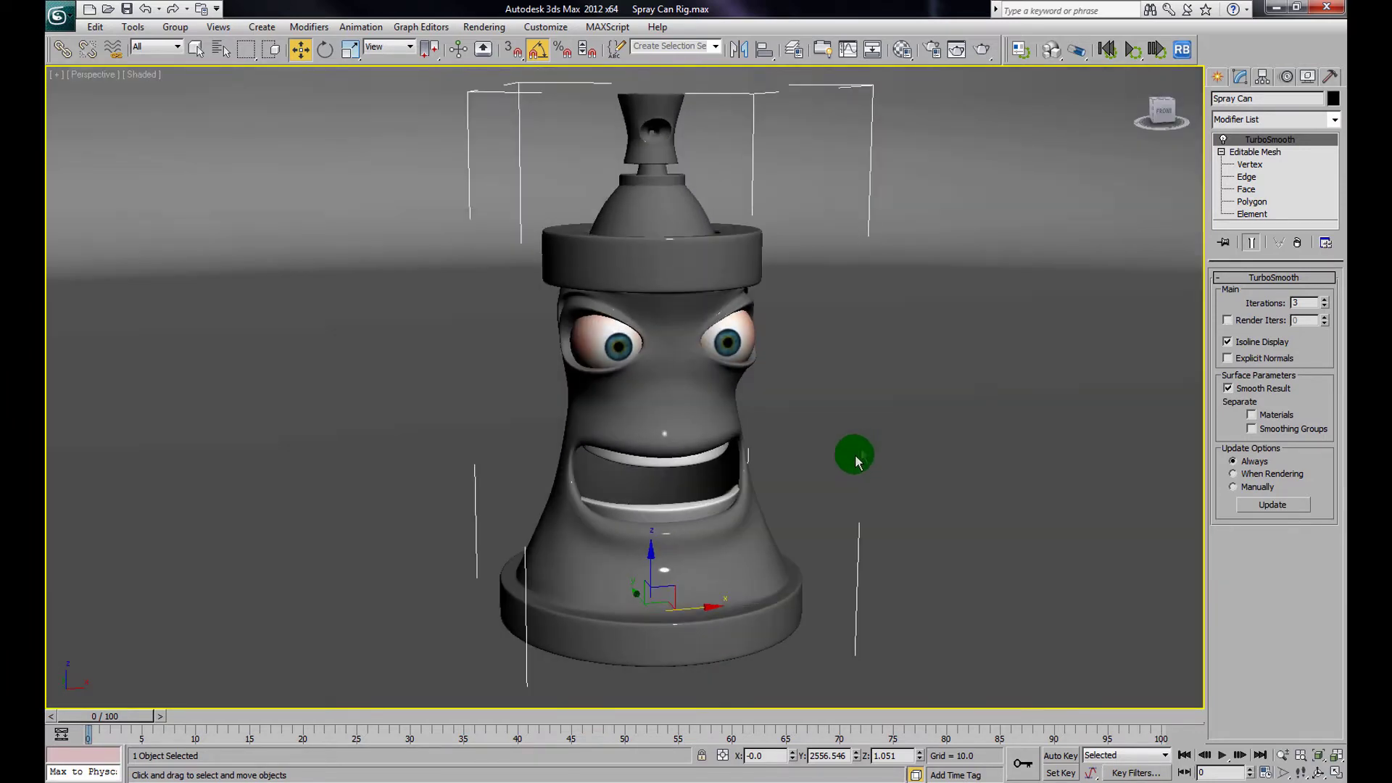
scroll(854, 457, "up", 3)
middle_click_drag(938, 380, 731, 354, "alt")
mouse_move(872, 411)
middle_mouse_down("alt")
mouse_move(926, 398)
mouse_move(850, 434)
mouse_move(866, 425)
middle_mouse_up("alt")
scroll(866, 425, "up", 3)
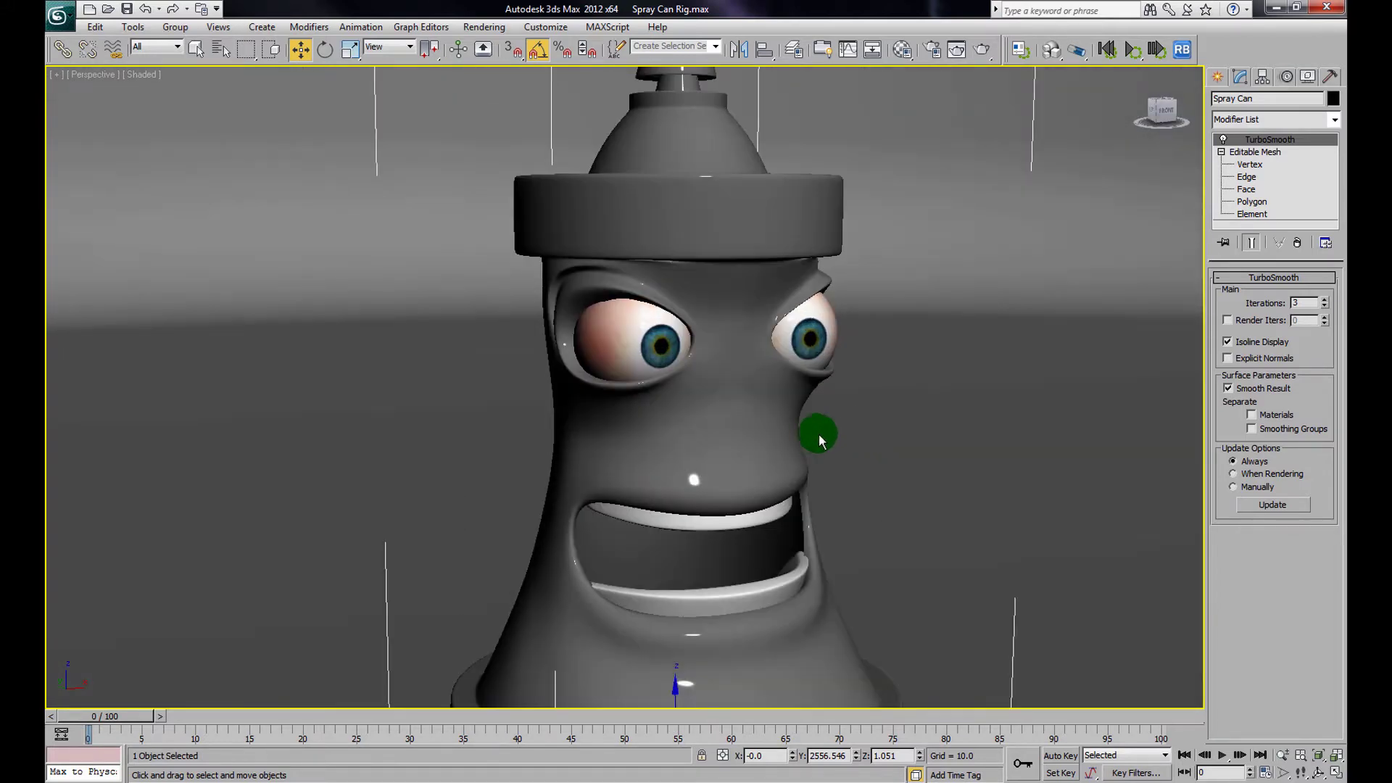
left_click(675, 358)
scroll(847, 399, "down", 3)
middle_click_drag(846, 399, 847, 391)
left_click(907, 420)
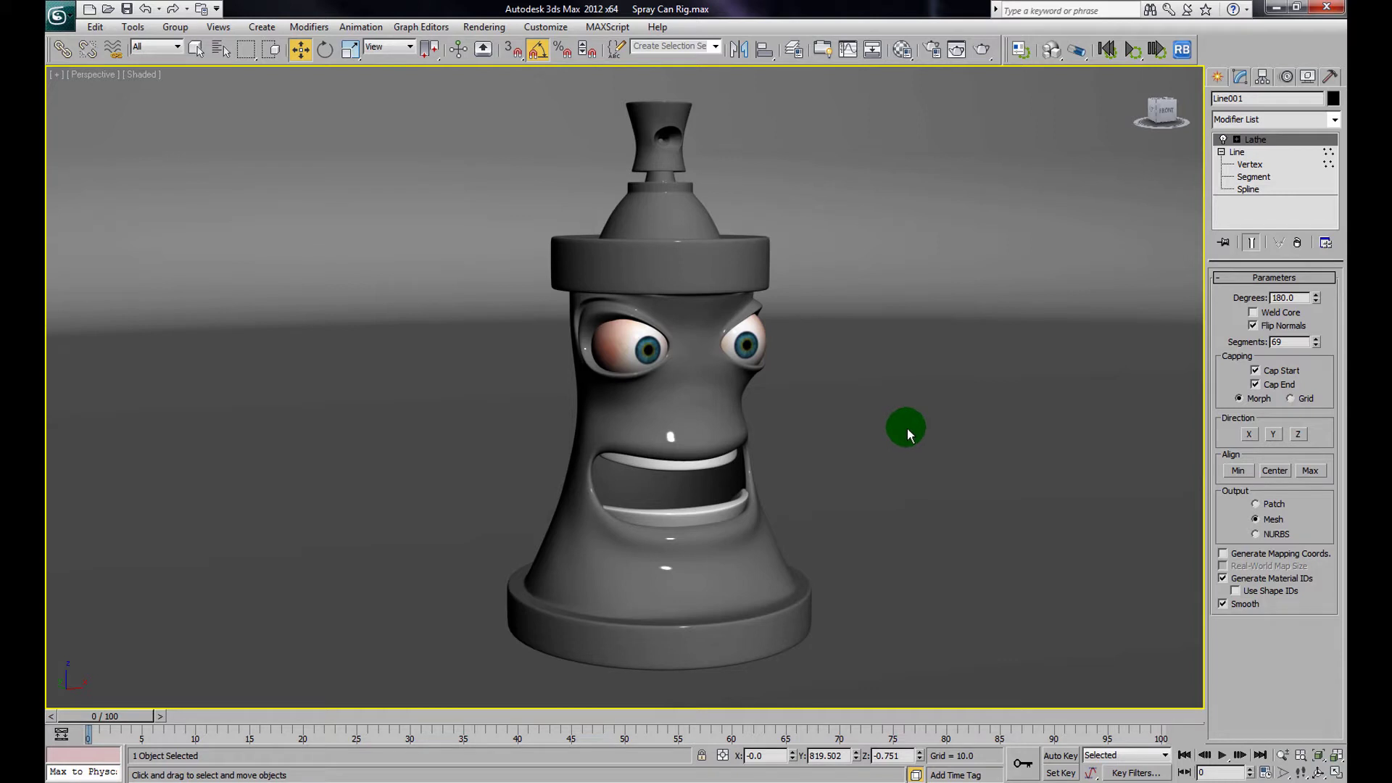
middle_click_drag(910, 425, 925, 427, "alt")
left_click(740, 350)
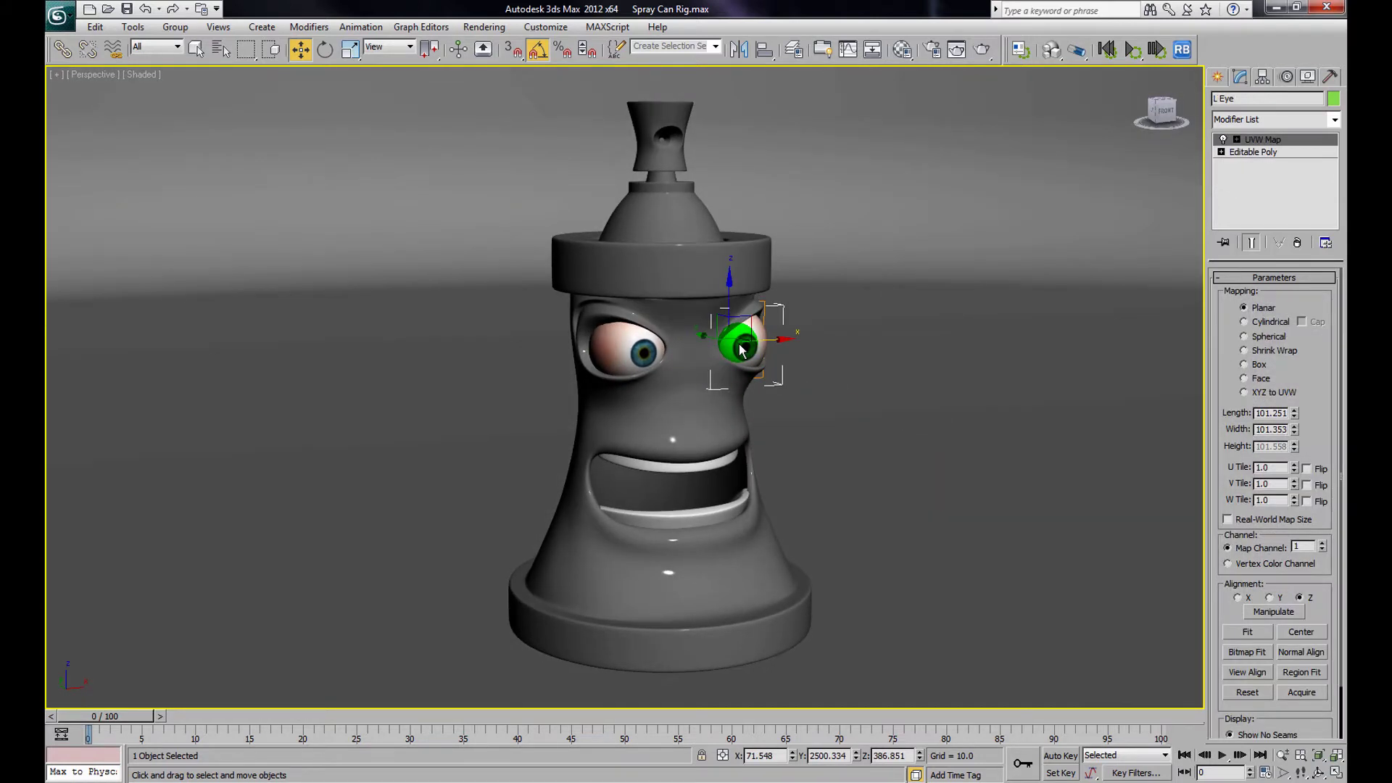
left_click(644, 354)
scroll(824, 383, "up", 2)
left_click(867, 384)
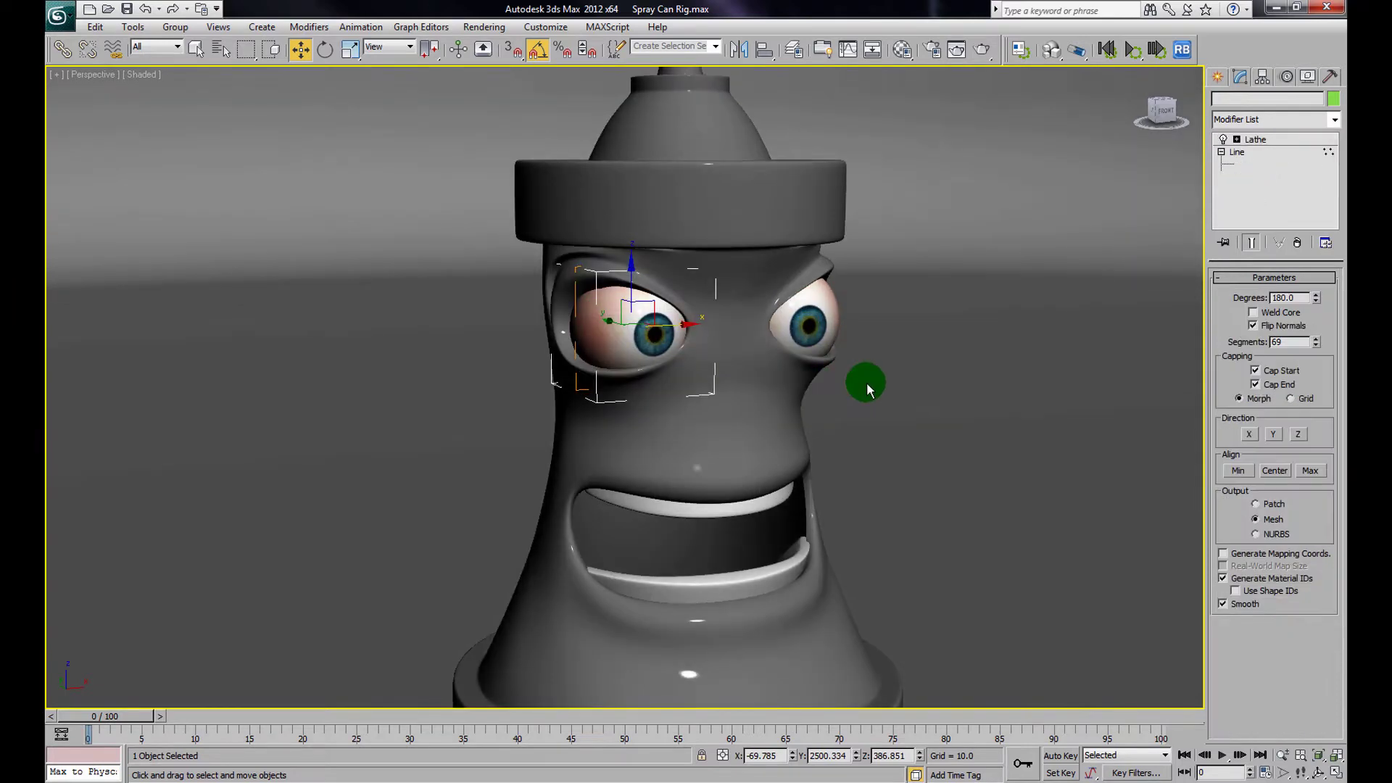
Show edged faces in the perspective view and collapse the left eye's UVW Map modifier into its Editable Poly
left_click(826, 353)
key("F4")
scroll(899, 406, "up", 2)
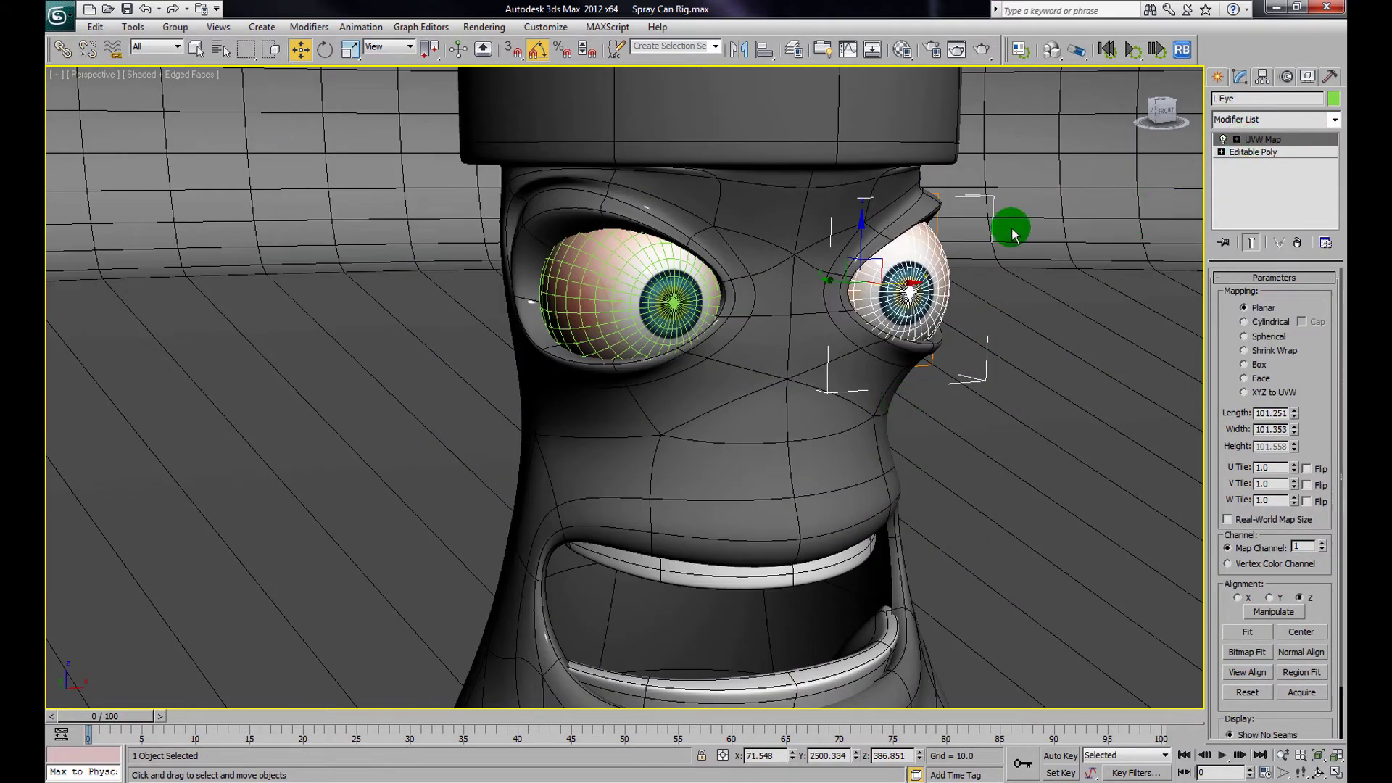
right_click(1263, 148)
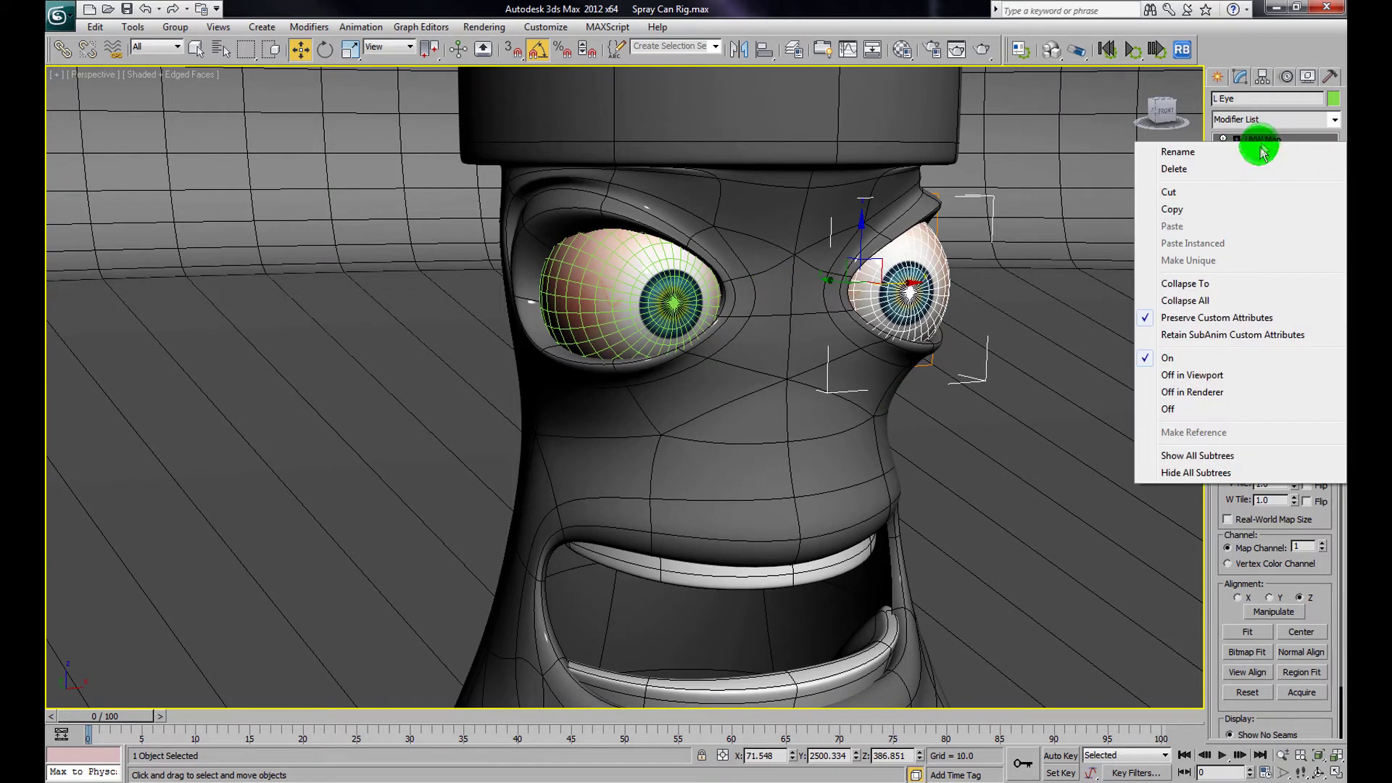
left_click(1207, 290)
left_click(770, 460)
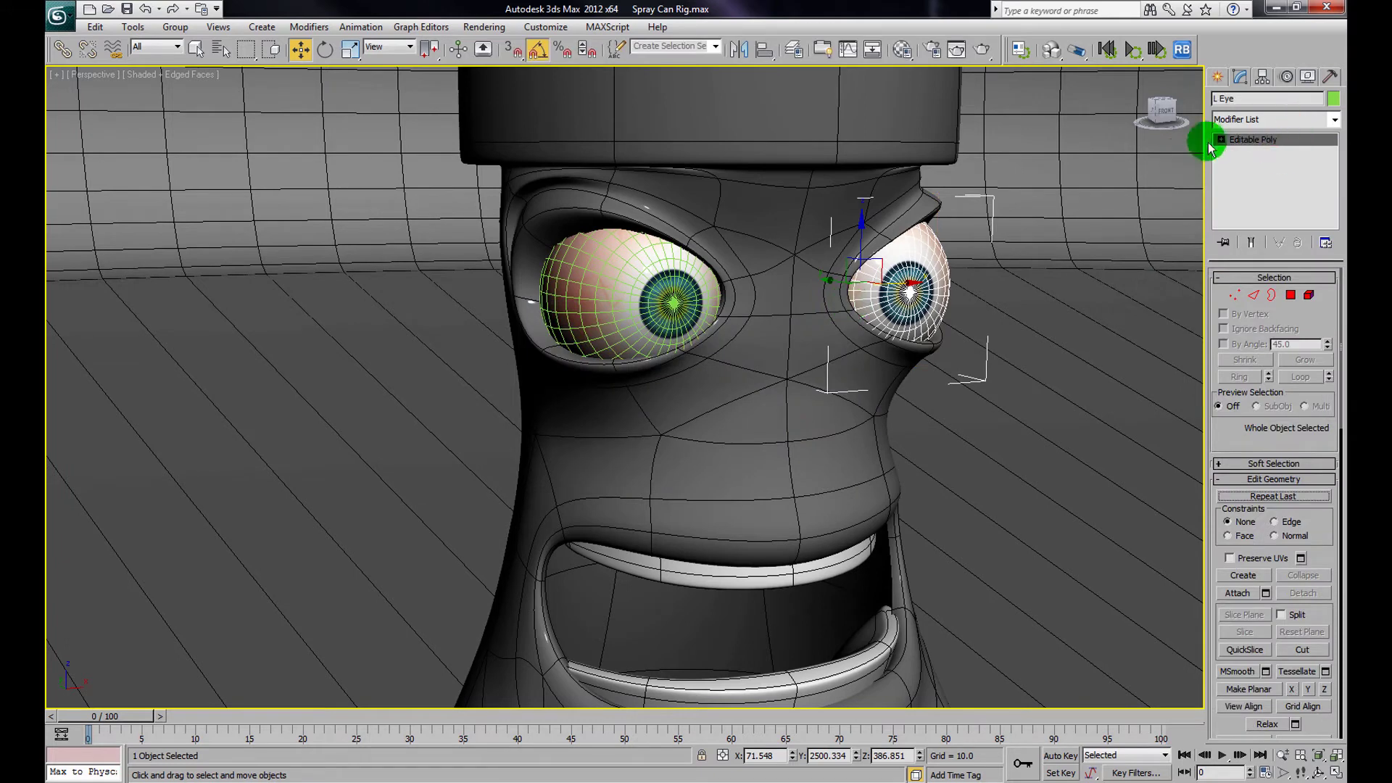
Try deleting the centre vertex of the left eye's pupil, undo the deletion and leave vertex editing
left_click(1248, 152)
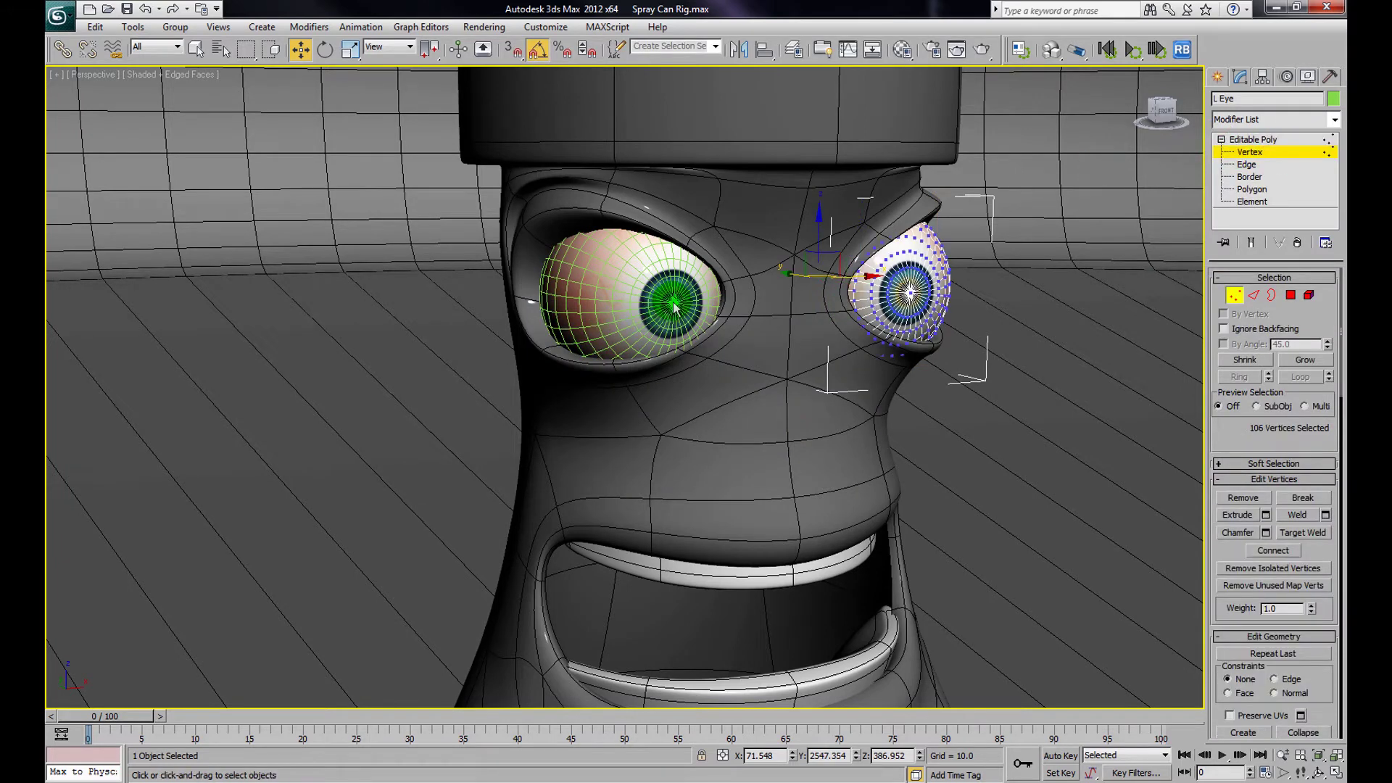
left_click(1247, 150)
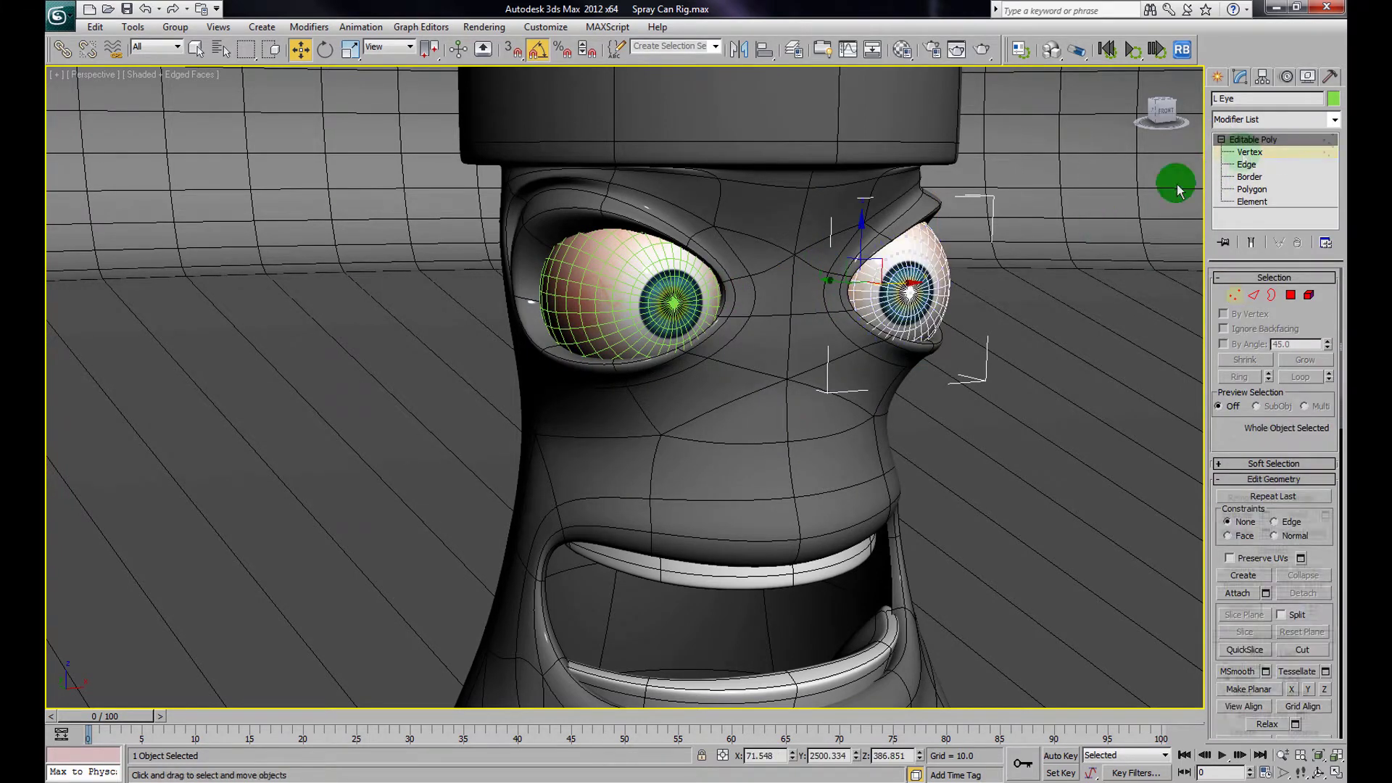
left_click(1249, 152)
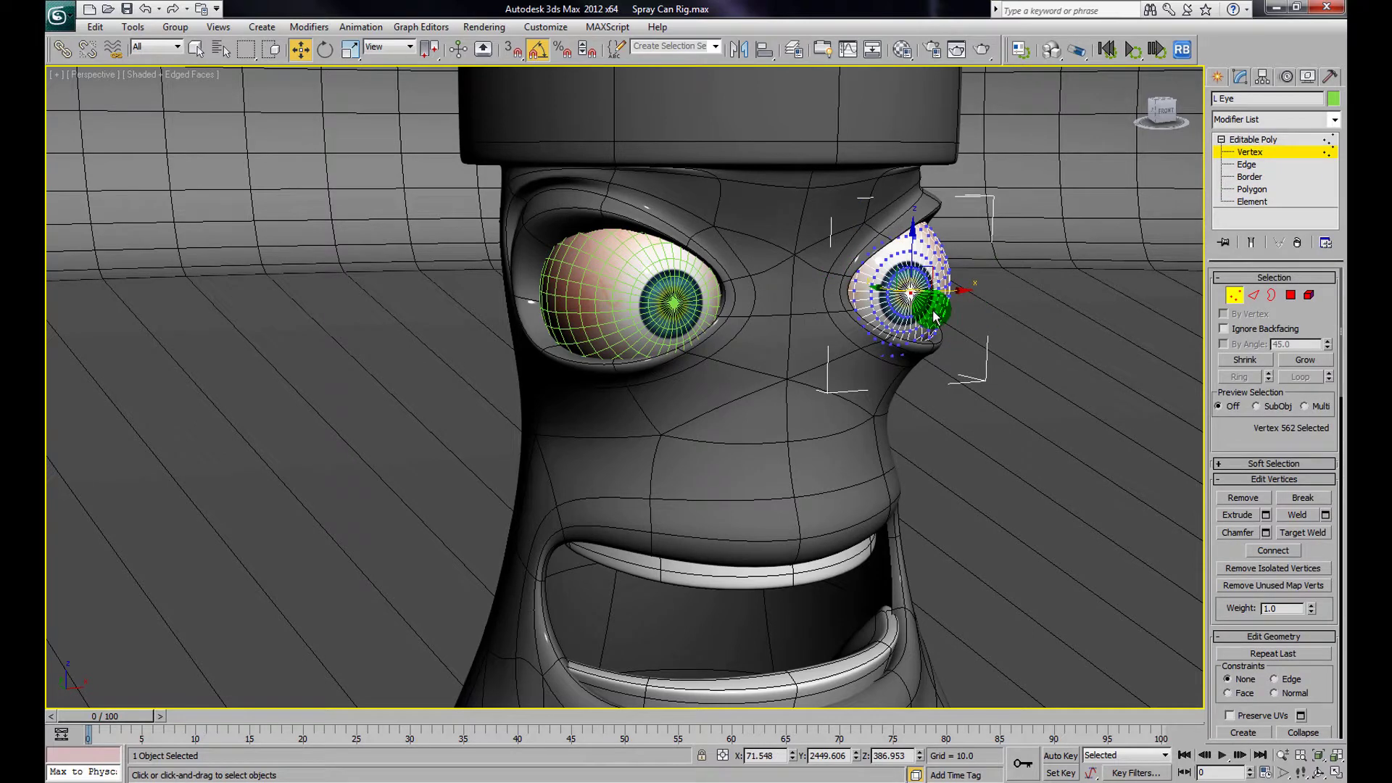
left_click(935, 317)
mouse_move(1001, 317)
middle_mouse_down("alt")
mouse_move(911, 314)
mouse_move(994, 313)
mouse_move(945, 302)
mouse_move(956, 321)
mouse_move(998, 324)
mouse_move(999, 343)
middle_mouse_up("alt")
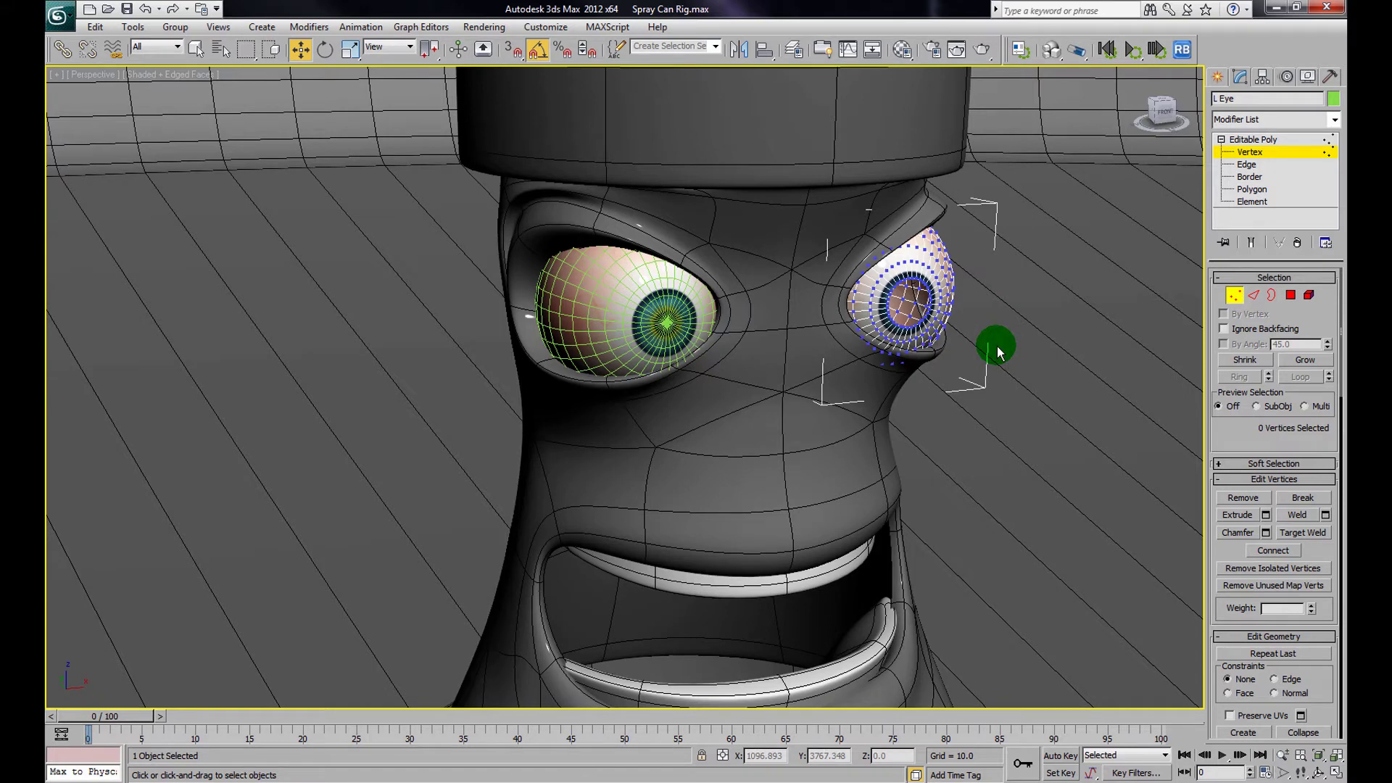
key("ctrl+z")
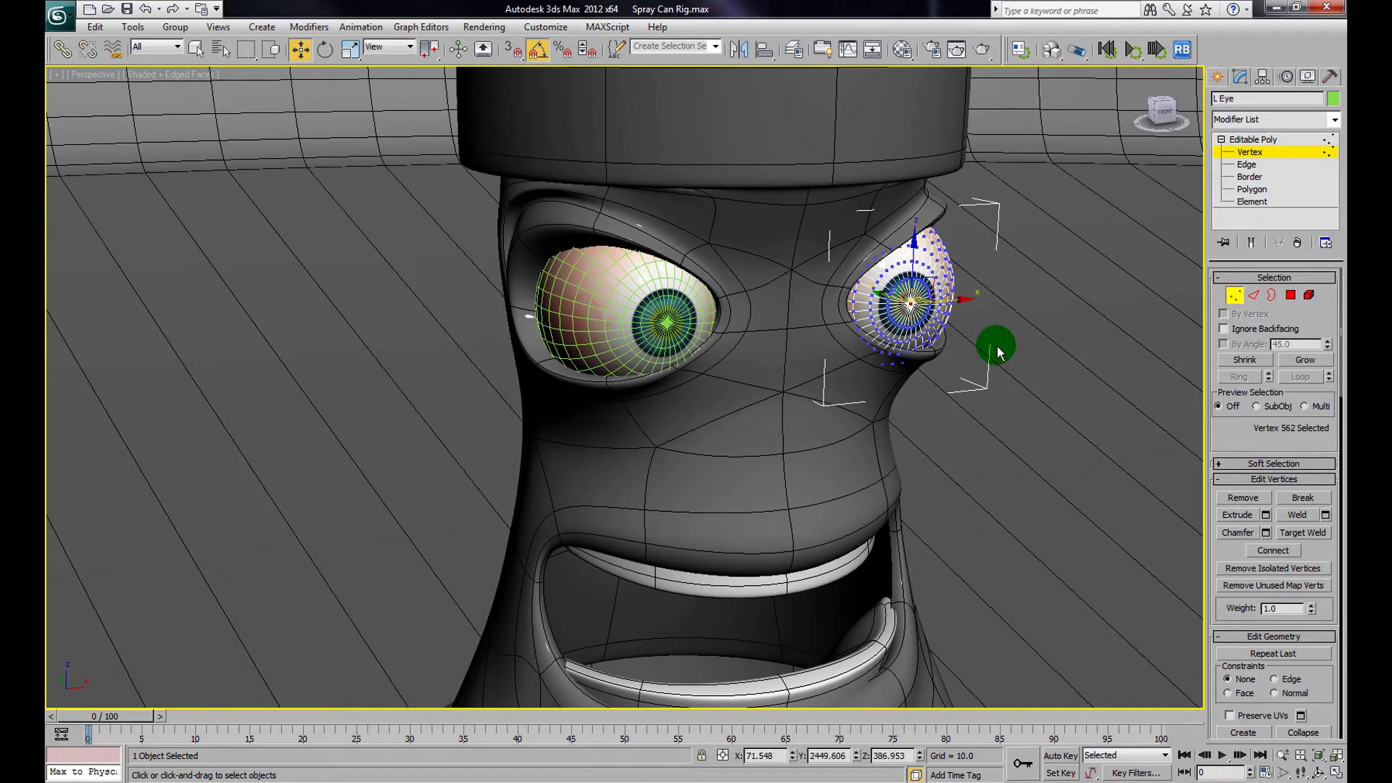
left_click(1084, 233)
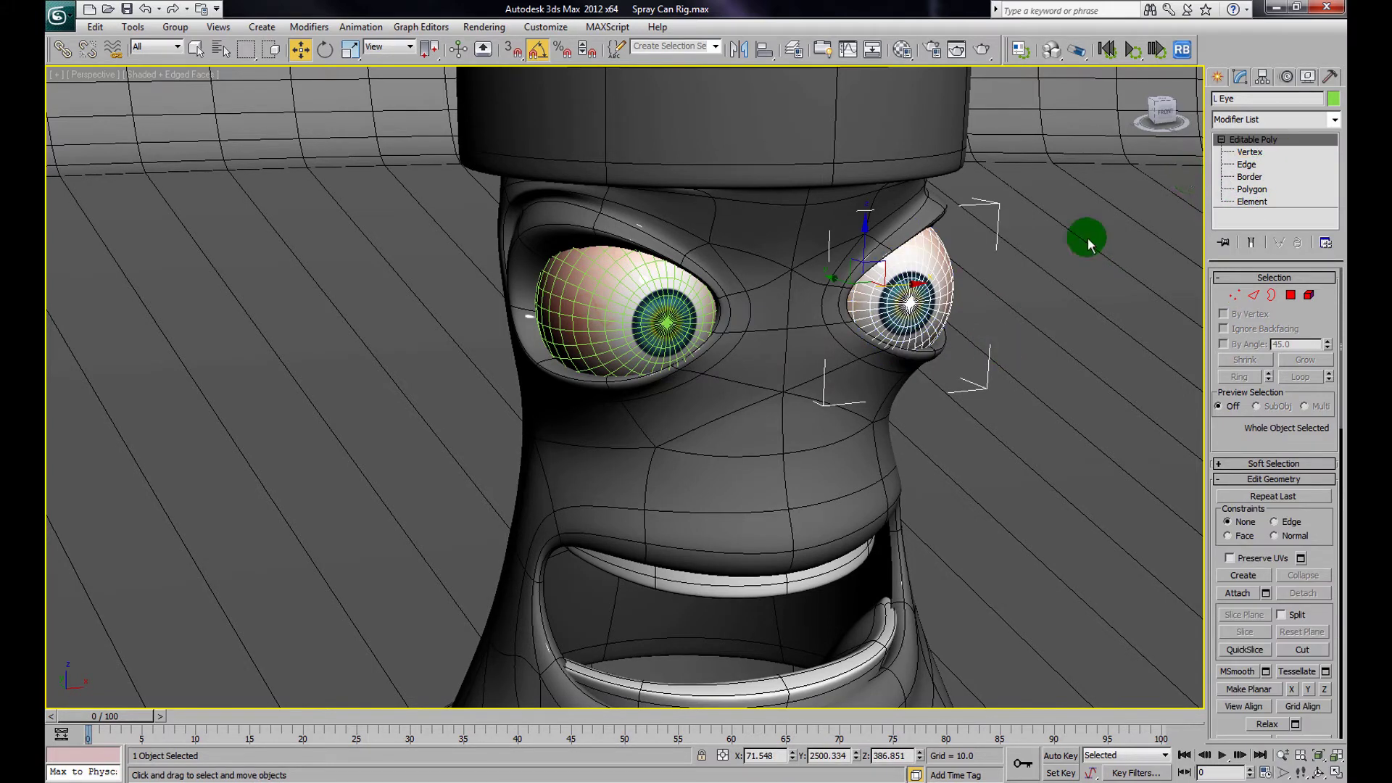
Select the spray can body and compare its mesh with Isoline Display and TurboSmooth switched on and off
mouse_move(916, 388)
middle_mouse_down("alt")
mouse_move(967, 377)
mouse_move(920, 342)
mouse_move(885, 395)
mouse_move(812, 389)
mouse_move(892, 377)
middle_mouse_up("alt")
left_click(694, 226)
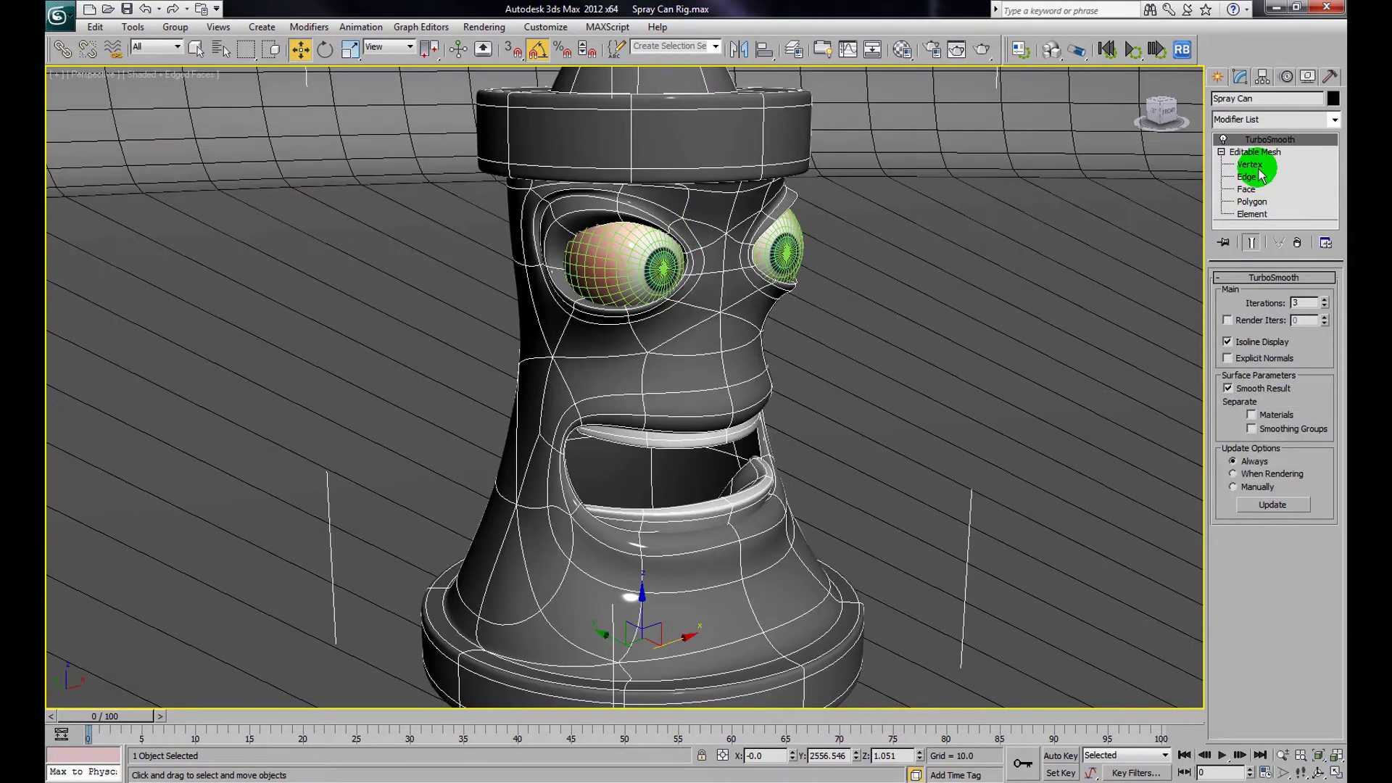
left_click(1228, 342)
left_click(1228, 342)
mouse_move(987, 371)
middle_mouse_down("alt")
mouse_move(1010, 366)
mouse_move(957, 384)
mouse_move(1008, 381)
middle_mouse_up("alt")
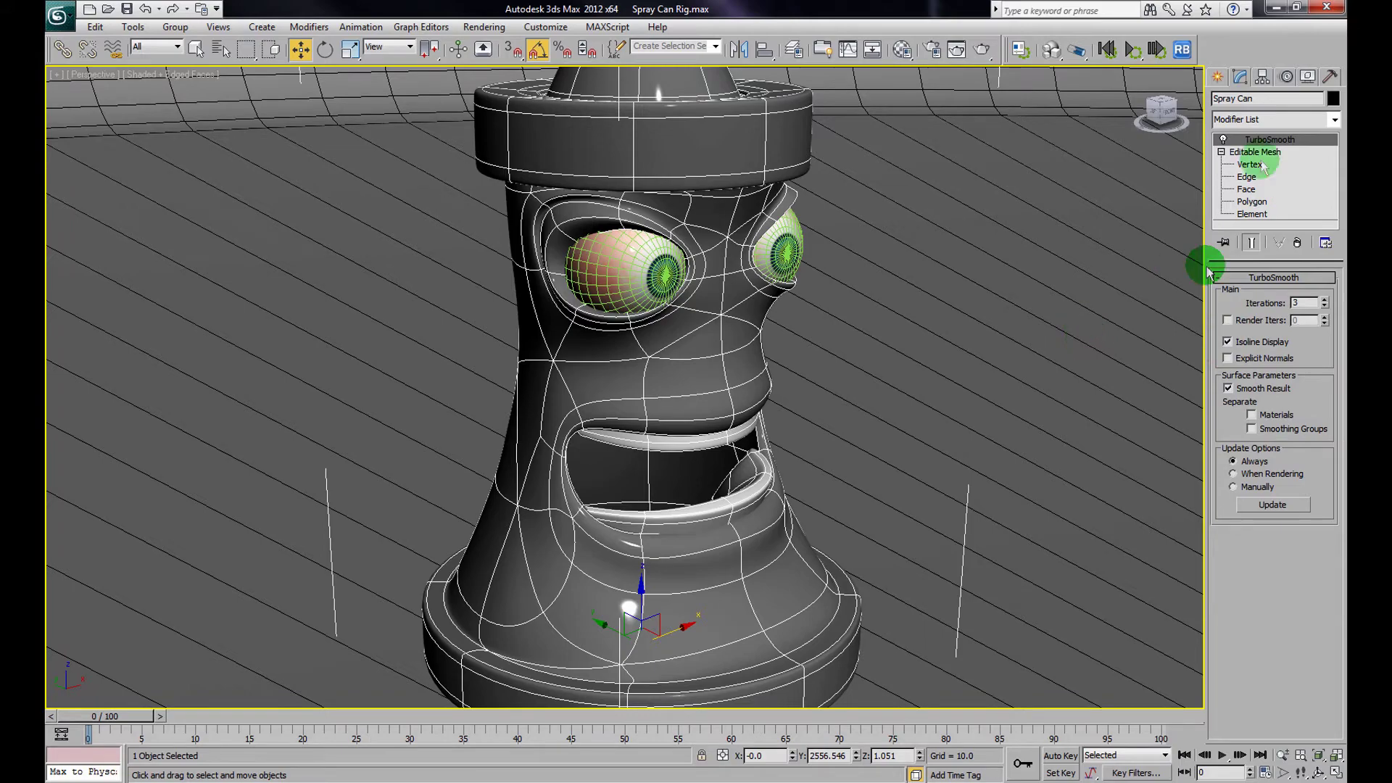
left_click(1223, 140)
left_click(1224, 139)
left_click(1223, 139)
left_click(1223, 139)
mouse_move(902, 377)
middle_mouse_down("alt")
mouse_move(882, 377)
mouse_move(972, 370)
mouse_move(962, 390)
middle_mouse_up("alt")
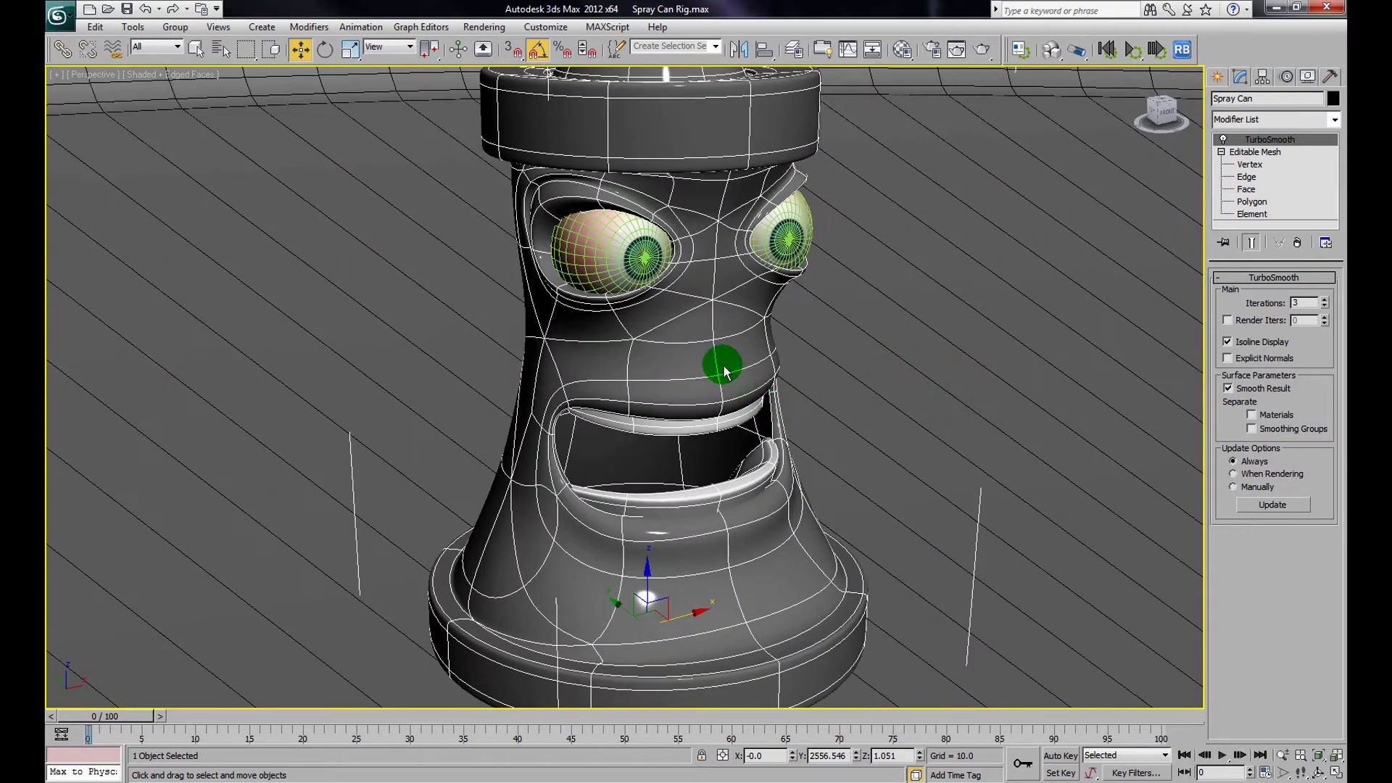
Hide the large backdrop surface behind the spray can and select the can's body
scroll(880, 385, "down", 3)
middle_click_drag(880, 381, 914, 370, "alt")
left_click(915, 368)
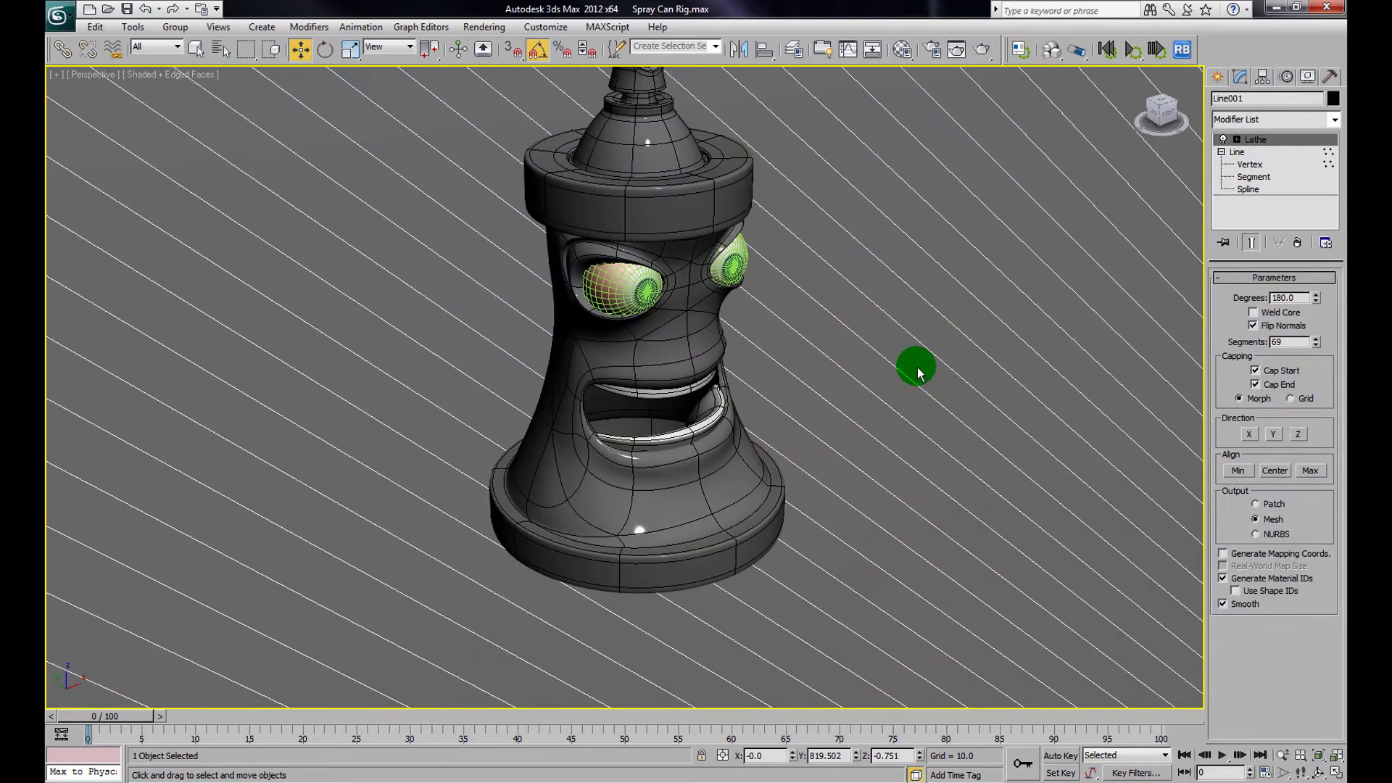
right_click(916, 367)
left_click(946, 320)
scroll(924, 333, "down", 4)
middle_click_drag(919, 425, 870, 408, "alt")
left_click(621, 430)
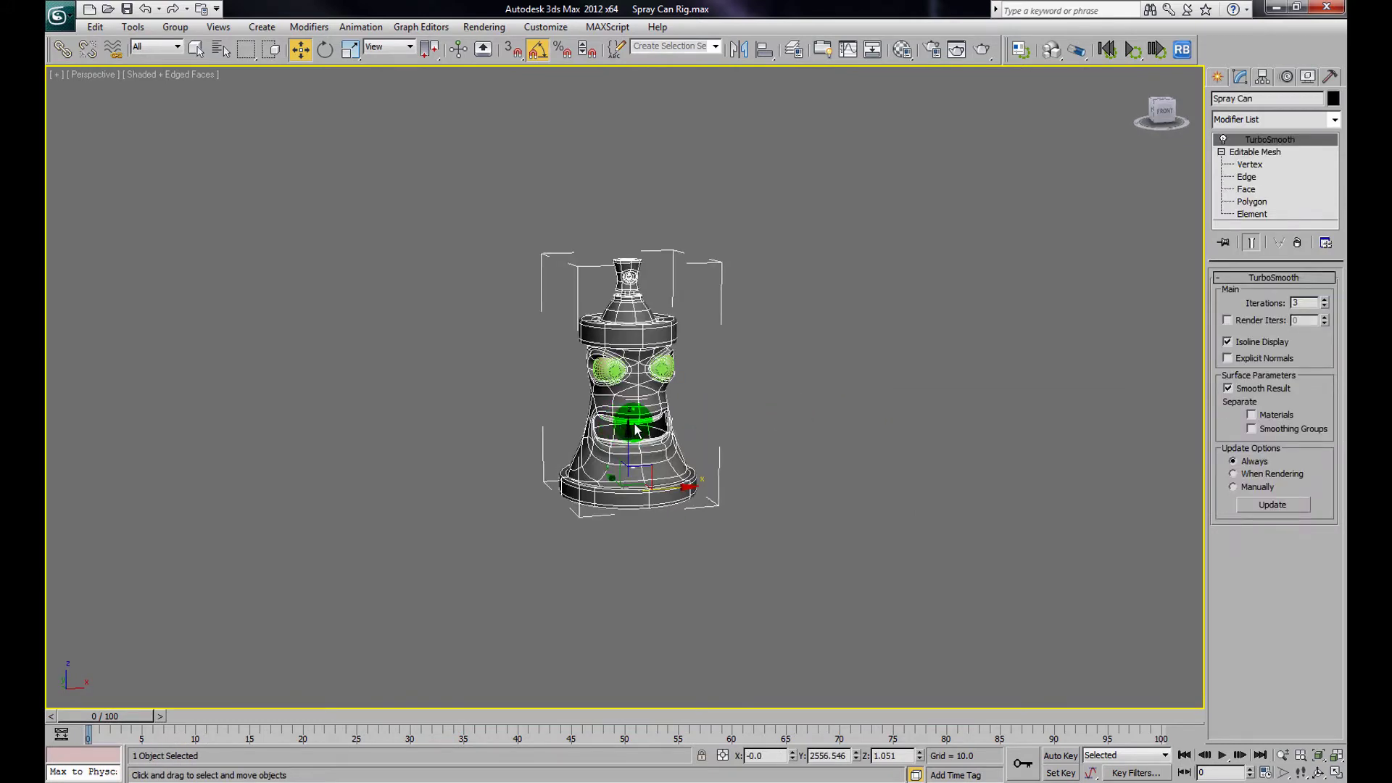
scroll(842, 435, "up", 4)
mouse_move(842, 435)
middle_mouse_down("alt")
mouse_move(892, 435)
mouse_move(870, 458)
middle_mouse_up("alt")
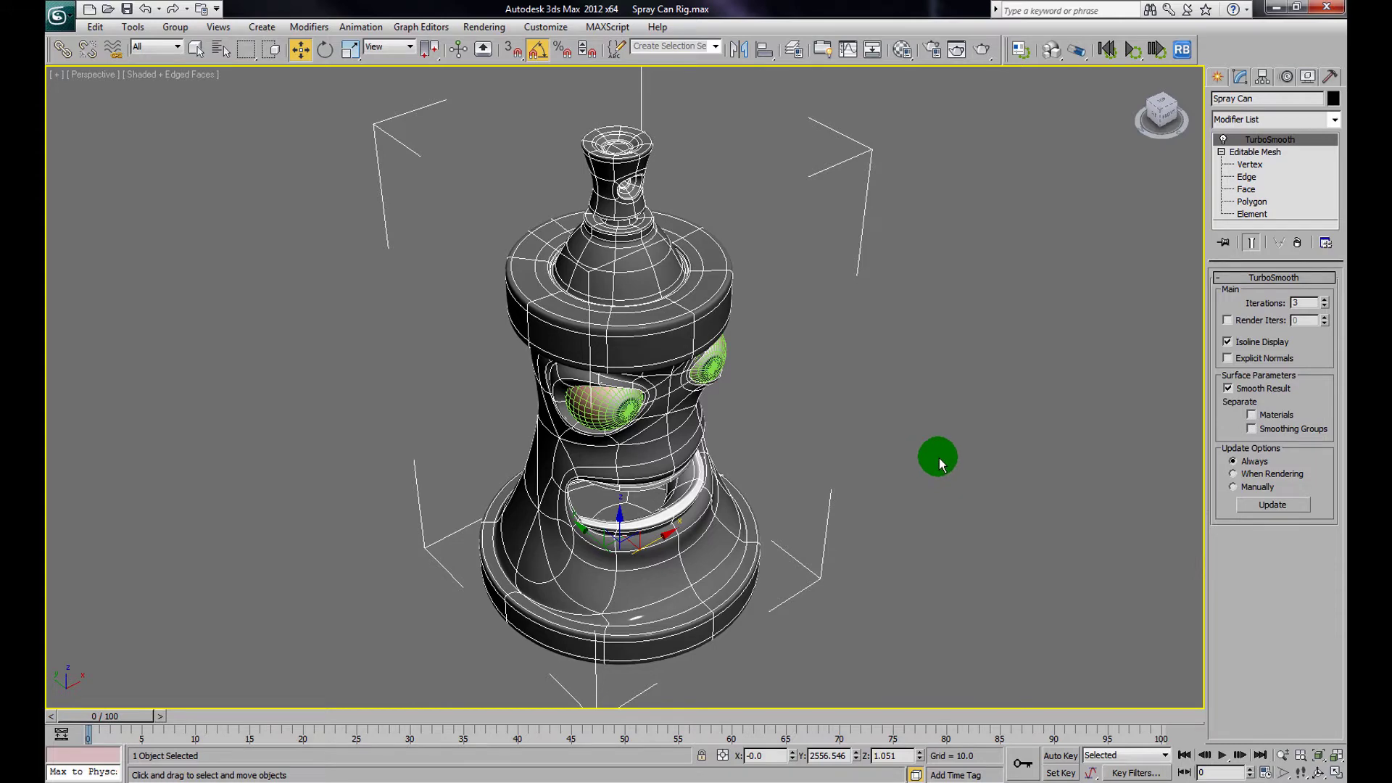
Draw a circle spline, slightly larger than the can's base, beside the spray can in the maximized top view
key("alt+w")
left_click(518, 307)
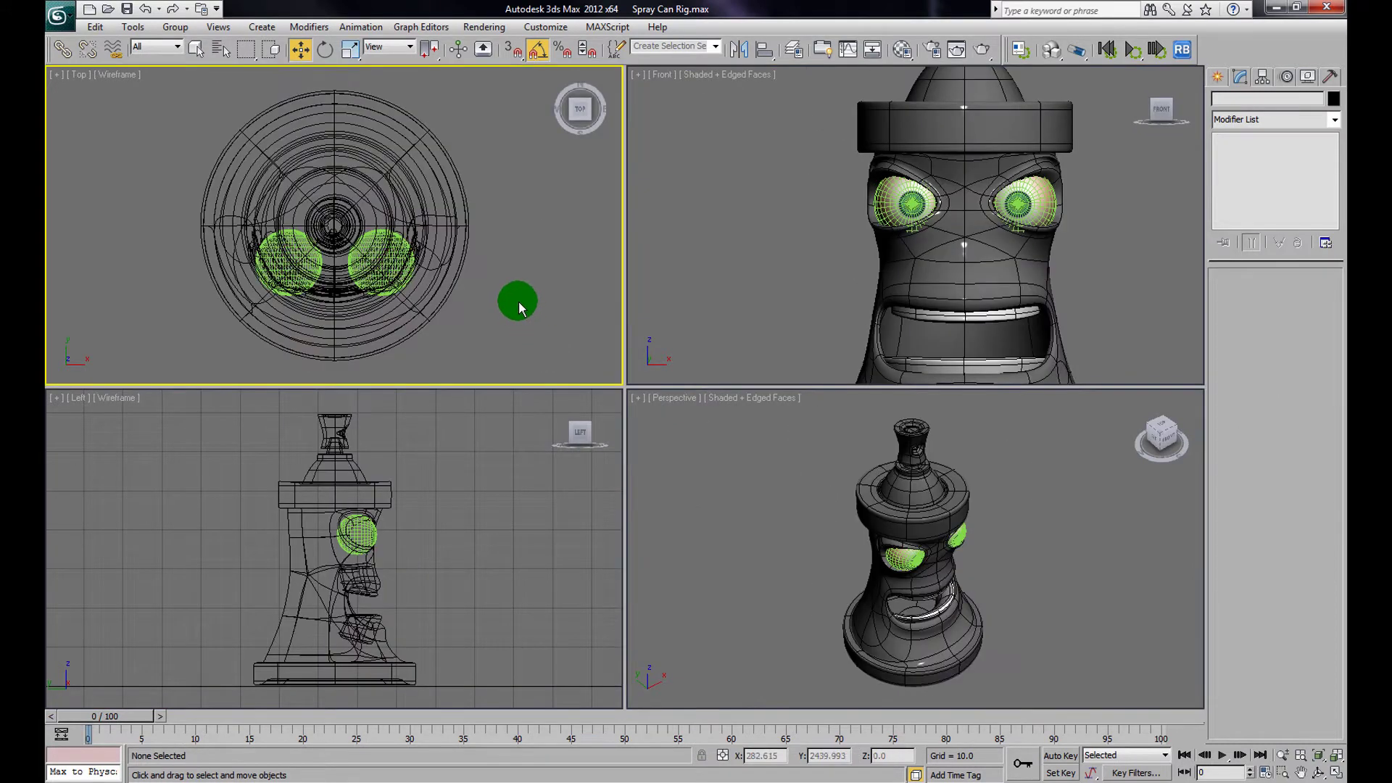
key("alt+w")
scroll(803, 383, "down", 2)
scroll(803, 384, "down", 3)
middle_click_drag(816, 397, 733, 426)
scroll(796, 429, "up", 1)
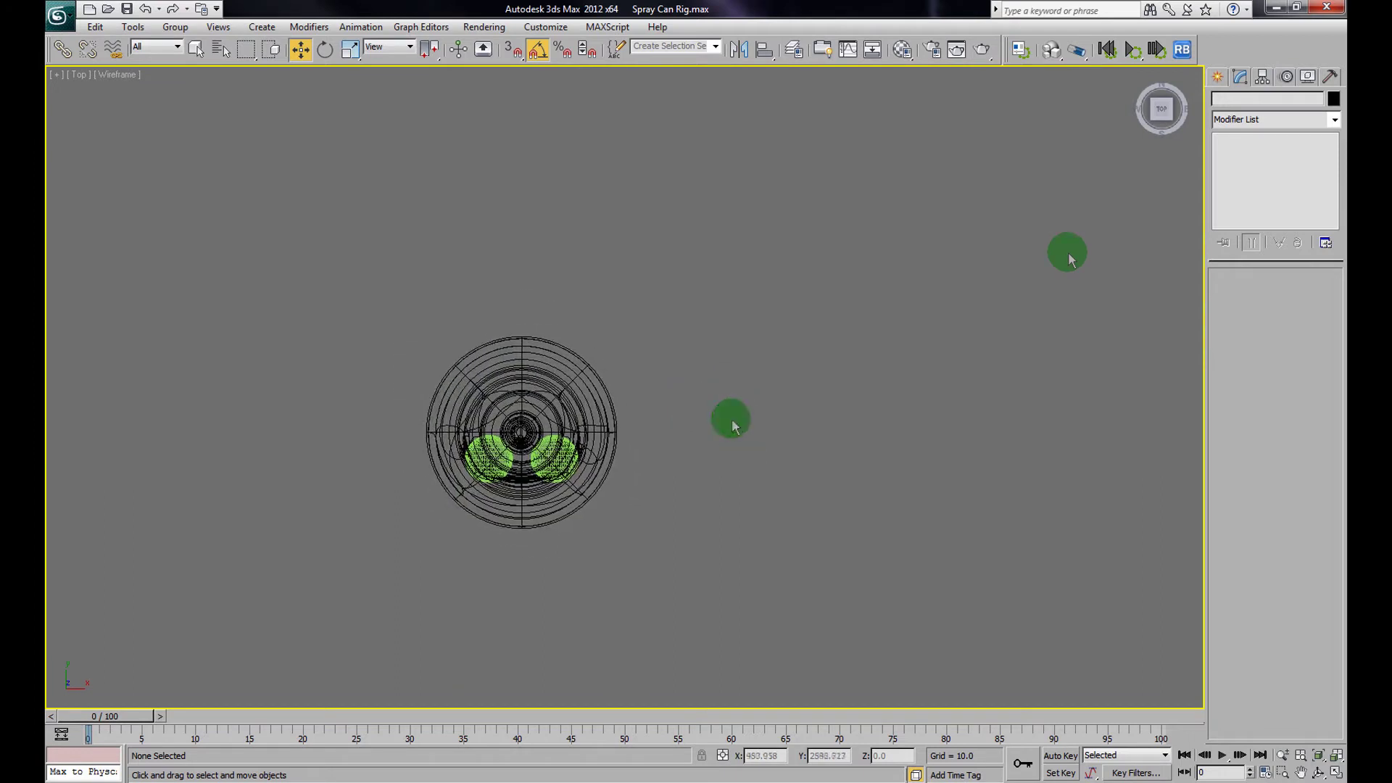
left_click(1222, 75)
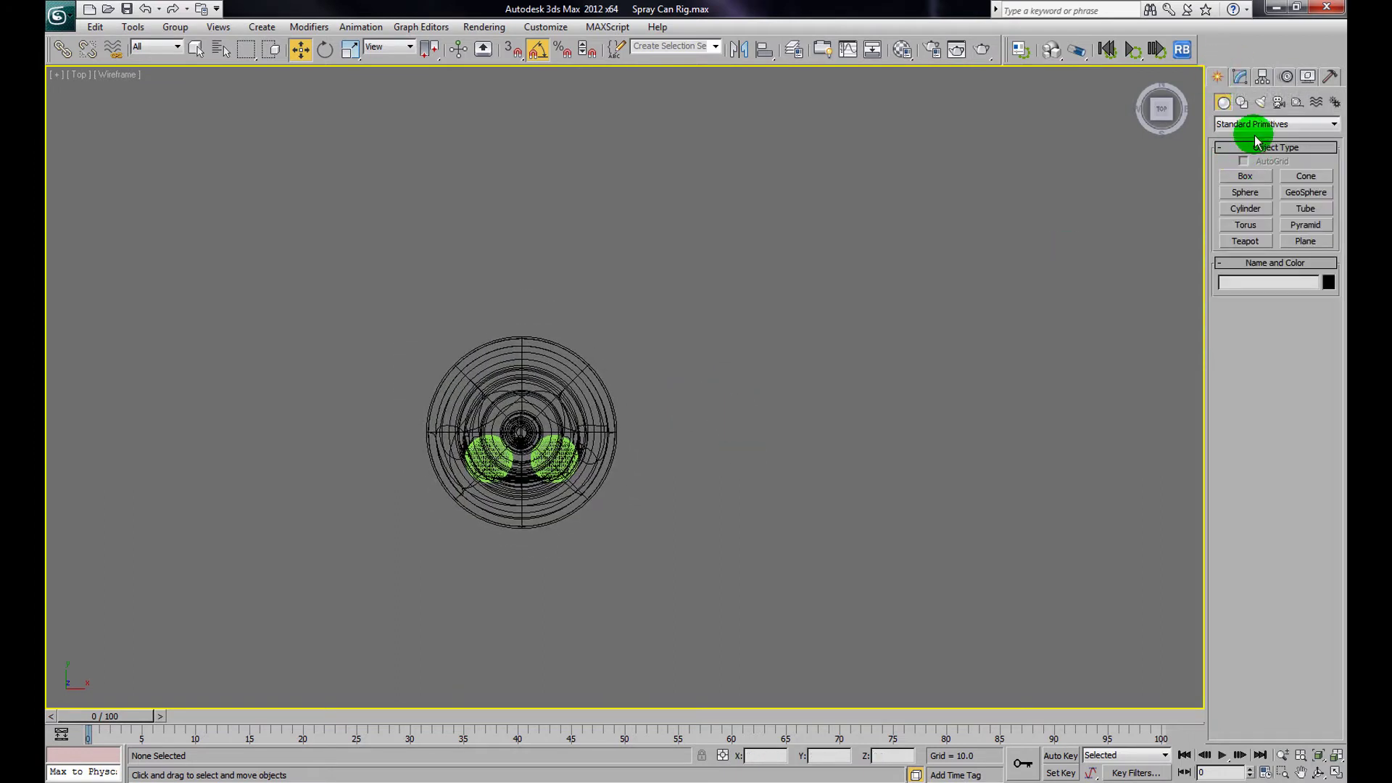
left_click(1242, 102)
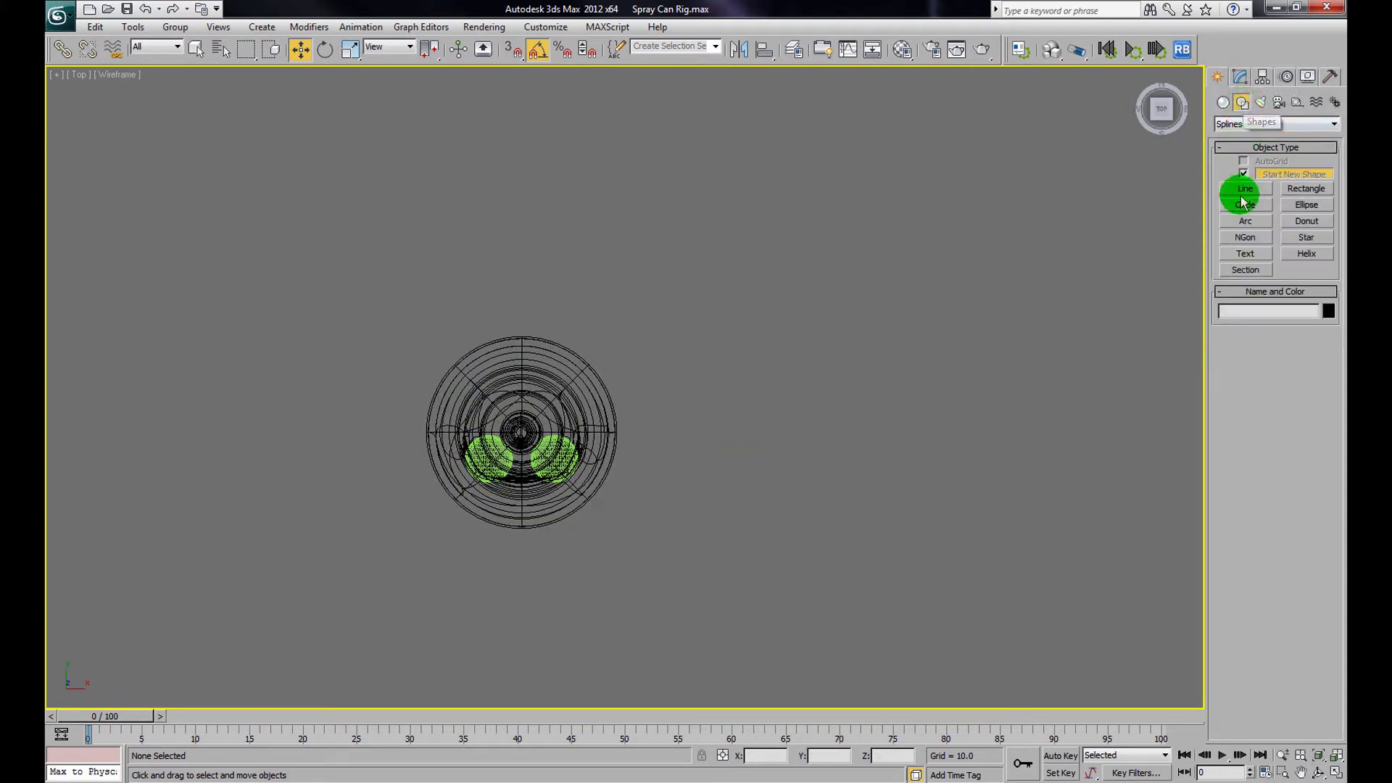
left_click(1249, 209)
left_click_drag(732, 434, 793, 528)
Move the new circle slightly farther away from the spray can in the top view
left_click(310, 53)
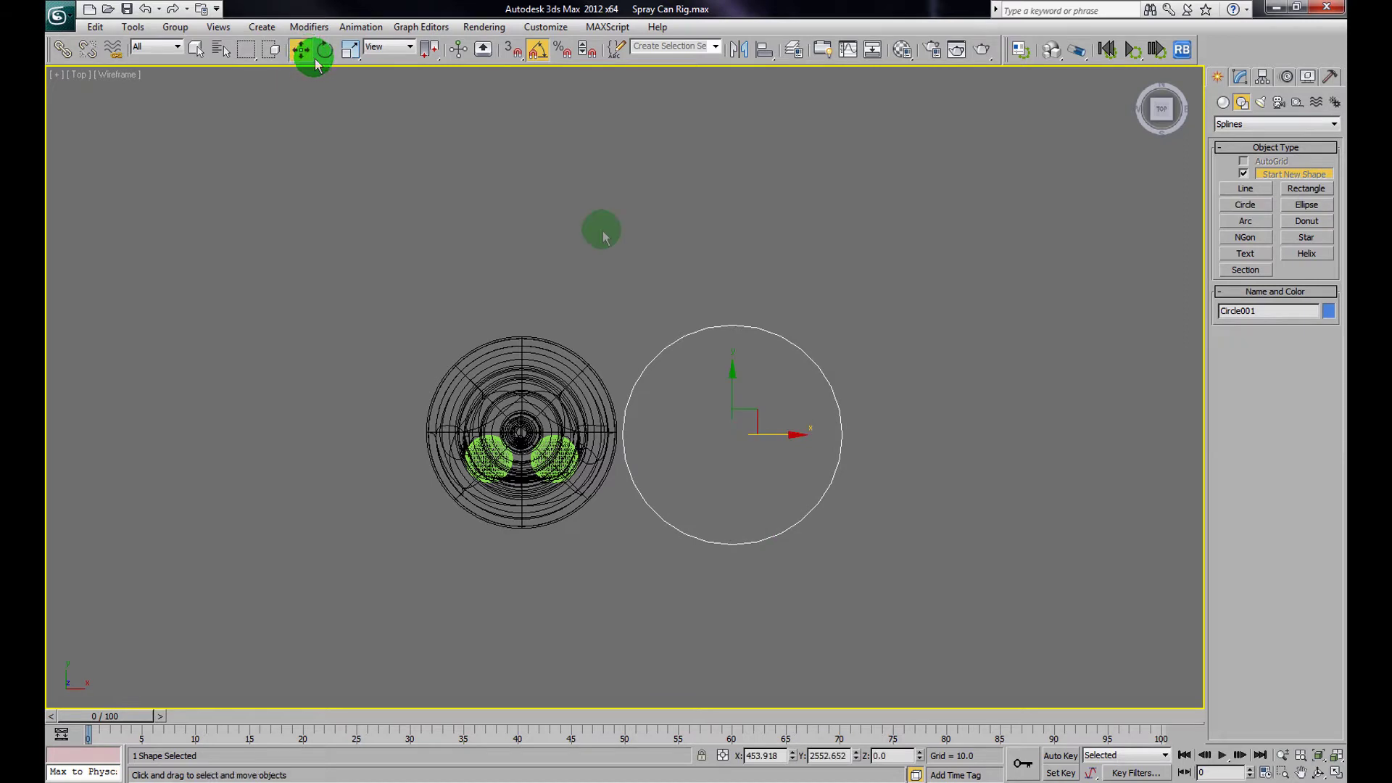
left_click_drag(752, 420, 777, 395)
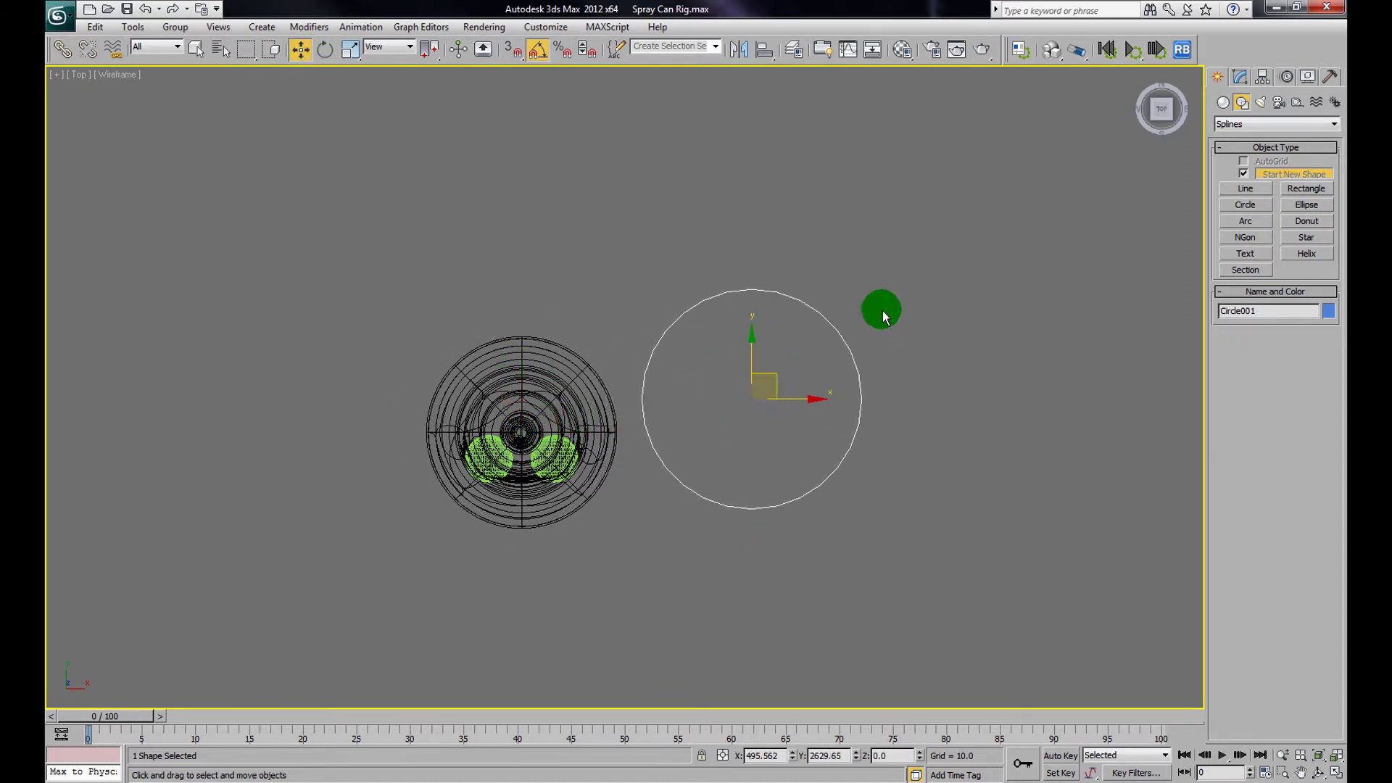
left_click(850, 355)
left_click(850, 355)
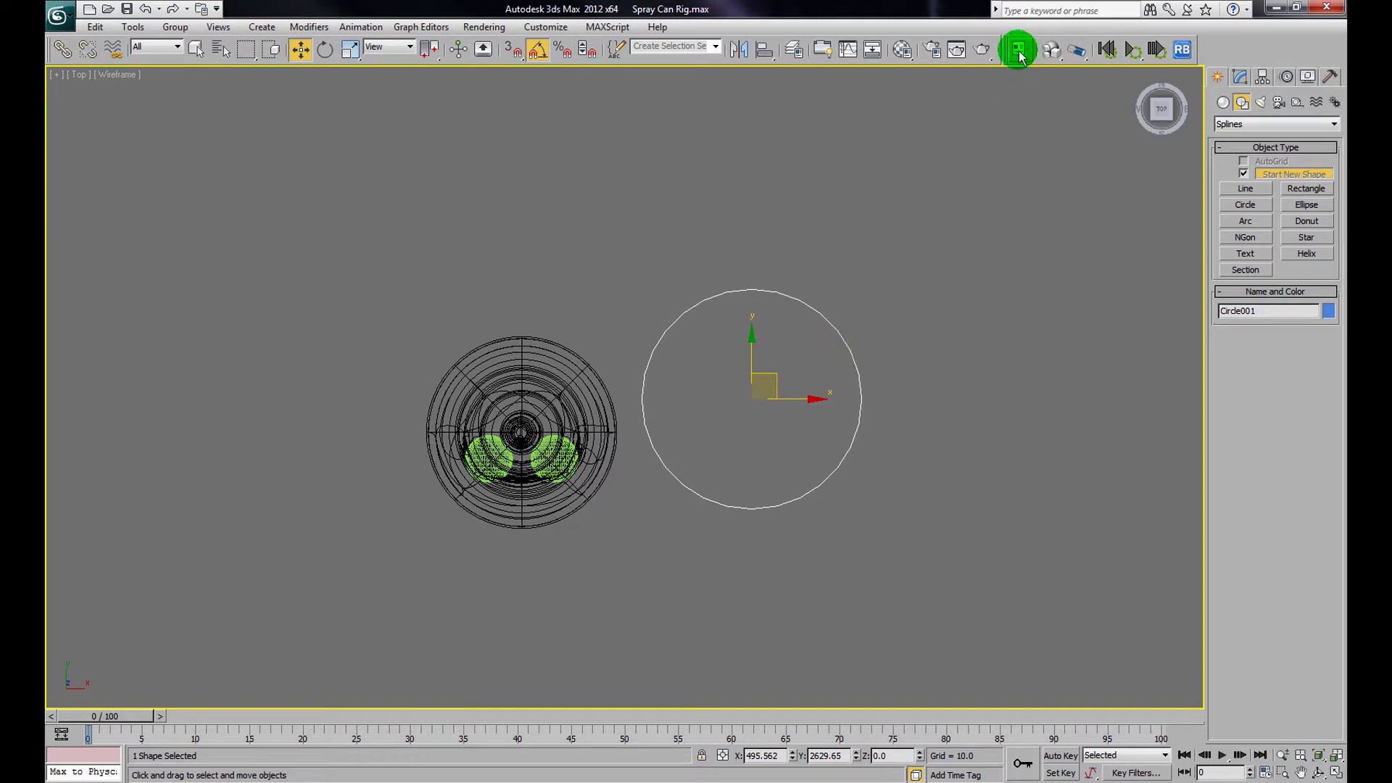
Align the circle to the spray can in X, Y and Z position, matching pivot point to pivot point
left_click(765, 49)
left_click(551, 408)
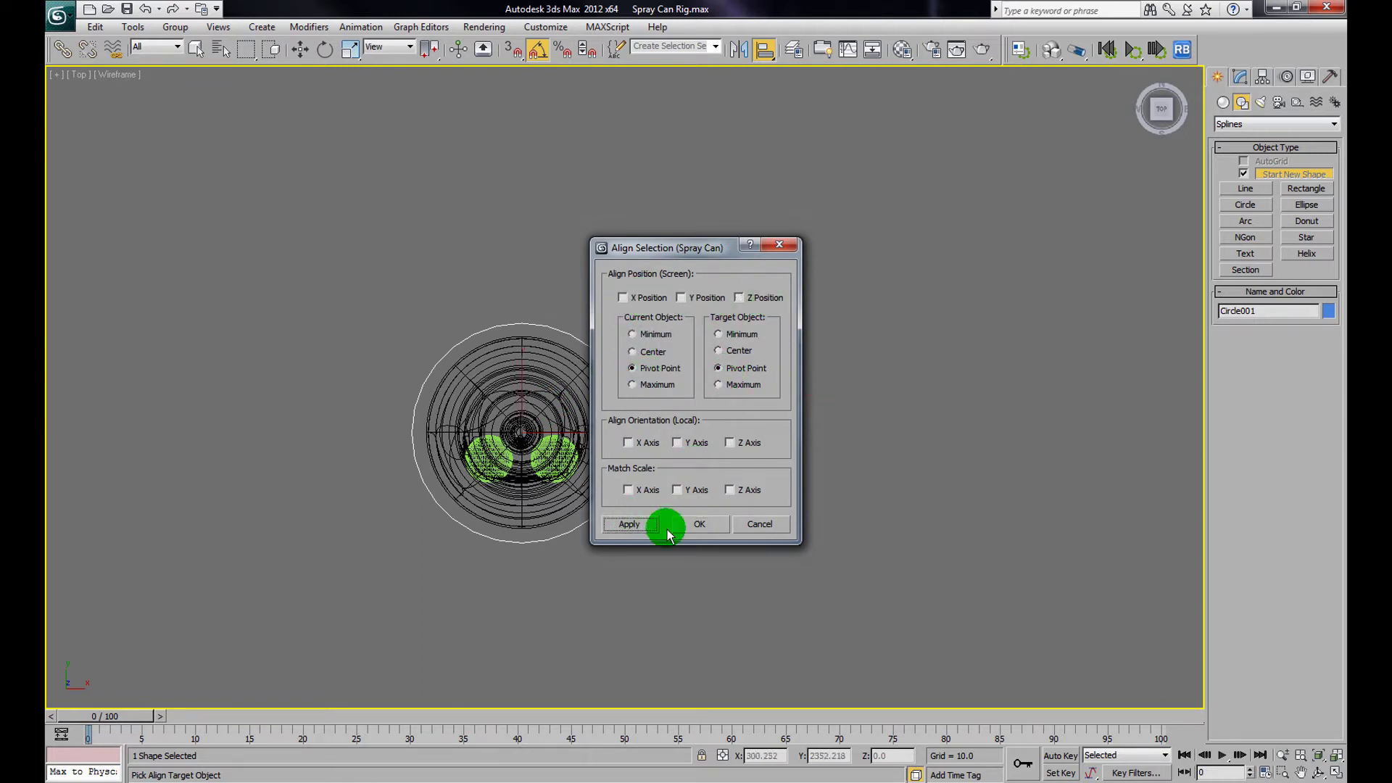
left_click(700, 524)
left_click(740, 435)
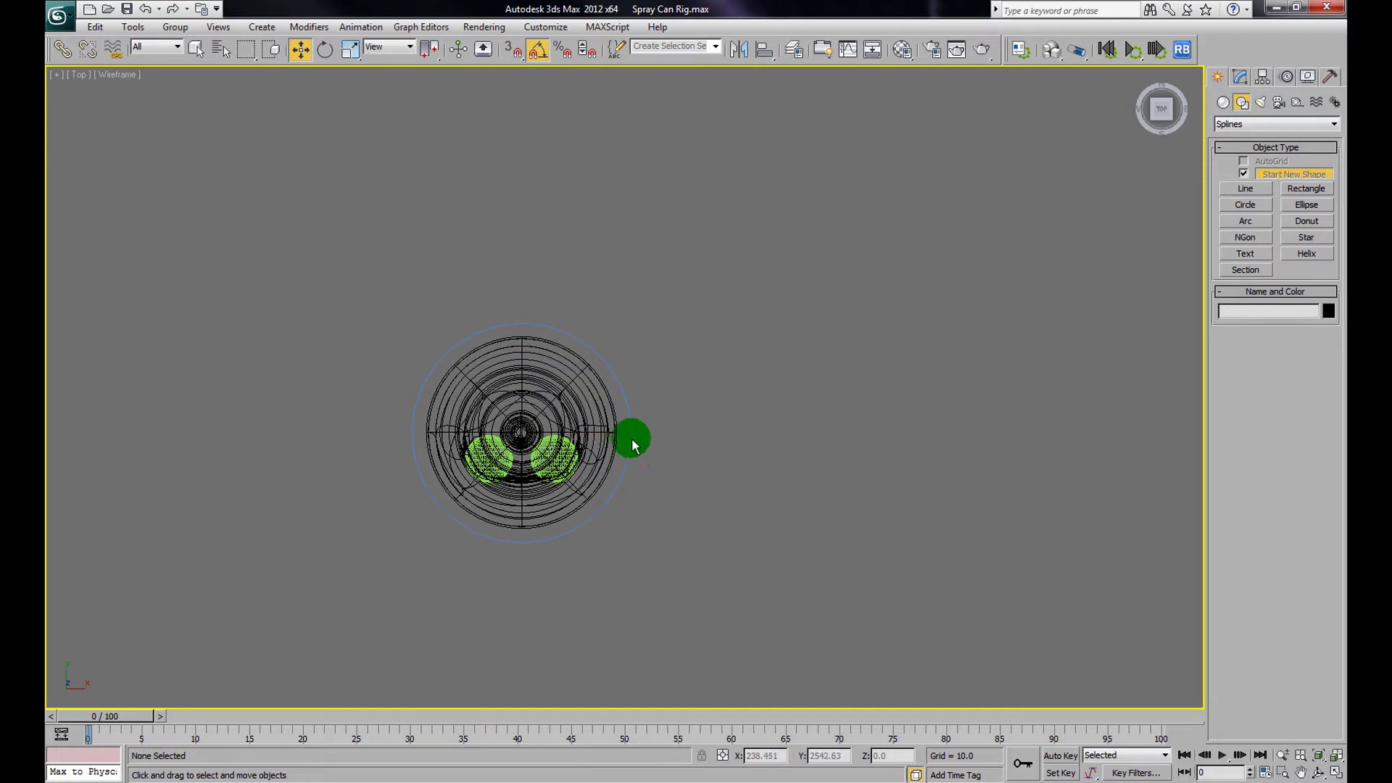
Set the circle's object color to dark red from the 3ds Max palette
left_click(631, 441)
left_click(730, 400)
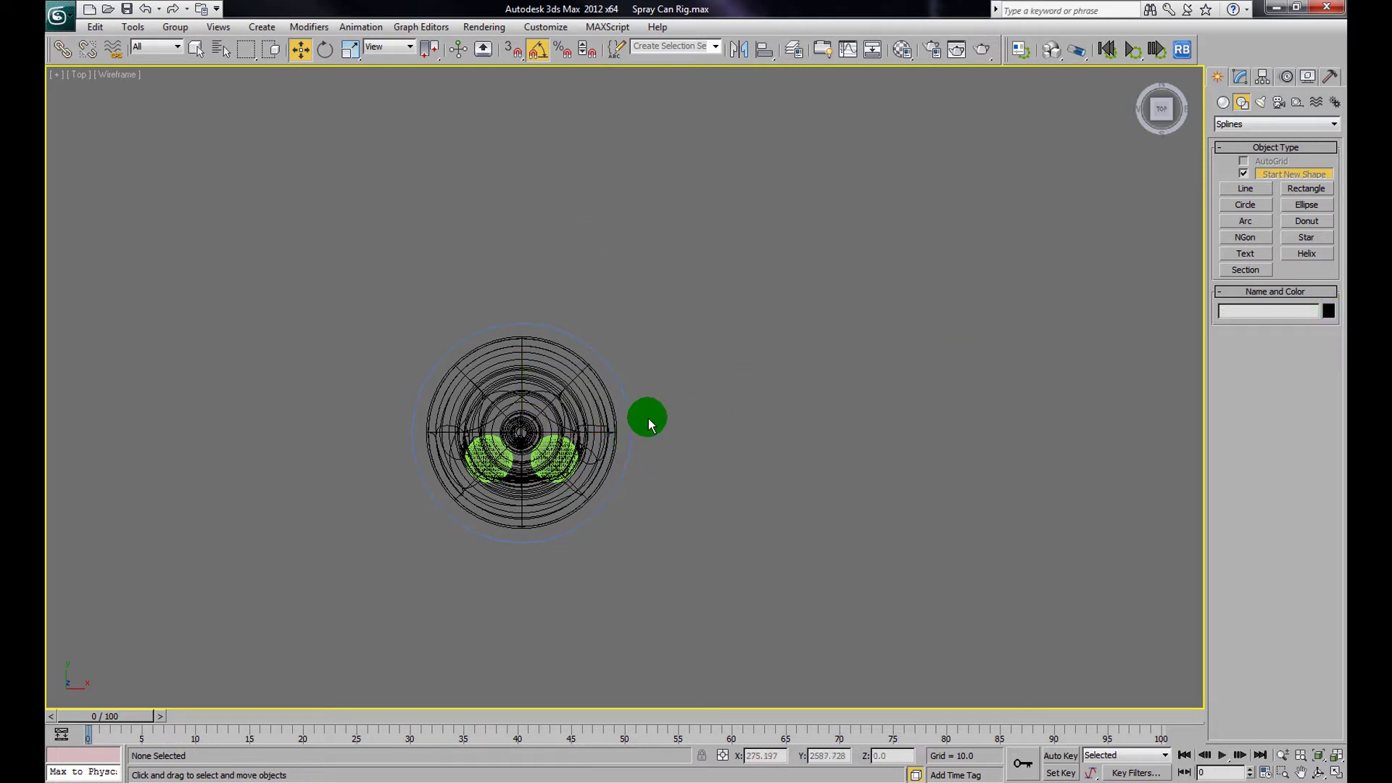
left_click(631, 432)
left_click(1328, 311)
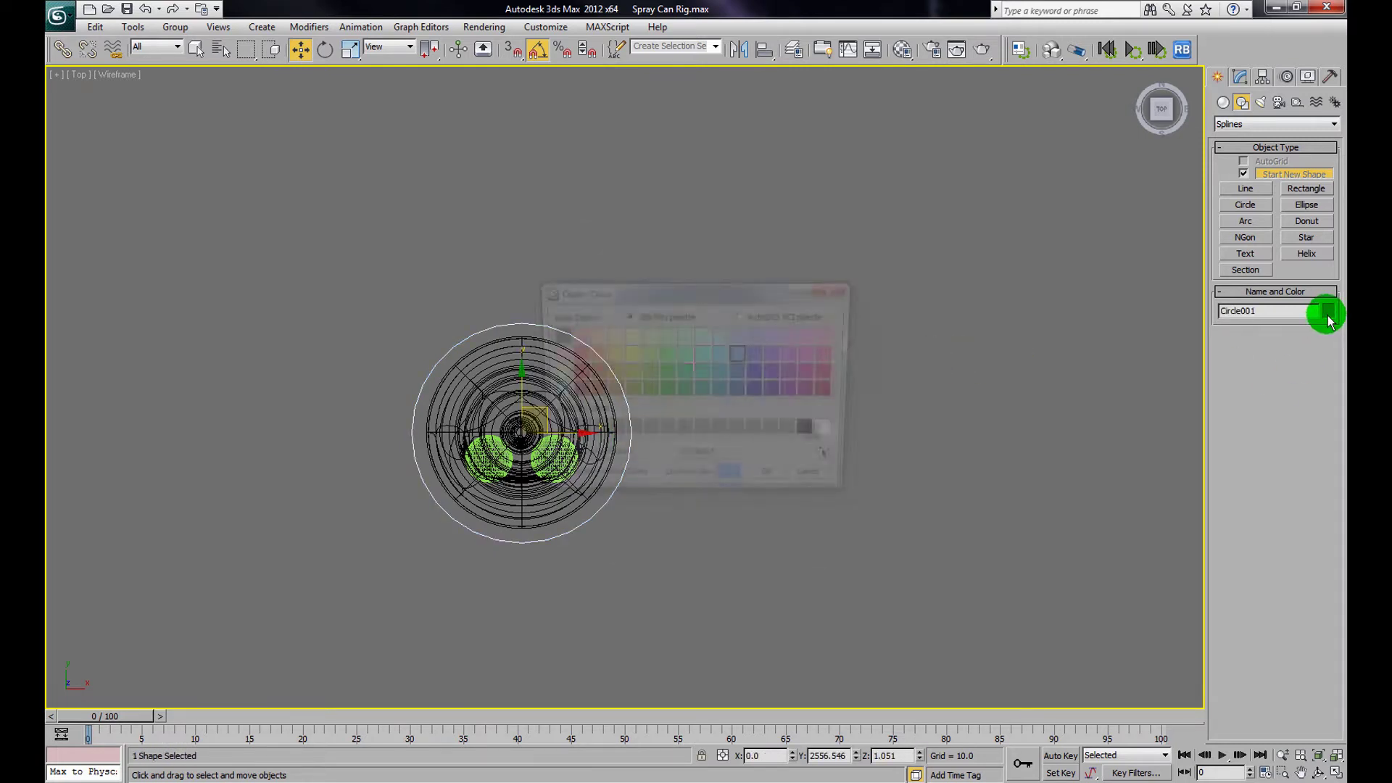
left_click(573, 395)
left_click(780, 484)
left_click(729, 438)
Change the circle's object color to light green from the 3ds Max palette
scroll(726, 437, "up", 3)
scroll(776, 398, "up", 4)
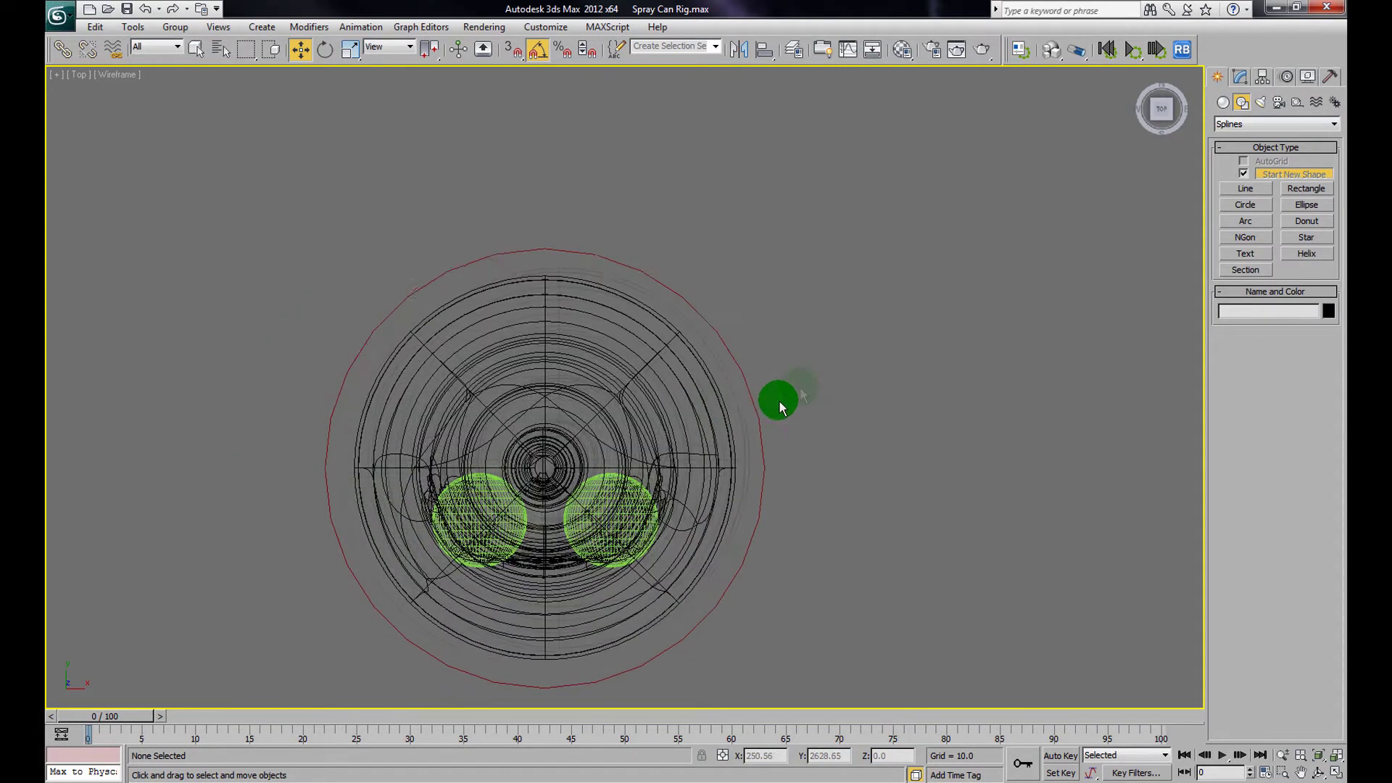
left_click(861, 389)
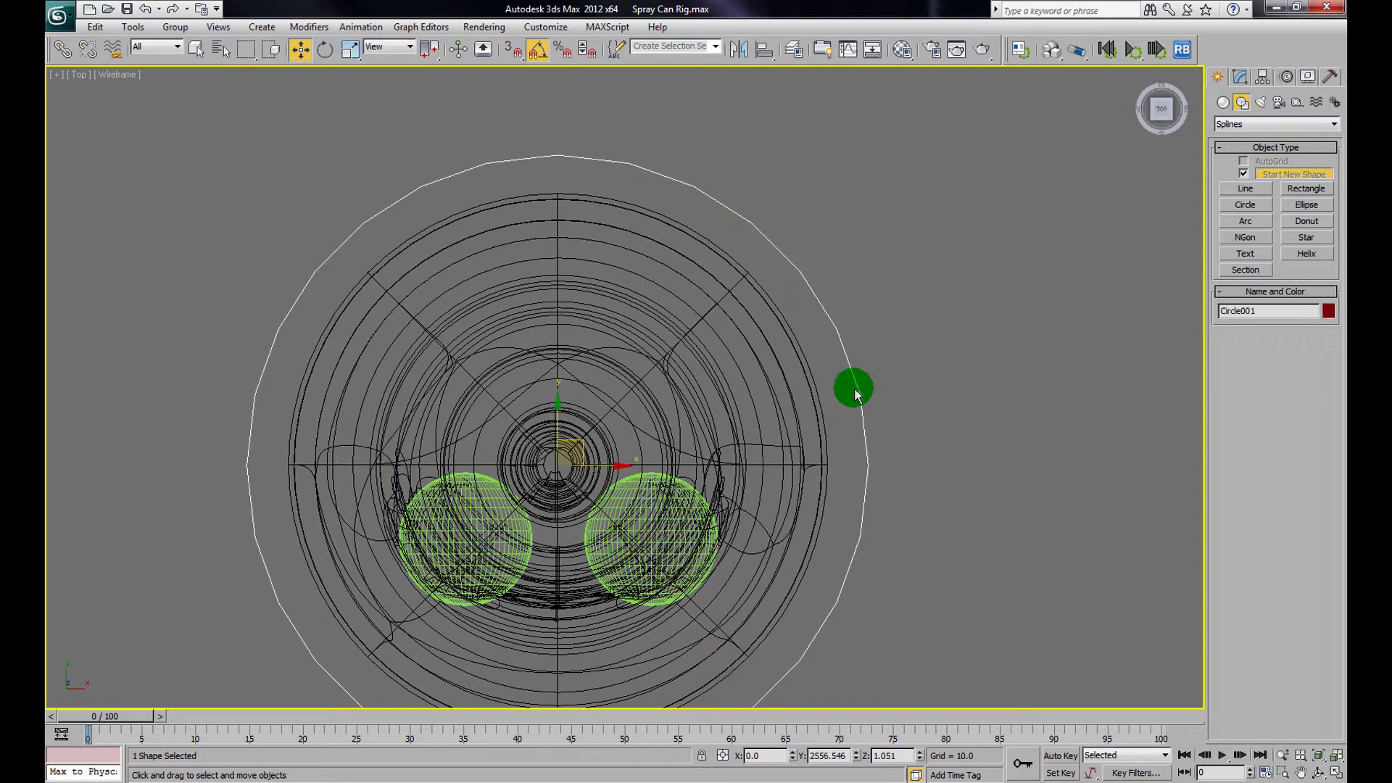
left_click(1328, 311)
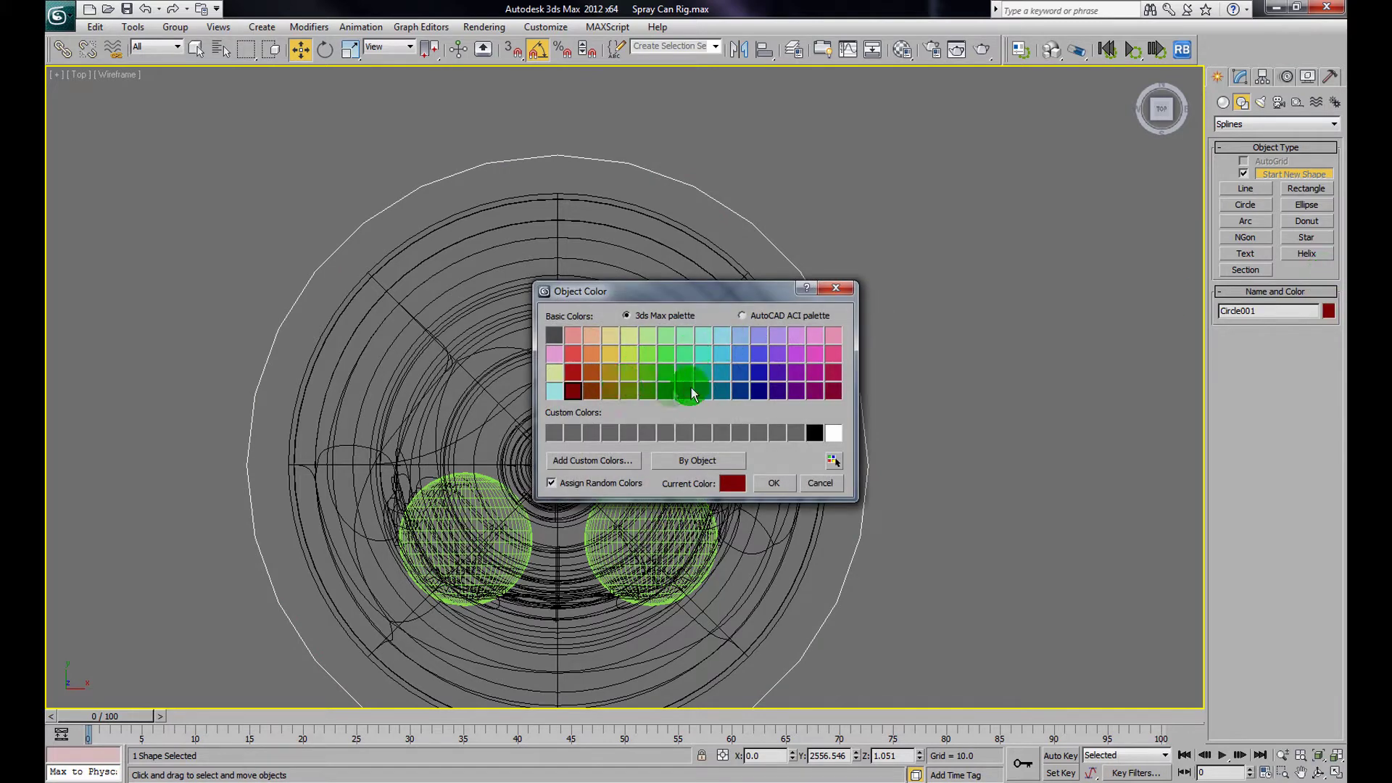
left_click(649, 359)
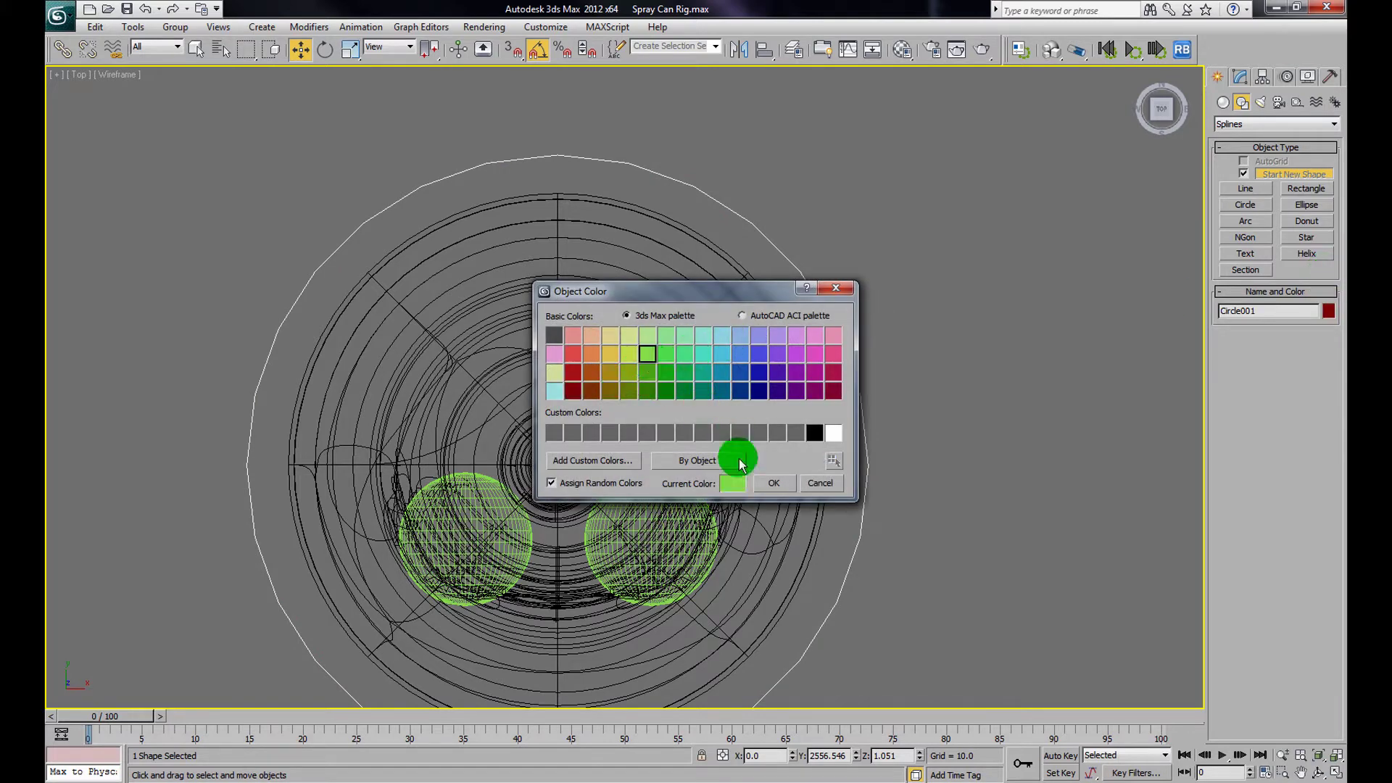
left_click(773, 483)
left_click(943, 467)
middle_click_drag(930, 464, 891, 374)
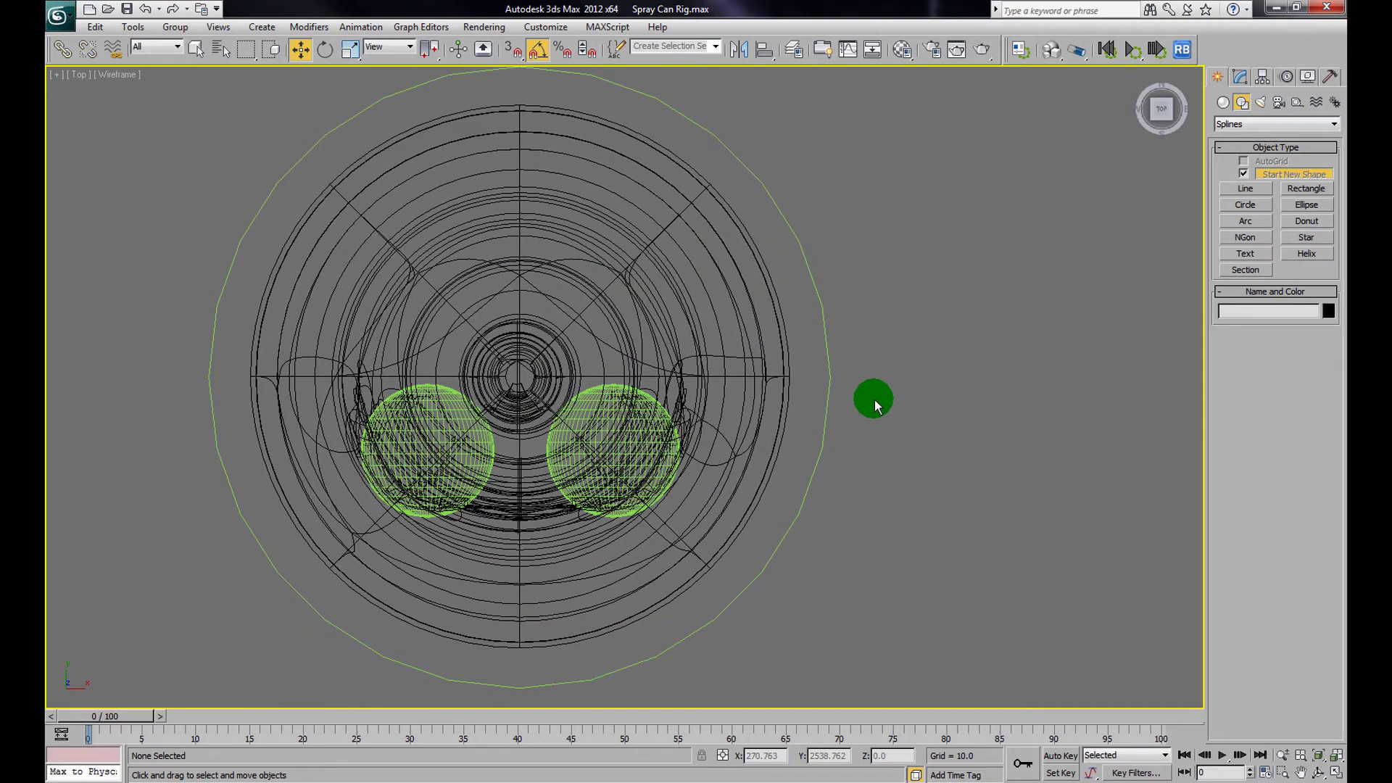
Scale the green circle up slightly and uniformly so it clears the can's base more widely
scroll(845, 324, "up", 2)
middle_click_drag(845, 319, 846, 363)
left_click(896, 310)
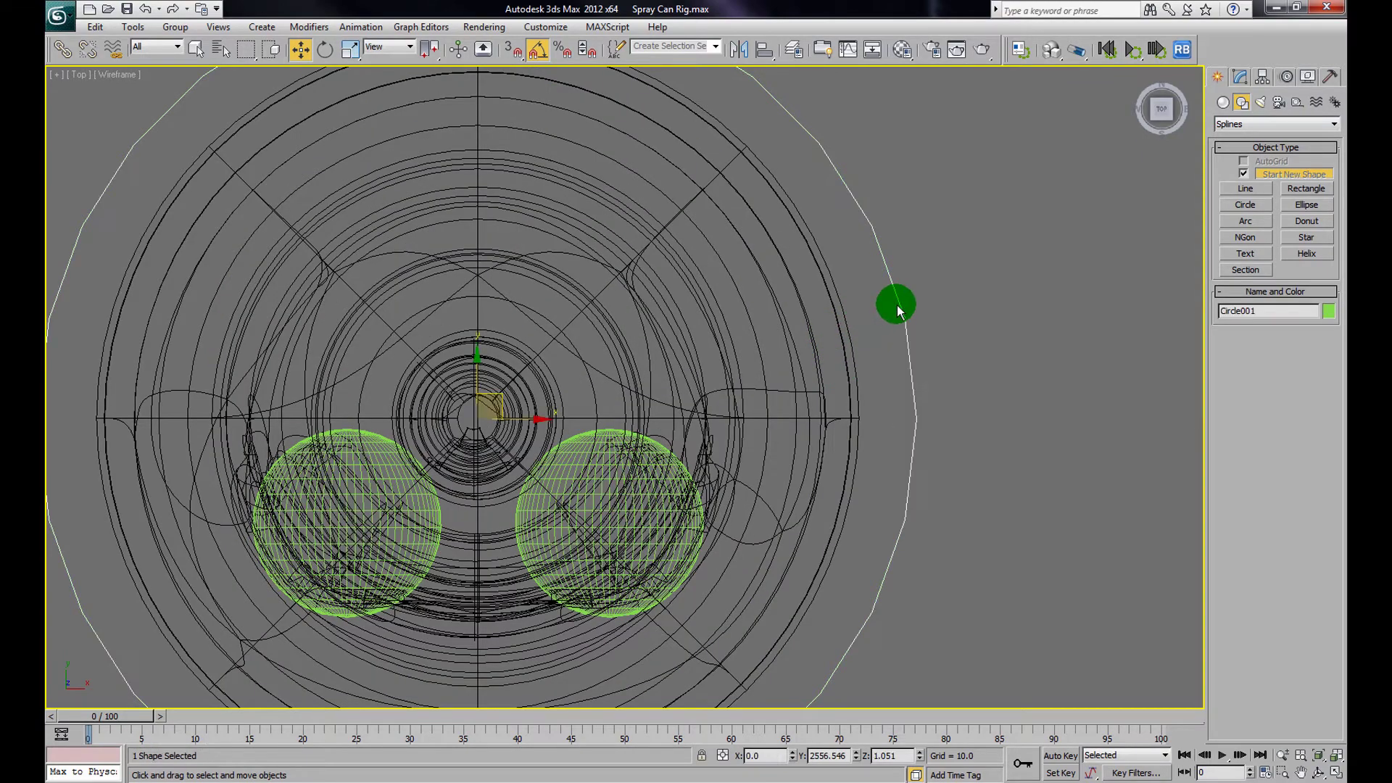
left_click(350, 48)
scroll(519, 202, "down", 3)
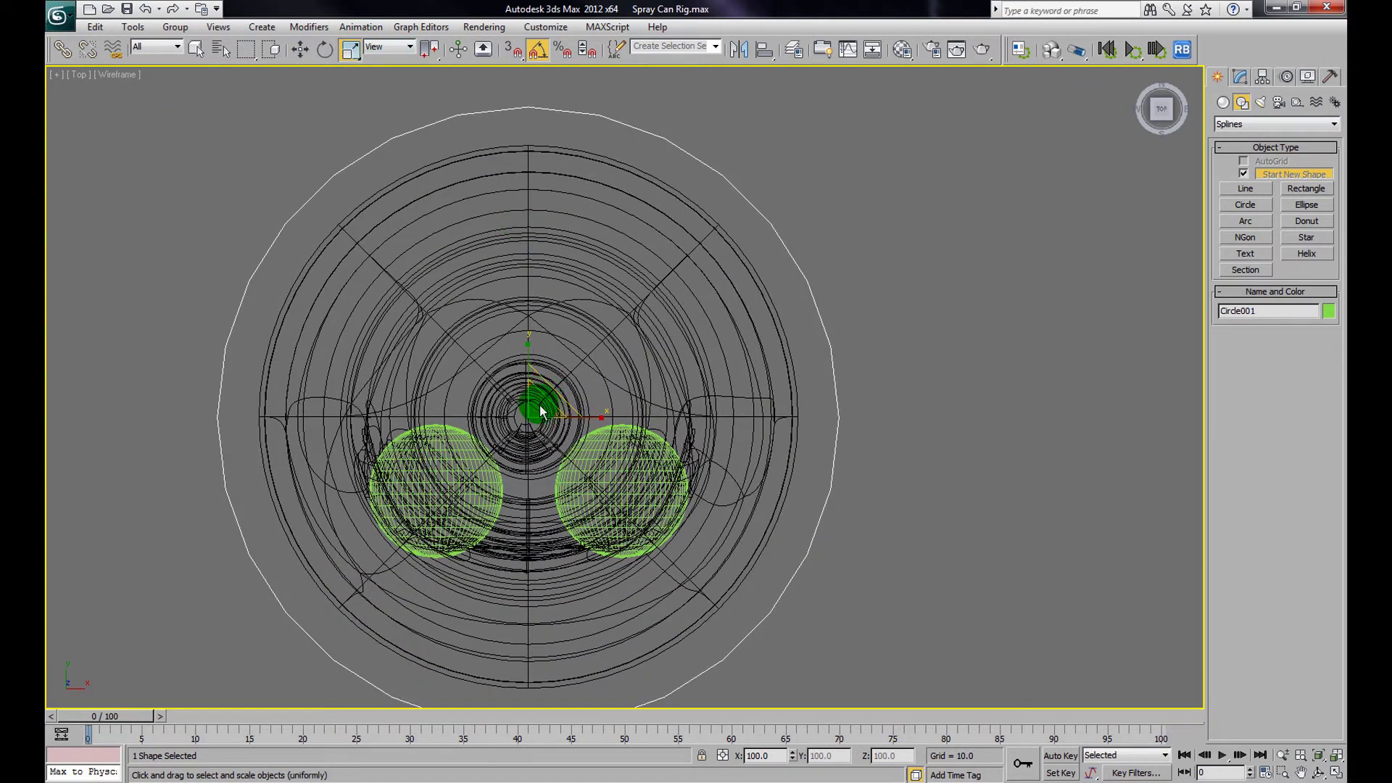
left_click_drag(537, 410, 806, 433)
key("alt+w")
left_click(1001, 513)
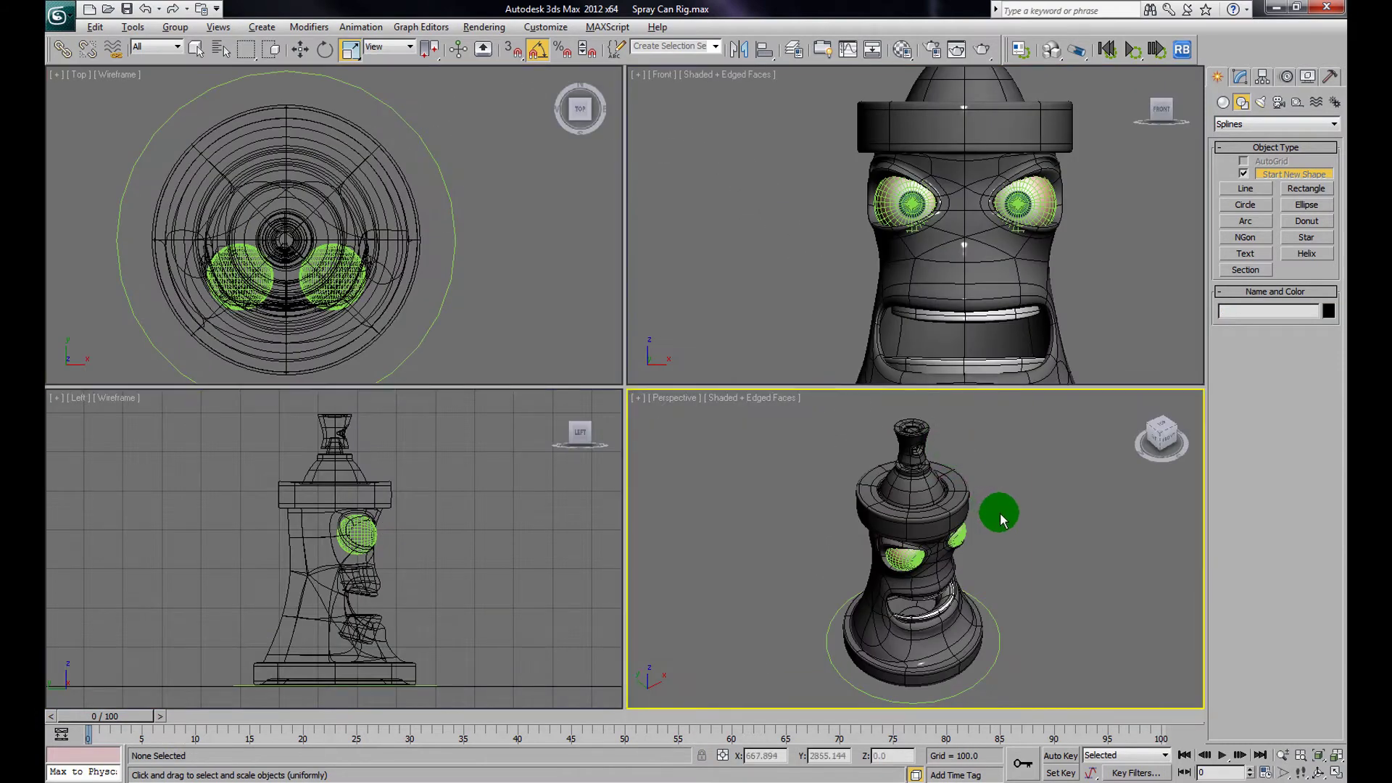
Raise the circle along Z in the perspective view to about 39, so it surrounds the can's base rim
key("alt+w")
scroll(810, 468, "up", 2)
middle_click_drag(824, 442, 808, 292)
left_click(300, 48)
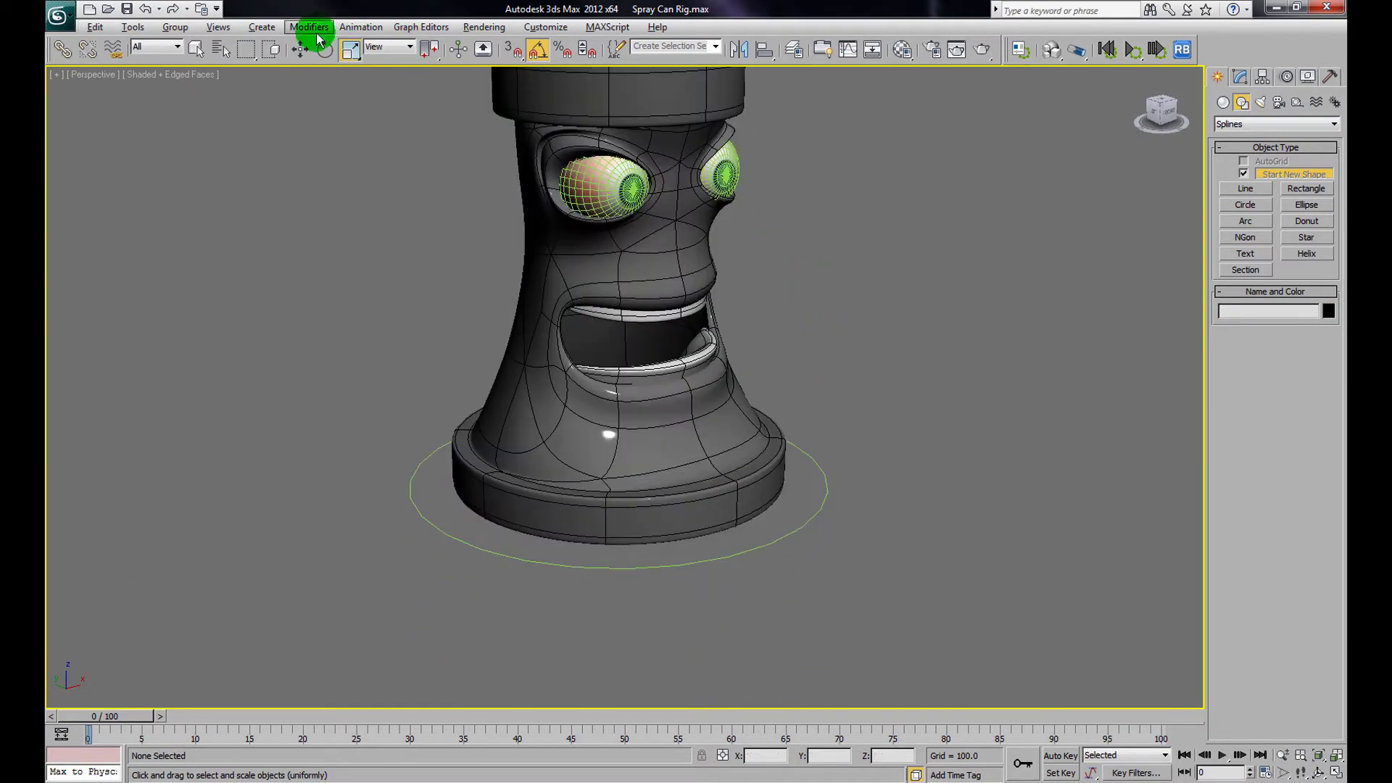
left_click(593, 568)
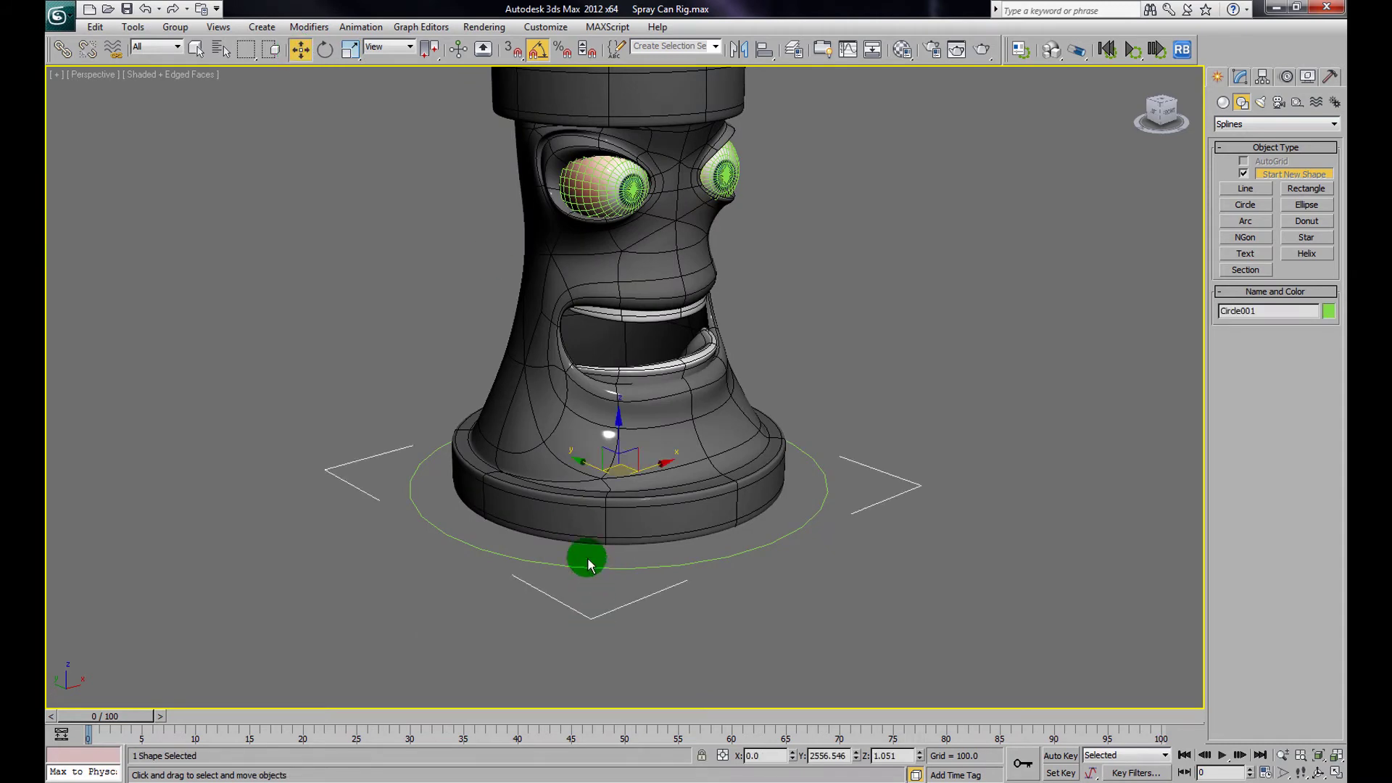
left_click_drag(619, 441, 640, 376)
mouse_move(700, 422)
middle_mouse_down("alt")
mouse_move(733, 409)
mouse_move(638, 406)
middle_mouse_up("alt")
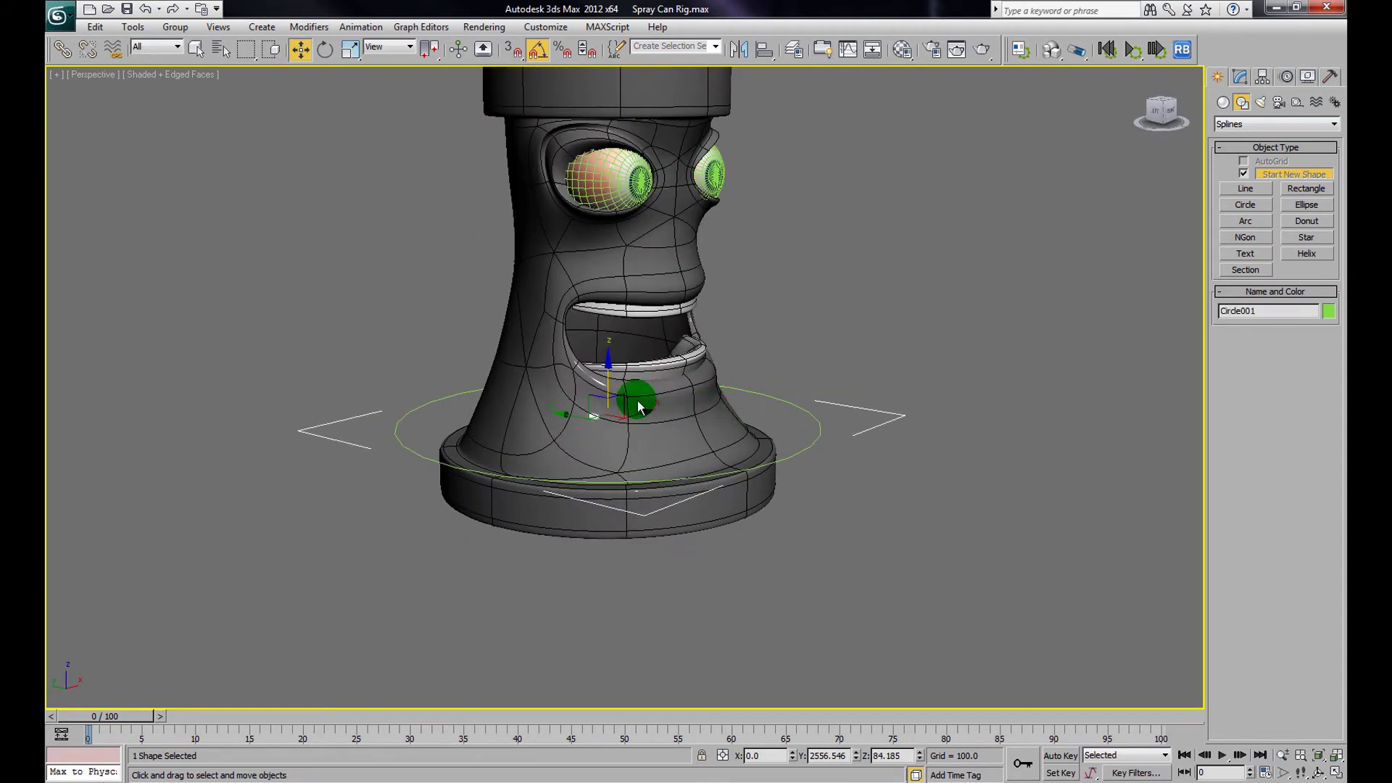
left_click_drag(609, 378, 1000, 420)
mouse_move(1000, 421)
middle_mouse_down("alt")
mouse_move(881, 446)
mouse_move(960, 415)
mouse_move(836, 497)
mouse_move(923, 419)
mouse_move(864, 432)
mouse_move(890, 409)
middle_mouse_up("alt")
scroll(890, 408, "up", 3)
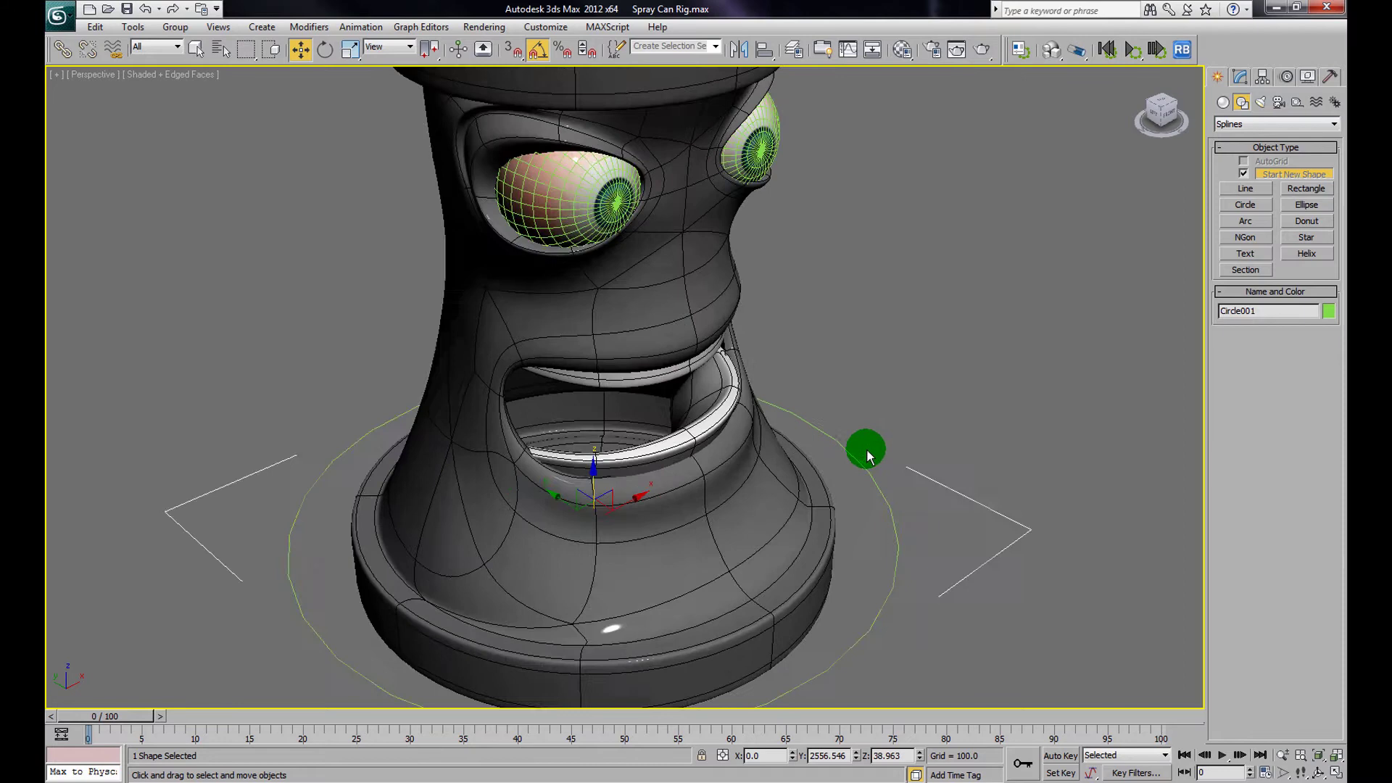
Rename the base circle as Main Control
left_click(1240, 77)
left_click_drag(1256, 102, 993, 57)
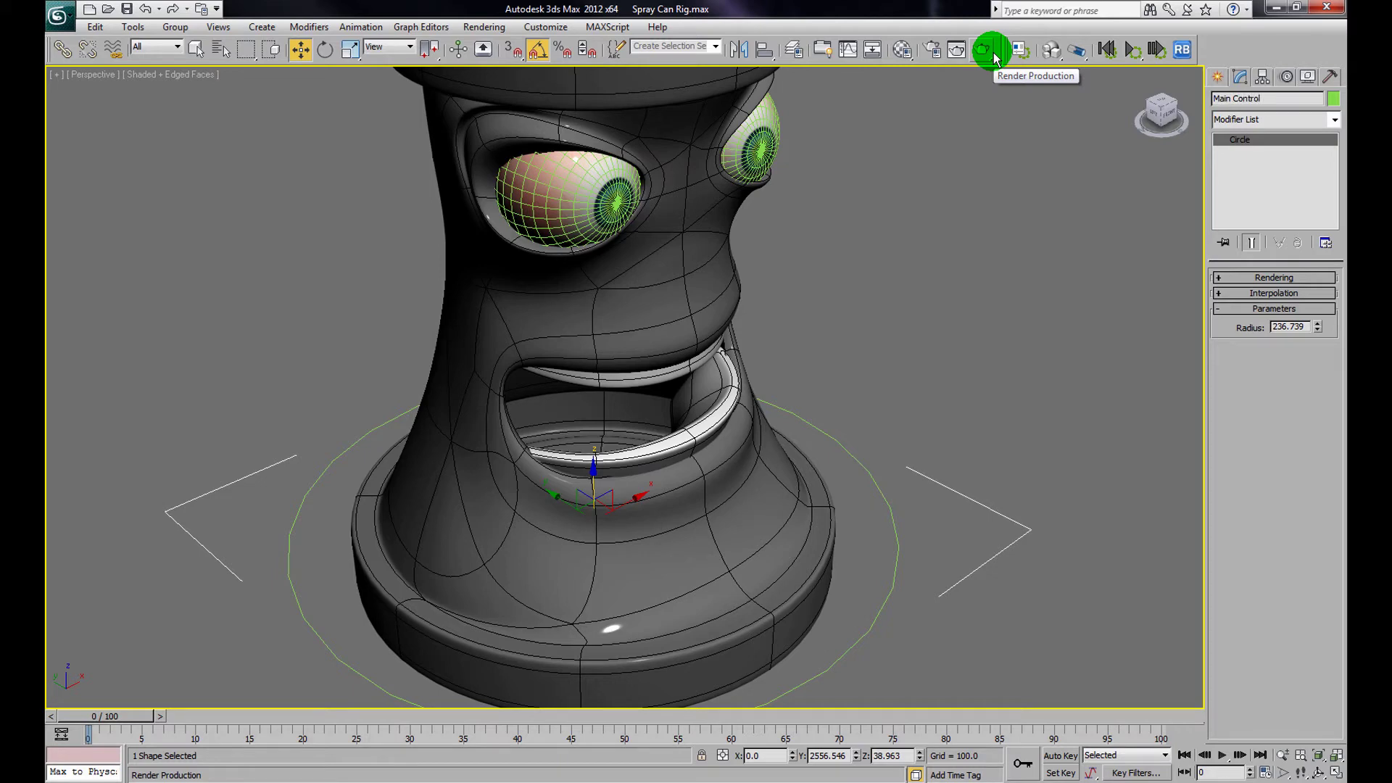
left_click(998, 322)
Copy the Main Control circle upward to the middle of the can, just above the mouth
scroll(961, 355, "down", 2)
middle_click_drag(752, 437, 740, 407, "alt")
left_click(796, 484)
left_click(584, 451)
mouse_move(607, 463)
left_mouse_down("shift")
mouse_move(593, 277)
mouse_move(589, 289)
left_mouse_up("shift")
left_click(697, 479)
Scale the copied upper circle down uniformly to about 80%
left_click(351, 49)
left_click_drag(601, 322, 607, 338)
middle_click_drag(1098, 372, 995, 376, "alt")
left_click_drag(581, 326, 609, 341)
middle_click_drag(609, 341, 923, 342, "alt")
left_click(923, 342)
left_click(754, 353)
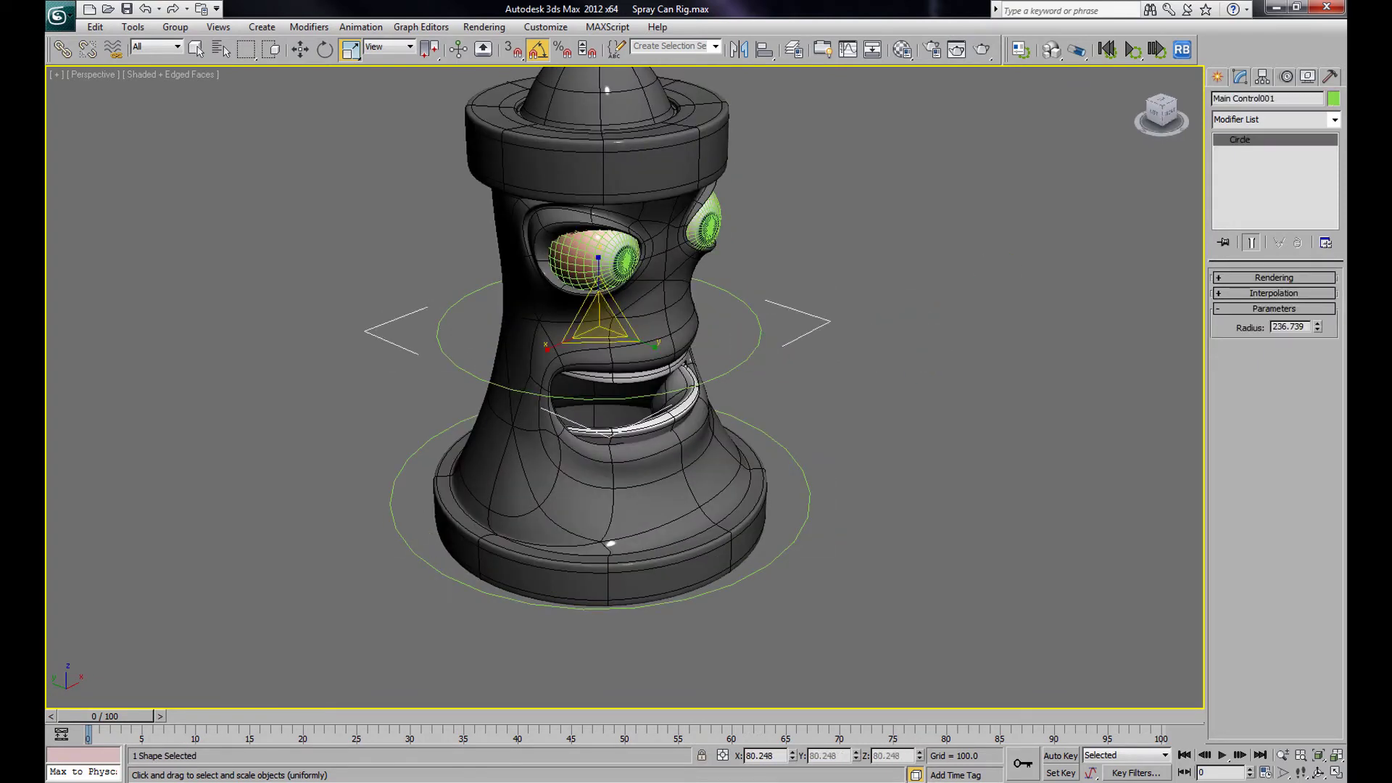
Rename the upper circle as Turn Control
left_click(1293, 99)
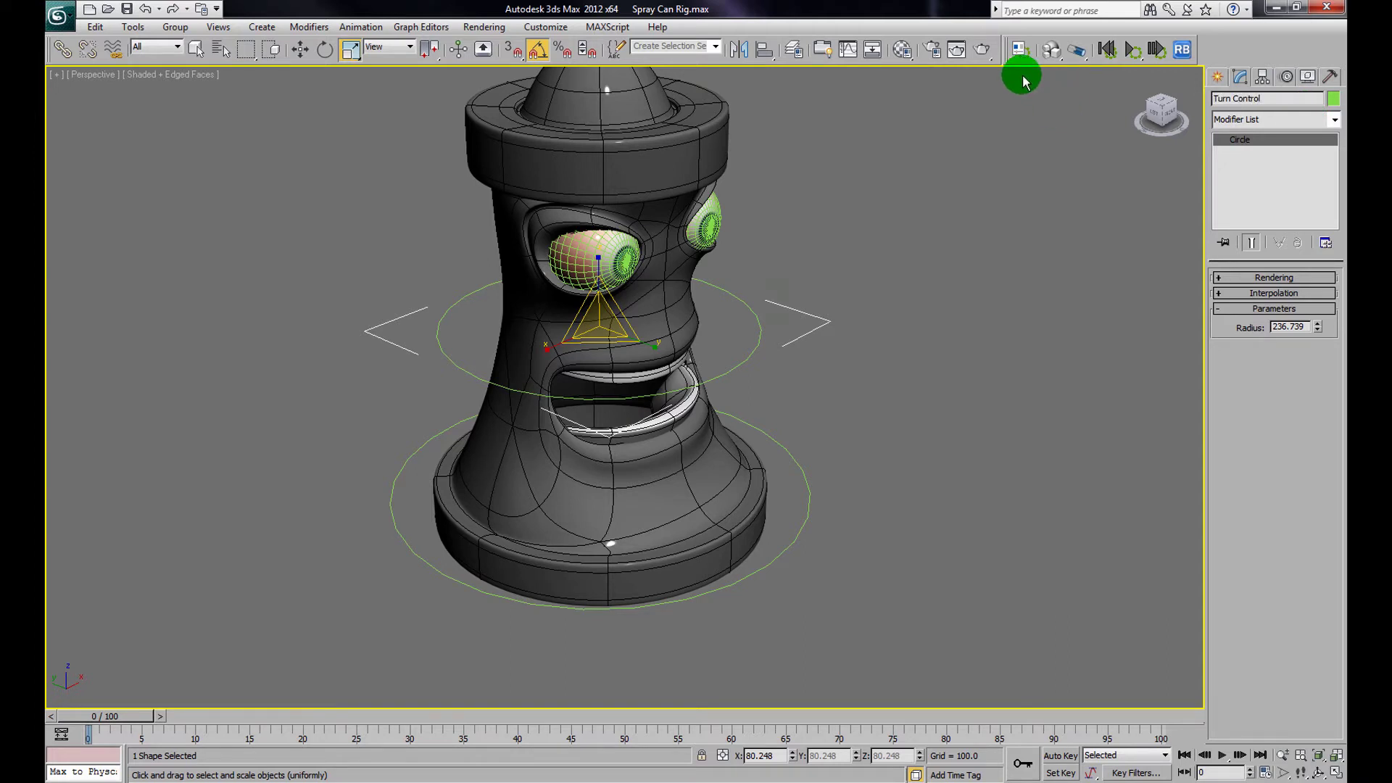
left_click(754, 392)
middle_click_drag(754, 392, 830, 402, "alt")
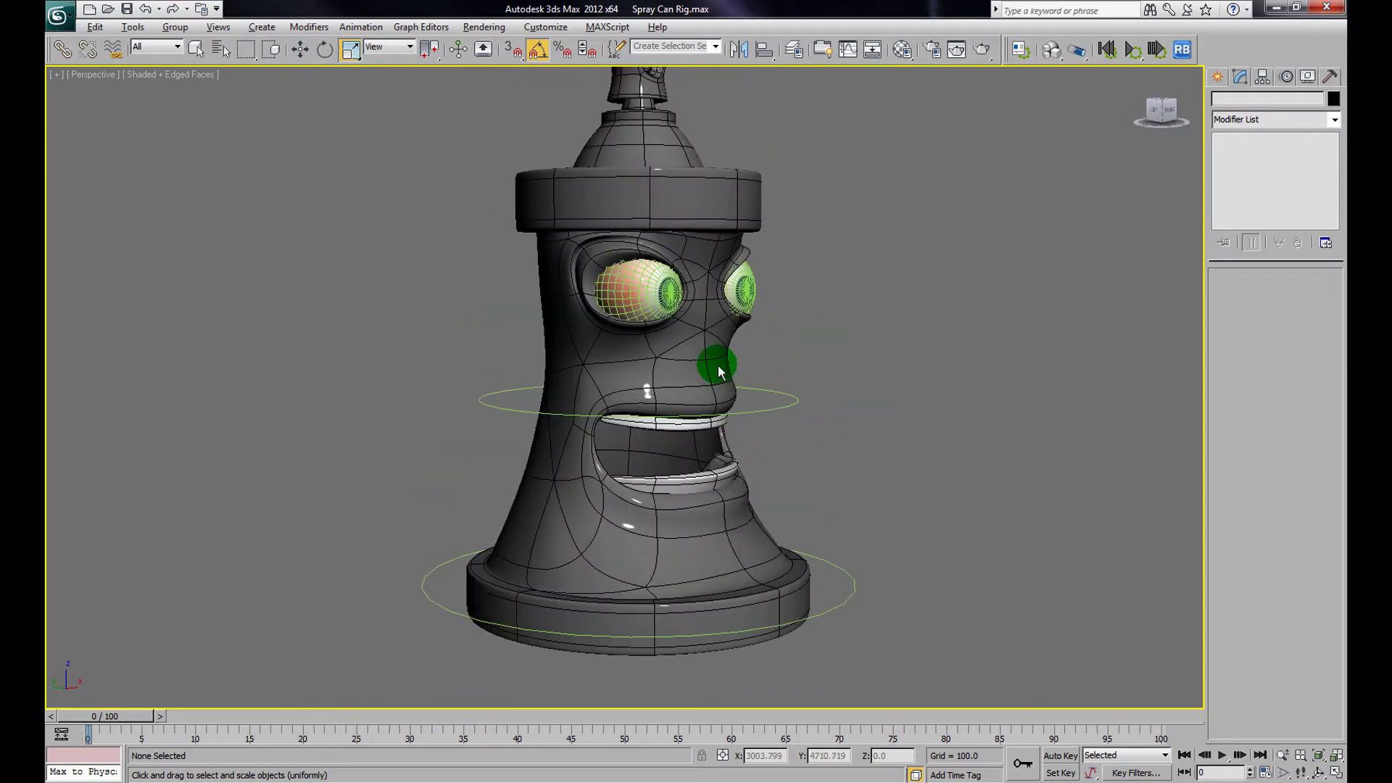
left_click(718, 367)
mouse_move(790, 377)
middle_mouse_down("alt")
mouse_move(722, 370)
mouse_move(795, 383)
middle_mouse_up("alt")
left_click(883, 362)
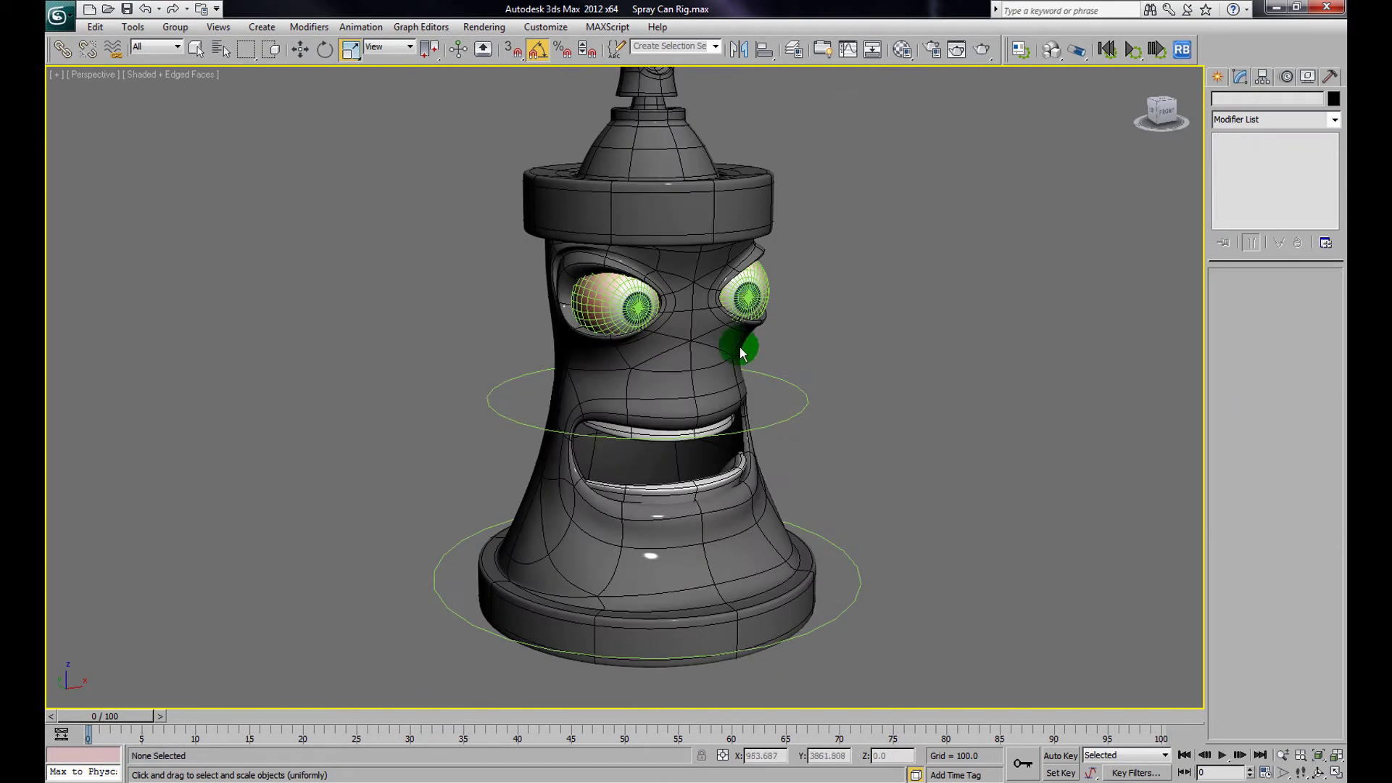
Create a dummy helper centered between the character's eyes in the maximized front view
key("alt+w")
right_click(1042, 187)
scroll(1045, 187, "down", 2)
key("alt+w")
middle_click_drag(926, 308, 931, 277)
left_click(1226, 80)
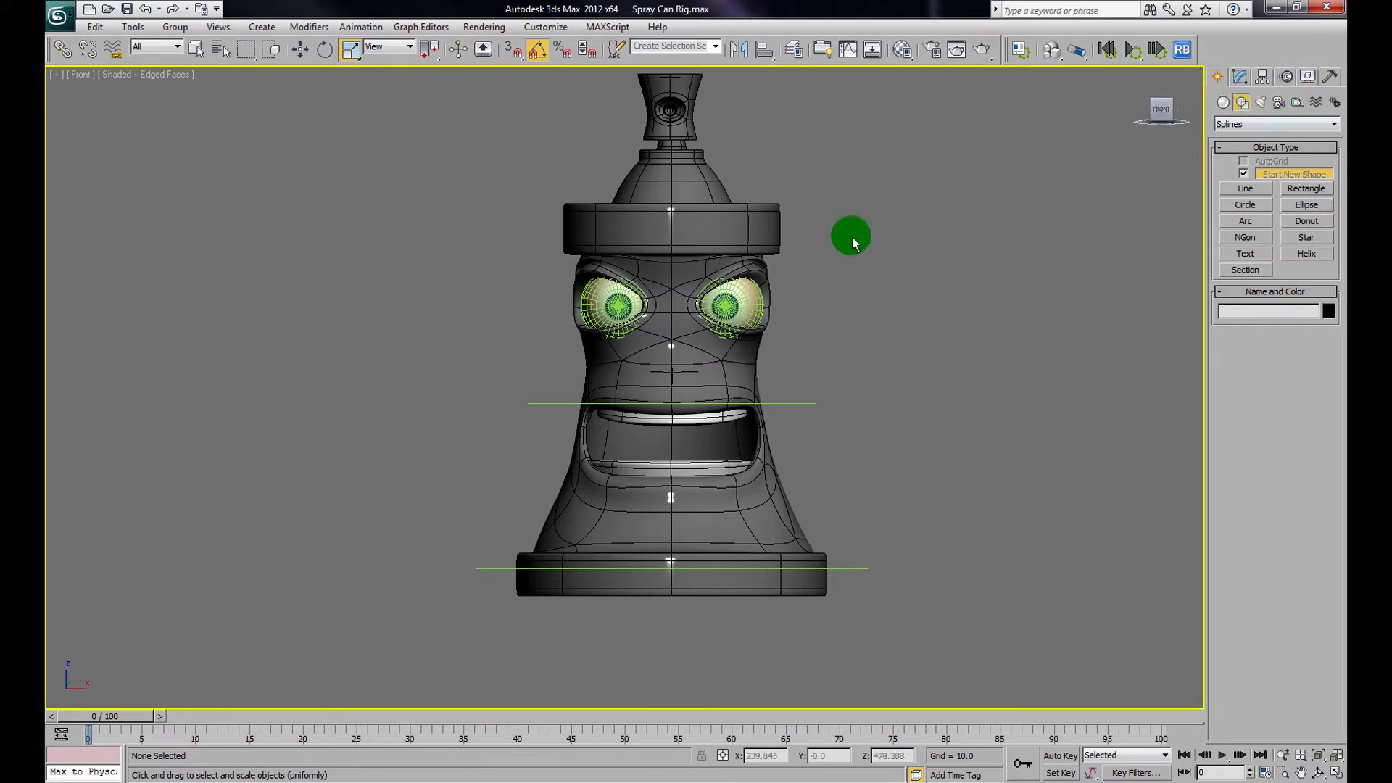
key("alt+w")
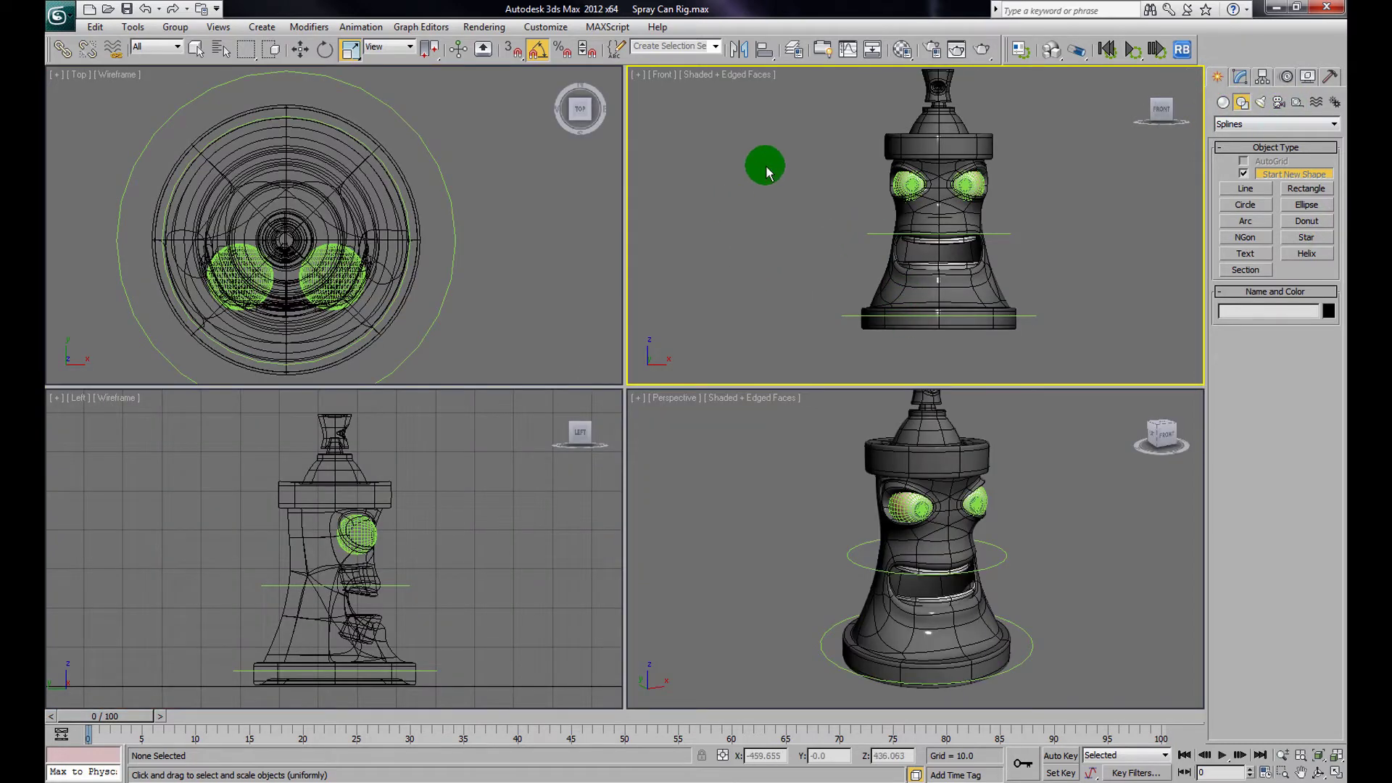
key("alt+w")
middle_click_drag(840, 308, 822, 351)
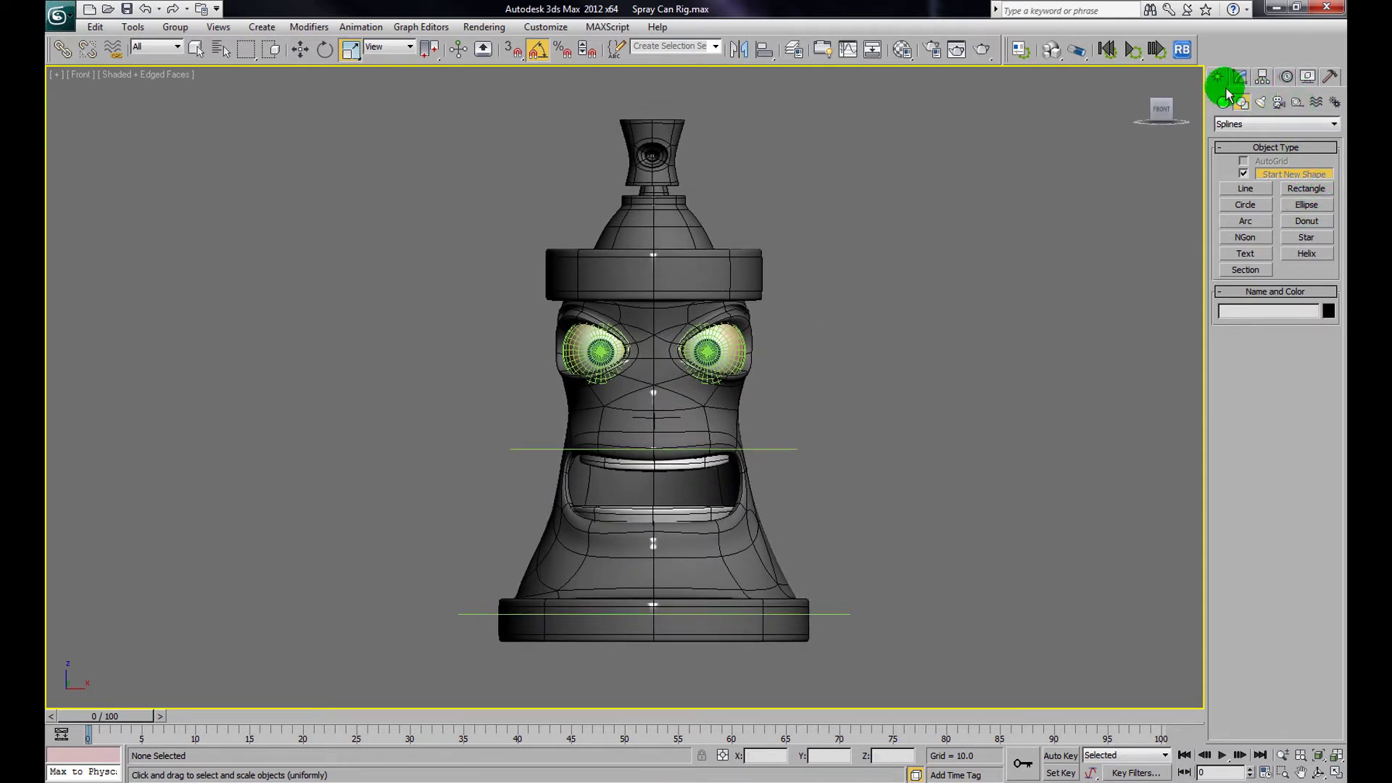
left_click(1298, 105)
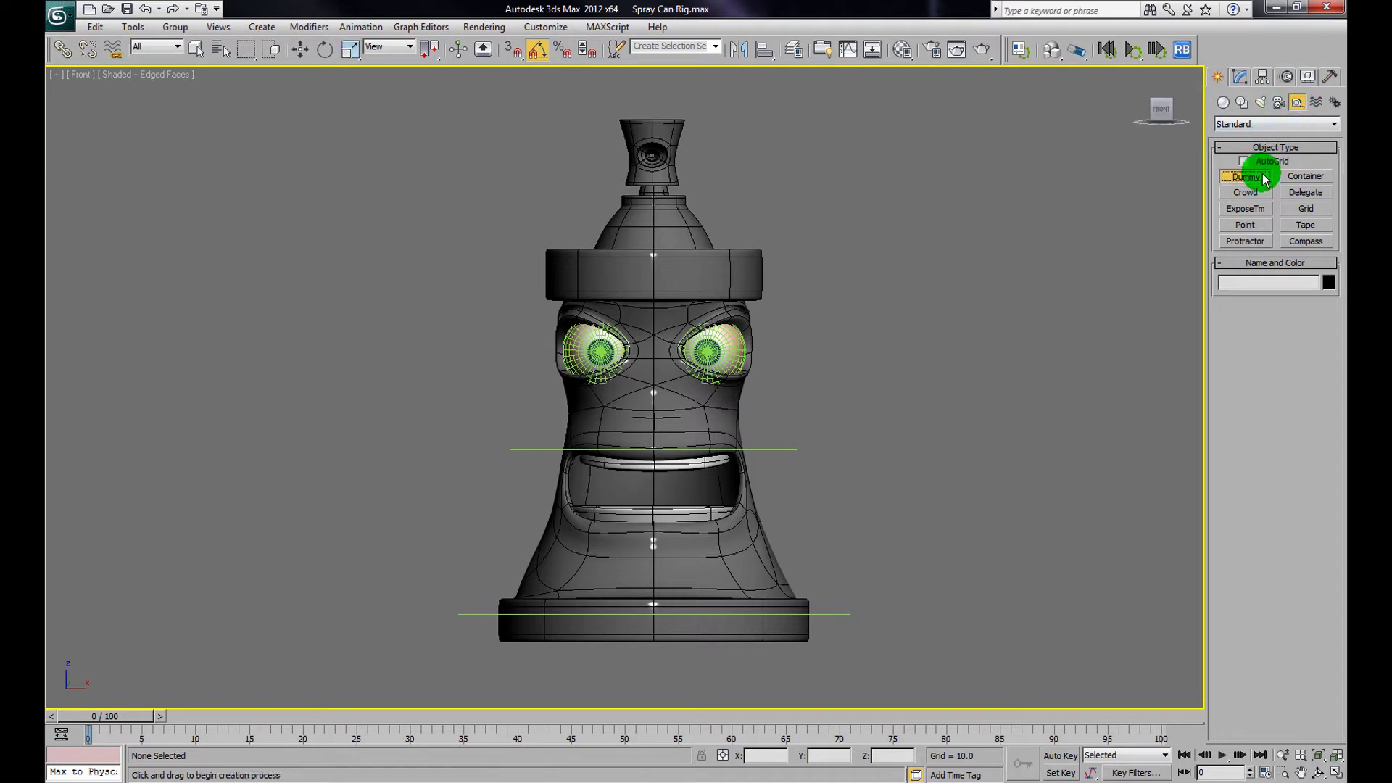
left_click(654, 365)
left_click_drag(662, 392, 668, 408)
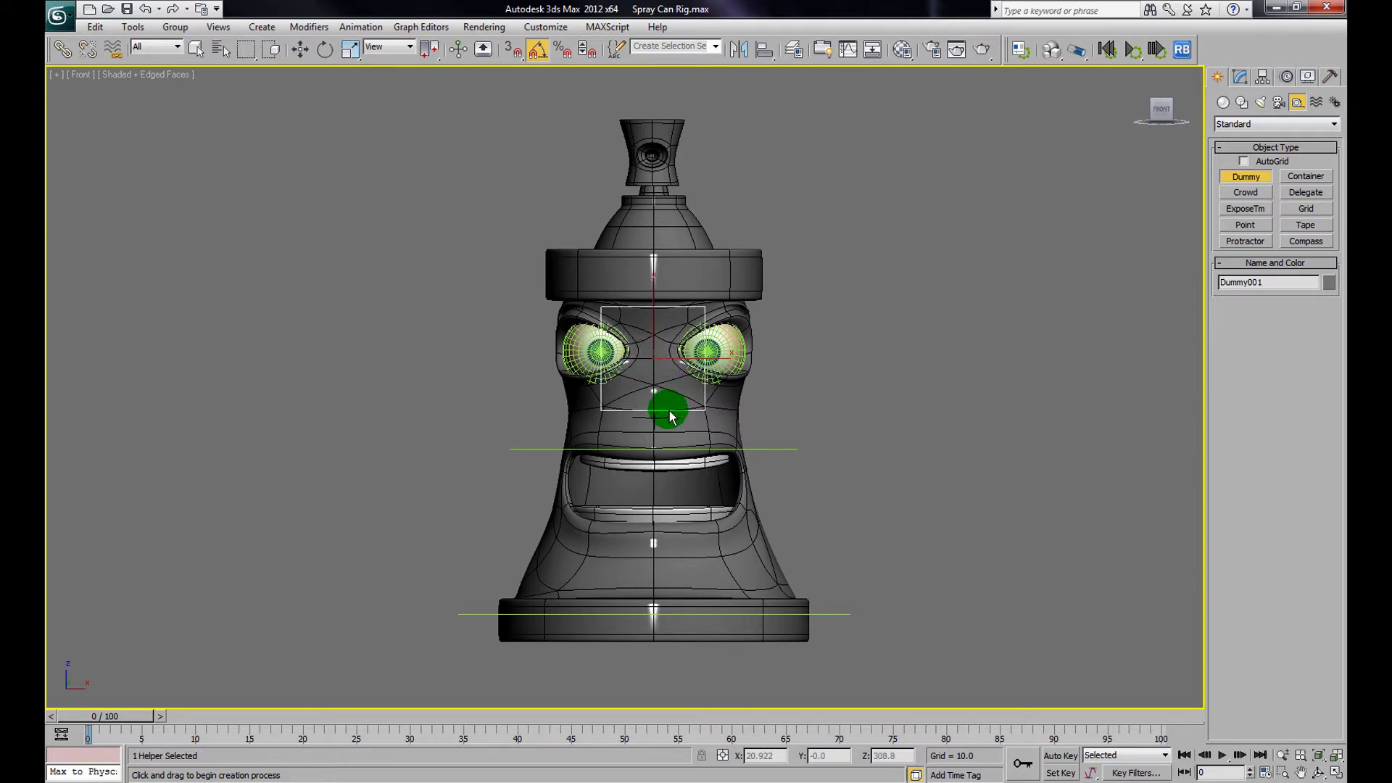
Move the dummy along Y in the perspective view to about 1957, bringing it in front of the spray can
left_click(301, 49)
scroll(798, 363, "up", 3)
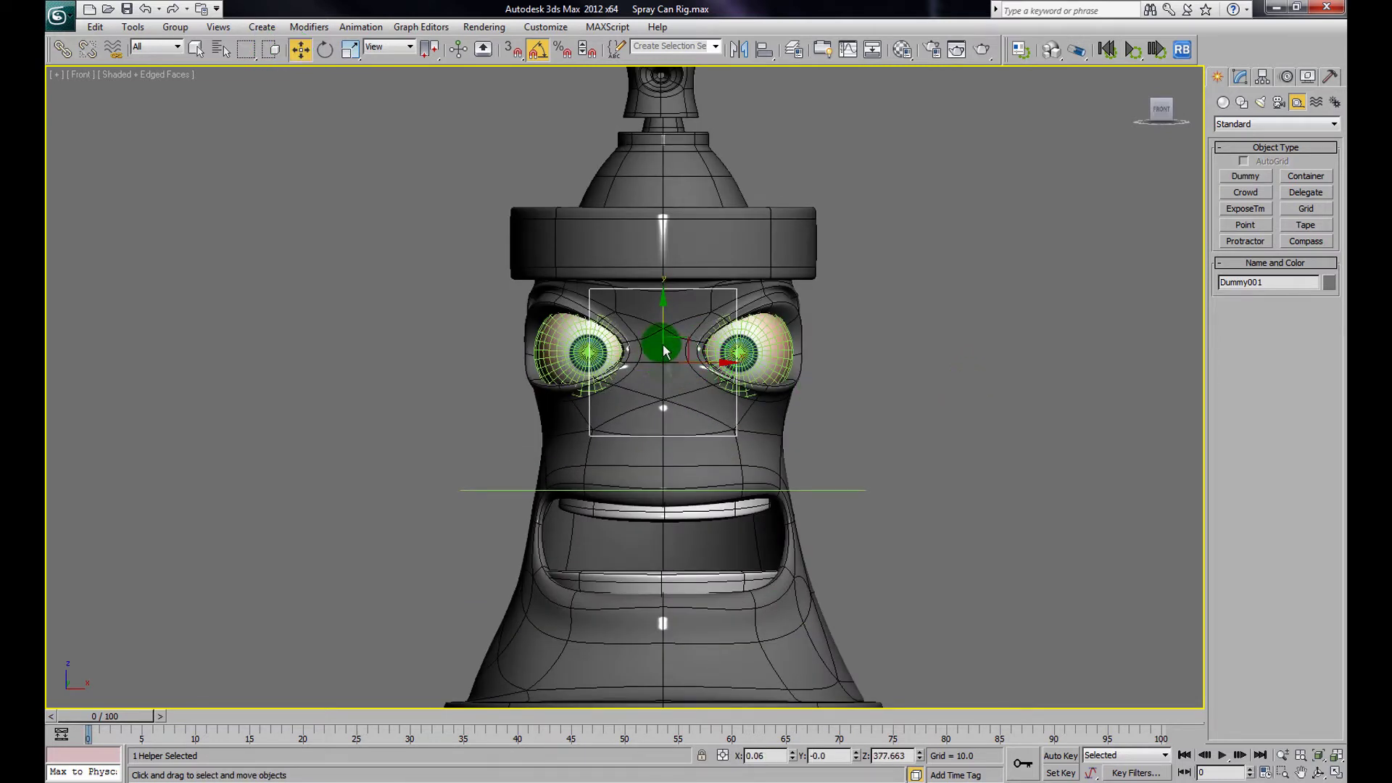
left_click(866, 353)
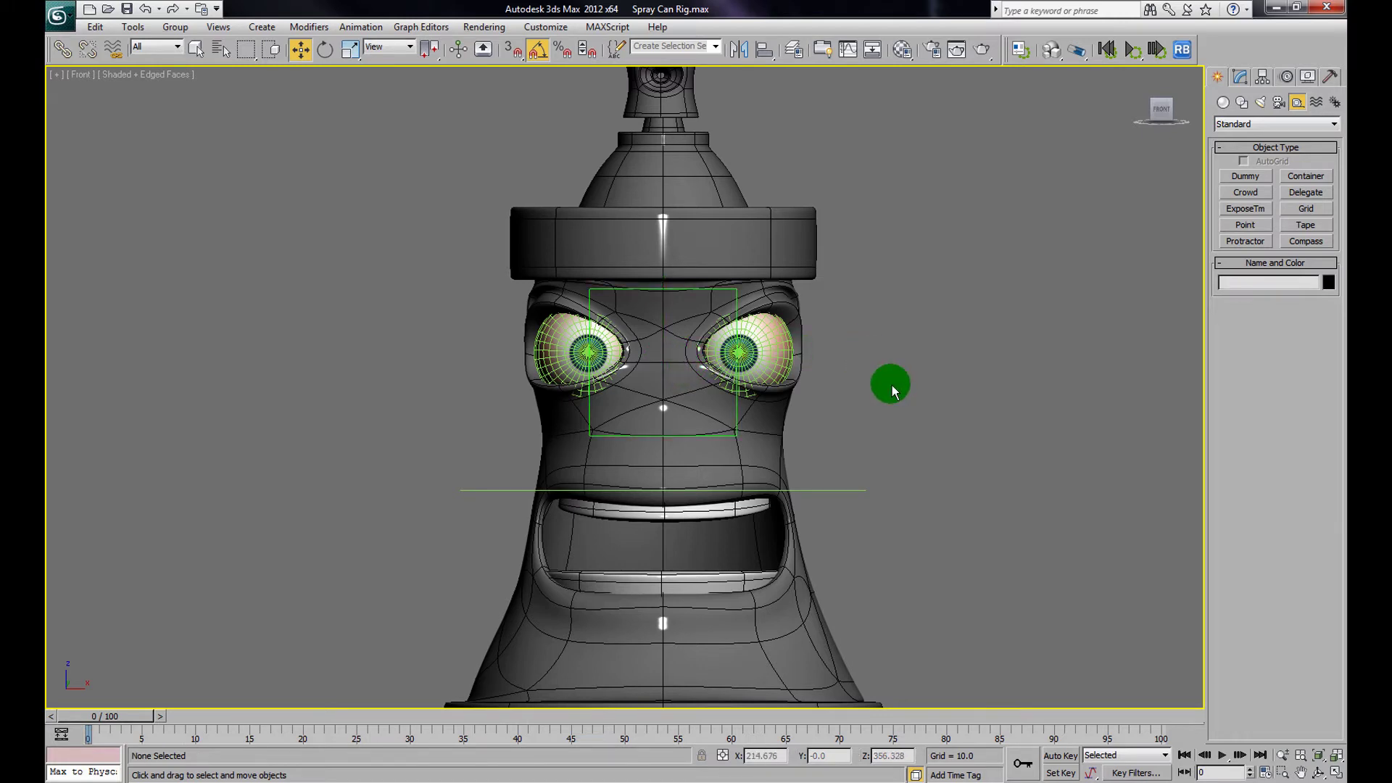
key("alt+w")
left_click(972, 544)
key("alt+w")
scroll(833, 420, "down", 5)
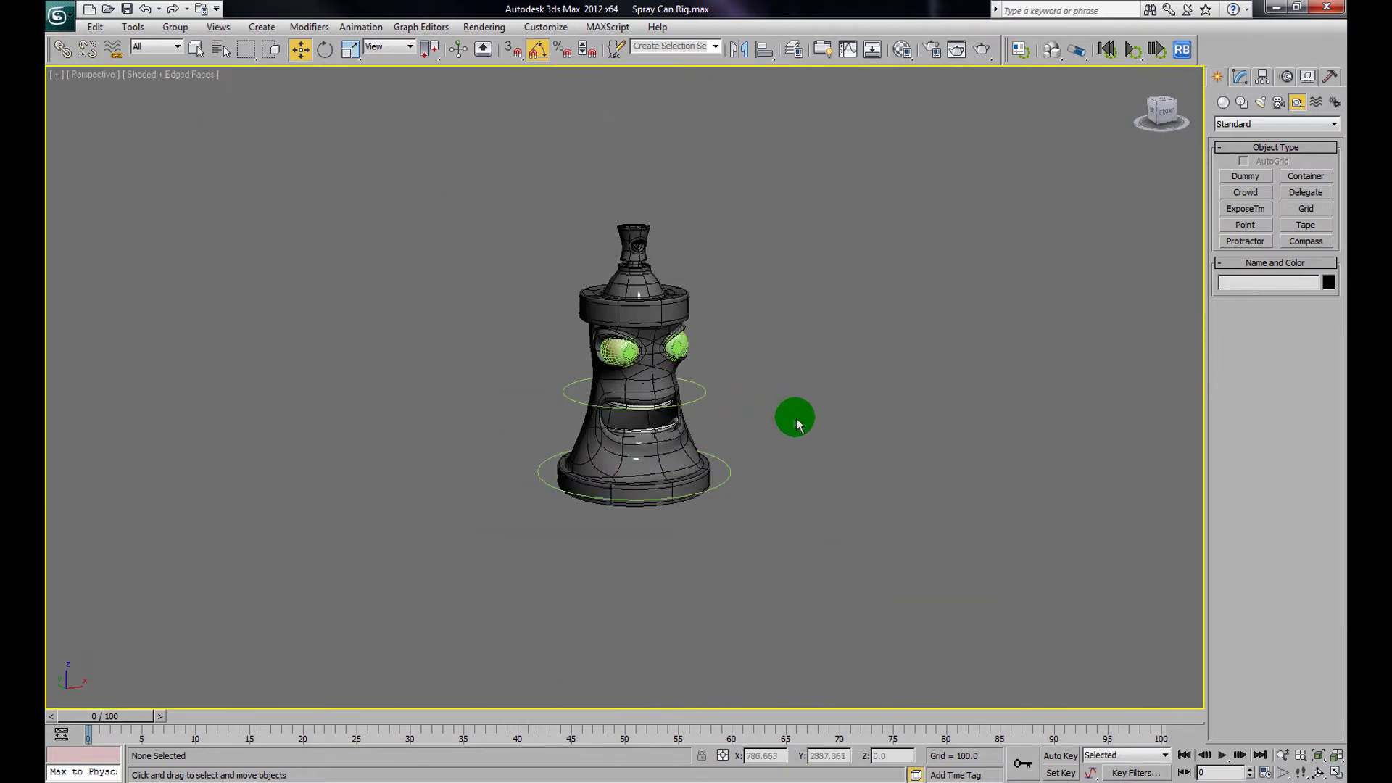
scroll(816, 438, "down", 3)
left_click(894, 496)
middle_click_drag(857, 493, 793, 477, "alt")
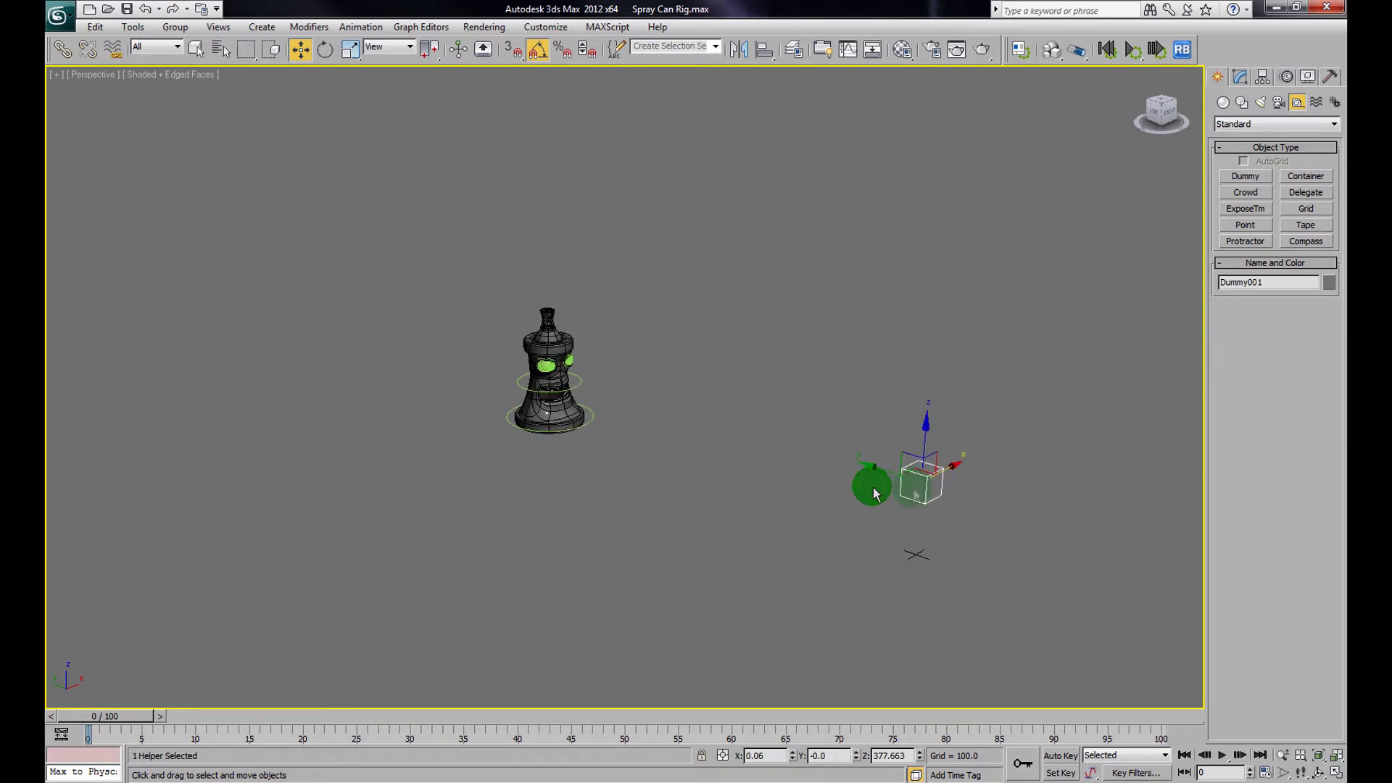
left_click_drag(886, 483, 588, 395)
Move the dummy slightly closer to the character's face along Y, to about 2039
key("z")
scroll(771, 421, "down", 5)
middle_click_drag(821, 428, 485, 398, "alt")
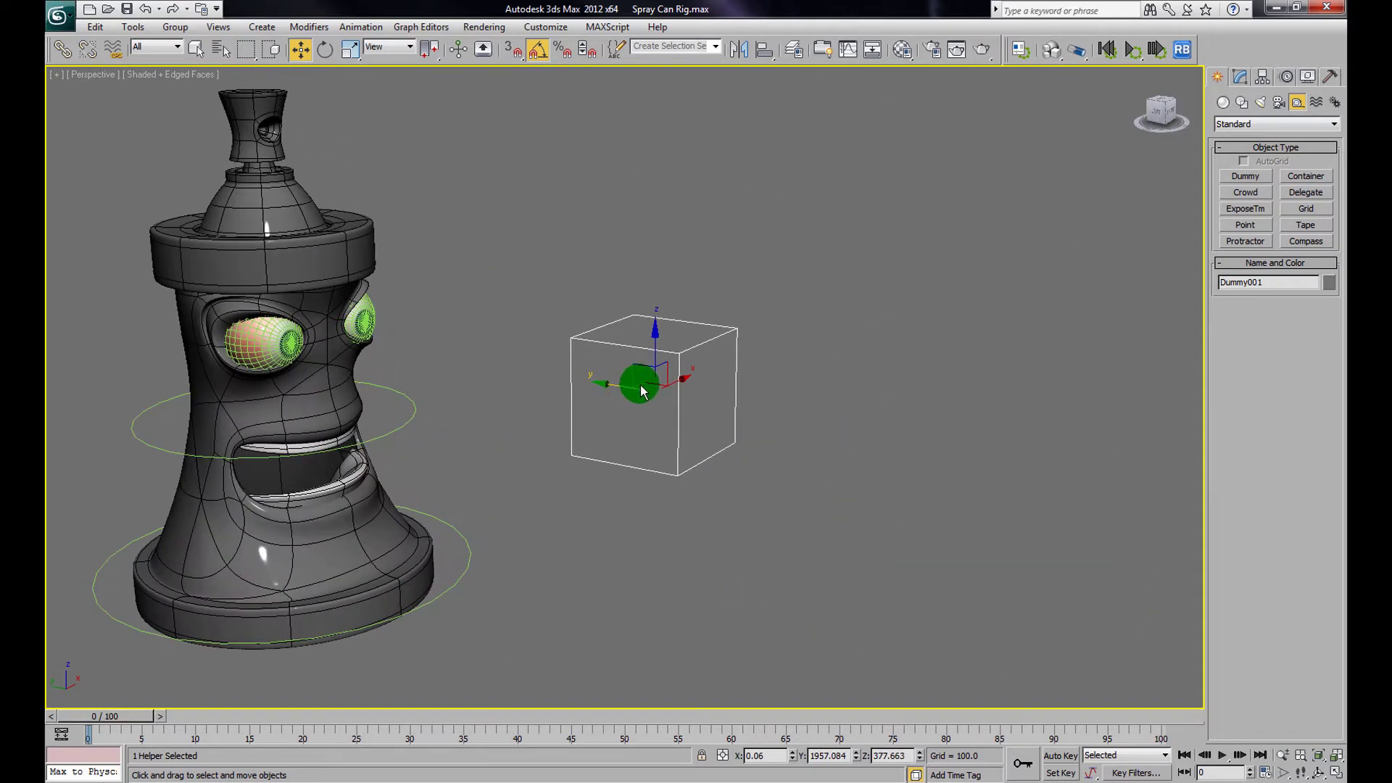
left_click_drag(622, 390, 562, 385)
middle_click_drag(625, 380, 921, 398, "alt")
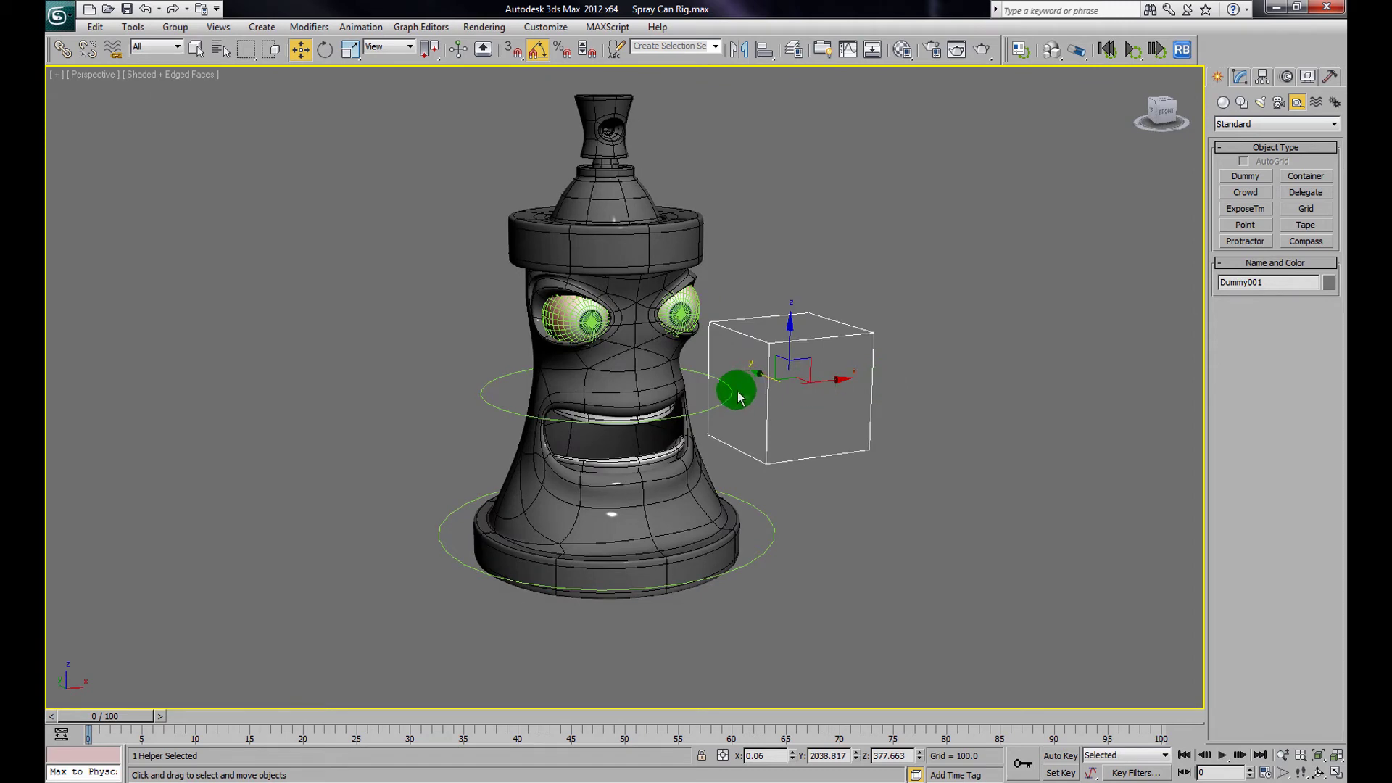
Examine the dummy's placement relative to the character's eyes from the front and both sides
middle_click_drag(741, 394, 792, 434)
scroll(822, 442, "up", 3)
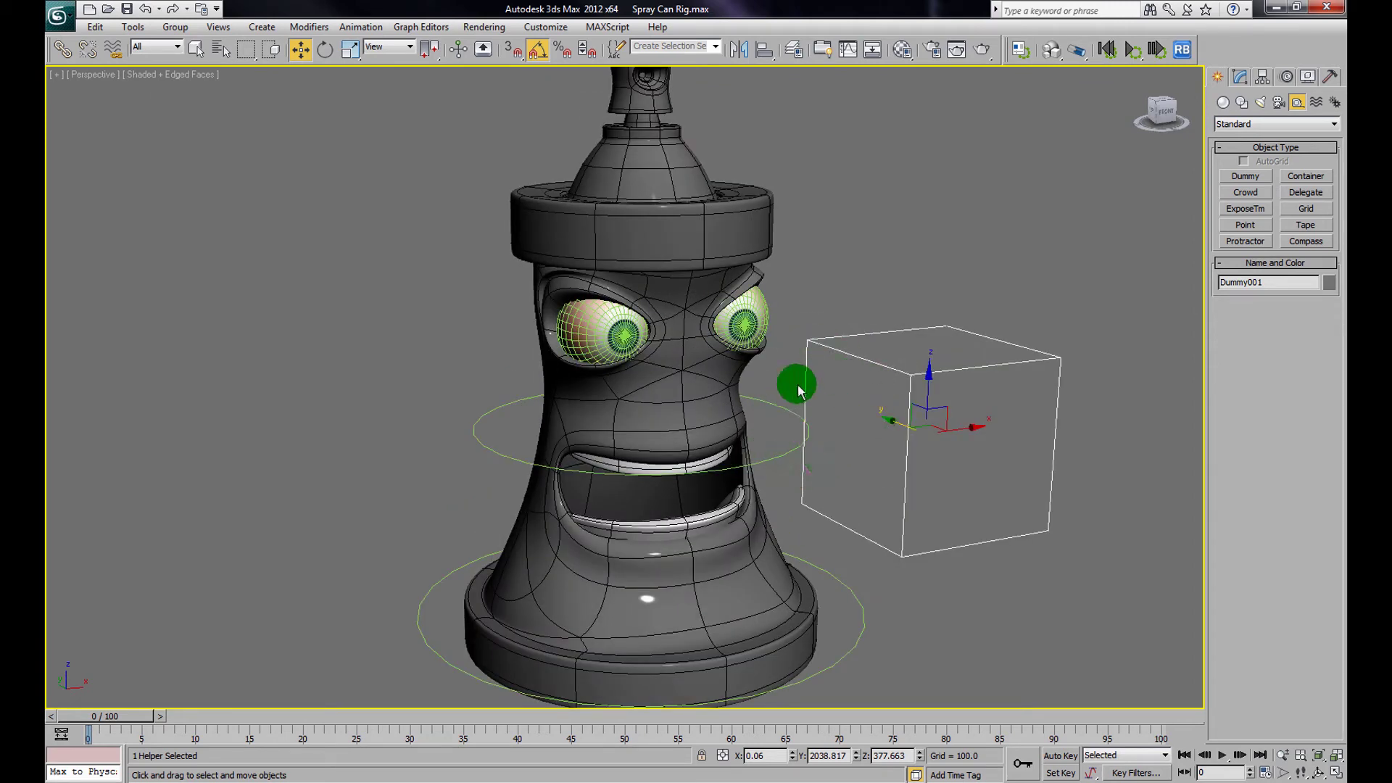
scroll(924, 420, "down", 3)
middle_click_drag(934, 422, 841, 421, "alt")
scroll(840, 420, "up", 2)
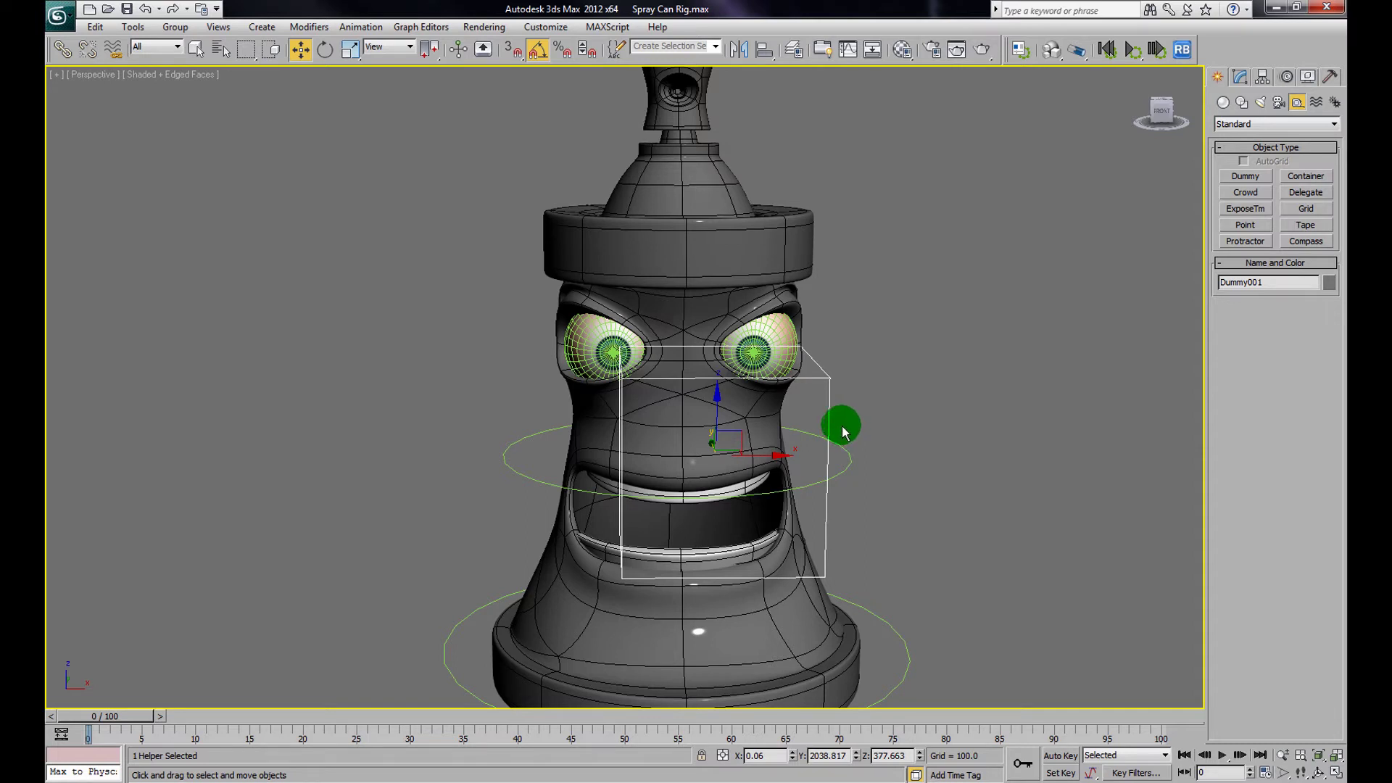
mouse_move(858, 402)
middle_mouse_down("alt")
mouse_move(873, 401)
mouse_move(728, 388)
middle_mouse_up("alt")
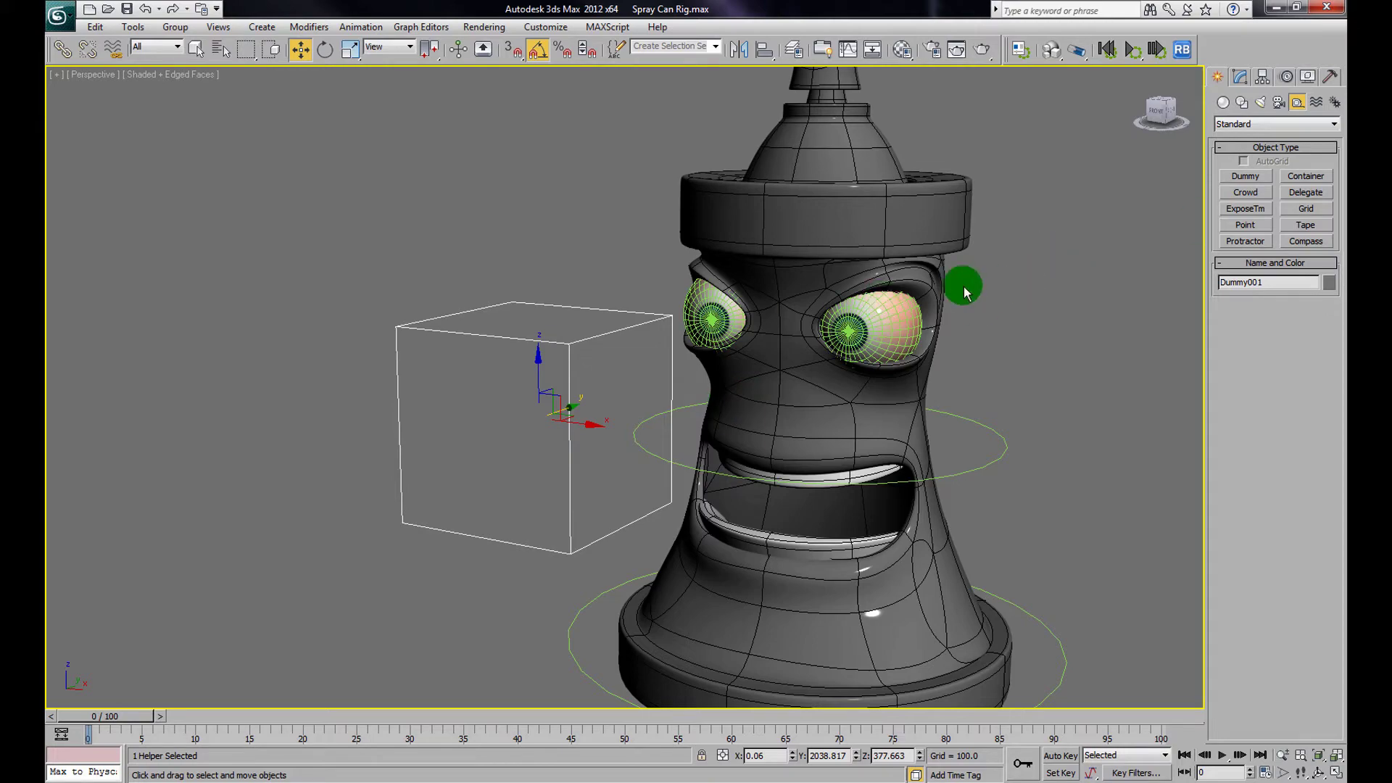
mouse_move(839, 327)
middle_mouse_down("alt")
mouse_move(861, 332)
mouse_move(792, 349)
mouse_move(882, 323)
mouse_move(820, 345)
mouse_move(848, 339)
middle_mouse_up("alt")
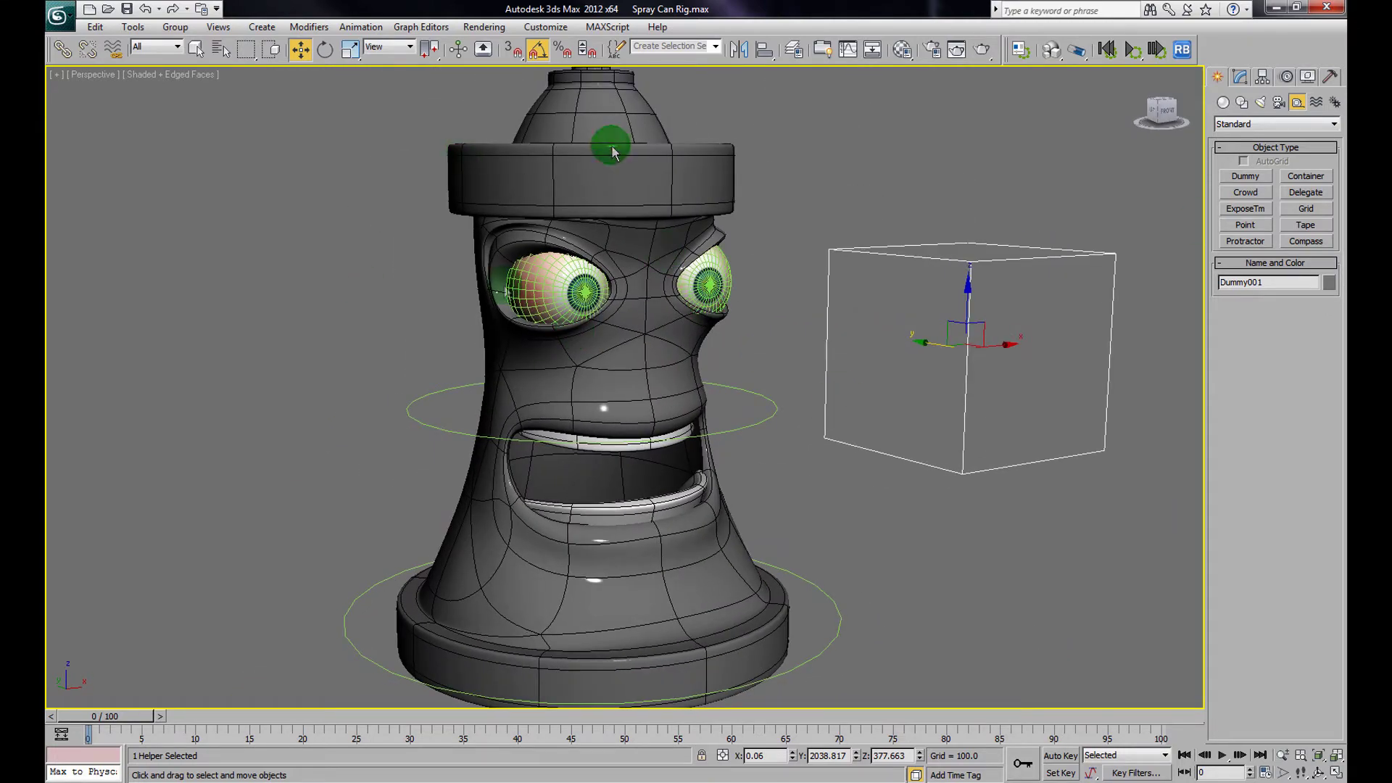
middle_click_drag(830, 385, 915, 347, "alt")
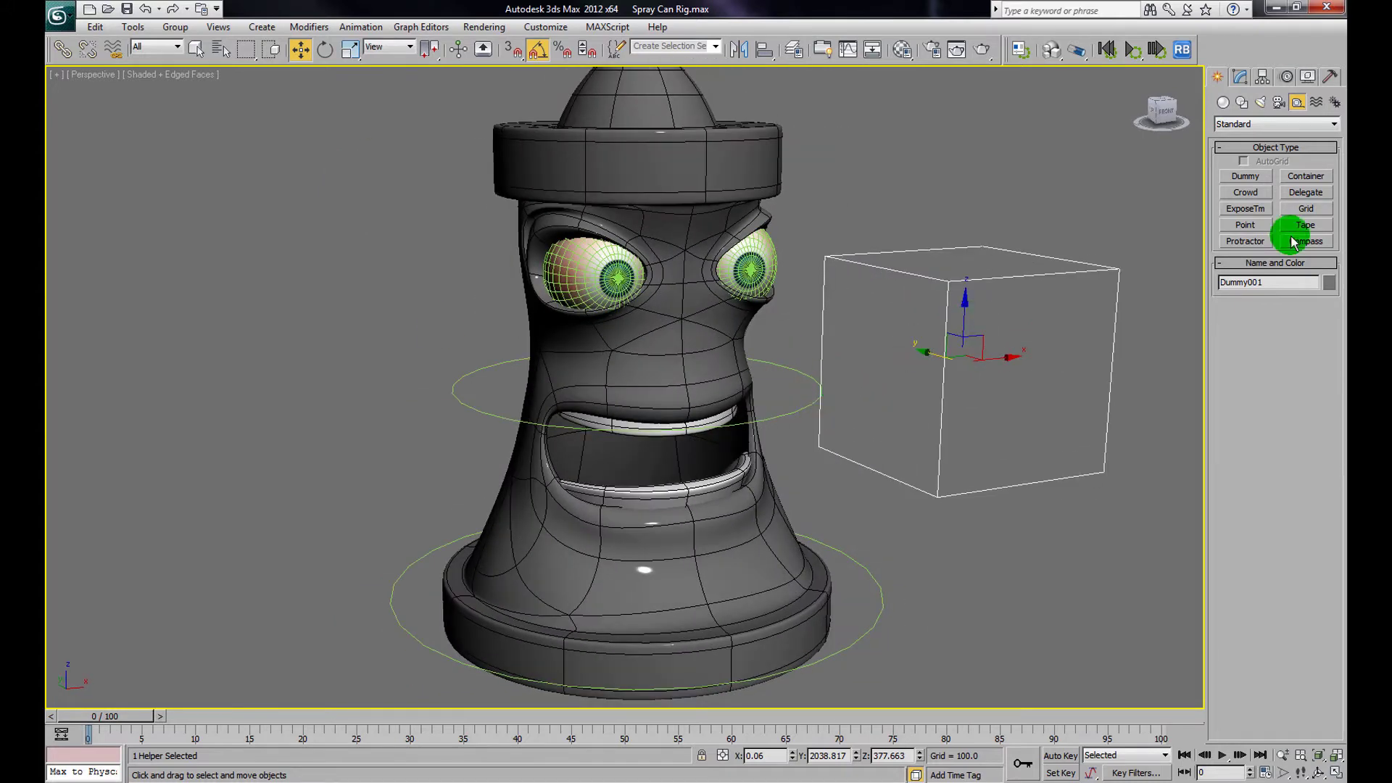
Draw a circle spline with a radius of about 56 centered on the character's left eye in the maximized front view
left_click(1244, 106)
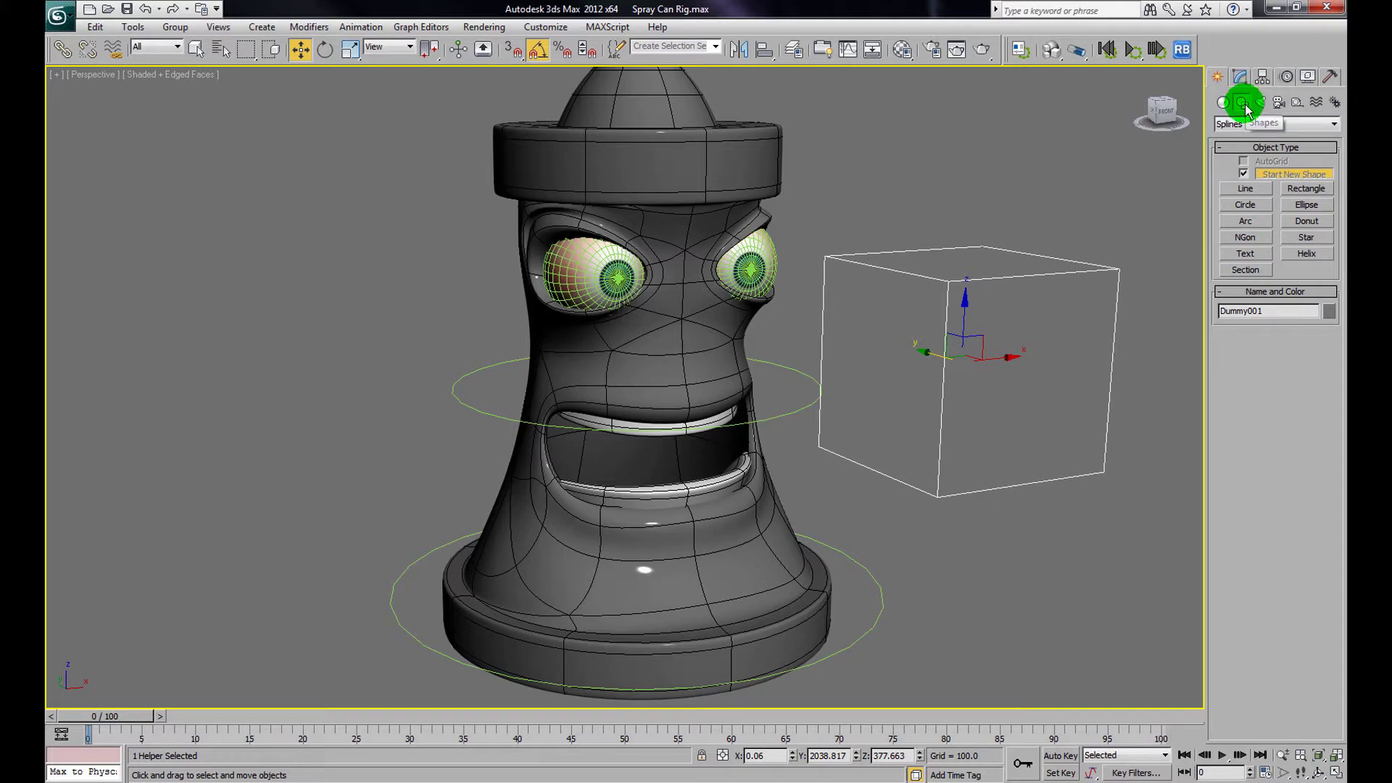
left_click(1260, 208)
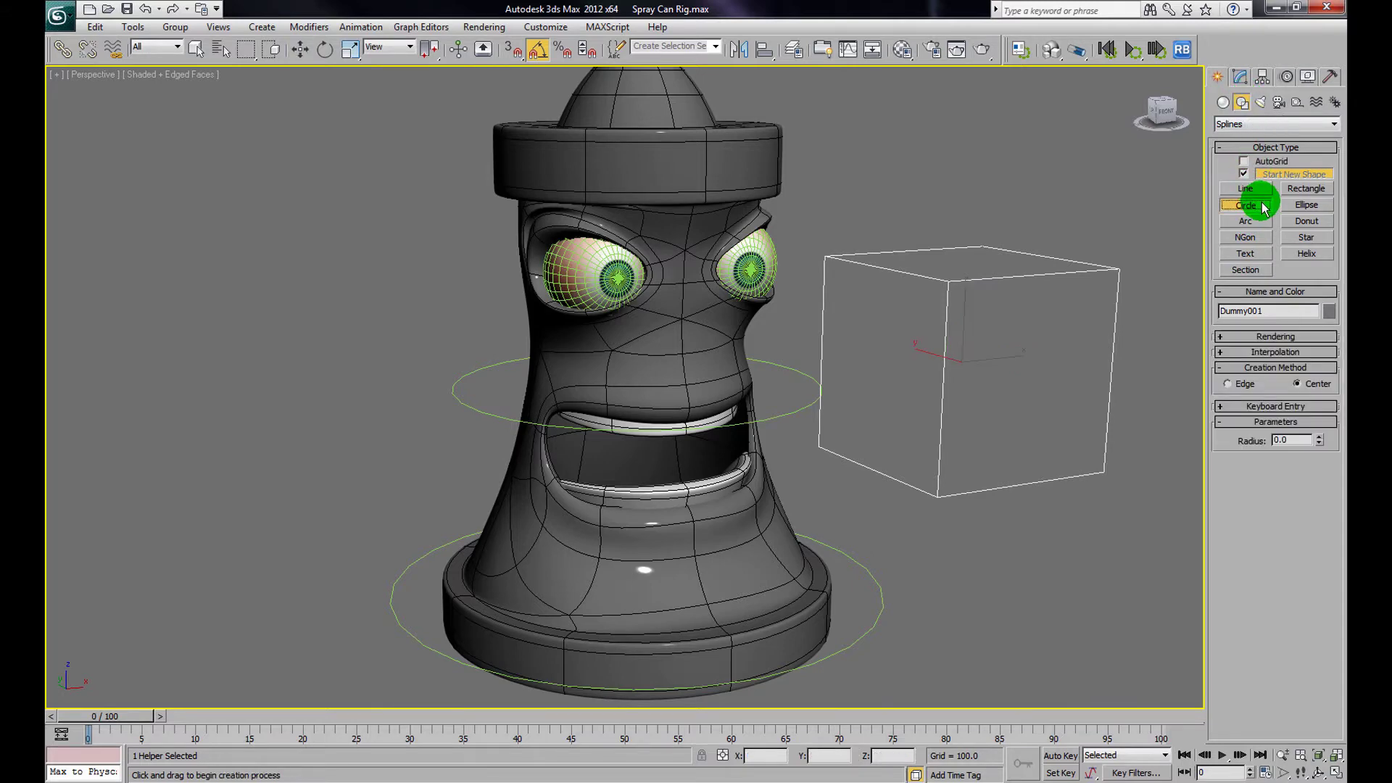
key("alt+w")
left_click(1117, 243)
key("alt+w")
scroll(802, 423, "up", 3)
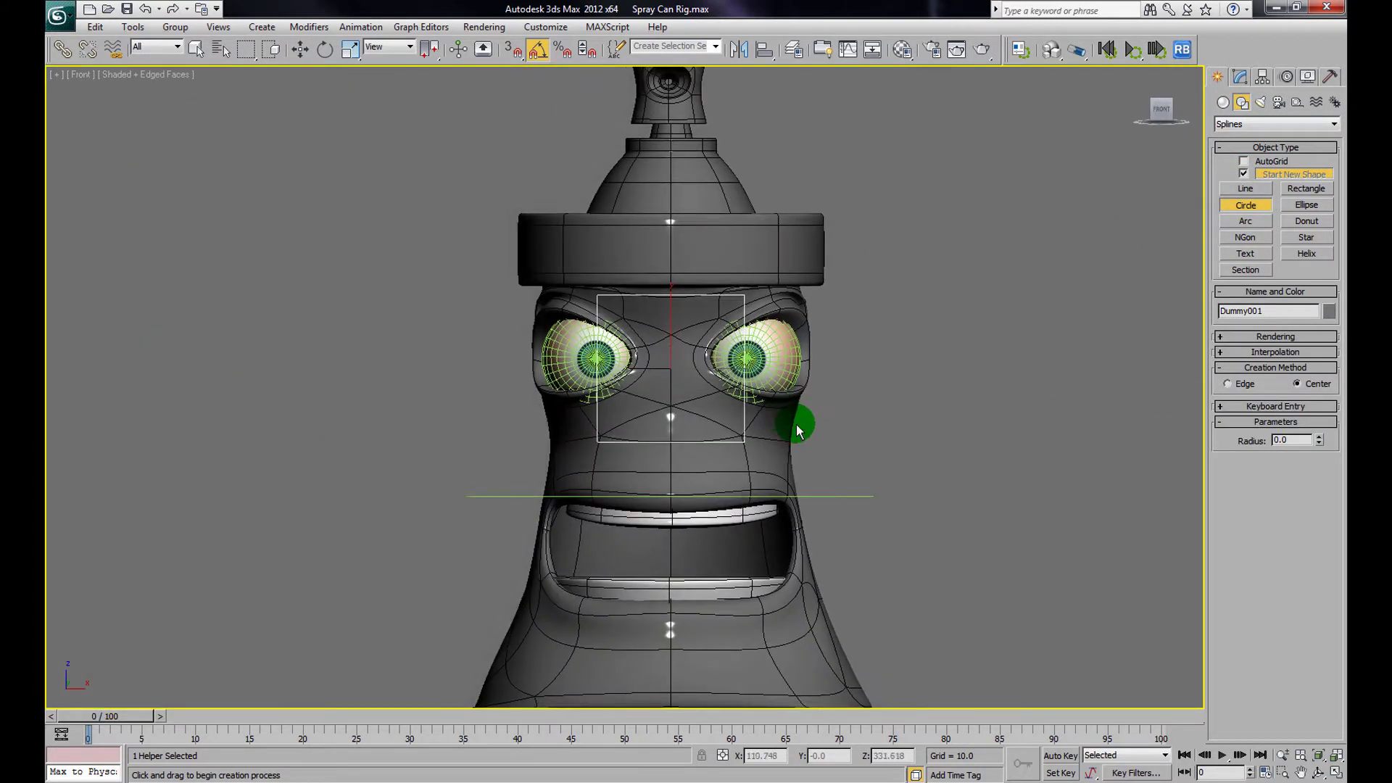
left_click_drag(851, 378, 883, 463)
left_click(301, 49)
left_click(1175, 364)
left_click(934, 386)
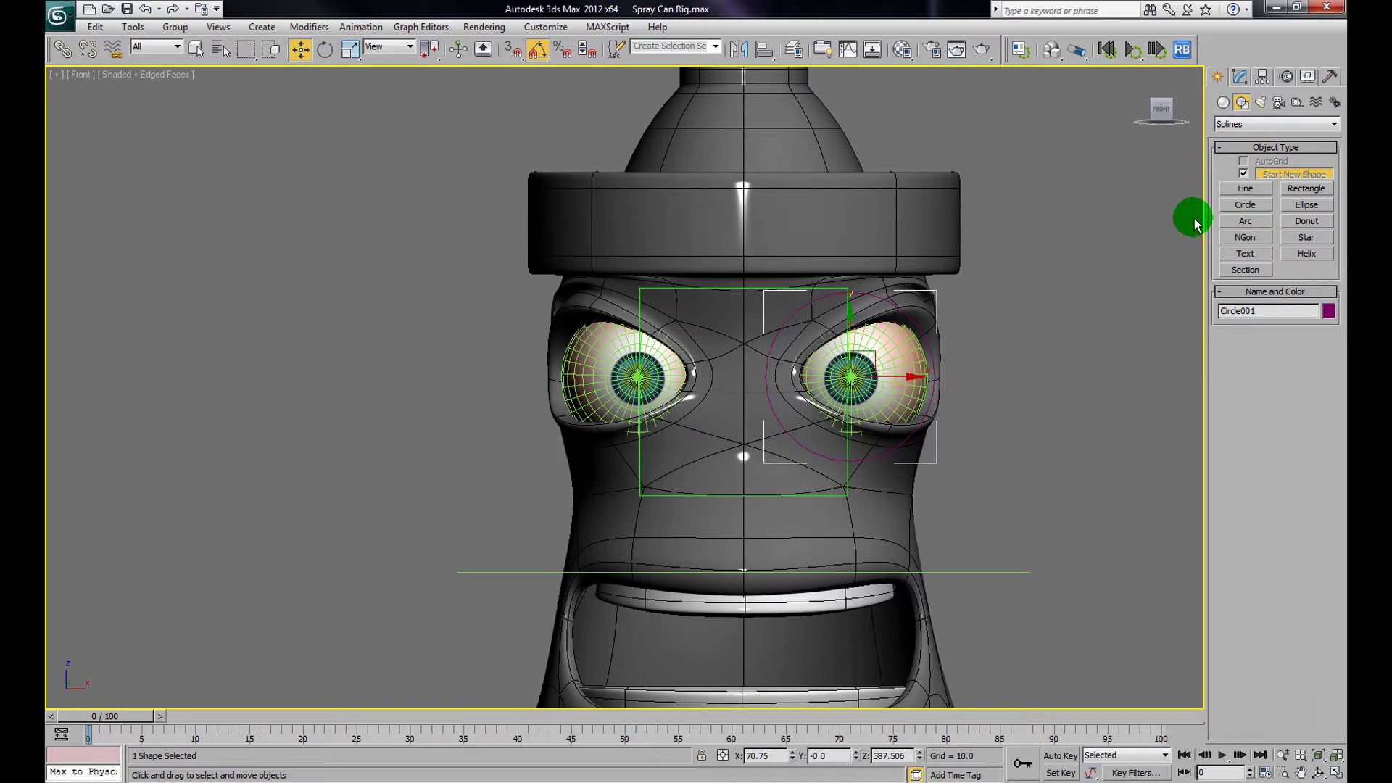
Change the eye circle's object color to green to match the other control splines
left_click(1329, 312)
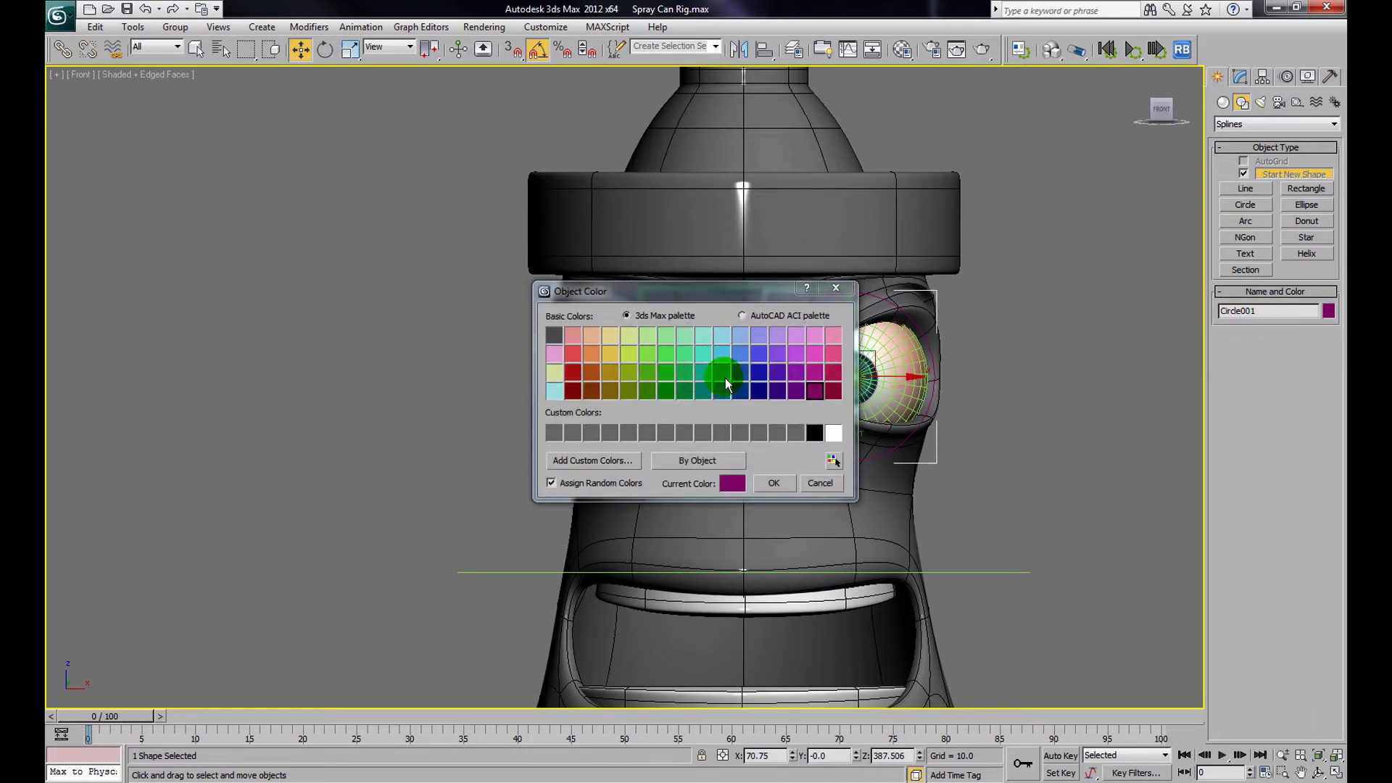
left_click(770, 481)
left_click(1073, 367)
left_click(934, 387)
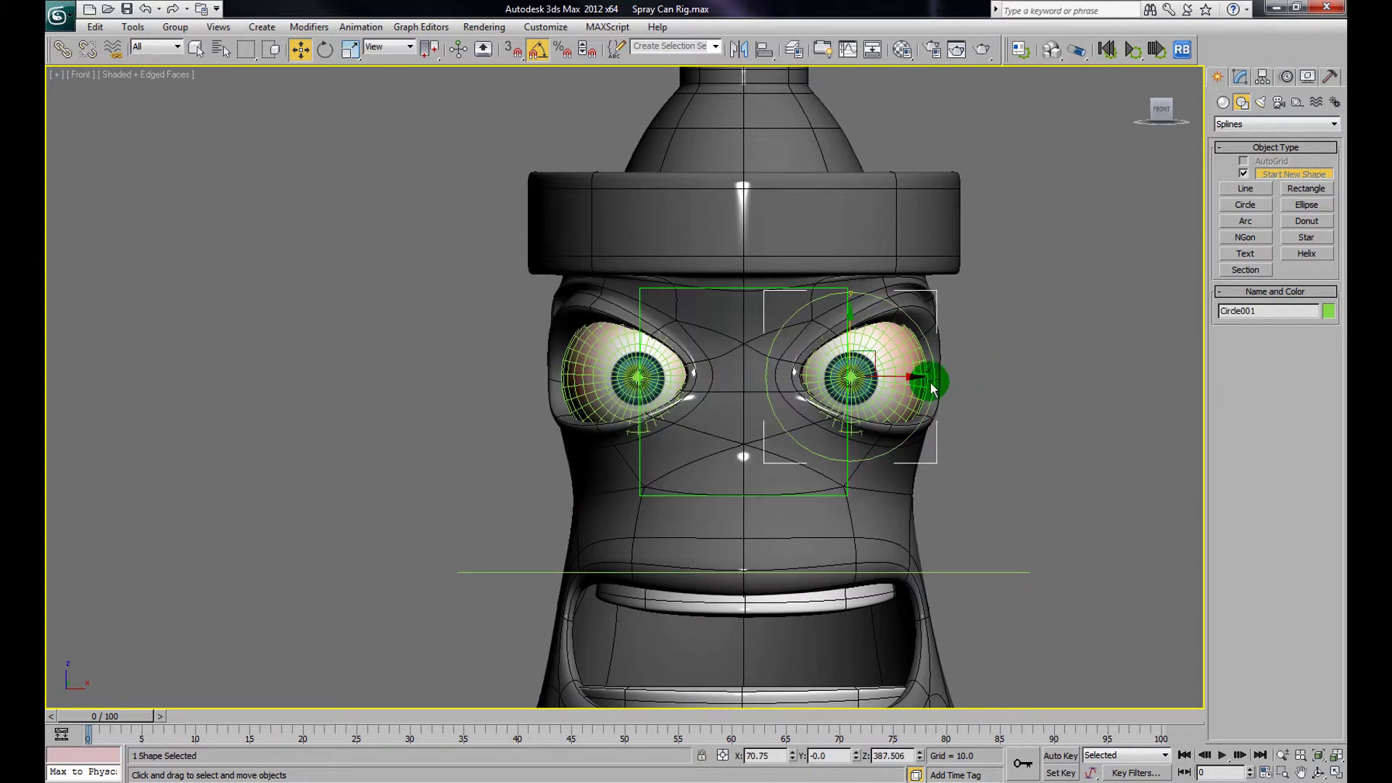
Clone the green circle along X and center the copy over the character's right eye, at about X -69
left_click_drag(912, 385, 704, 398, "shift")
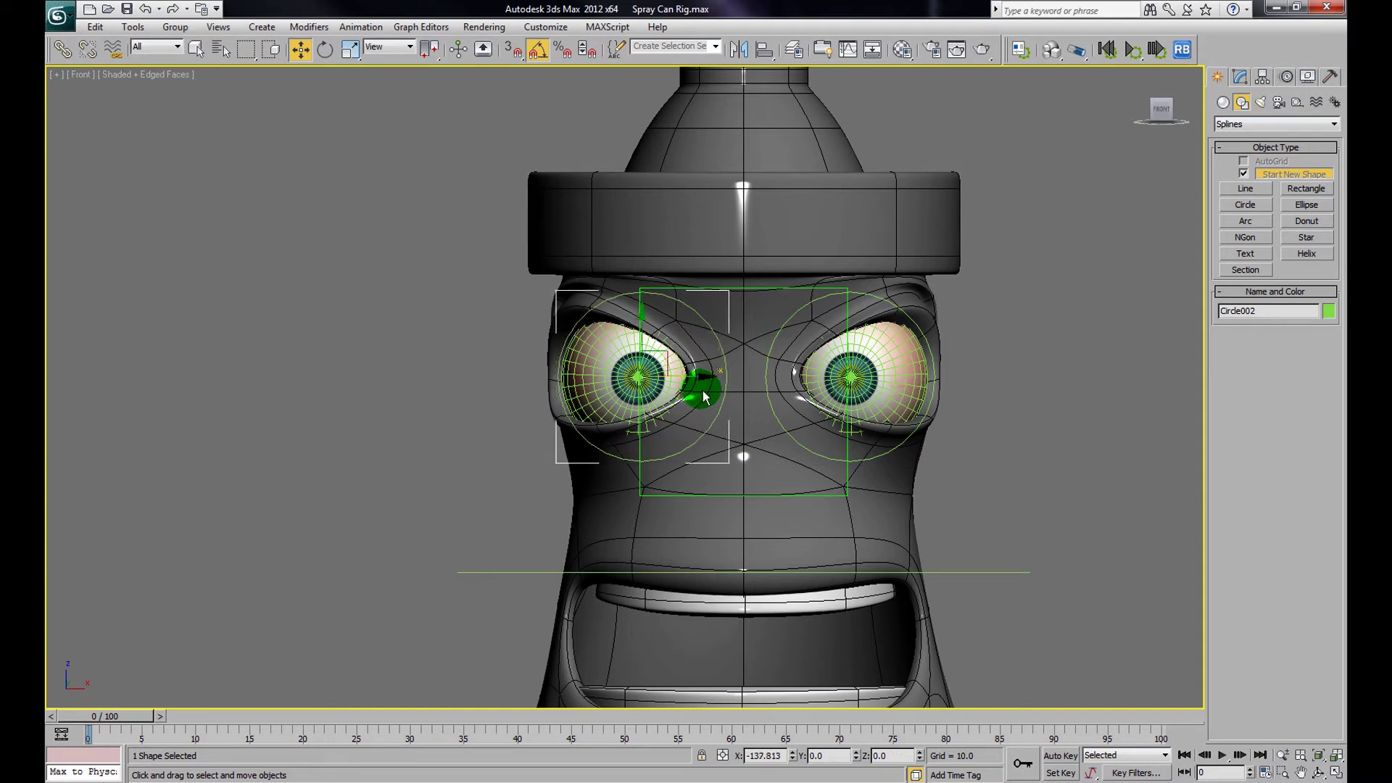
left_click_drag(702, 399, 700, 395, "shift")
left_click(682, 462)
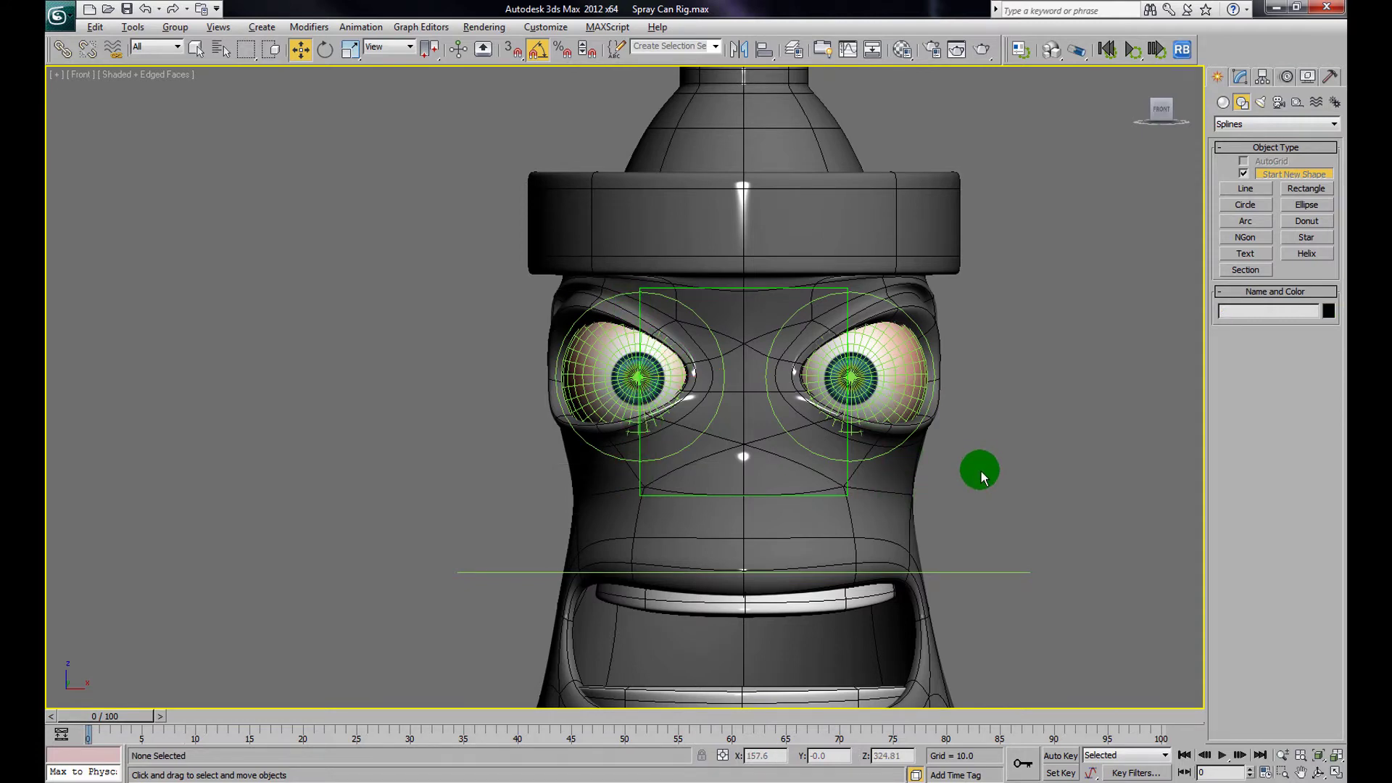
Select both eye circles in the perspective view and move them along Y to about 2004, out to the dummy
key("alt+w")
left_click(1023, 430)
key("alt+w")
scroll(815, 388, "down", 8)
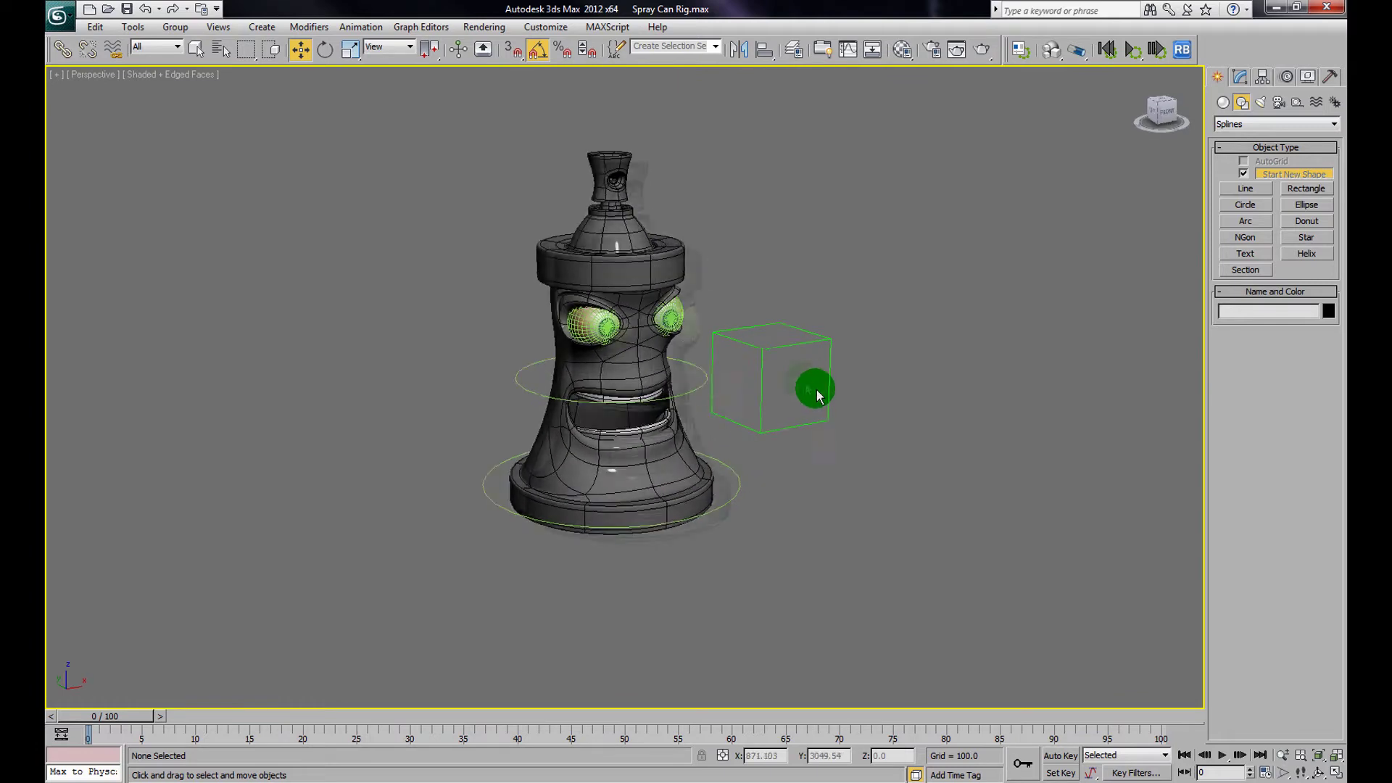
left_click_drag(991, 472, 1150, 613)
left_click_drag(1075, 547, 660, 415)
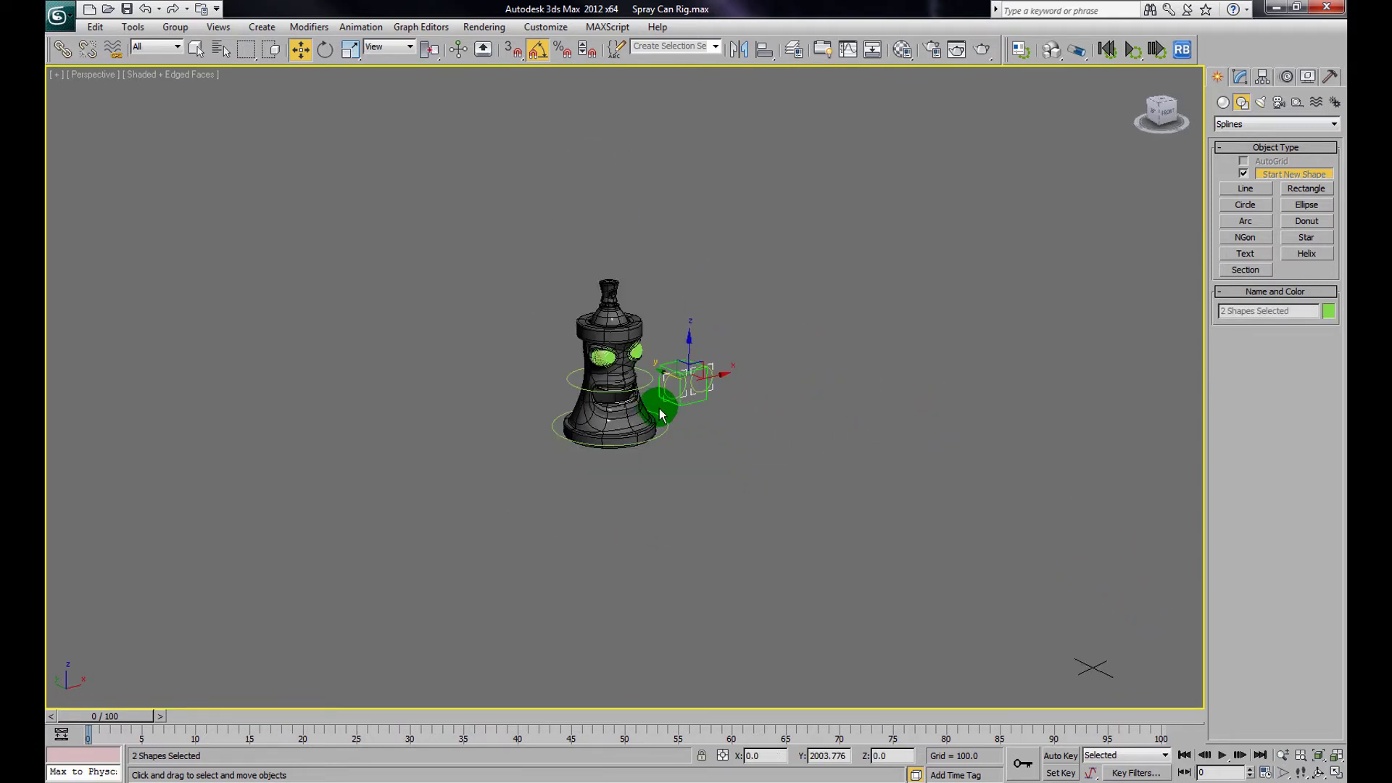
Fine-tune both eye circles along Y to about 2035 so they sit in the middle of the dummy
key("z")
middle_click_drag(749, 459, 641, 419, "alt")
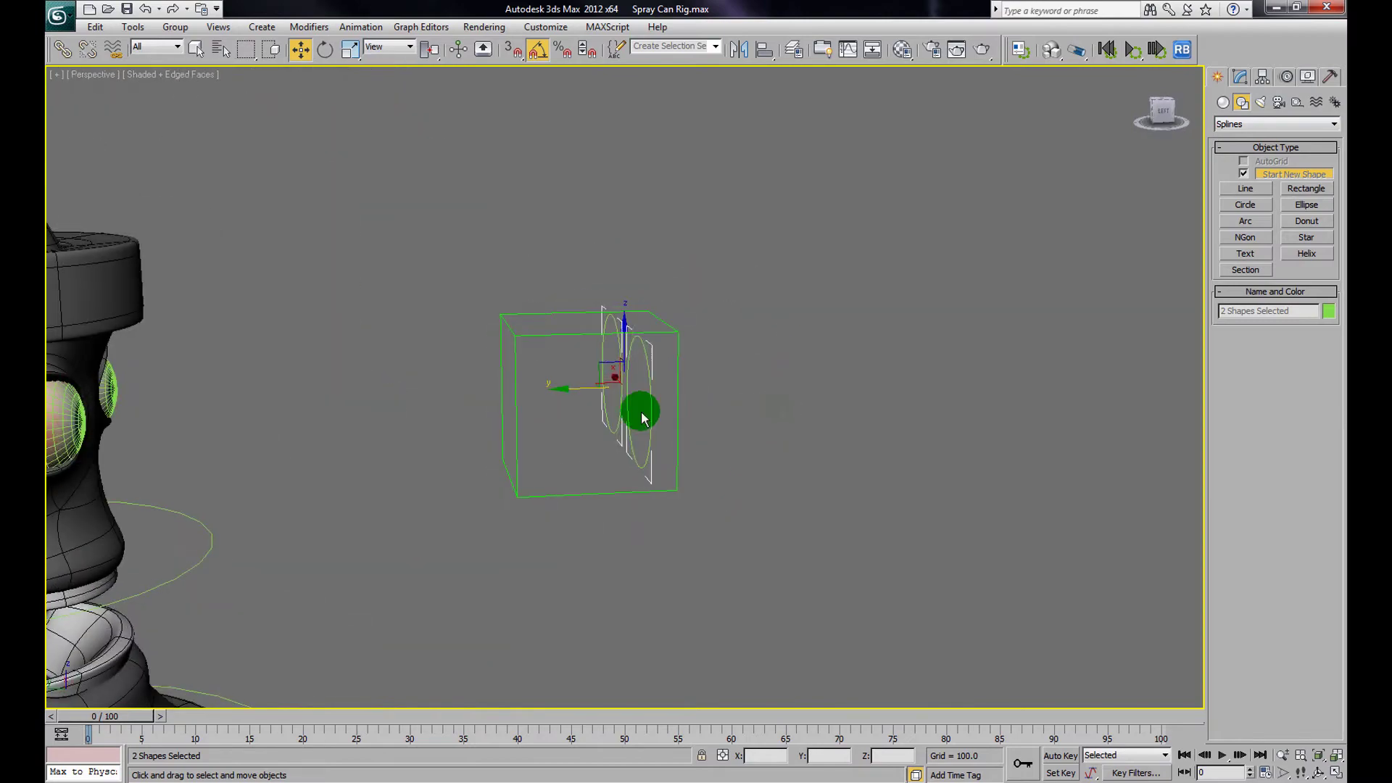
left_click_drag(575, 390, 531, 391)
middle_click_drag(755, 398, 795, 379, "alt")
left_click(784, 353)
left_click(761, 397)
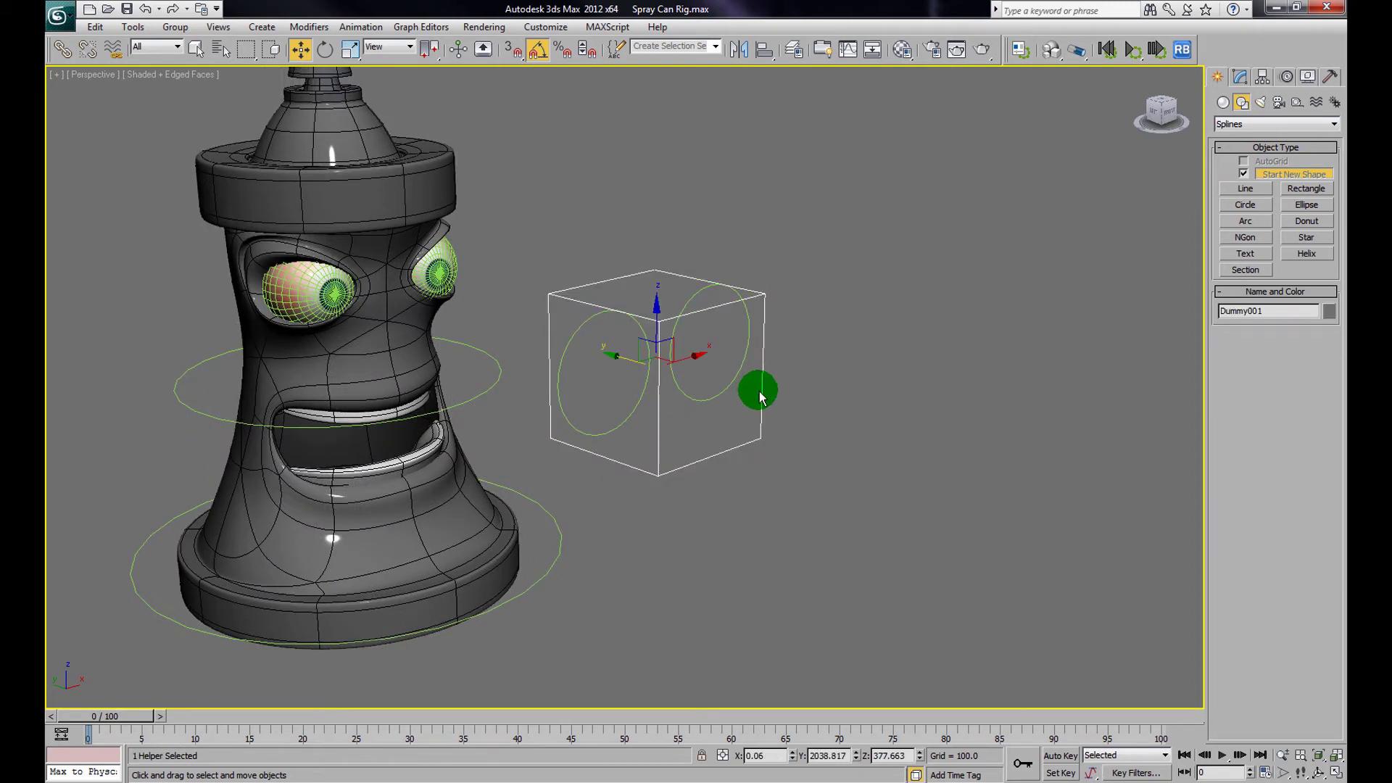
left_click(689, 302)
left_click(585, 322)
middle_click_drag(716, 354, 927, 374, "alt")
left_click(929, 374)
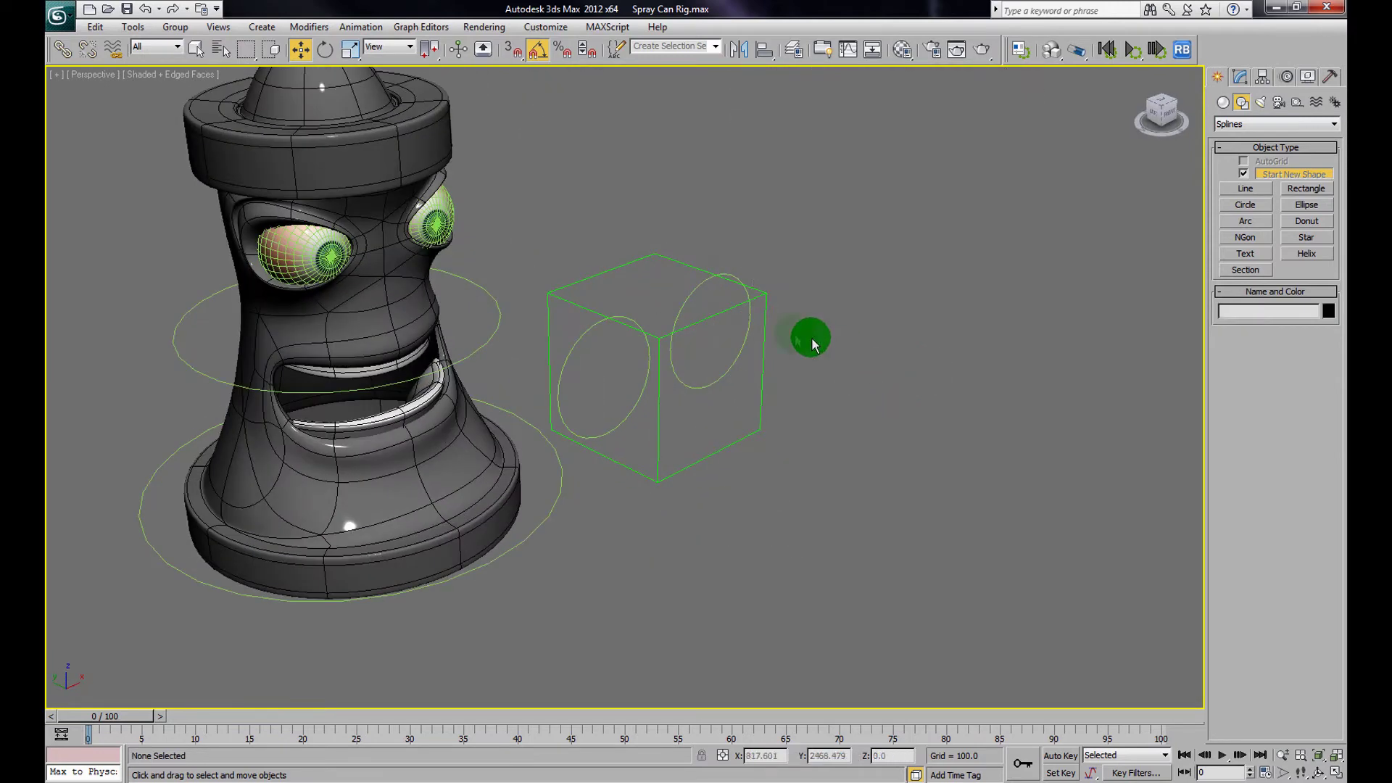
Rename the dummy helper as Main Eye Control
left_click(766, 338)
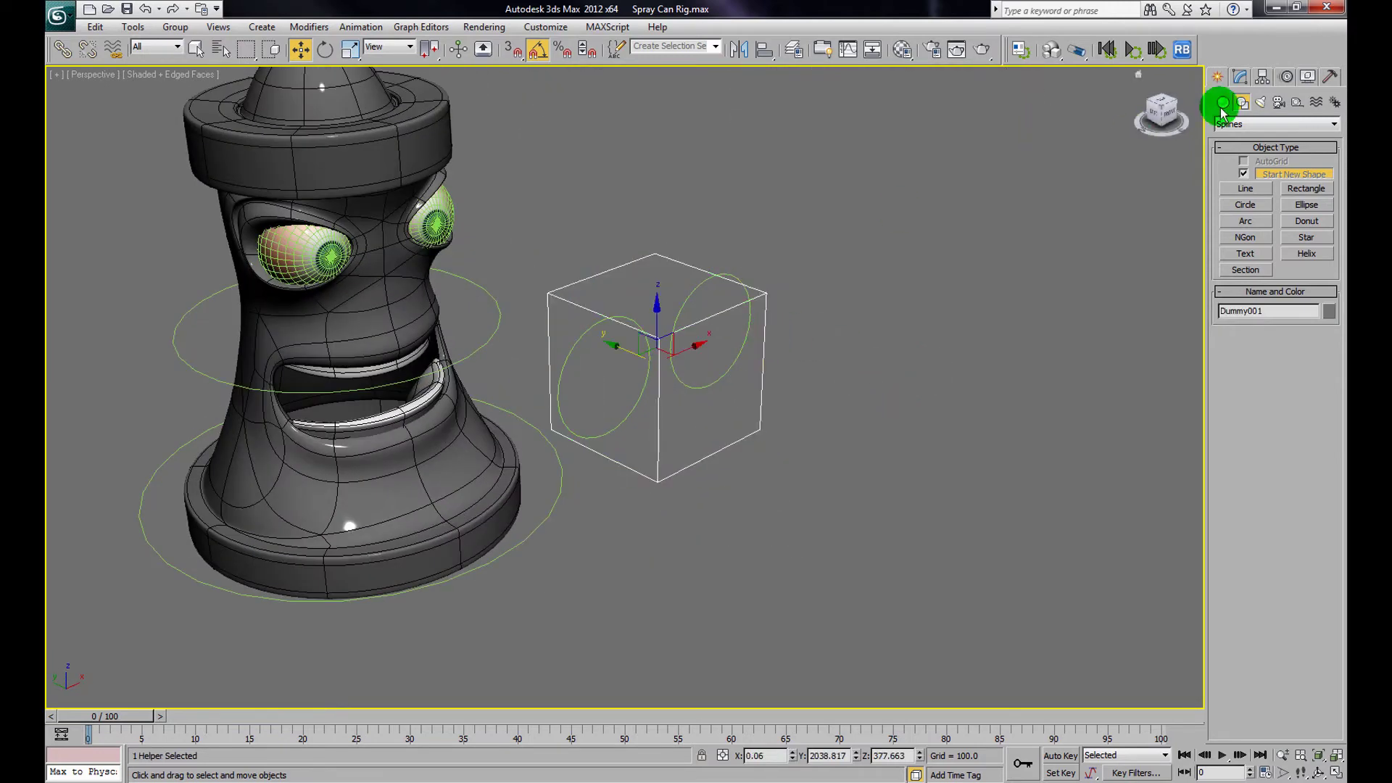
left_click(1240, 76)
left_click(1264, 141)
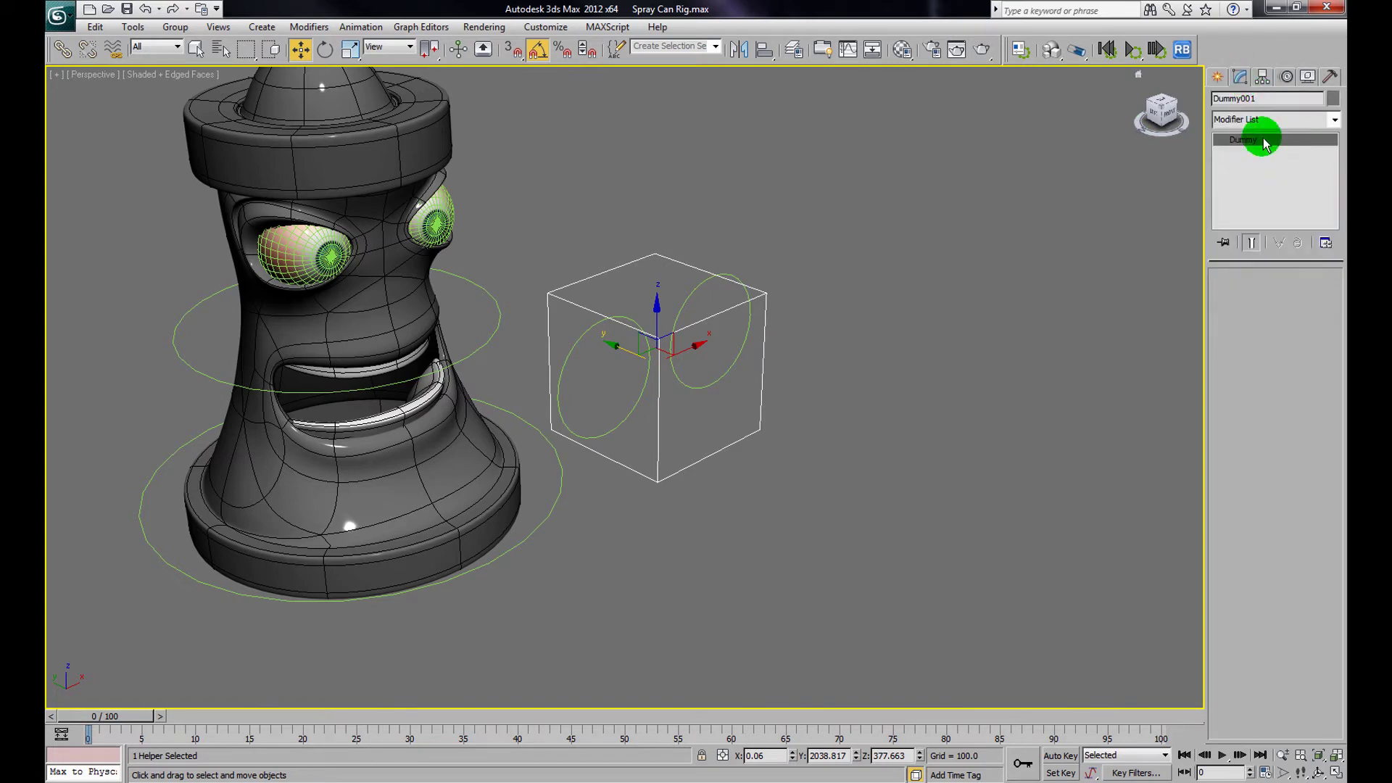
left_click(1263, 104)
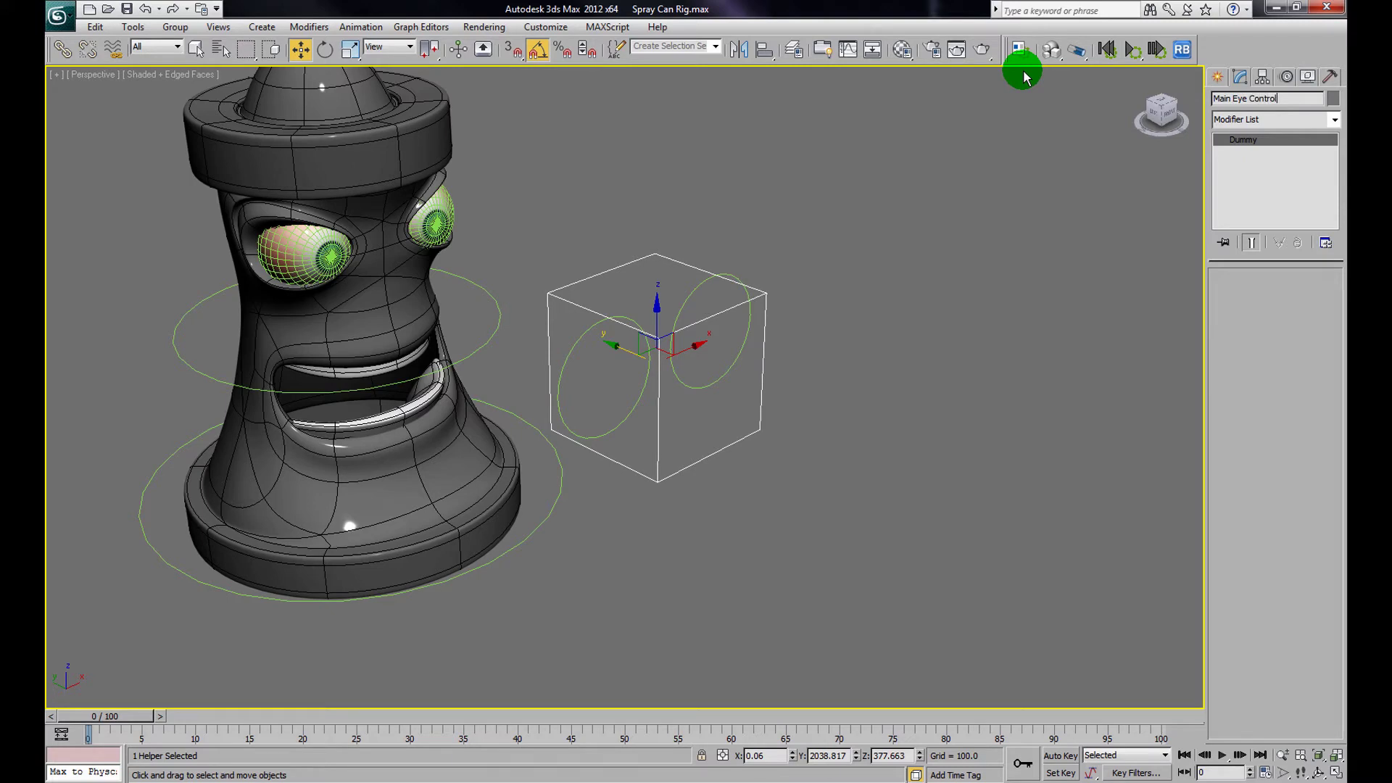
Rename the circle in front of the character's right eye as Right Eye Control
left_click(569, 360)
middle_click_drag(612, 420, 573, 403, "alt")
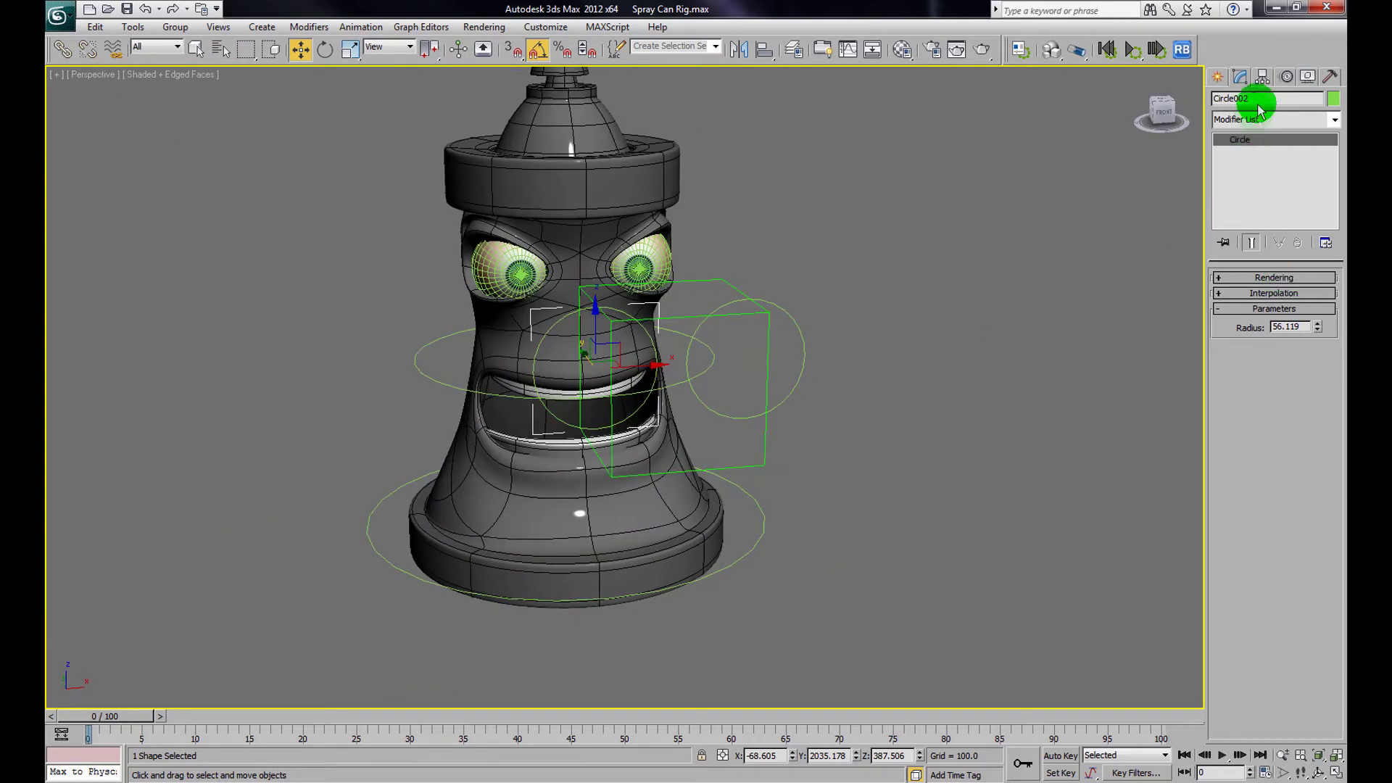
left_click_drag(1283, 101, 1100, 115)
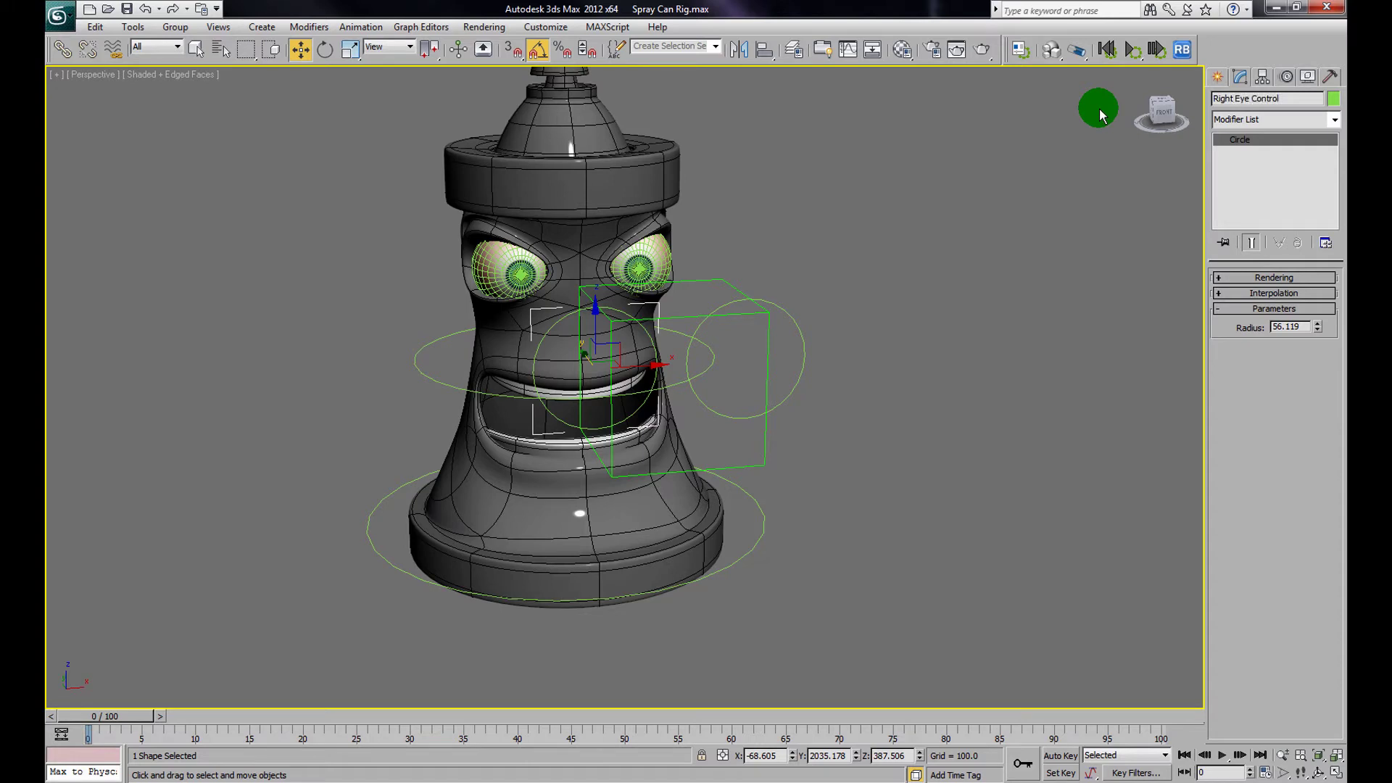
Rename the circle in front of the character's left eye as Left Eye Control
left_click(798, 375)
middle_click_drag(798, 374, 817, 372, "alt")
left_click_drag(1252, 102, 1193, 105)
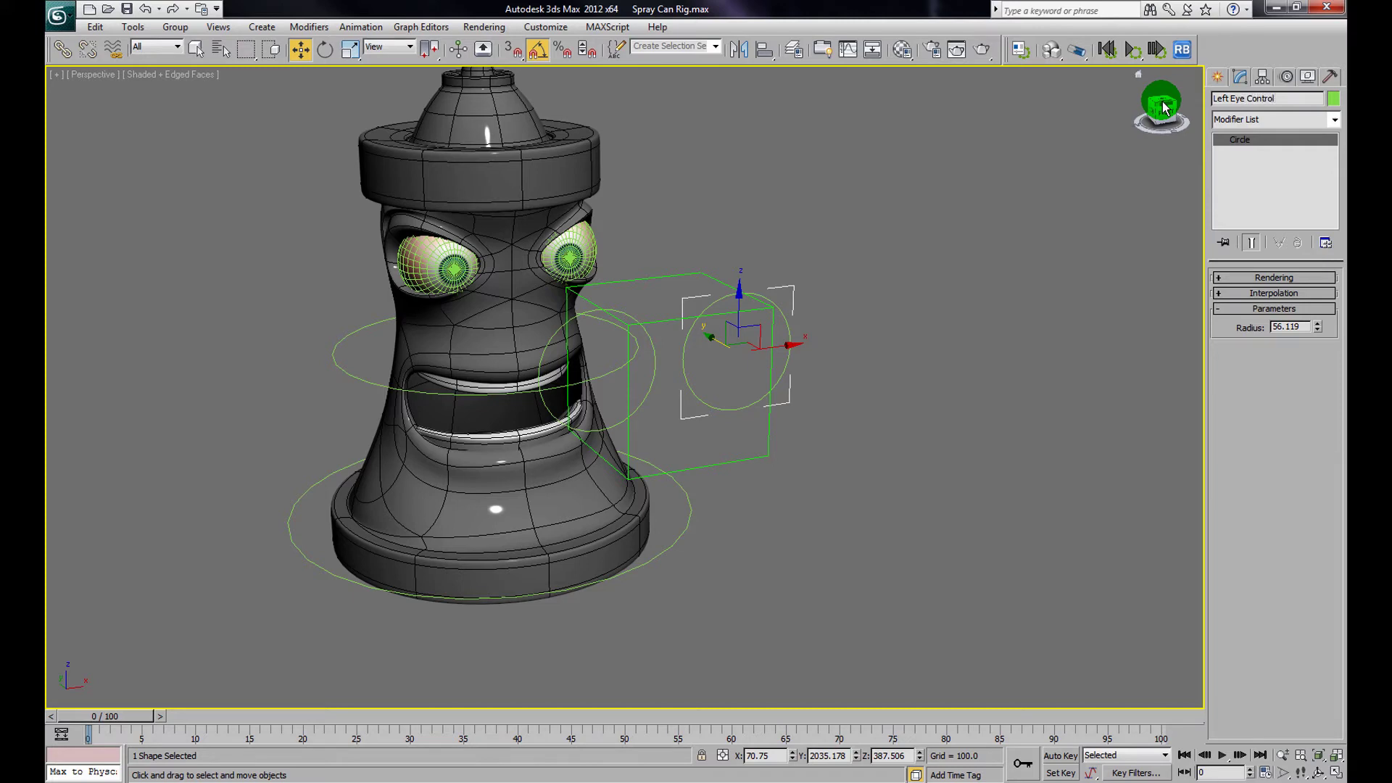
Check the names of the base circle, the middle circle, the dummy and both eye circles by selecting each one
left_click(887, 278)
middle_click_drag(824, 328, 886, 298, "alt")
left_click_drag(922, 218, 711, 413)
left_click(902, 186)
left_click(704, 579)
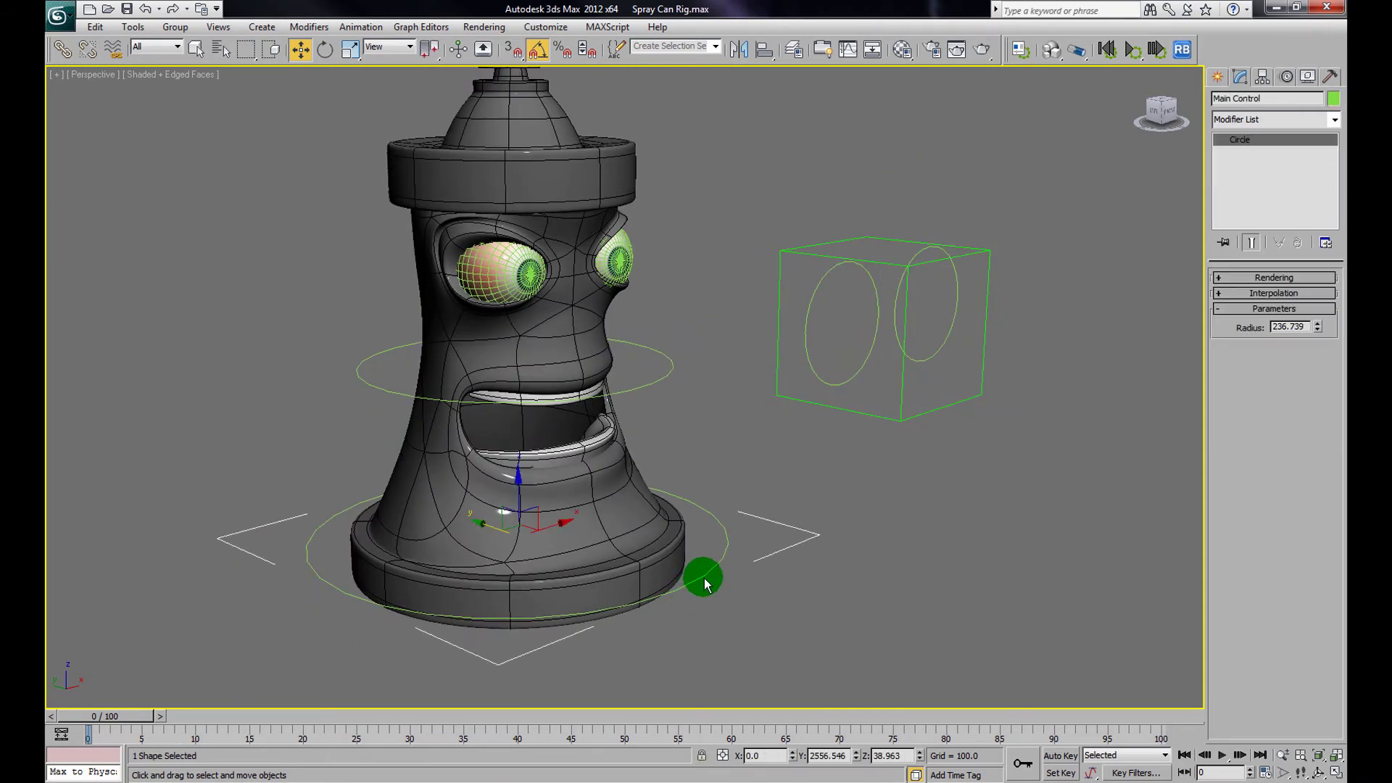
left_click(665, 387)
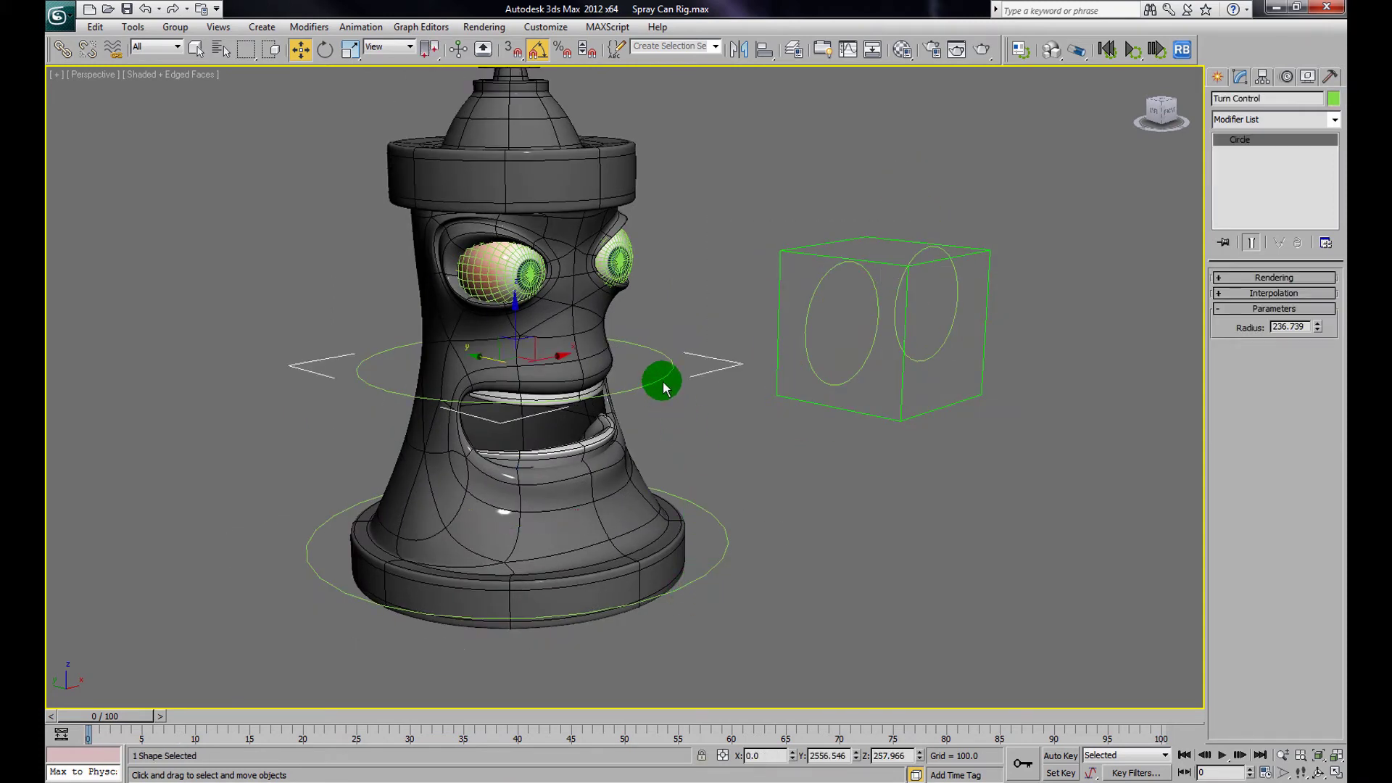
left_click(814, 261)
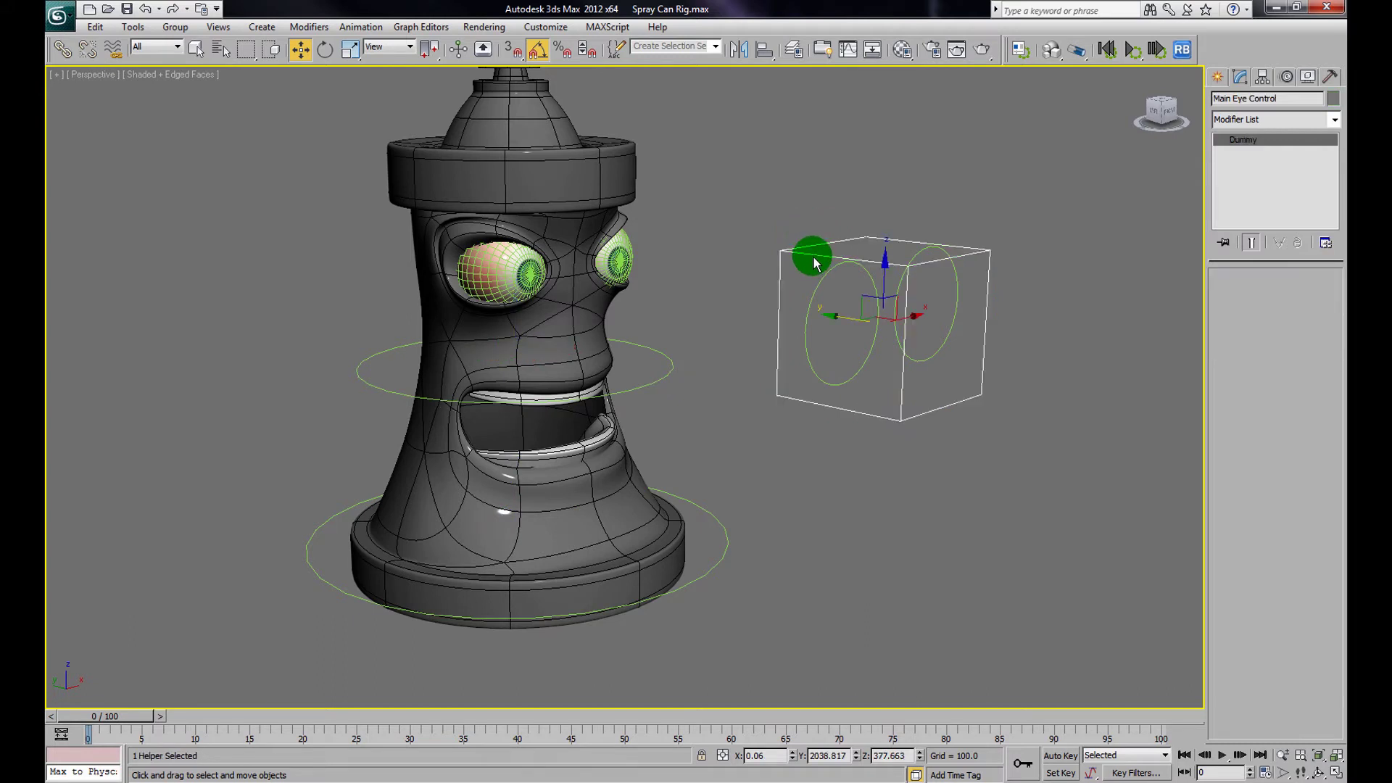
left_click(813, 303)
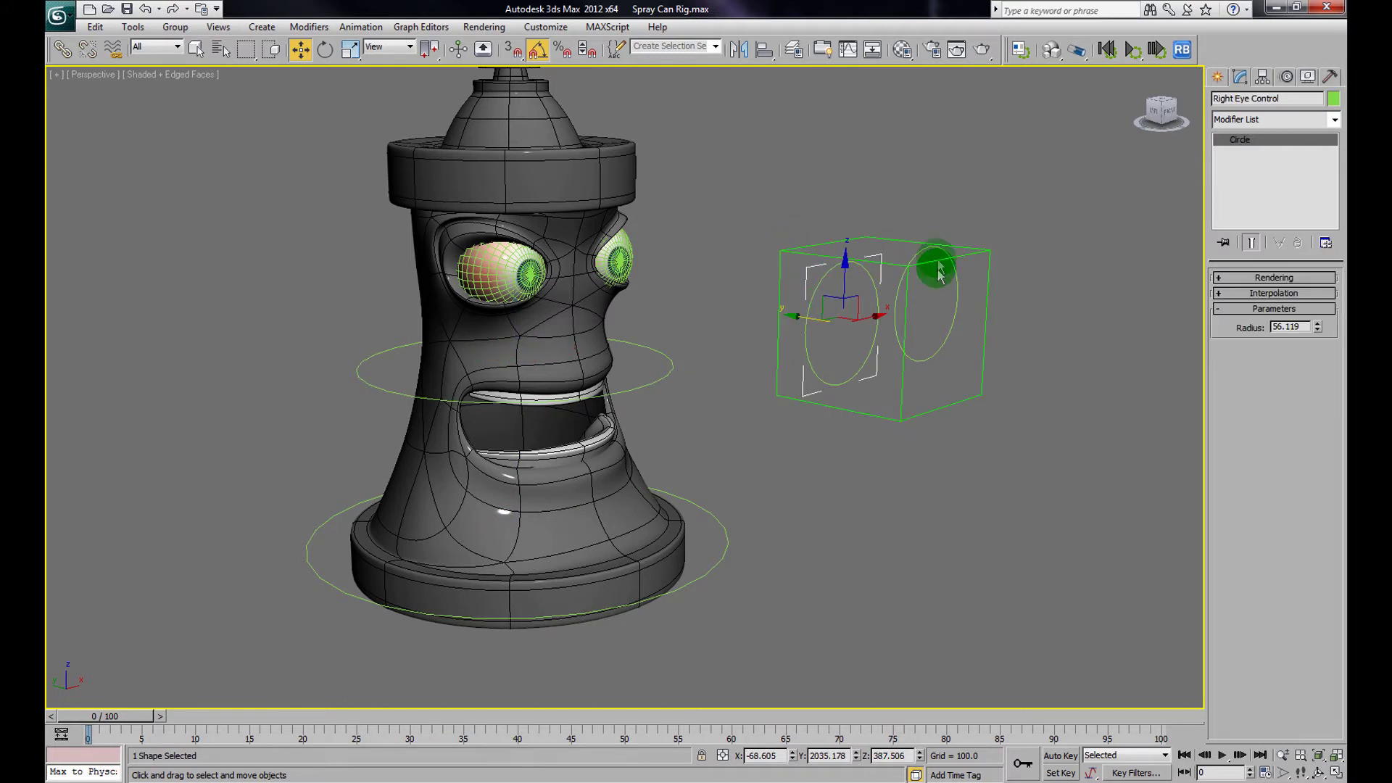
left_click(946, 283)
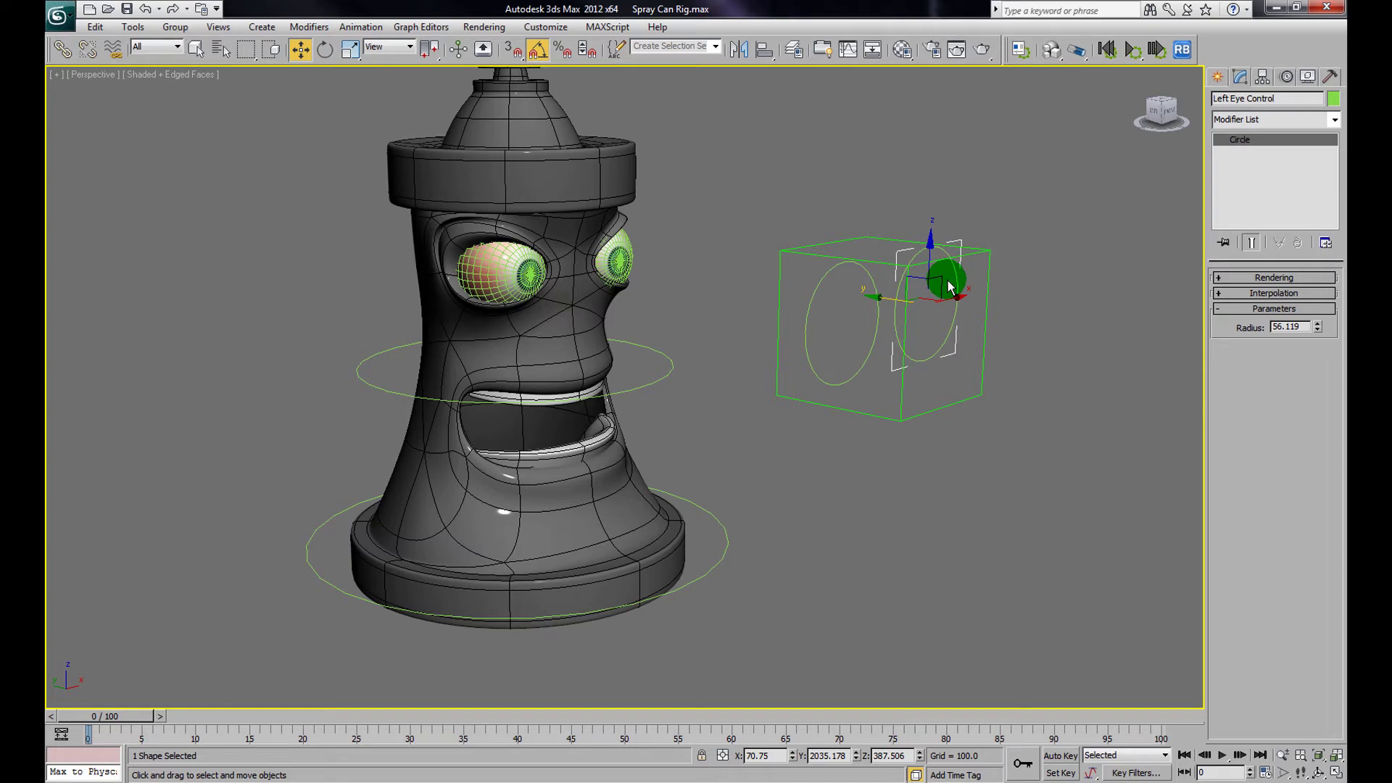
left_click(871, 279)
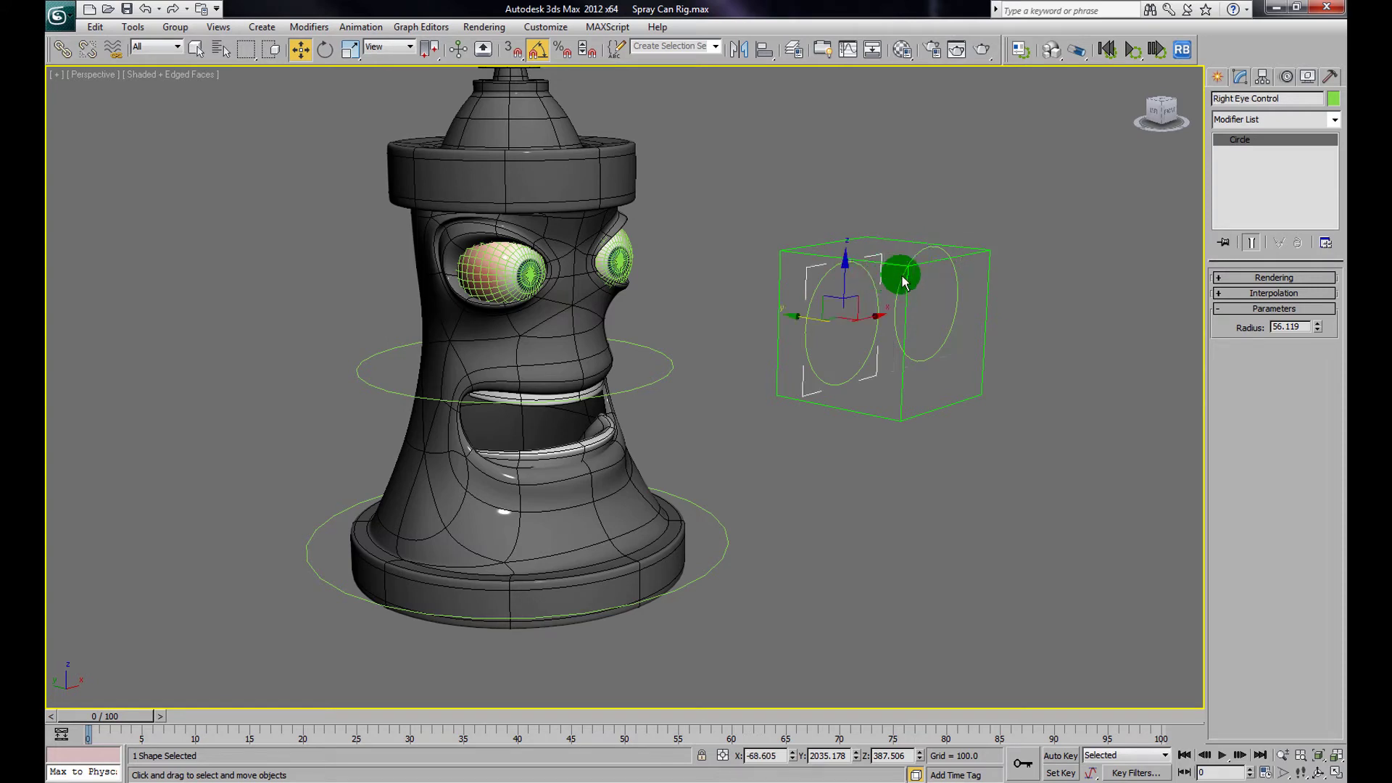
left_click(929, 220)
mouse_move(856, 316)
middle_mouse_down("alt")
mouse_move(853, 298)
mouse_move(824, 311)
mouse_move(839, 377)
mouse_move(810, 373)
mouse_move(746, 243)
mouse_move(644, 299)
middle_mouse_up("alt")
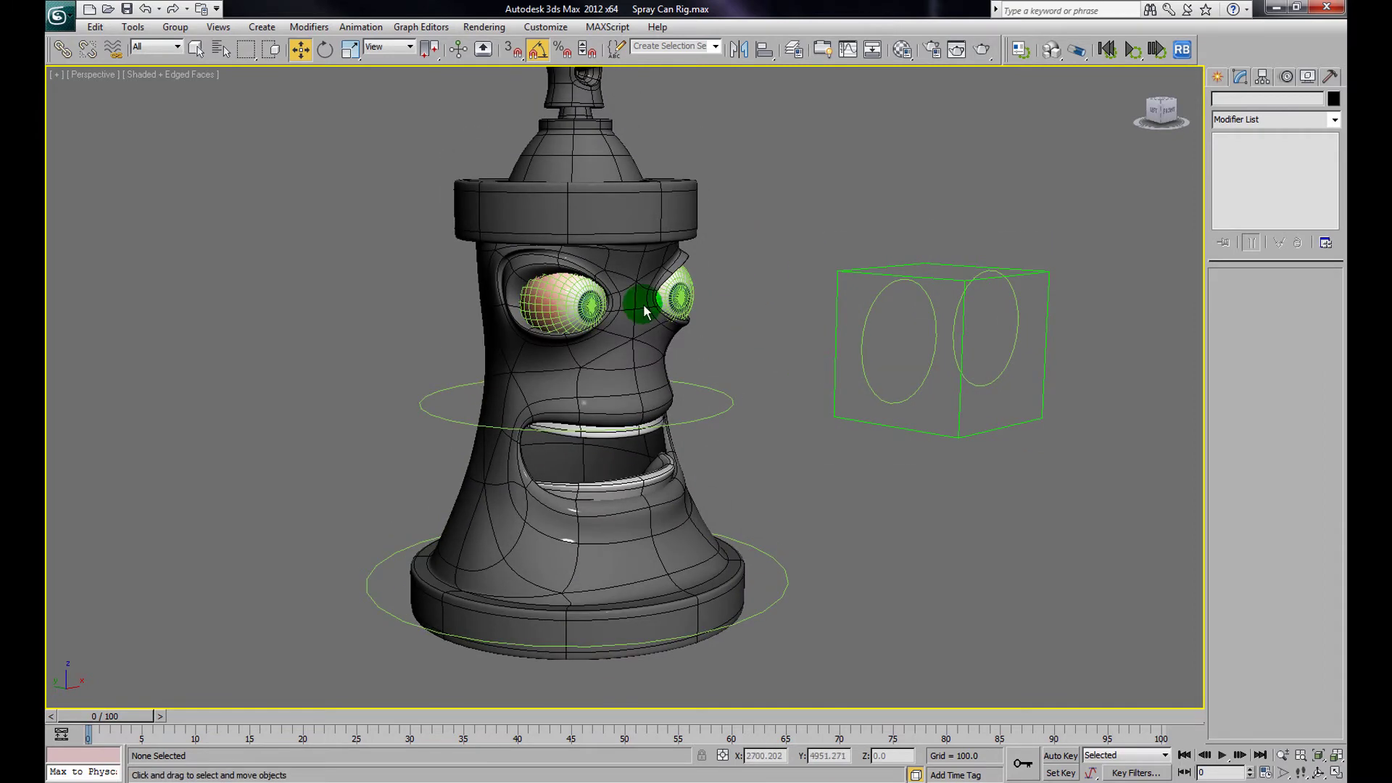
Try moving the two eyes and the spray can body separately, restoring their original positions
left_click(575, 301)
left_click(670, 293, "ctrl")
left_click_drag(586, 304, 596, 368)
key("ctrl+z")
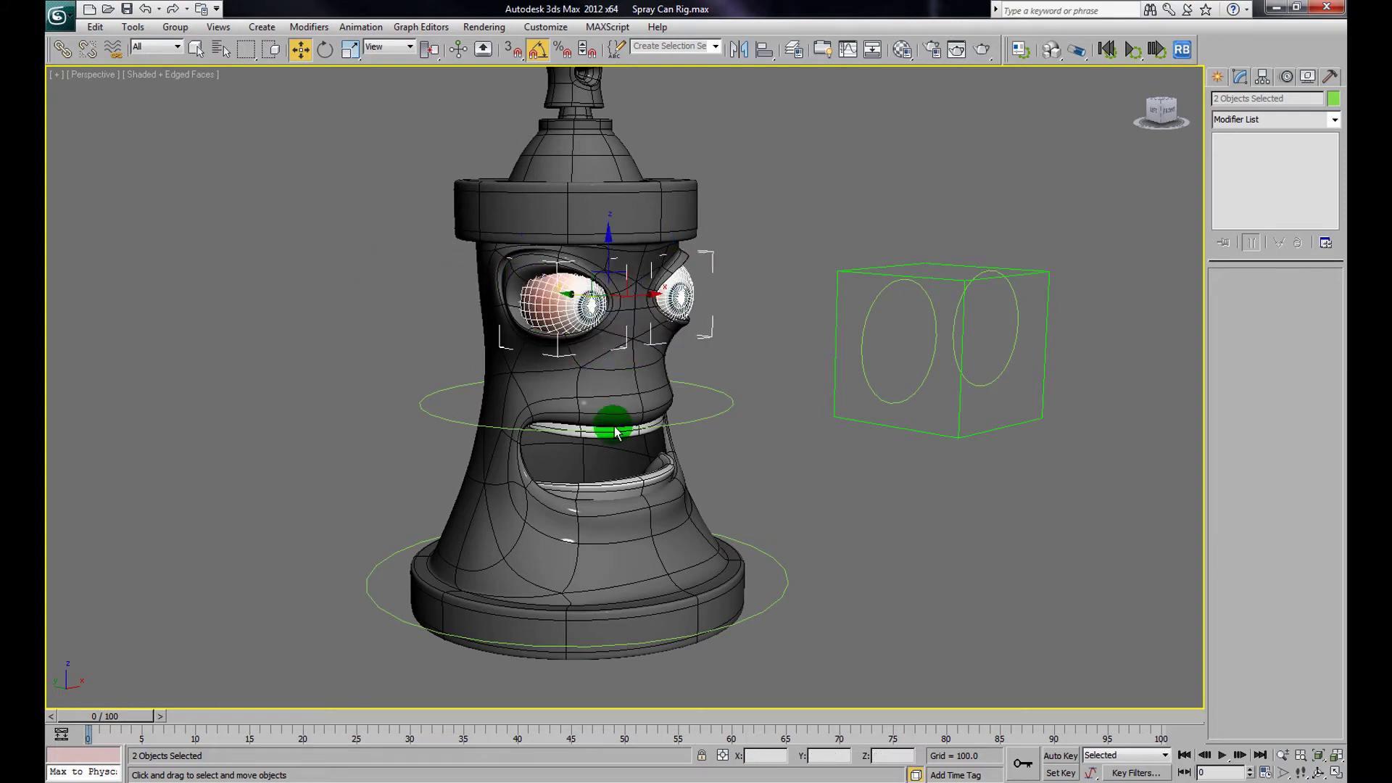
left_click(604, 555)
left_click_drag(554, 614, 522, 633)
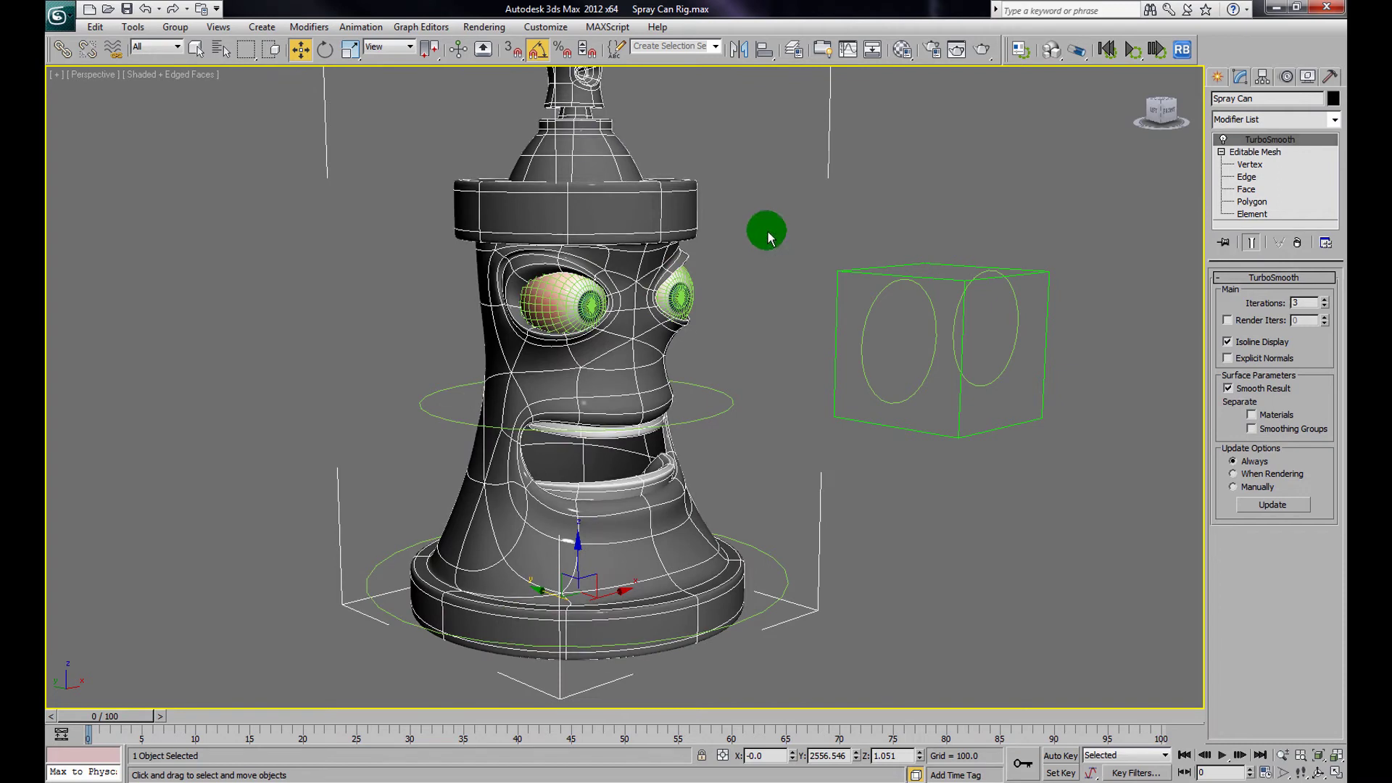
Link both eyes to the Spray Can body as their parent
left_click(678, 294)
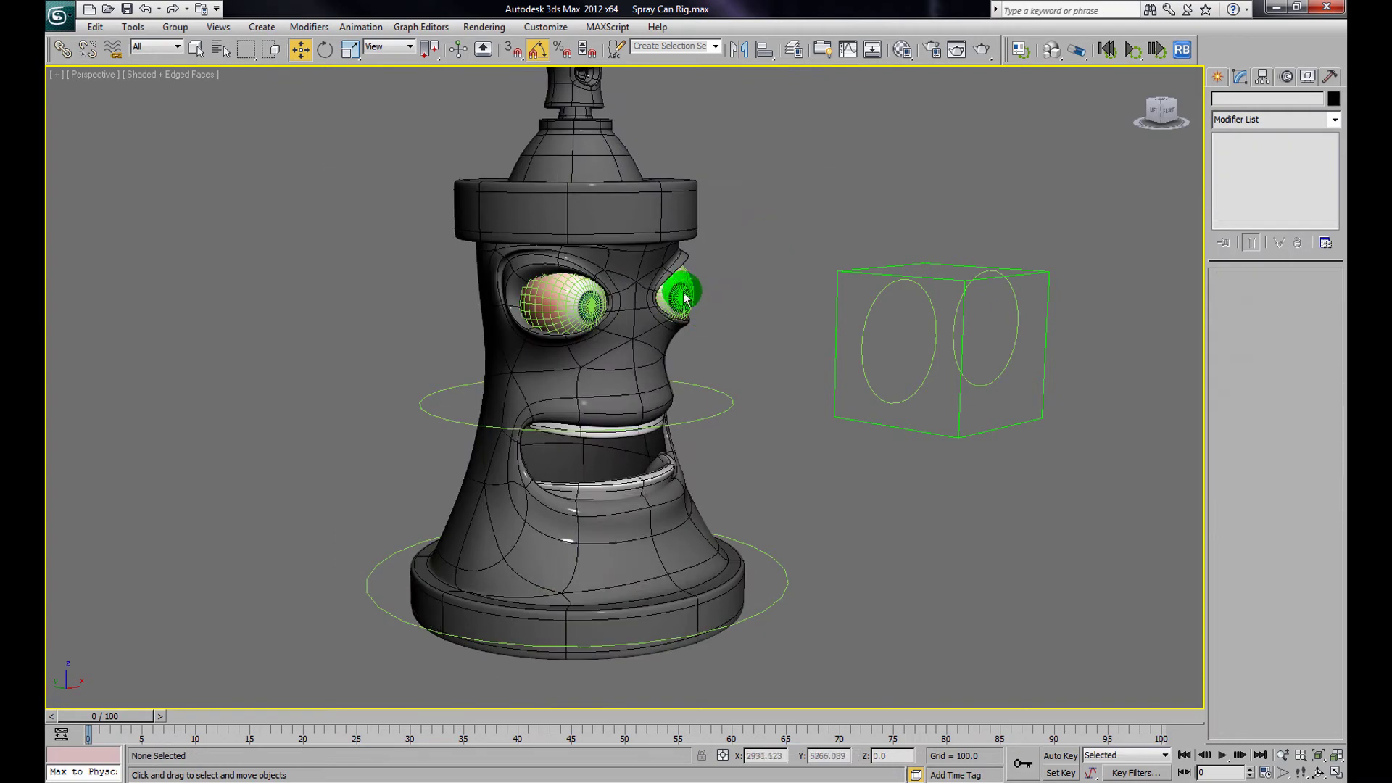
left_click(575, 313, "ctrl")
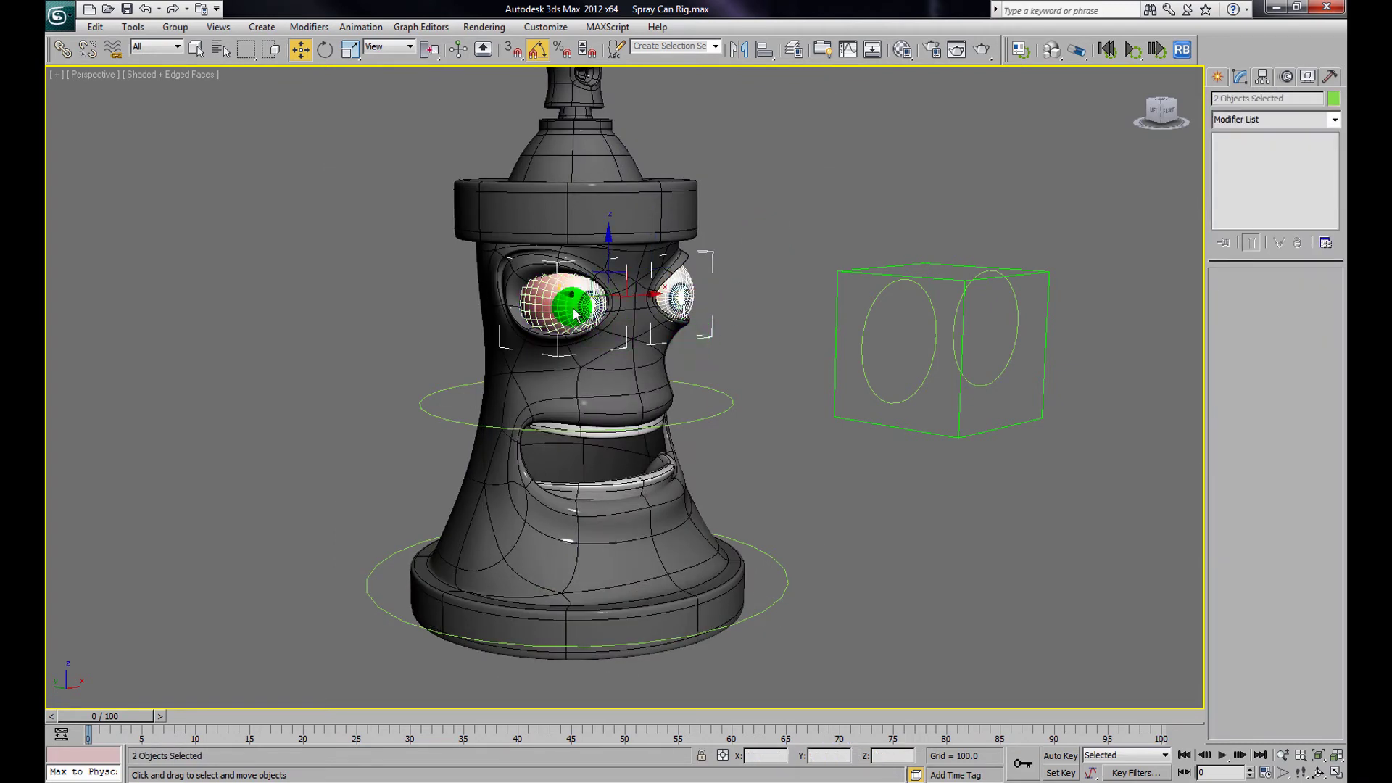
left_click(64, 52)
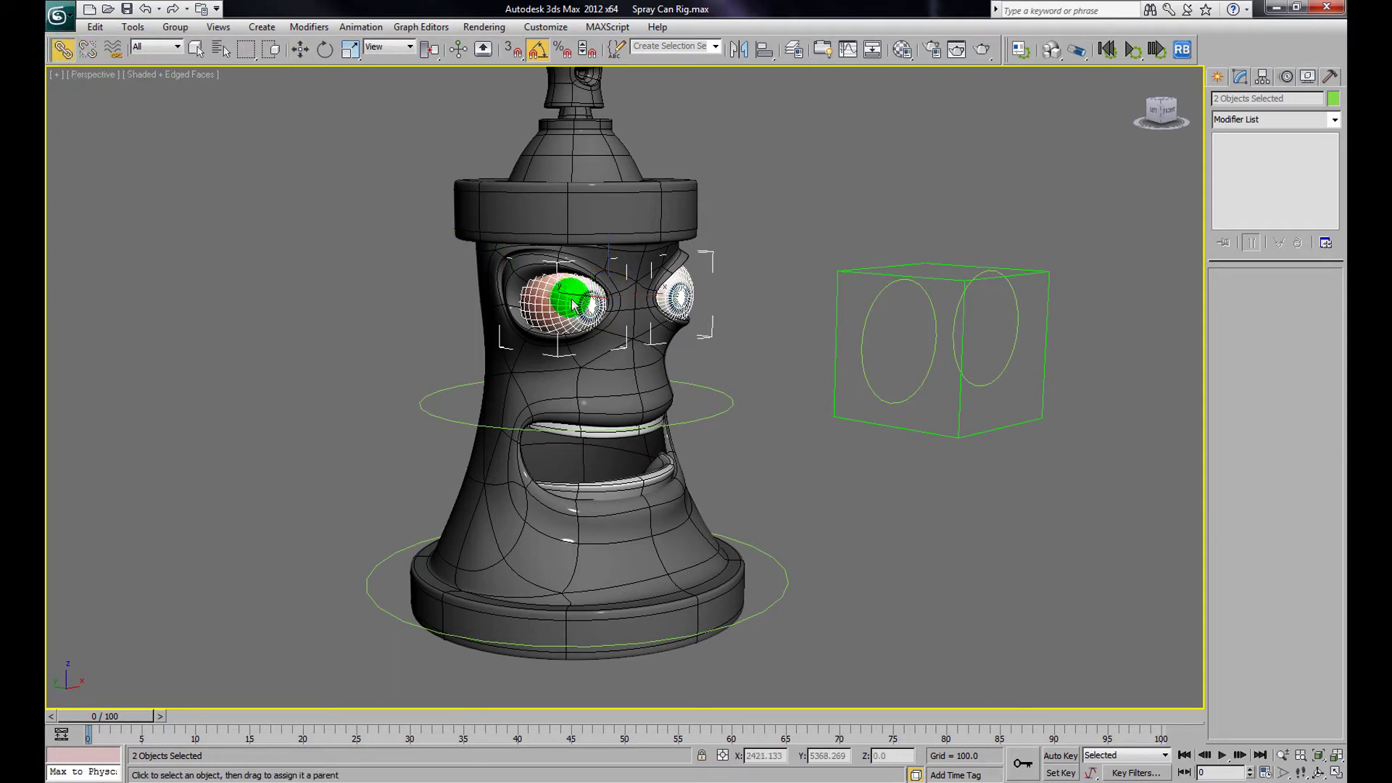
left_click_drag(488, 203, 489, 203)
left_click(300, 48)
Test the eye link by moving the spray can body, and undo the move
left_click(578, 378)
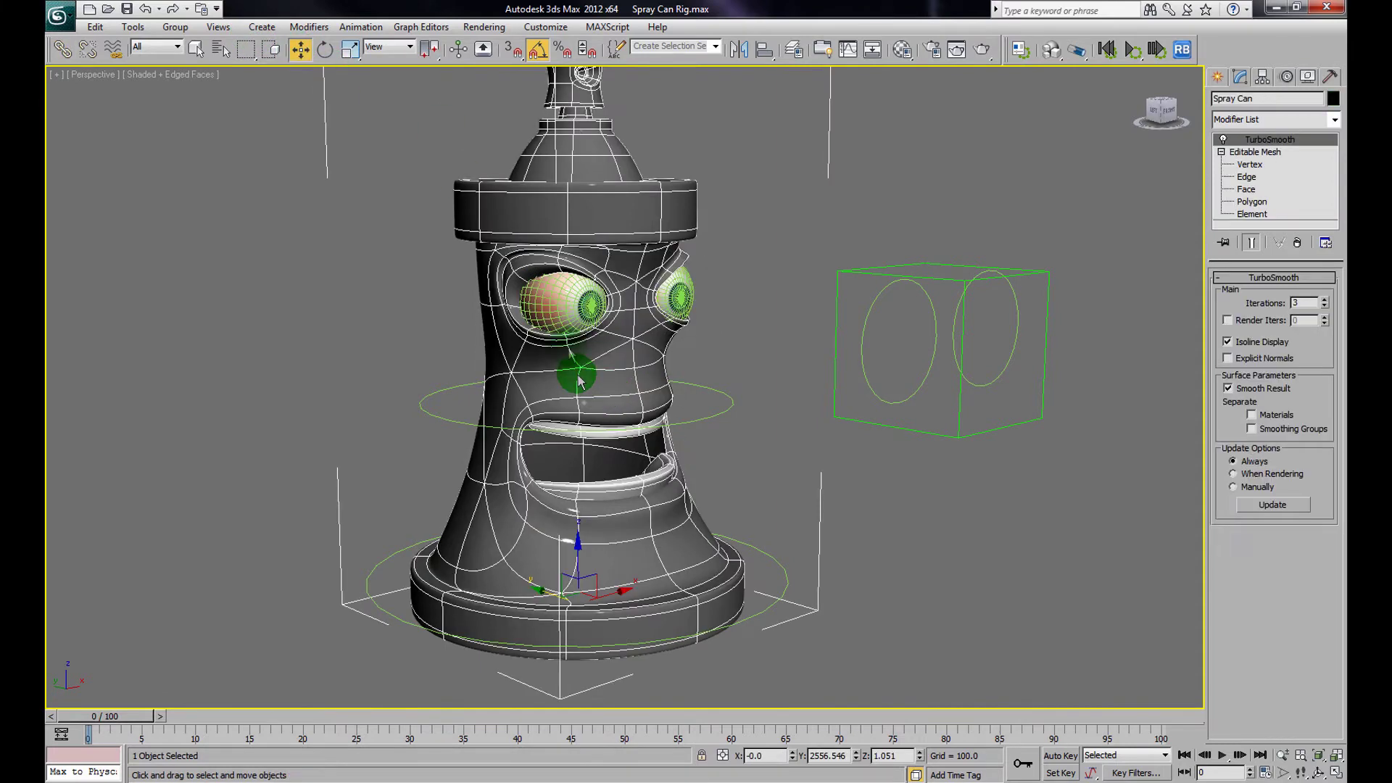
mouse_move(555, 611)
left_mouse_down()
mouse_move(415, 512)
mouse_move(451, 553)
left_mouse_up()
key("ctrl+z")
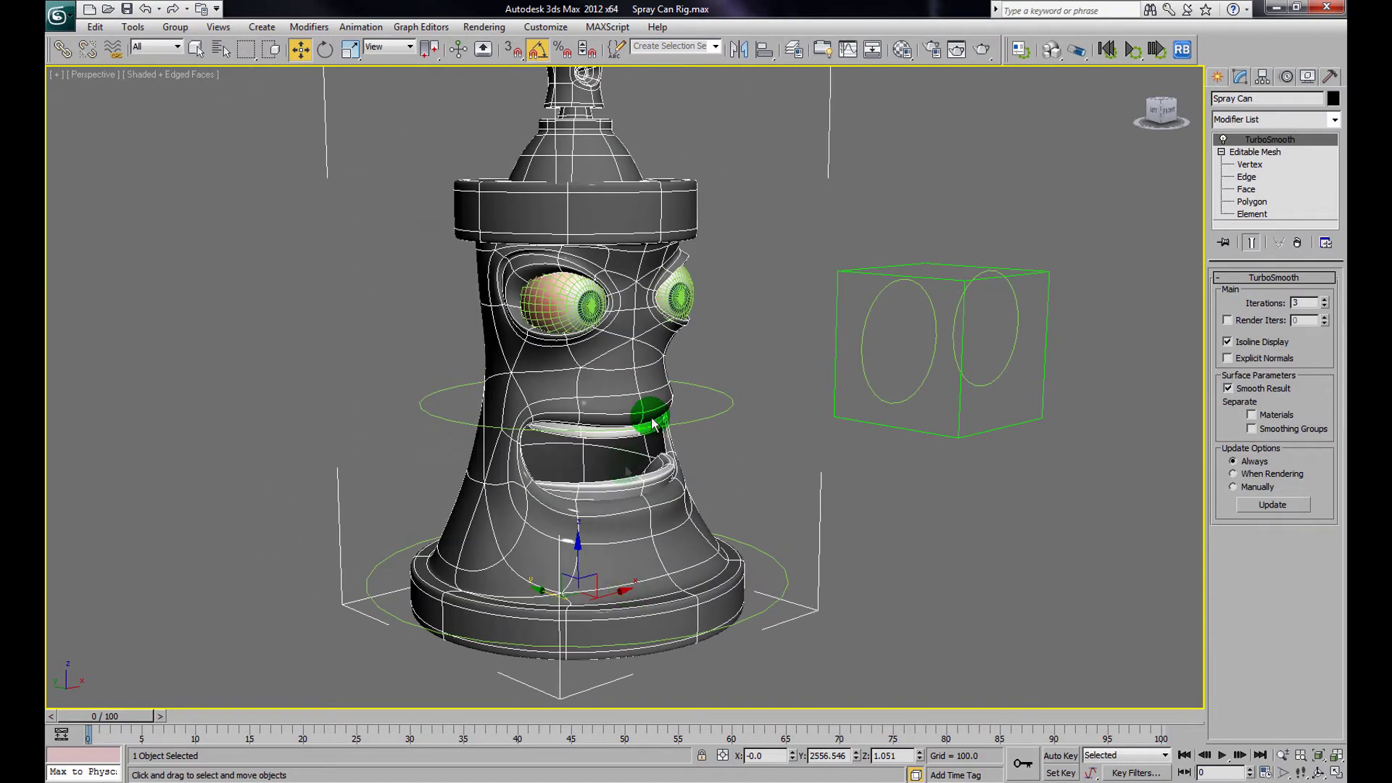
Examine the base circle and the middle circle around the spray can by selecting them
middle_click_drag(650, 419, 685, 439, "alt")
left_click(755, 404)
left_click(600, 535)
left_click(429, 540)
left_click(658, 455)
left_click(660, 495)
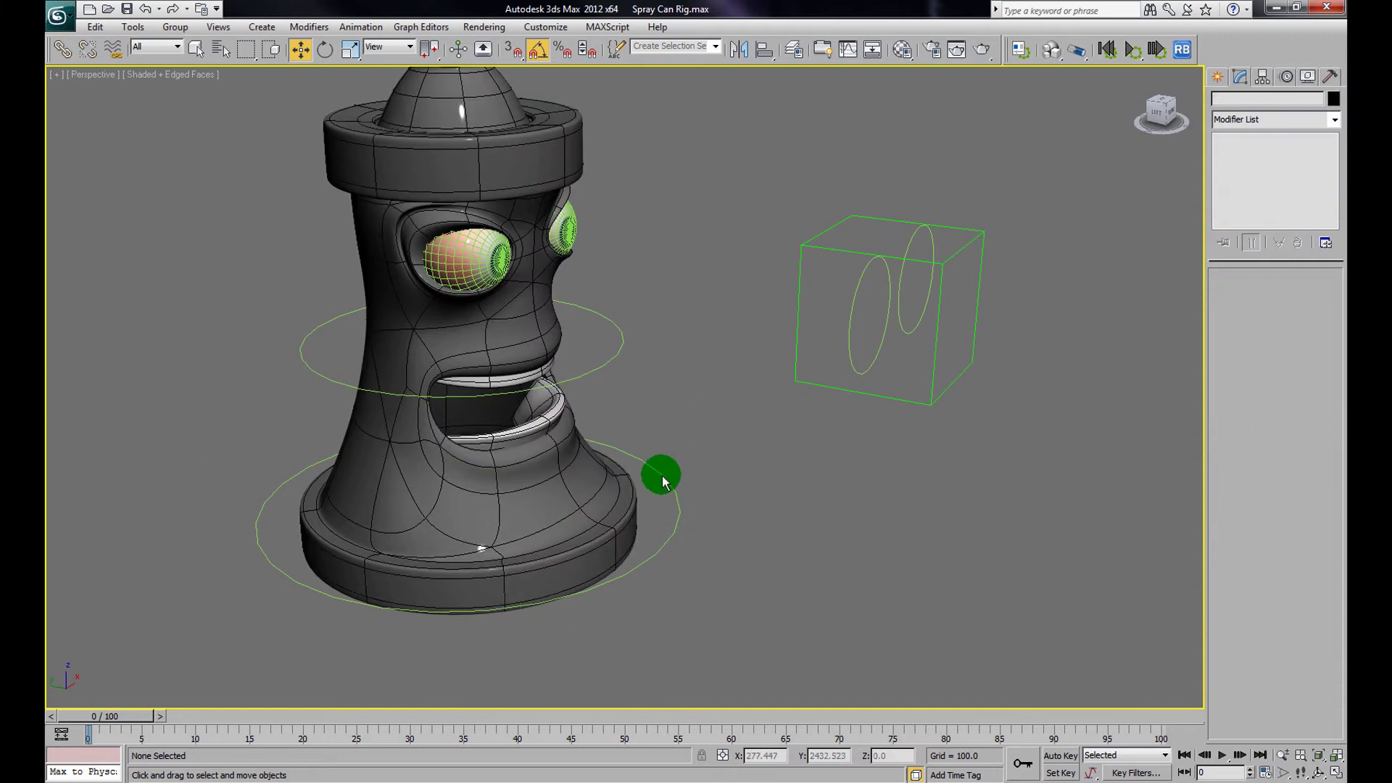
left_click(664, 482)
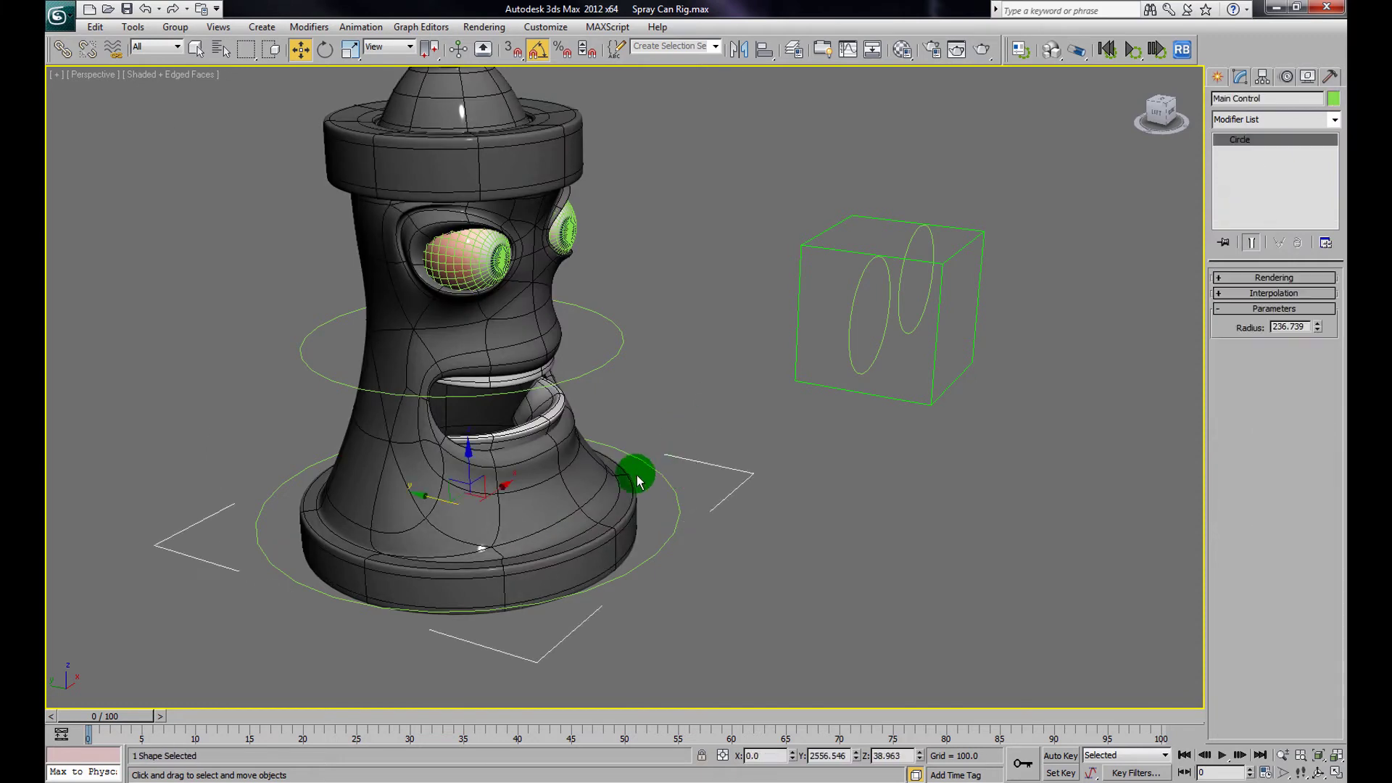
left_click(697, 401)
scroll(686, 404, "up", 2)
left_click(582, 374)
left_click(469, 570)
mouse_move(476, 591)
middle_mouse_down("alt")
mouse_move(320, 481)
mouse_move(529, 602)
mouse_move(524, 634)
mouse_move(438, 600)
mouse_move(445, 591)
middle_mouse_up("alt")
mouse_move(781, 405)
middle_mouse_down("alt")
mouse_move(703, 289)
mouse_move(737, 346)
middle_mouse_up("alt")
left_click(720, 292)
scroll(737, 346, "up", 2)
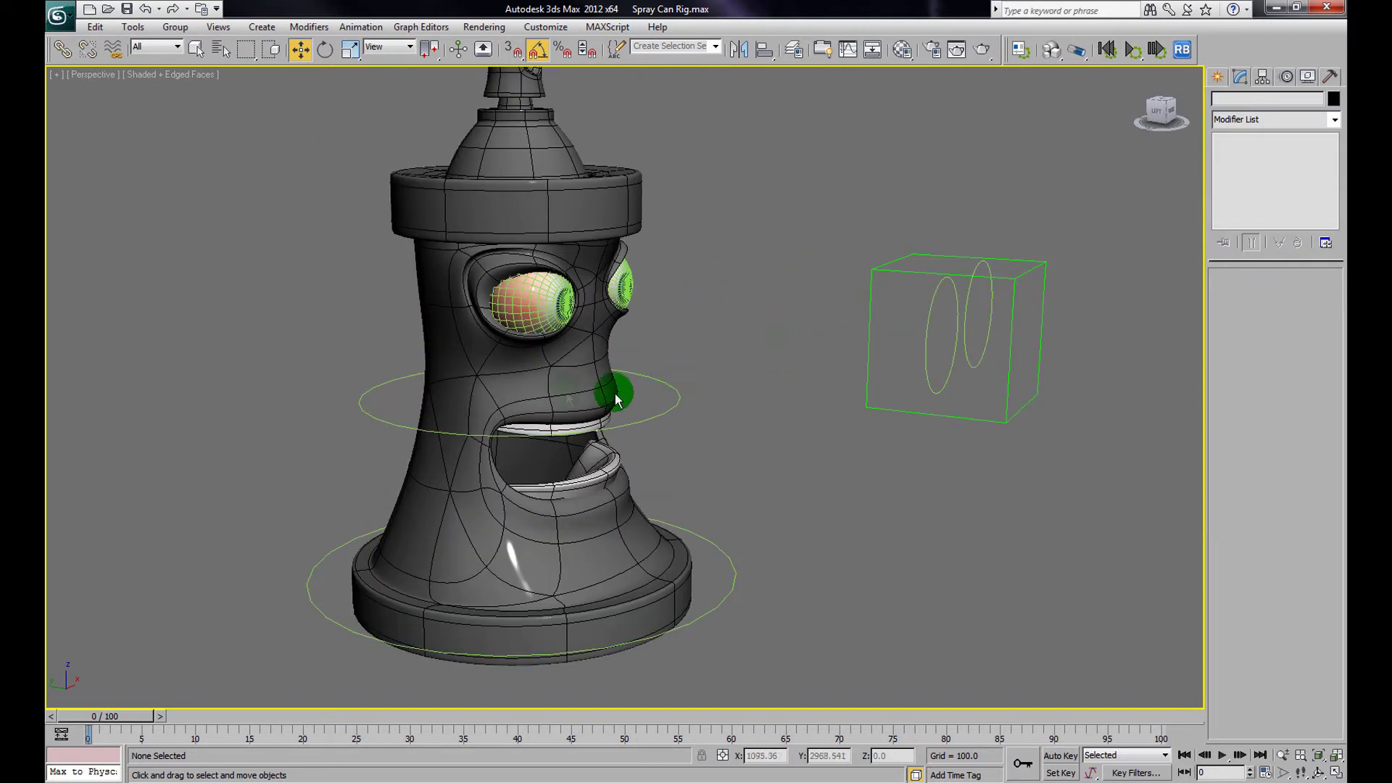
Link the Spray Can body to the middle control circle as its parent
left_click(557, 208)
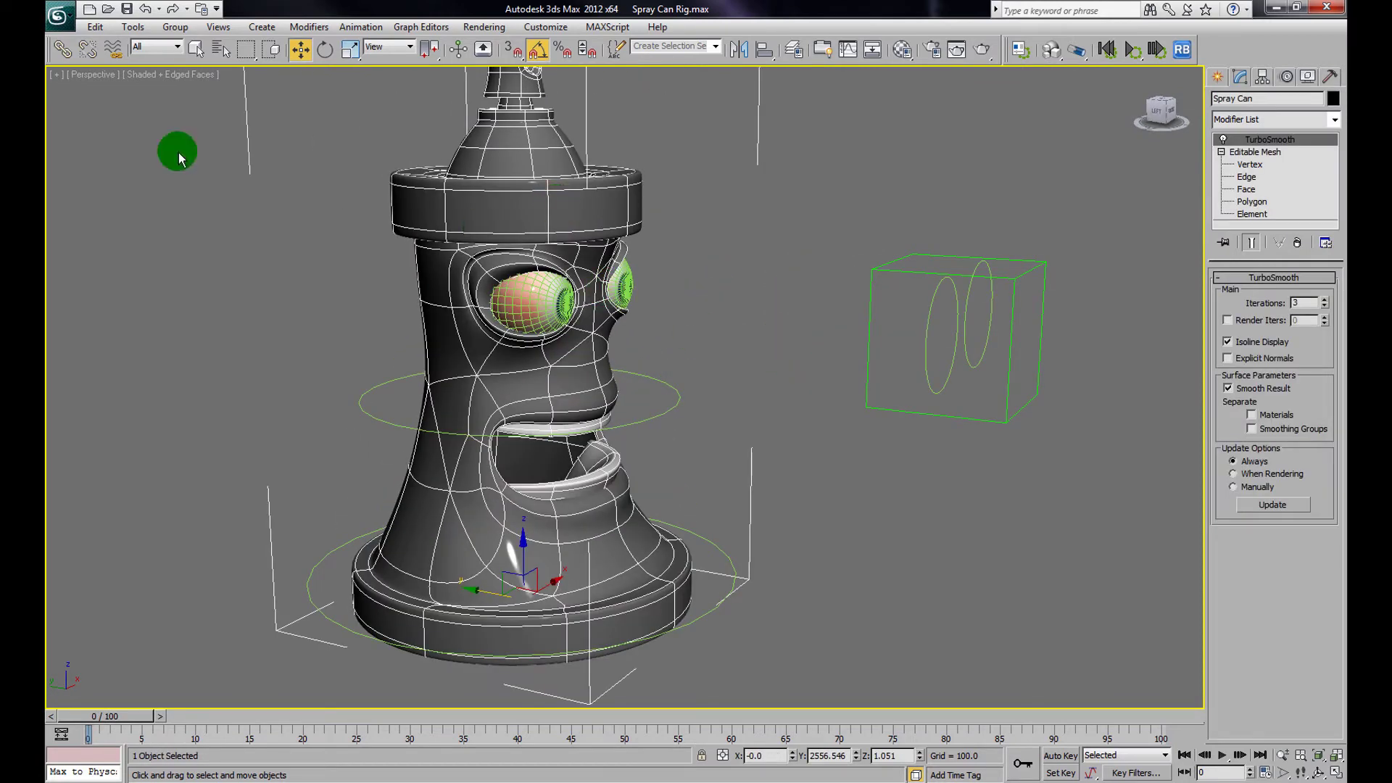
left_click(55, 49)
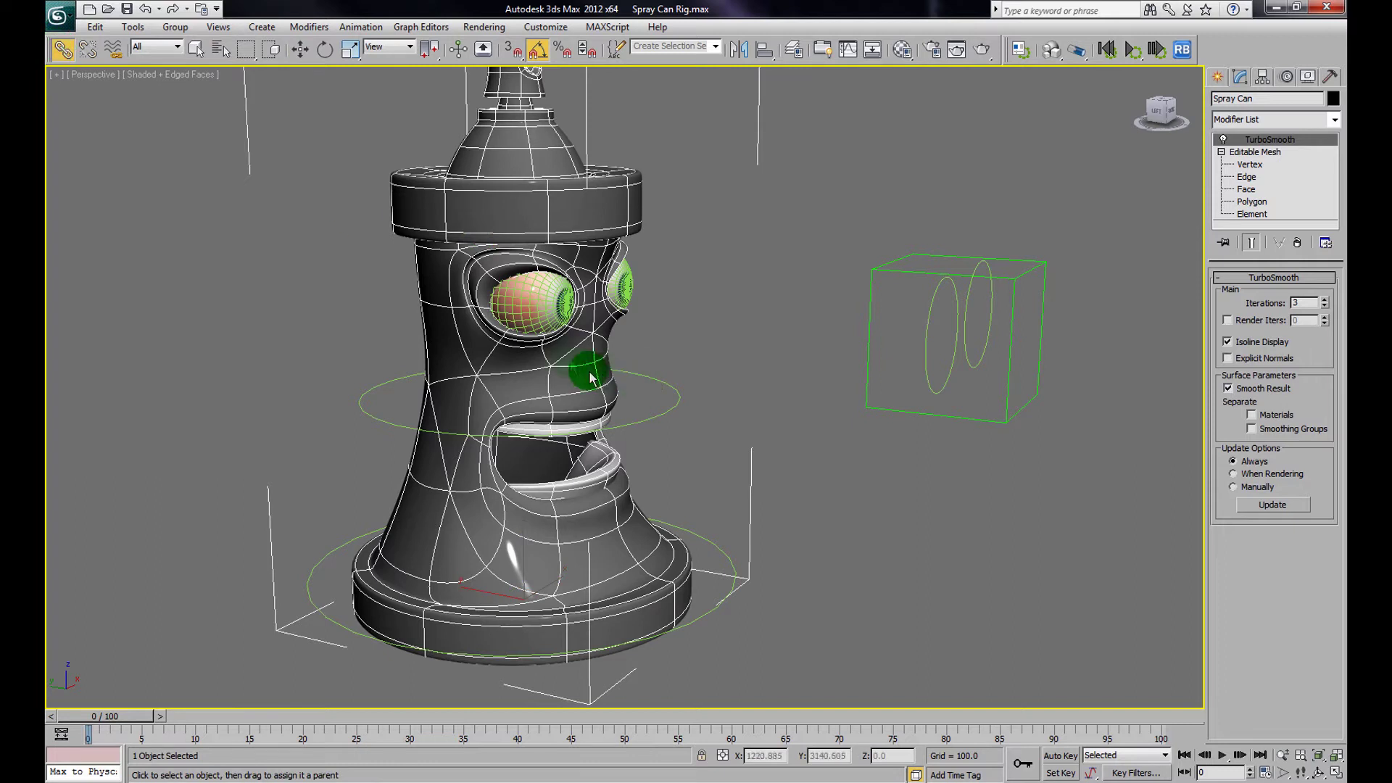
left_click_drag(584, 220, 688, 388)
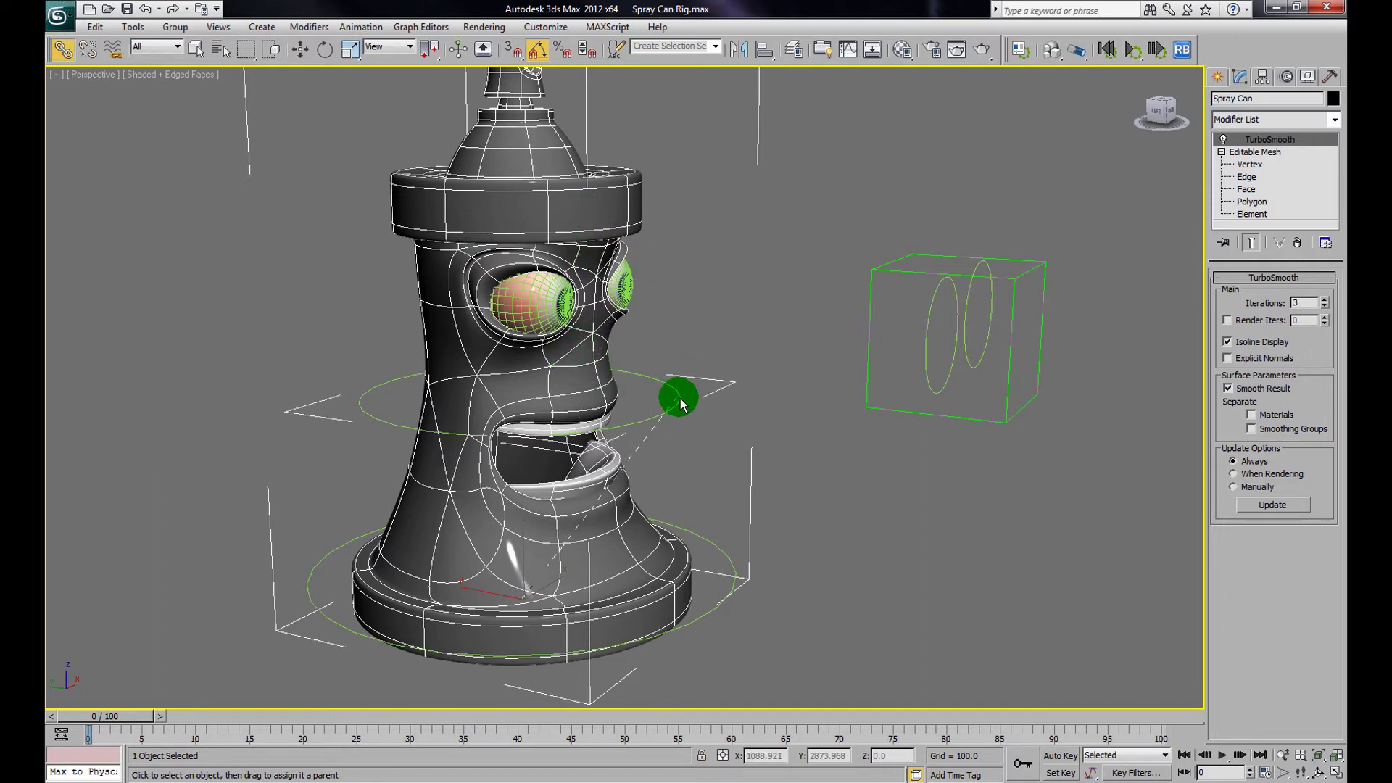
left_click(299, 49)
left_click(811, 357)
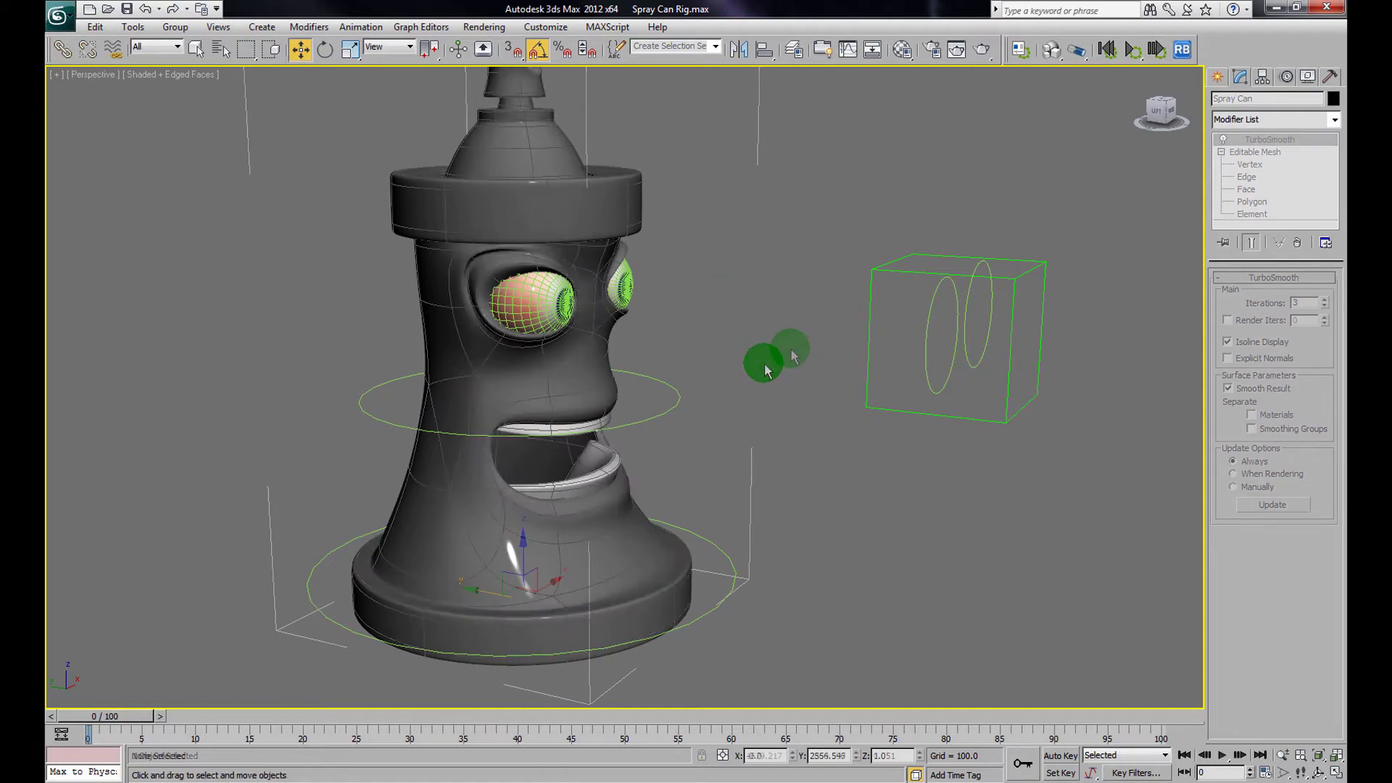
Test the body link by moving and rotating the middle control circle, restoring its original placement
left_click(649, 421)
mouse_move(477, 394)
left_mouse_down()
mouse_move(573, 444)
mouse_move(454, 425)
mouse_move(472, 445)
mouse_move(575, 498)
mouse_move(602, 435)
left_mouse_up()
left_click(319, 52)
mouse_move(535, 415)
left_mouse_down()
mouse_move(458, 417)
mouse_move(570, 433)
mouse_move(420, 440)
mouse_move(530, 438)
left_mouse_up()
left_click(717, 298)
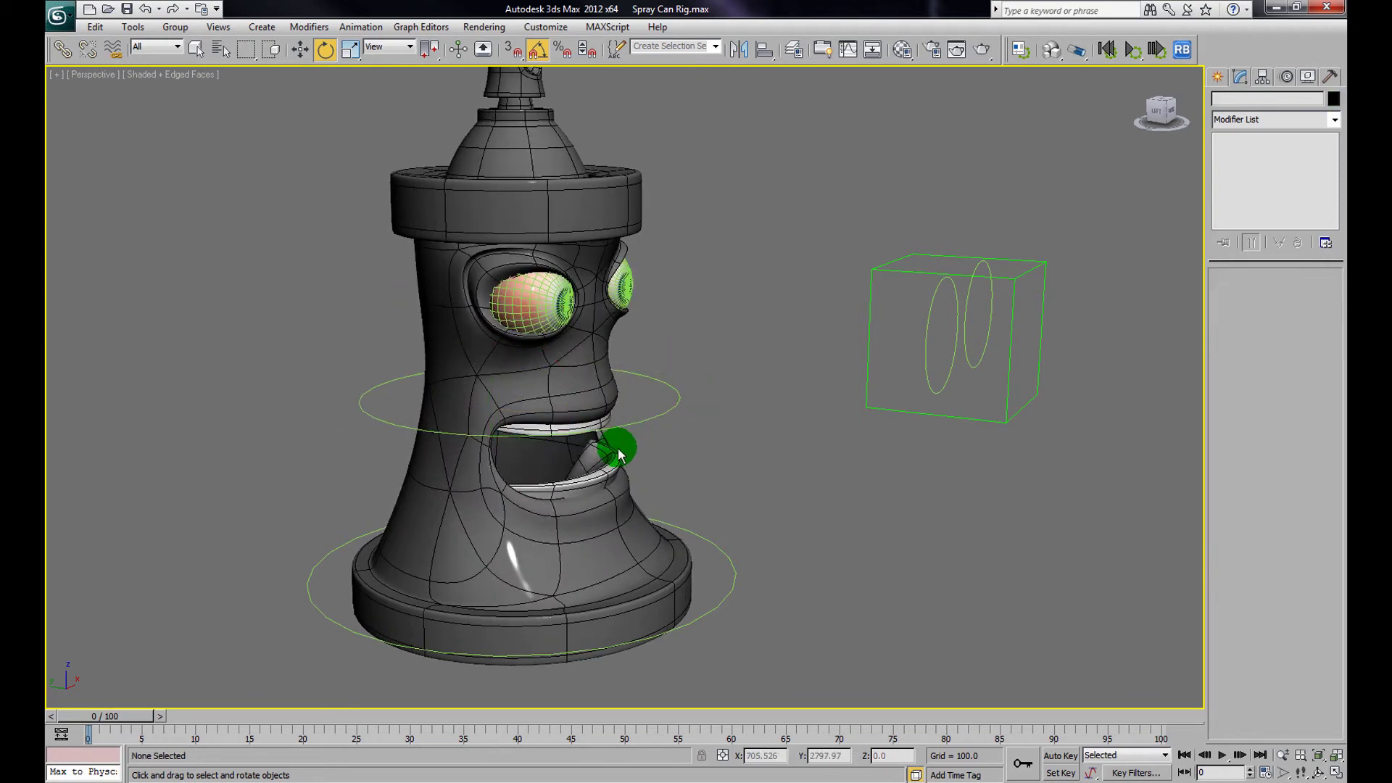
Add a LookAt constraint to R Eye with the Right Eye Control circle as its target
middle_click_drag(767, 414, 711, 346, "alt")
left_click(523, 344)
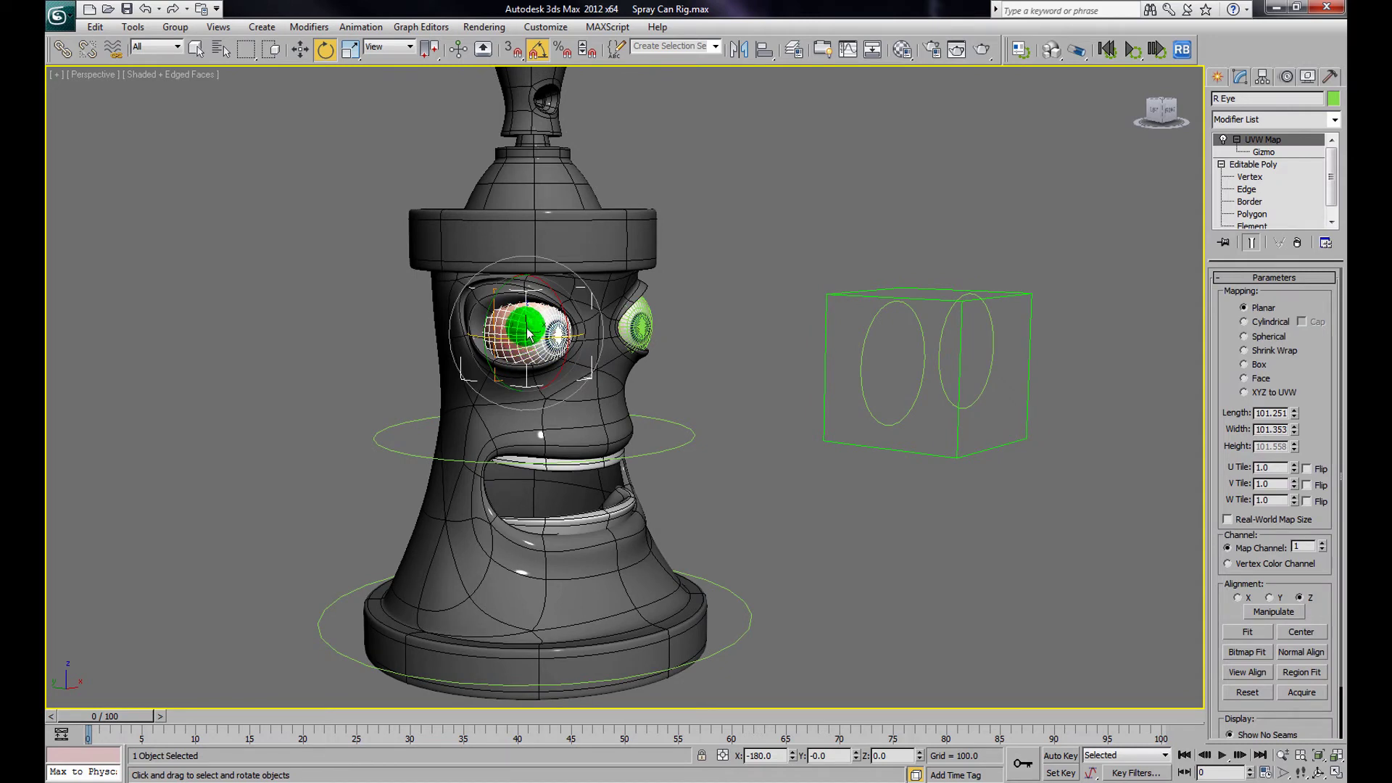
left_click(397, 46)
left_click(374, 30)
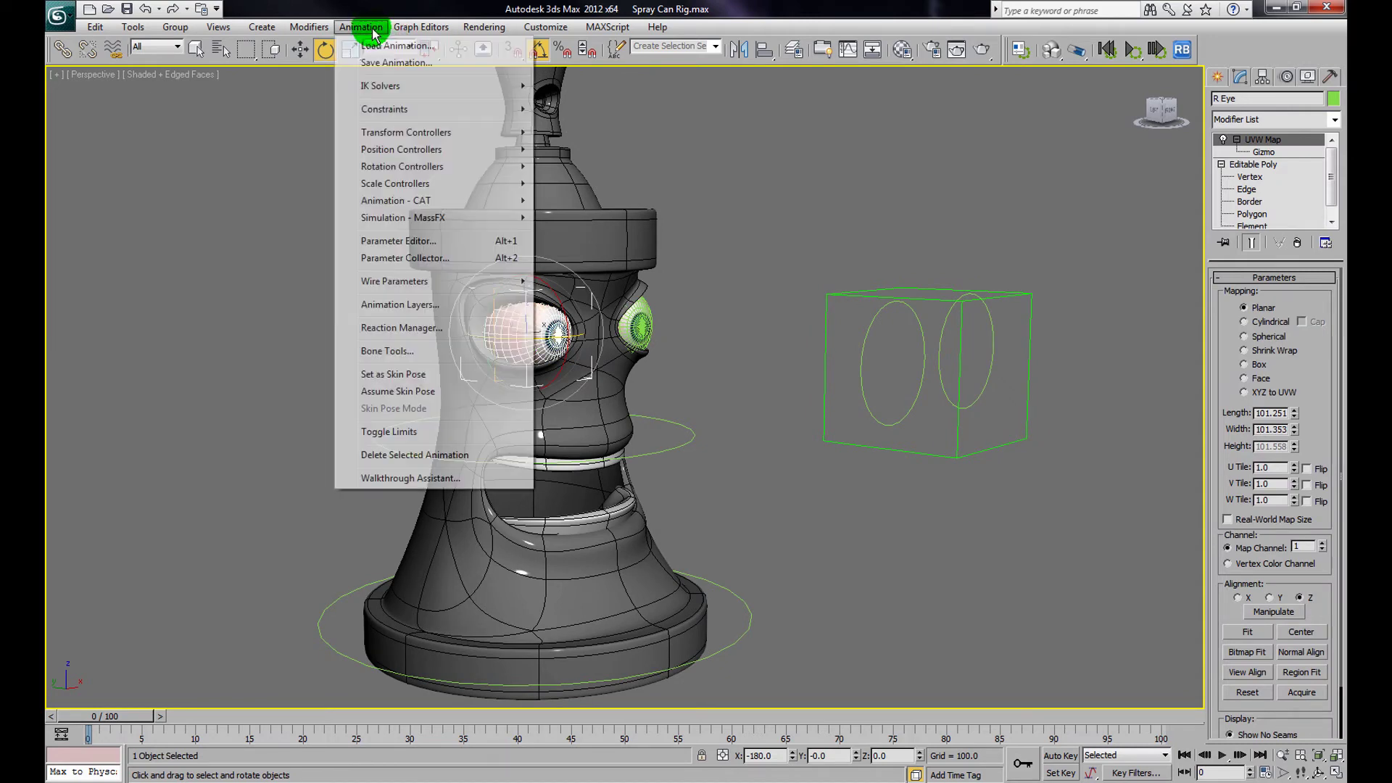
mouse_move(400, 113)
left_click_drag(400, 116, 646, 219)
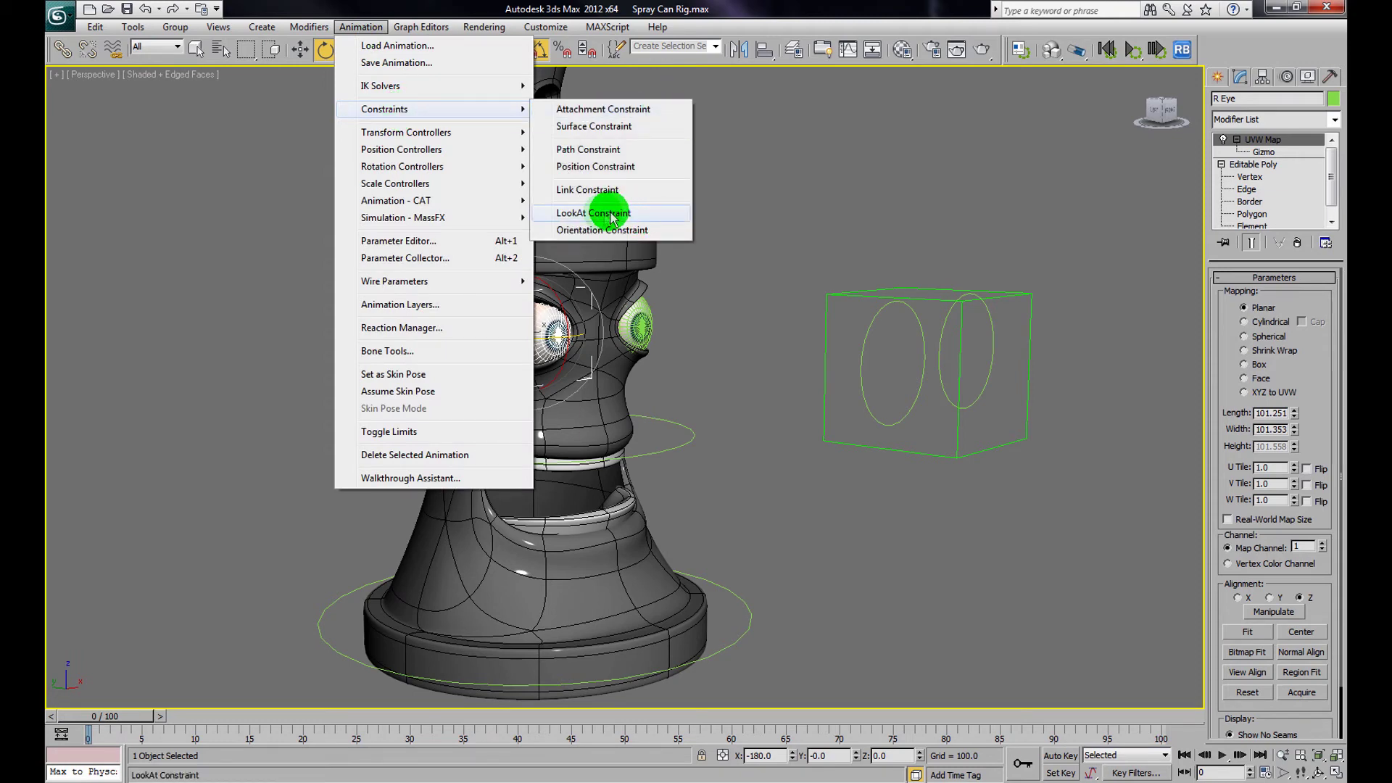
left_click_drag(604, 216, 600, 213)
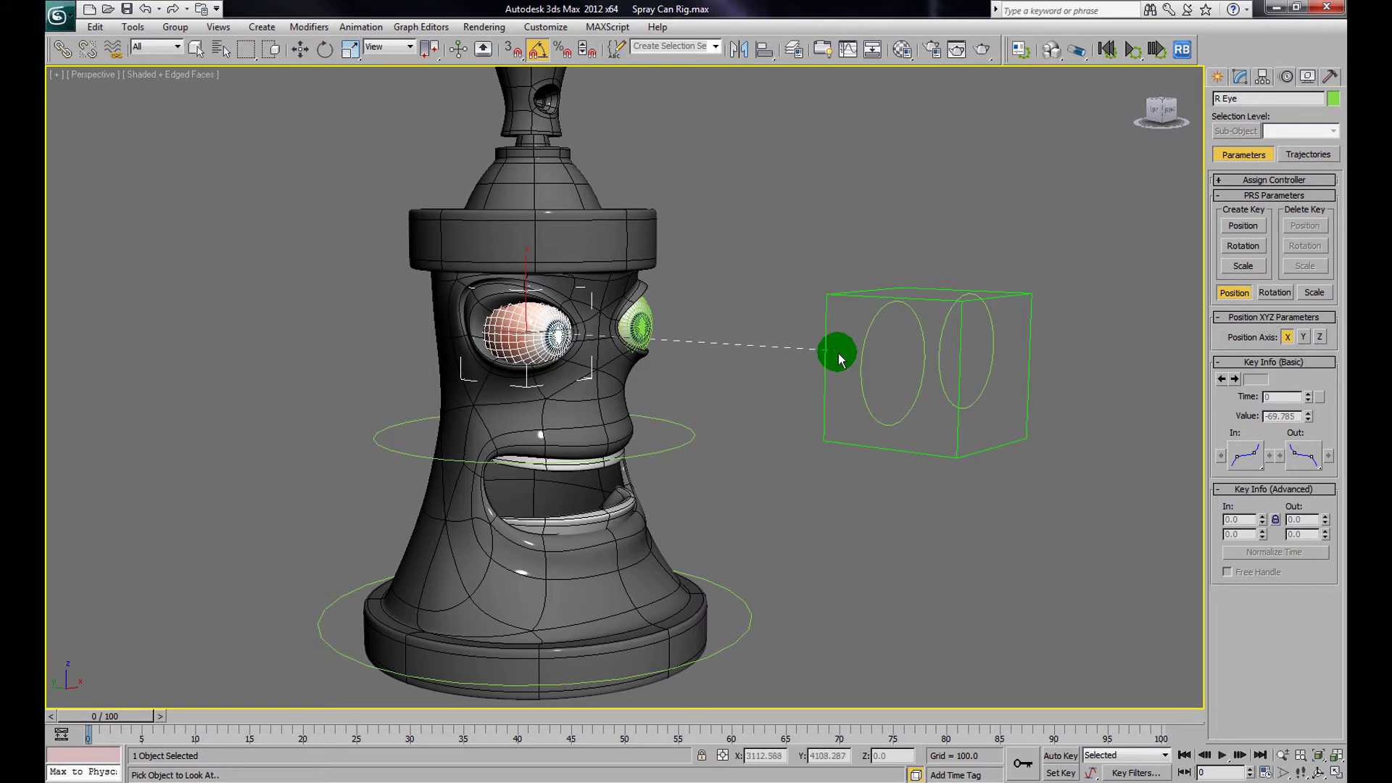
left_click(861, 375)
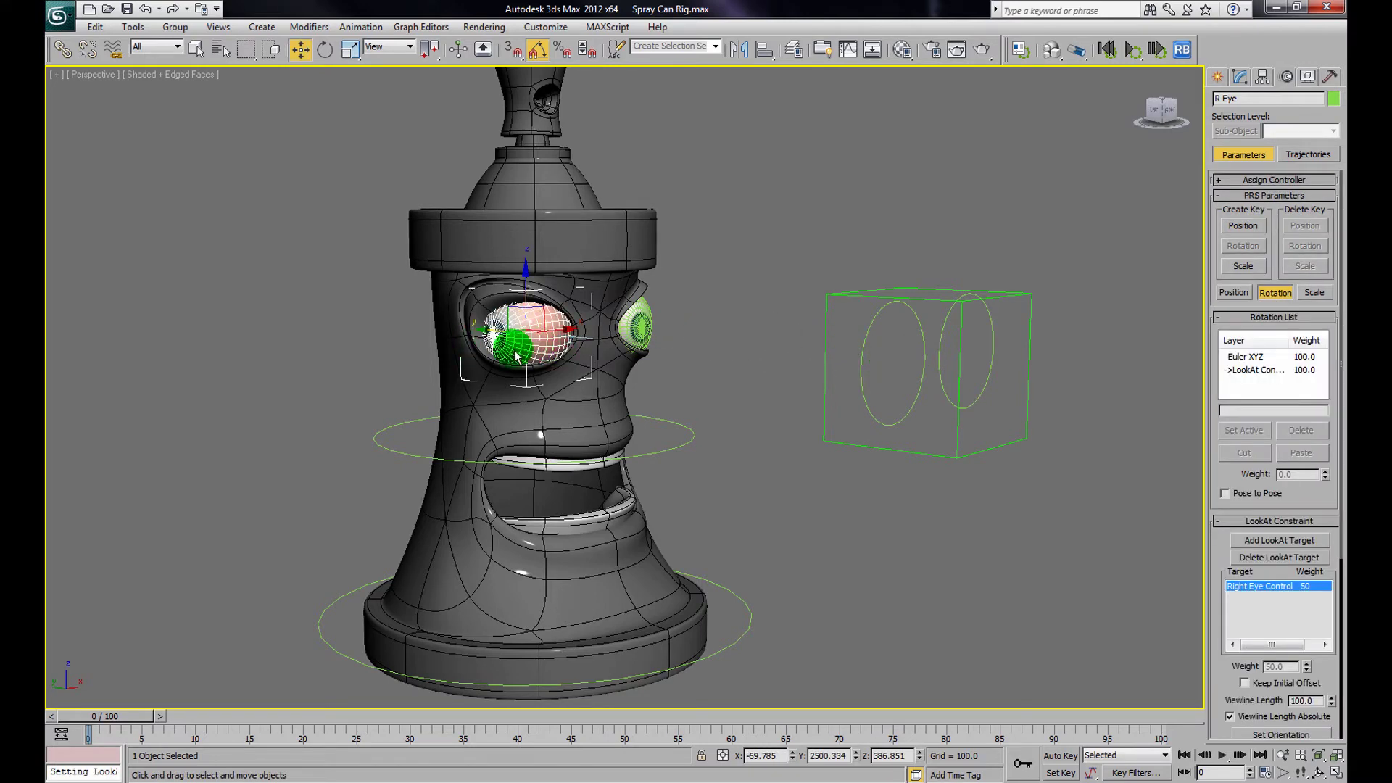
Enable Keep Initial Offset for the LookAt constraint of R Eye
mouse_move(718, 353)
middle_mouse_down("alt")
mouse_move(733, 351)
mouse_move(696, 367)
mouse_move(755, 363)
mouse_move(743, 357)
mouse_move(749, 372)
middle_mouse_up("alt")
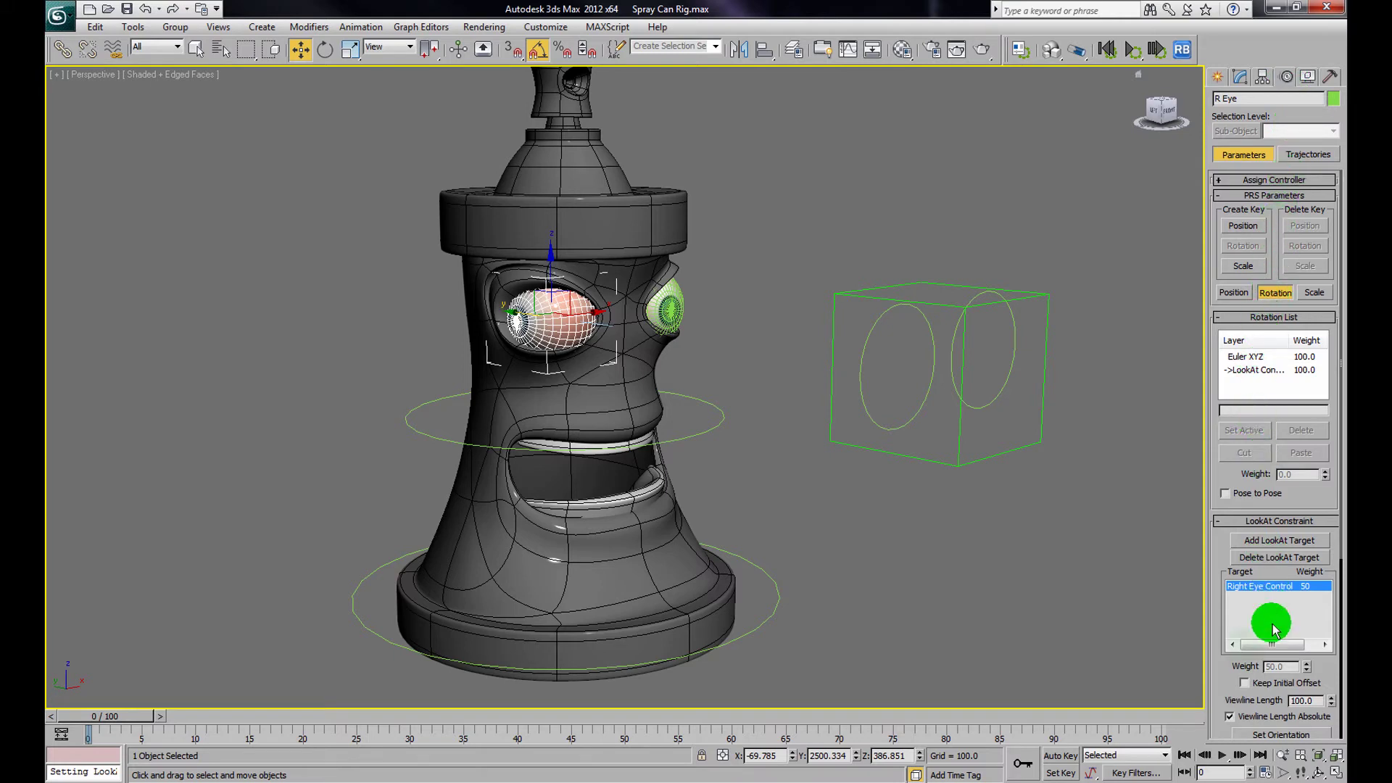
left_click_drag(1223, 672, 1219, 567)
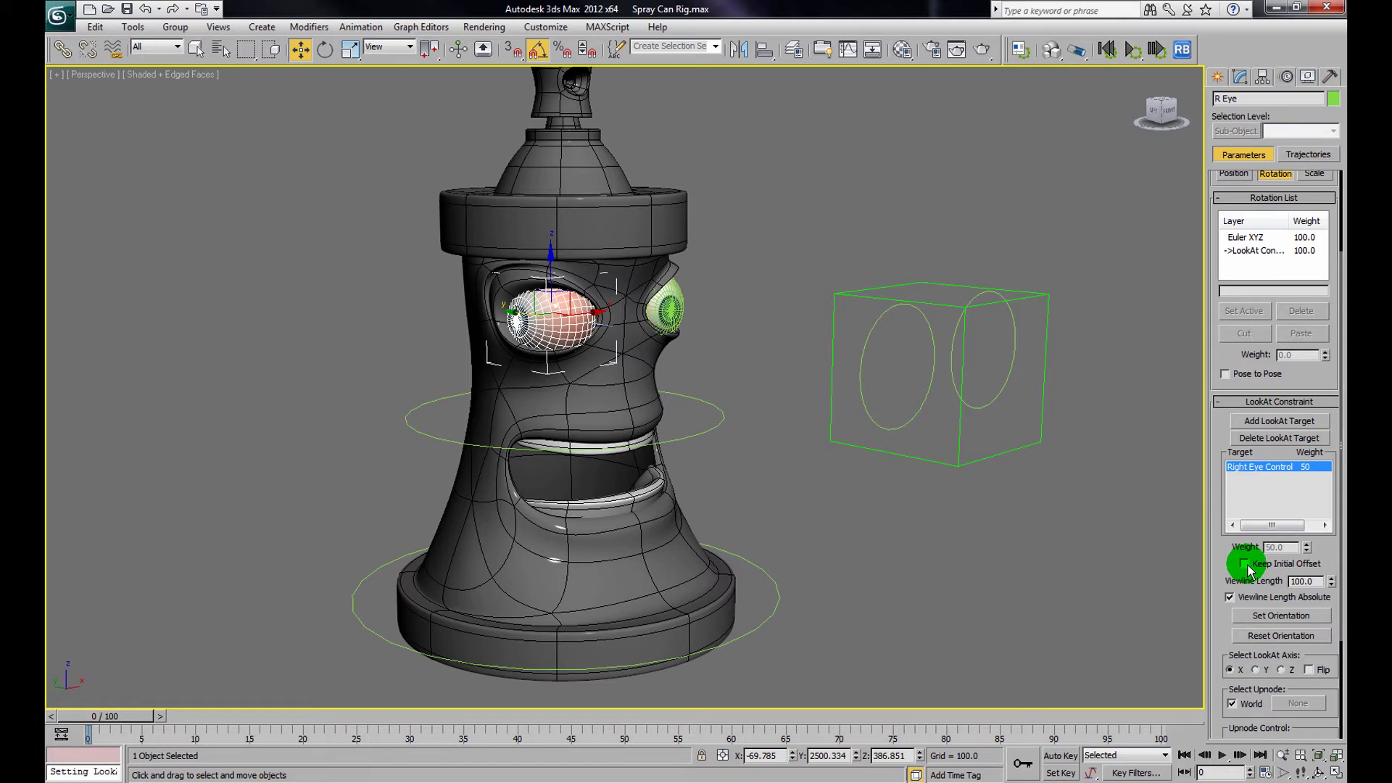
left_click(1246, 566)
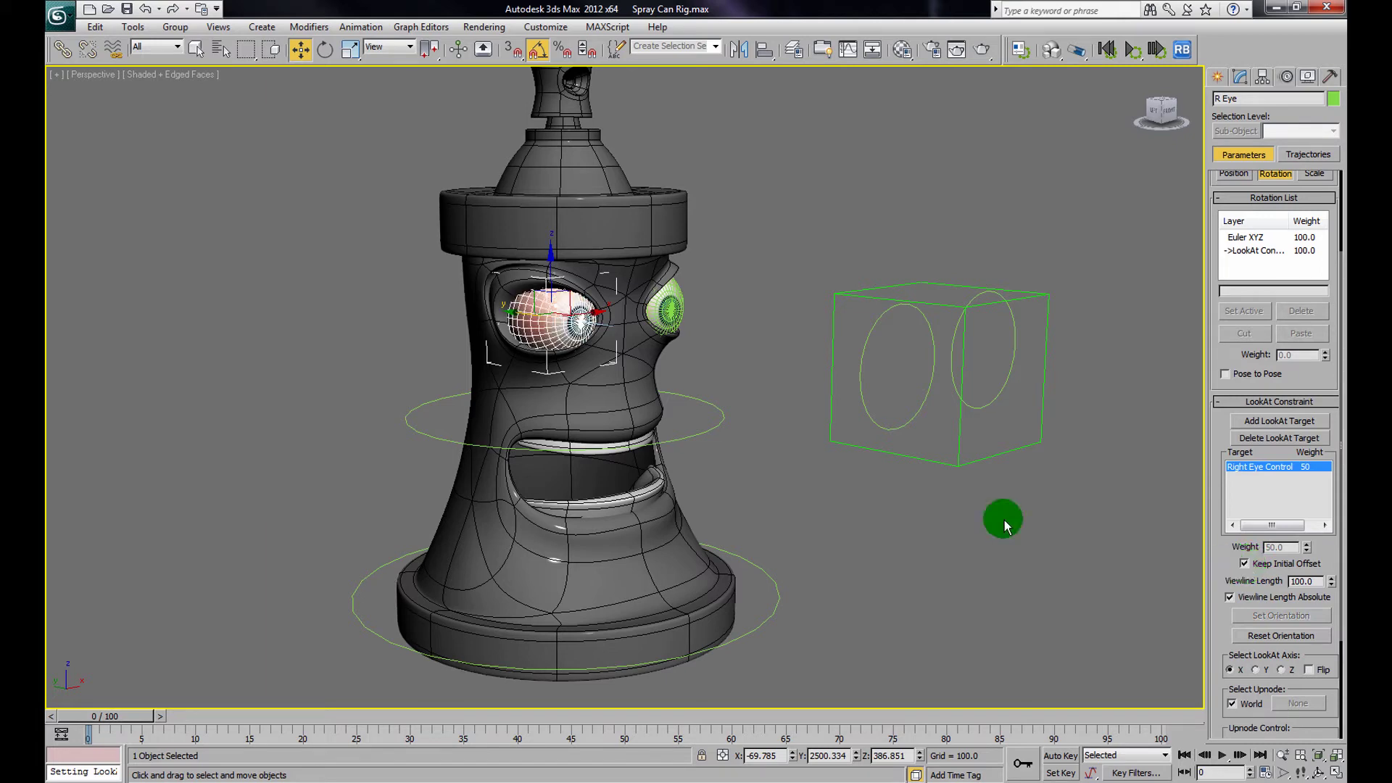
Test the right eye's LookAt constraint by moving the Right Eye Control circle, and undo the move
left_click_drag(603, 335, 668, 367)
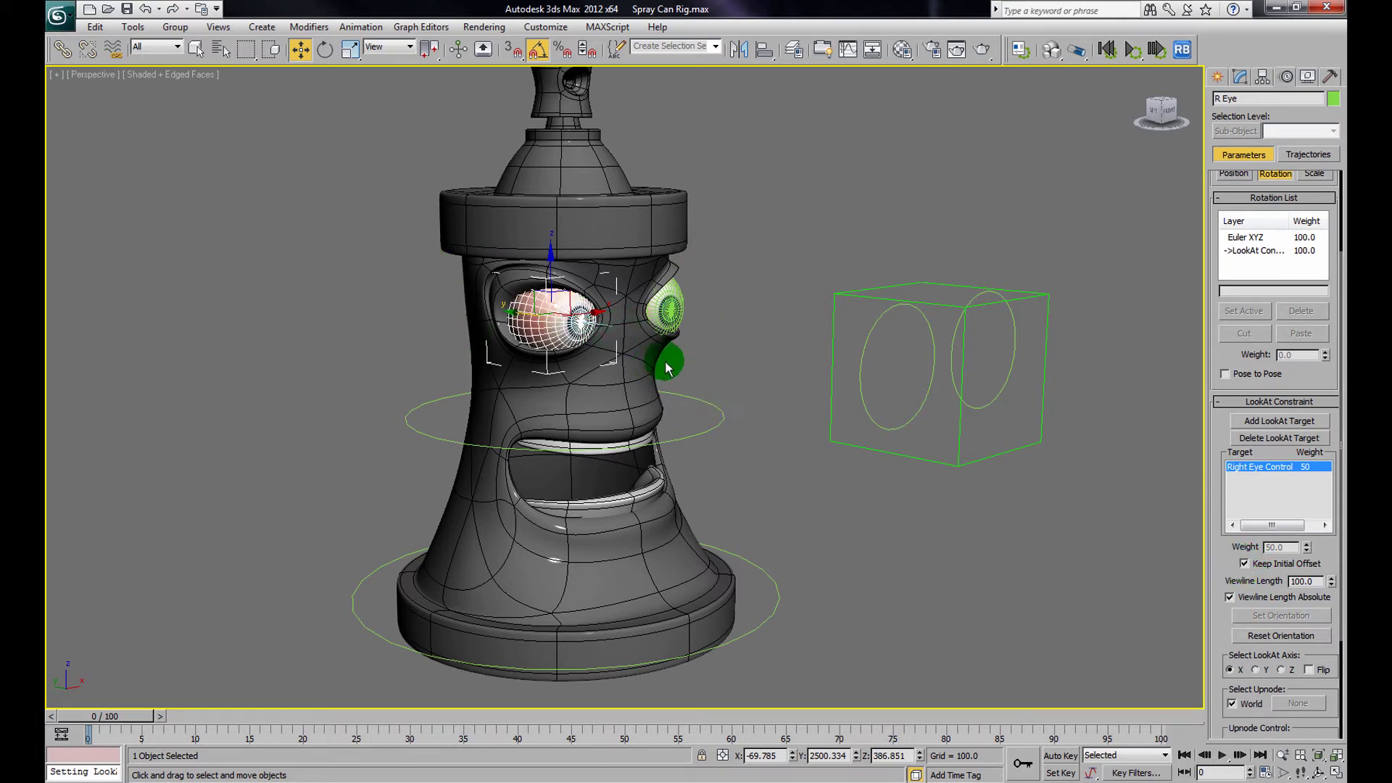
middle_click_drag(690, 375, 849, 389, "alt")
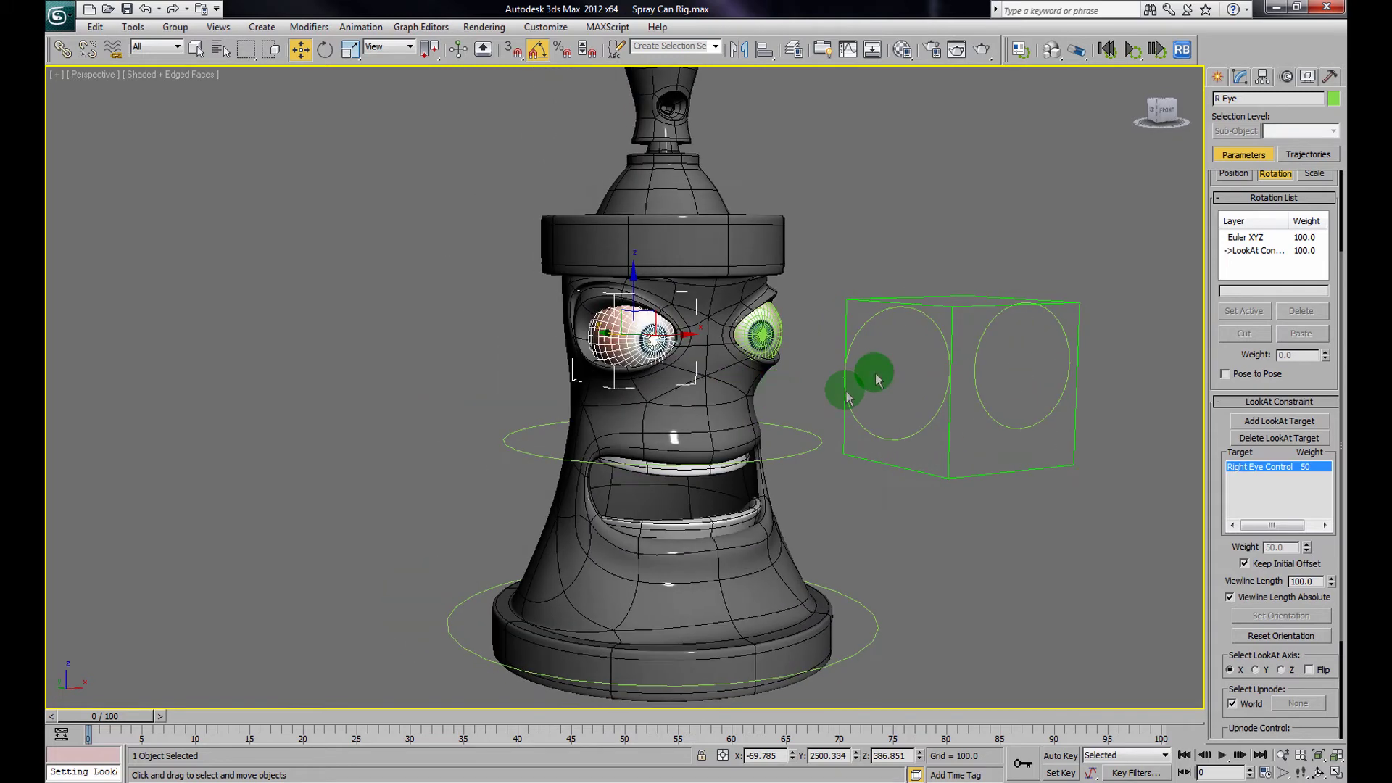
left_click(872, 321)
left_click_drag(894, 346, 559, 314)
key("ctrl+z")
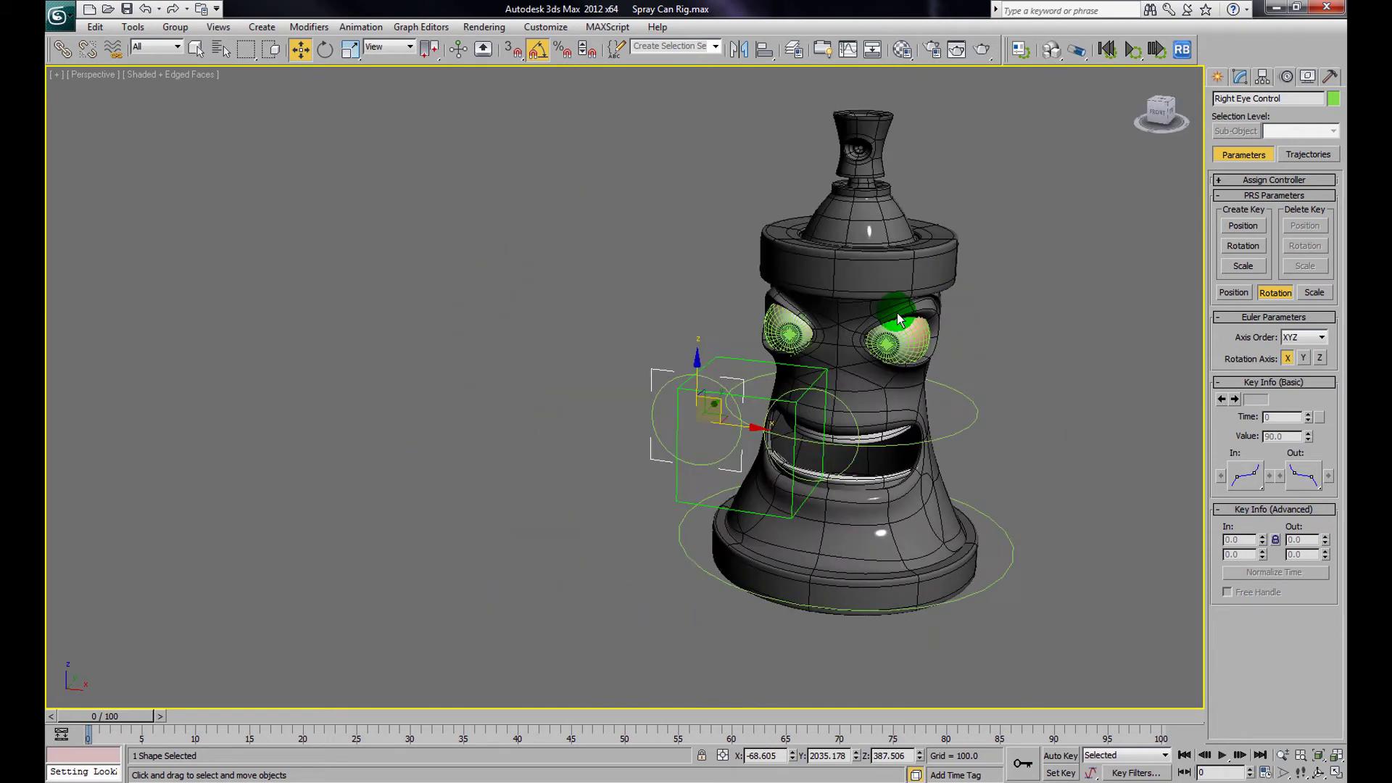
Add a LookAt constraint to L Eye targeting the Left Eye Control circle, with Keep Initial Offset enabled
middle_click_drag(900, 319, 827, 298, "alt")
left_click(824, 297)
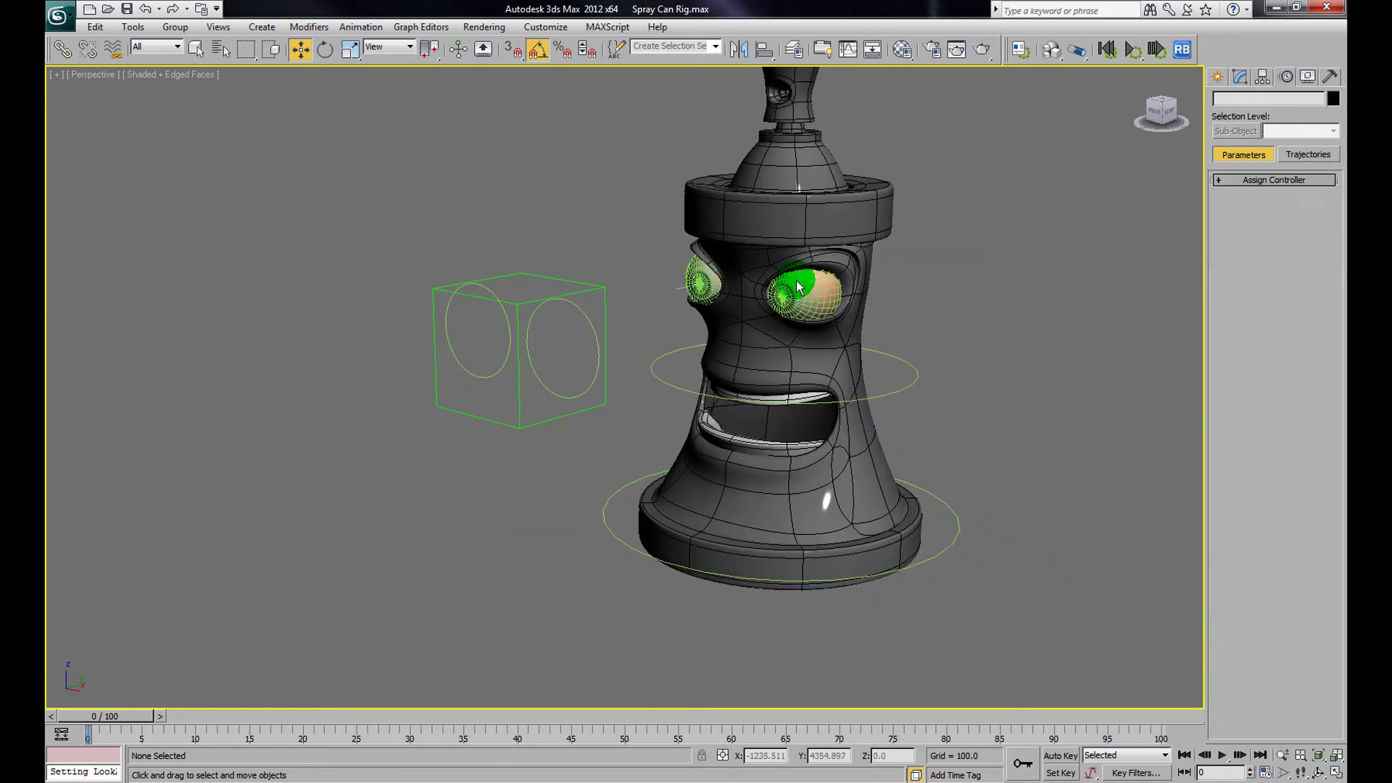
left_click(366, 28)
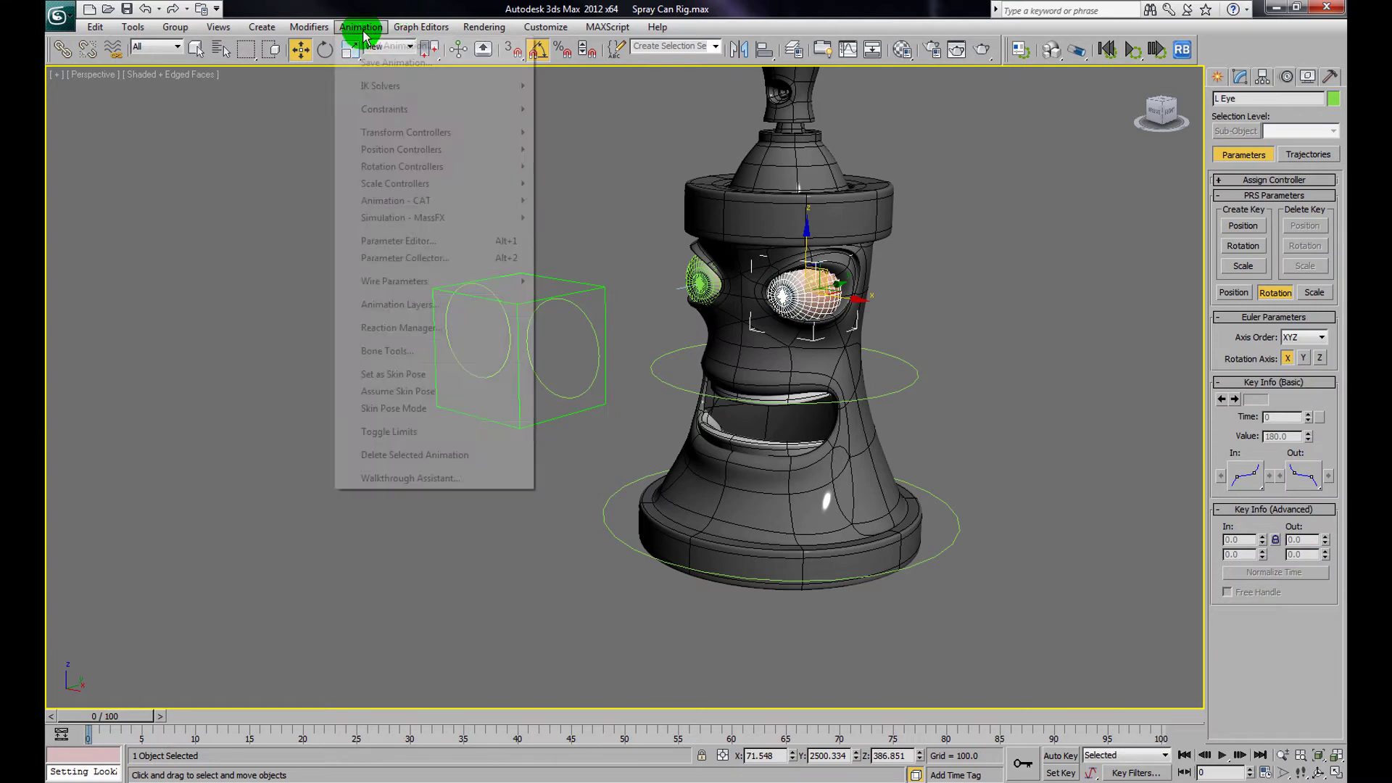
mouse_move(376, 110)
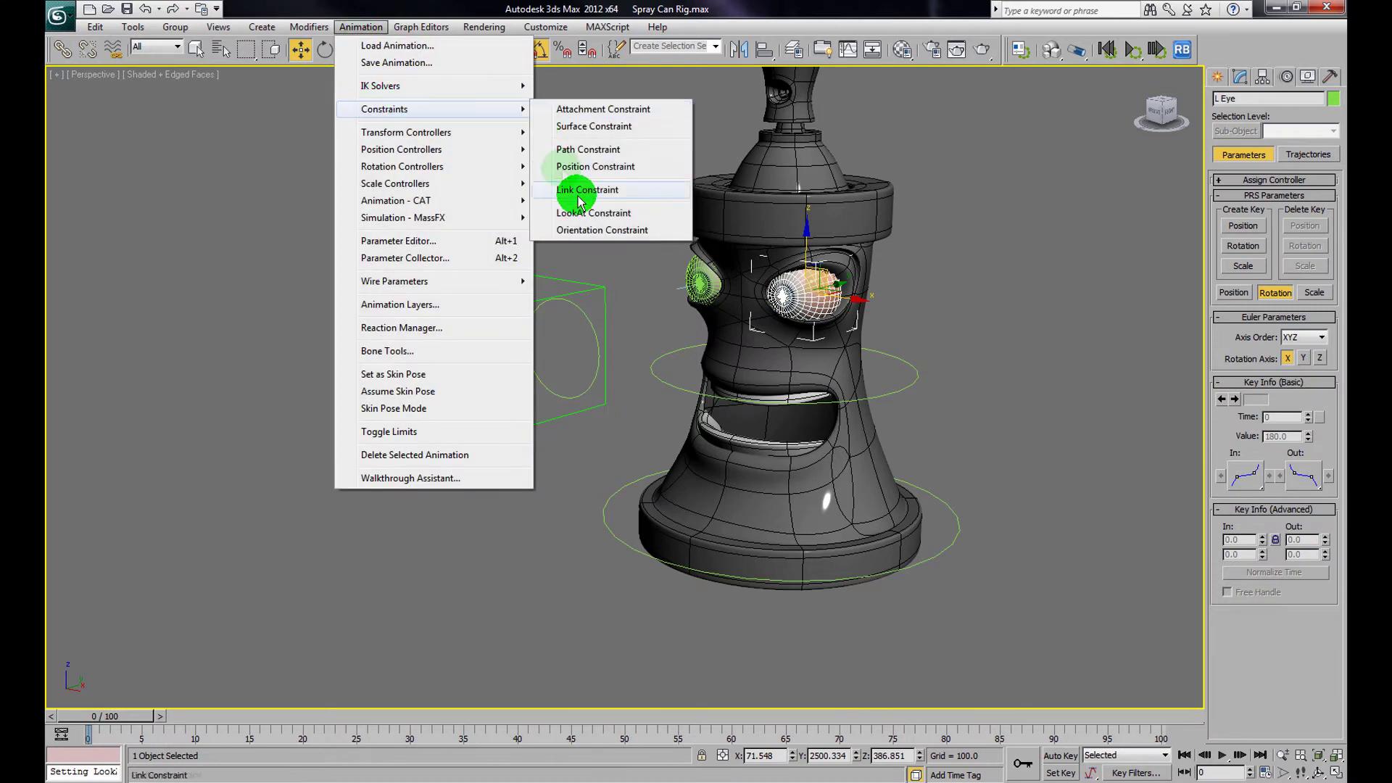
left_click(587, 214)
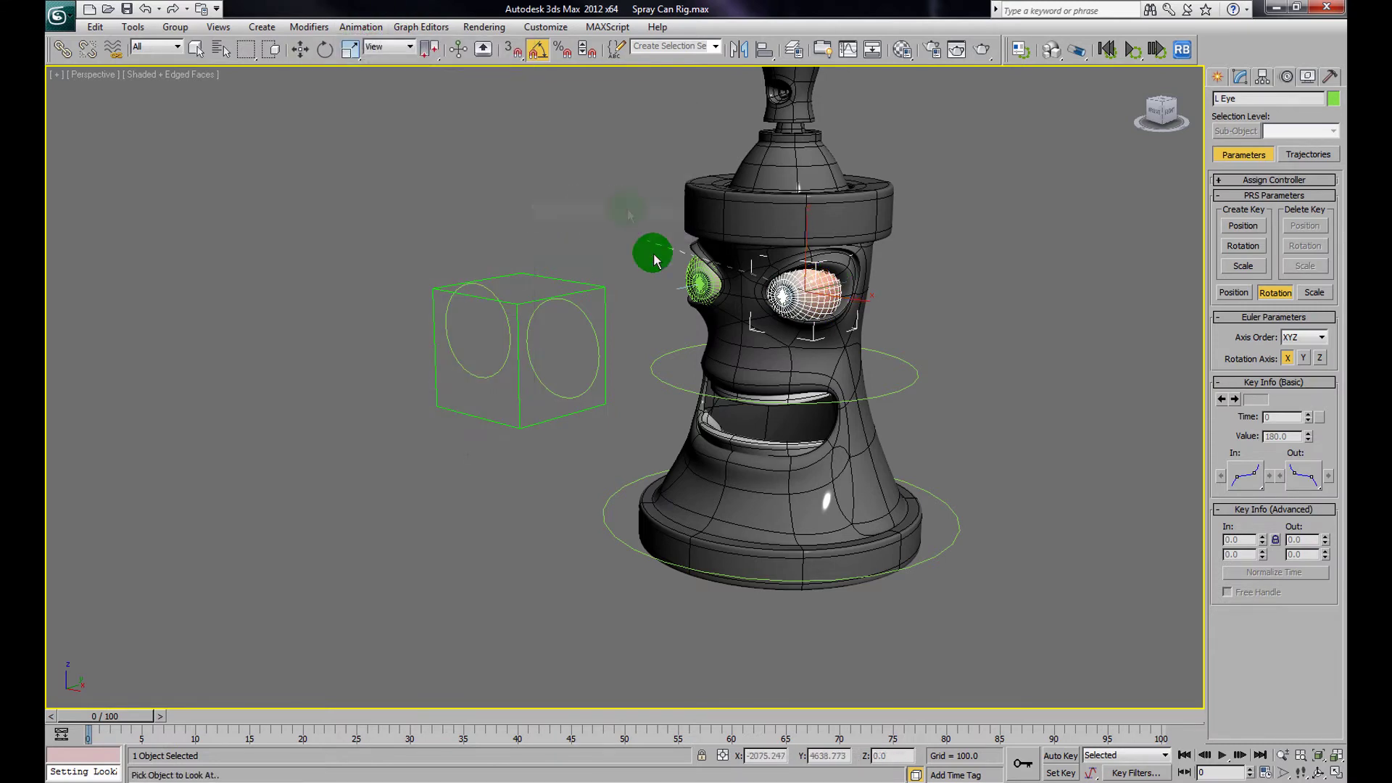
left_click(586, 321)
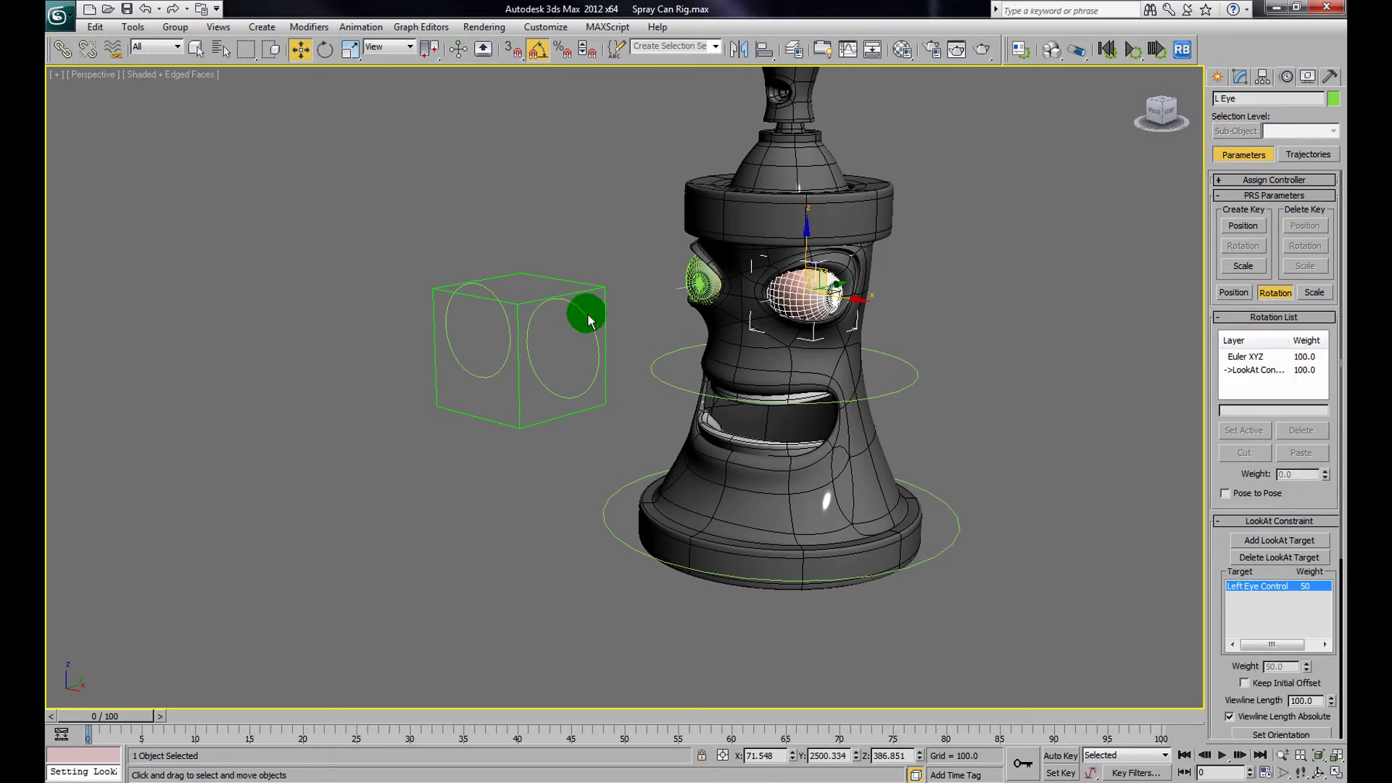
left_click(1244, 684)
Test the left eye's LookAt constraint by moving the Left Eye Control circle, restoring its original position
middle_click_drag(573, 334, 608, 327, "alt")
left_click(625, 319)
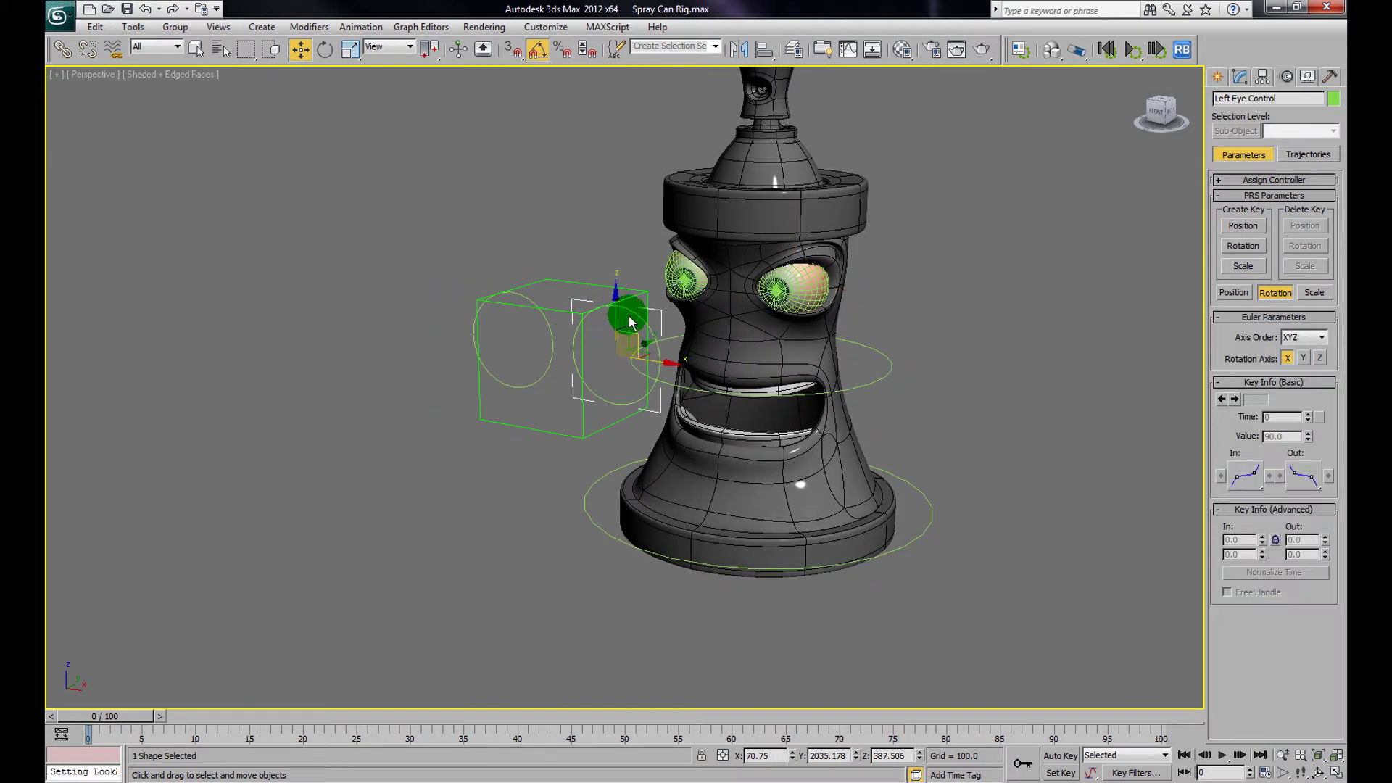
left_click_drag(638, 340, 718, 306)
Link the Right Eye Control and Left Eye Control circles to the Main Eye Control dummy as their parent
middle_click_drag(718, 306, 843, 325, "alt")
scroll(894, 241, "up", 2)
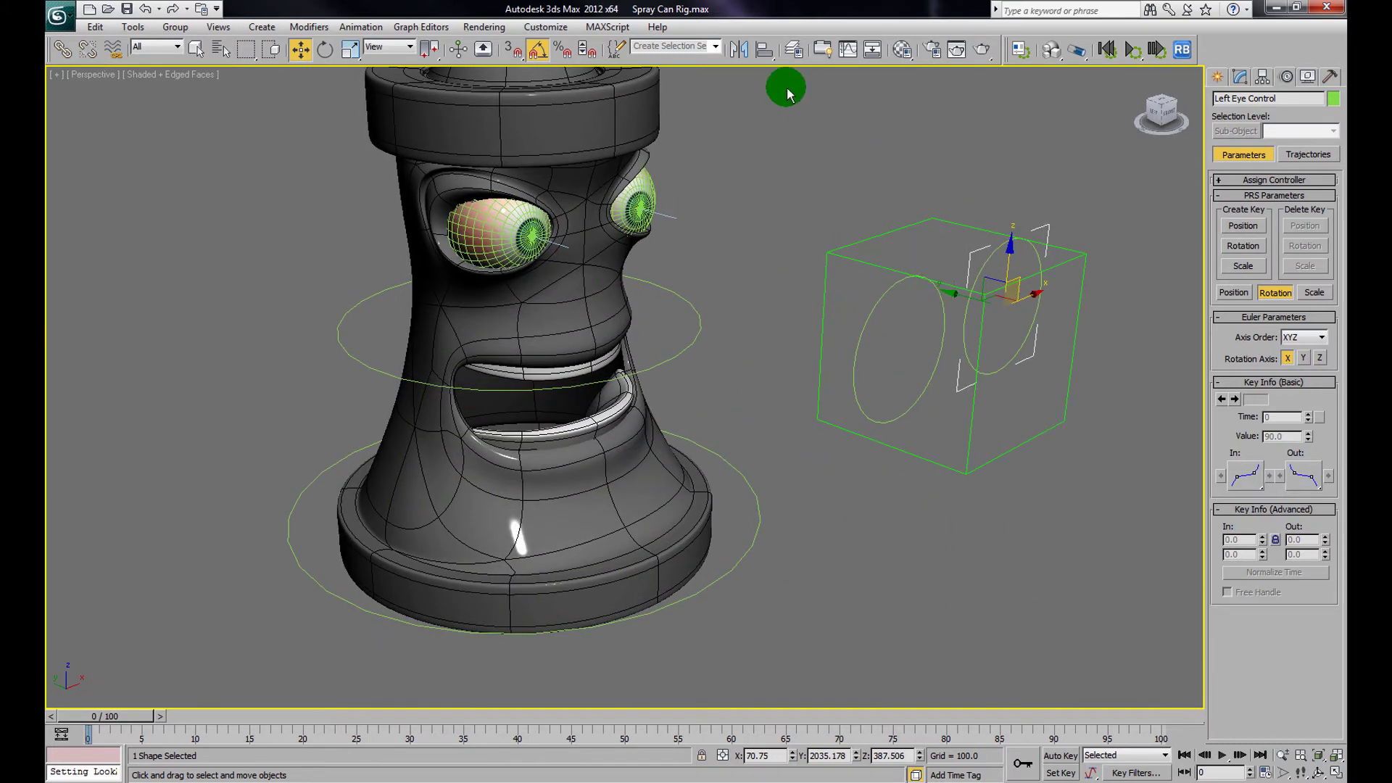
left_click(1049, 201)
left_click(980, 269)
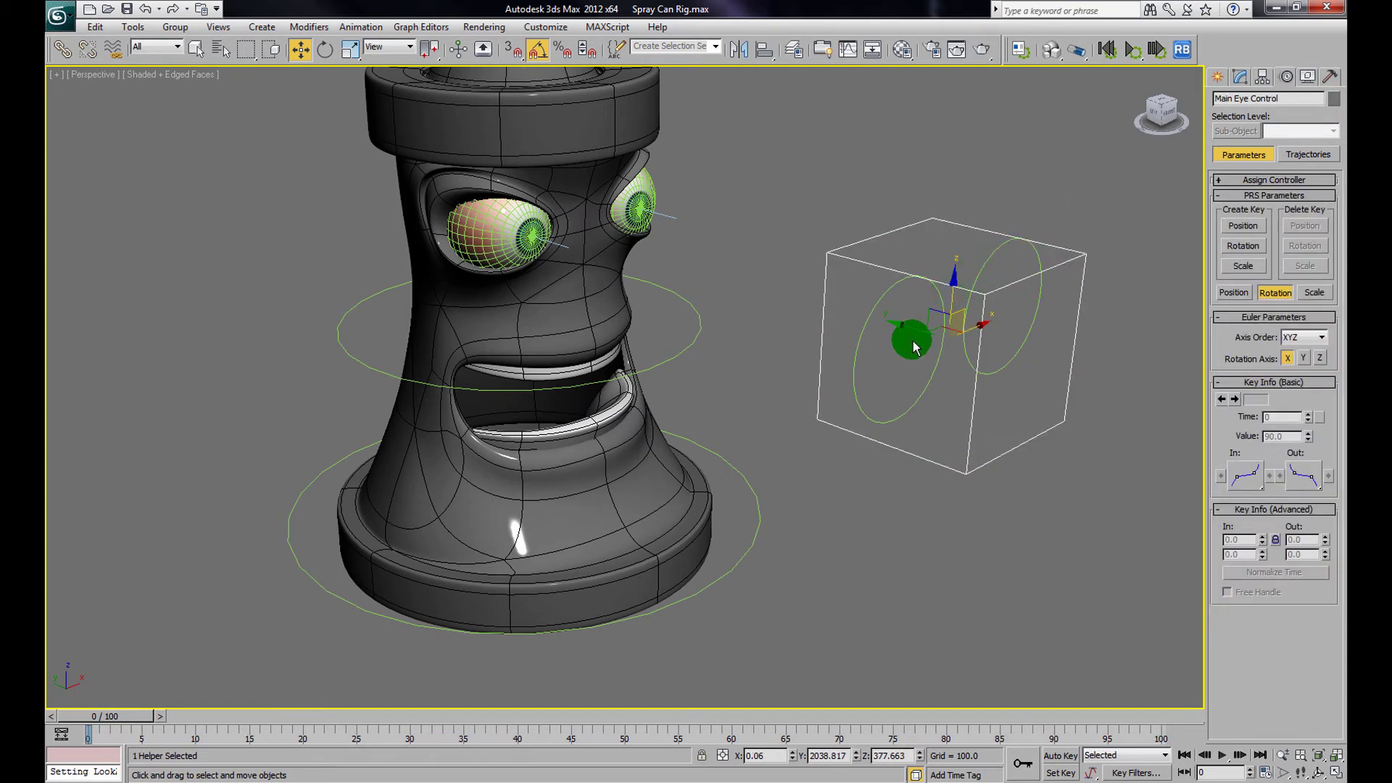
left_click(901, 422)
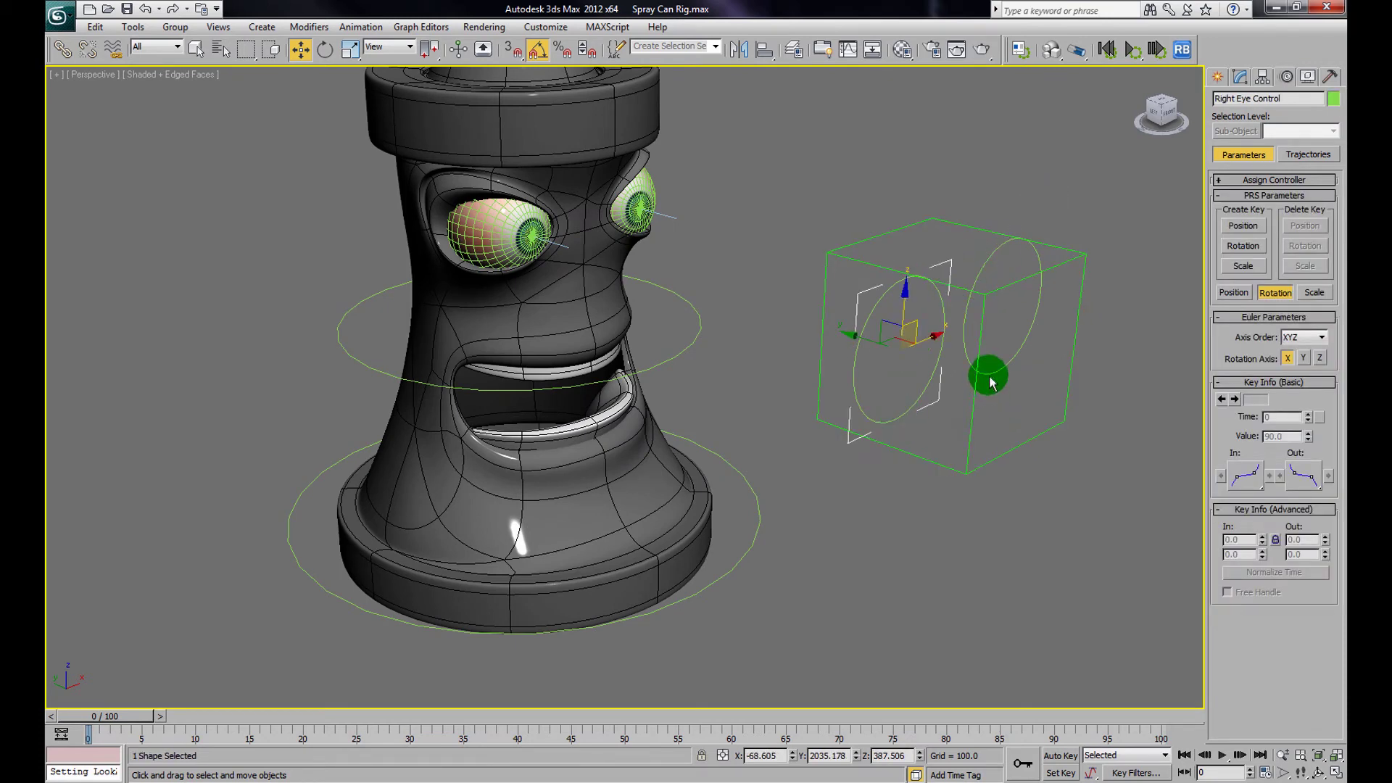
left_click(990, 376, "ctrl")
middle_click_drag(940, 253, 894, 257)
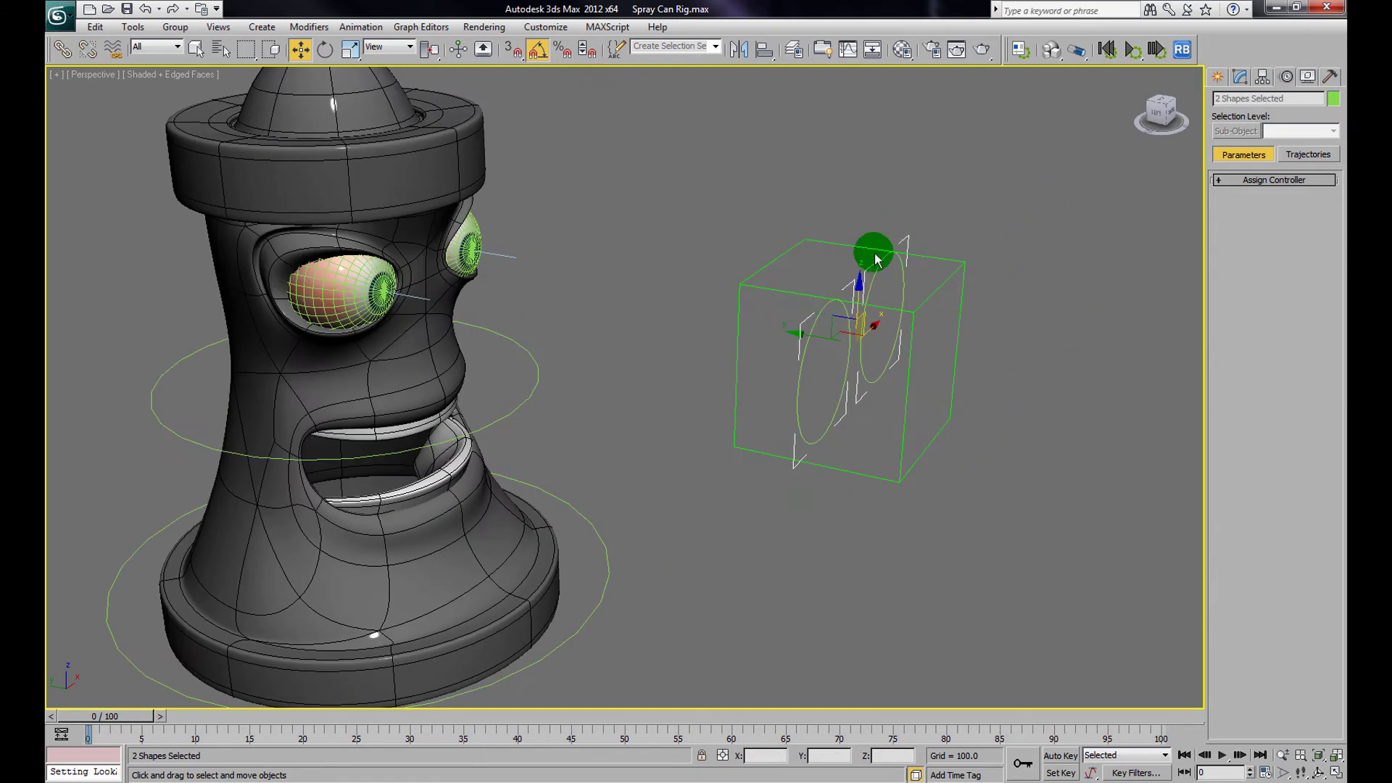
left_click(66, 52)
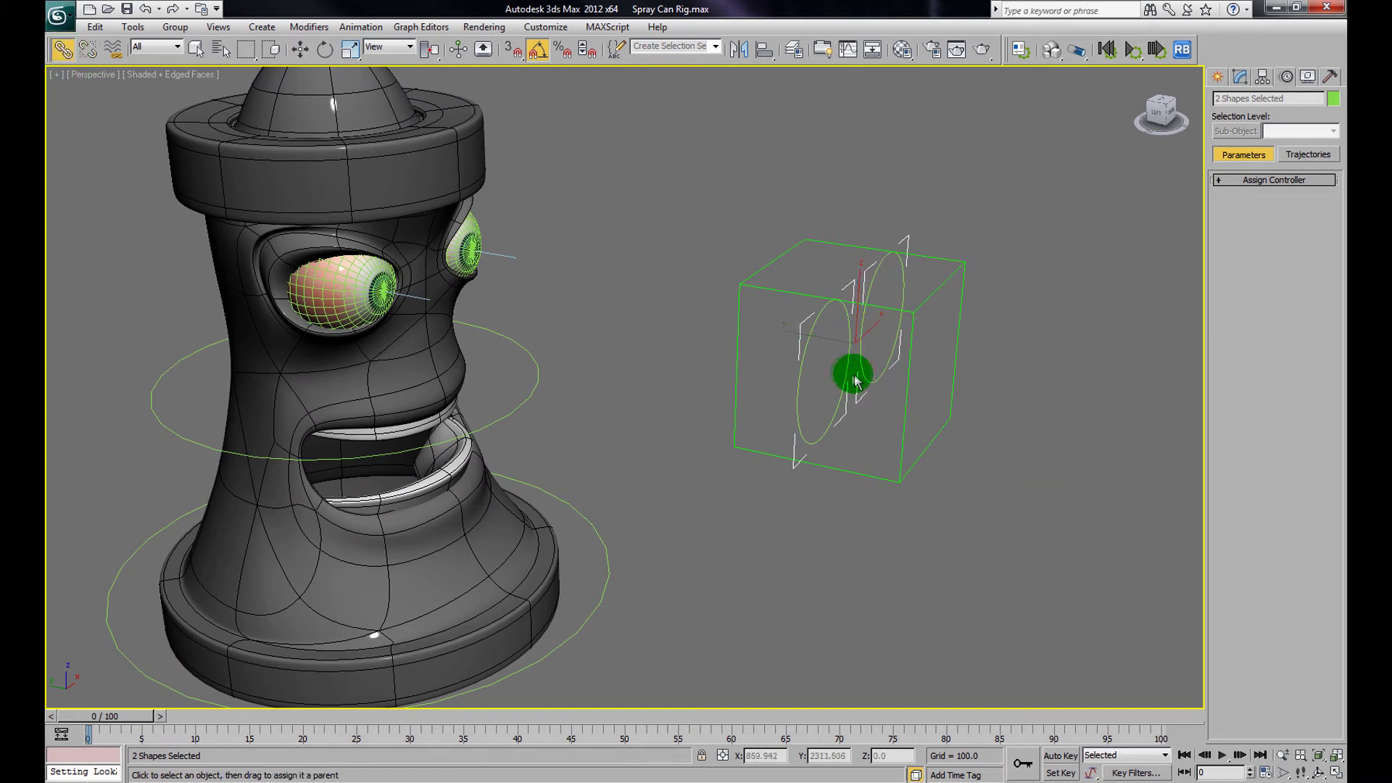
left_click_drag(846, 378, 957, 319)
left_click(301, 51)
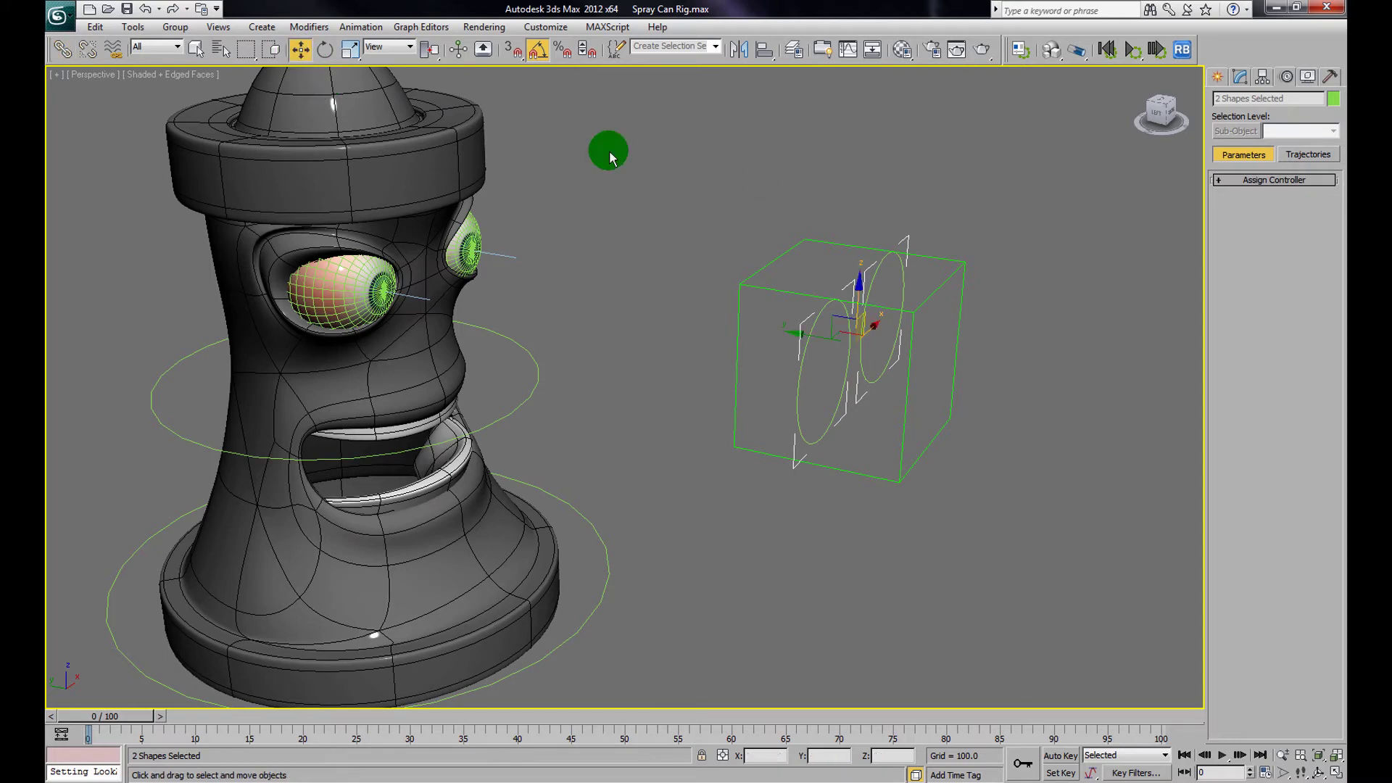
Test the eye rig by moving the Main Eye Control dummy, and undo the move
left_click(917, 291)
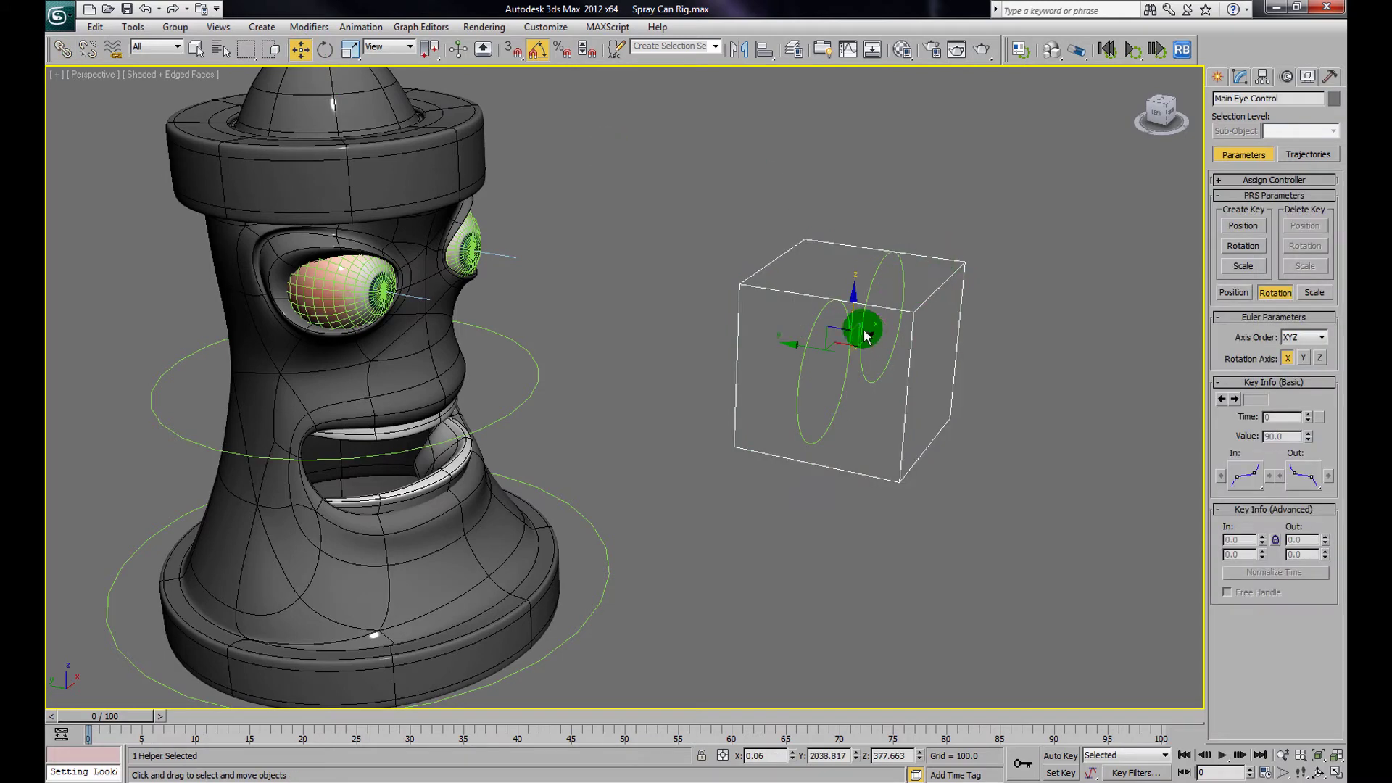
left_click_drag(863, 334, 724, 392)
key("ctrl+z")
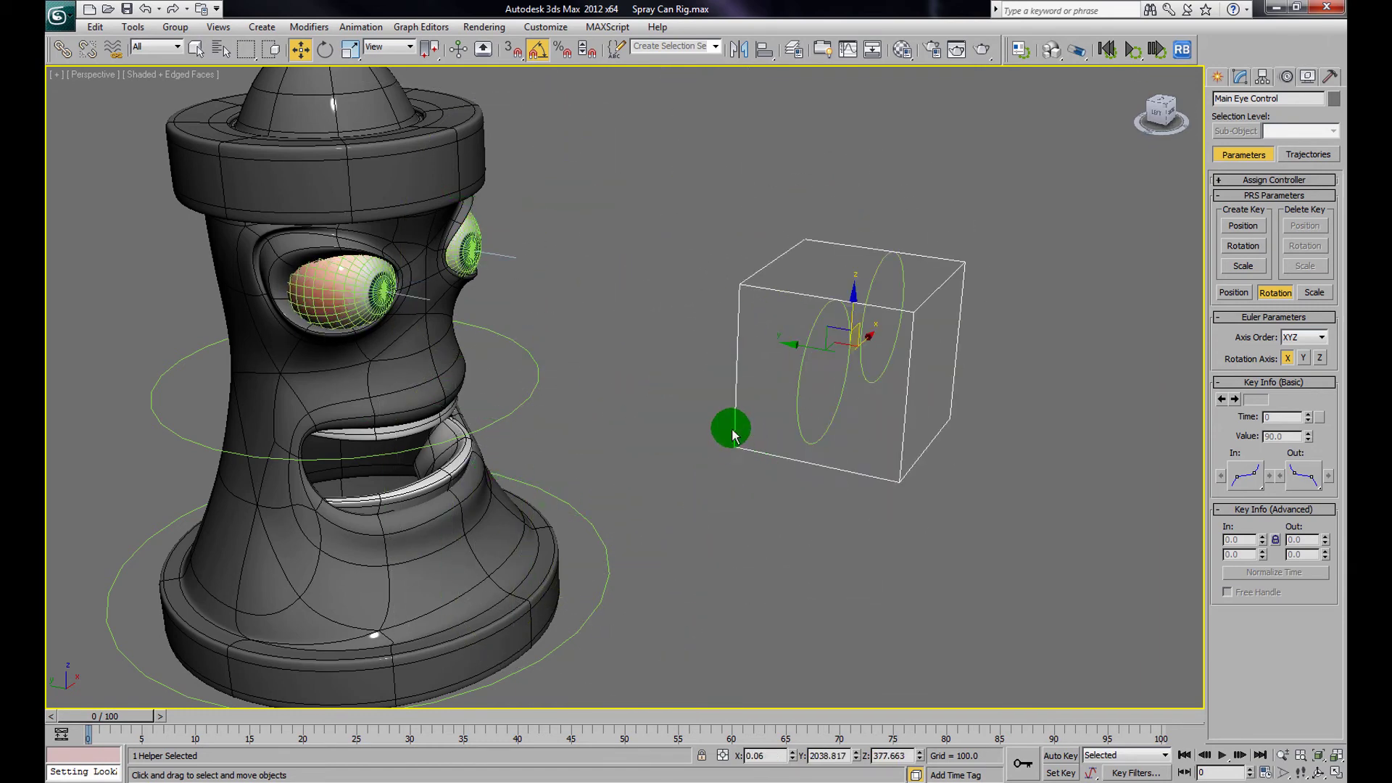
scroll(741, 441, "down", 3)
middle_click_drag(827, 351, 892, 370, "alt")
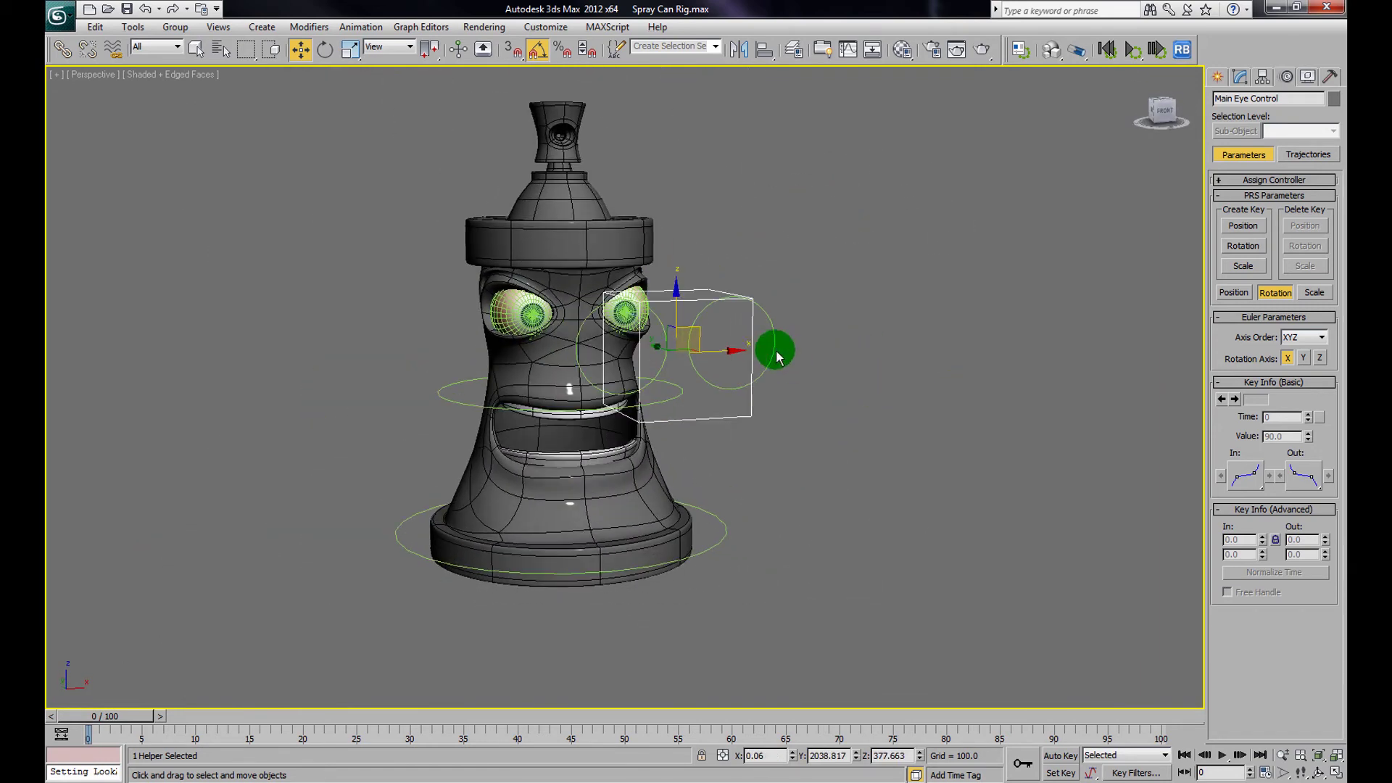
middle_click_drag(783, 357, 780, 353, "alt")
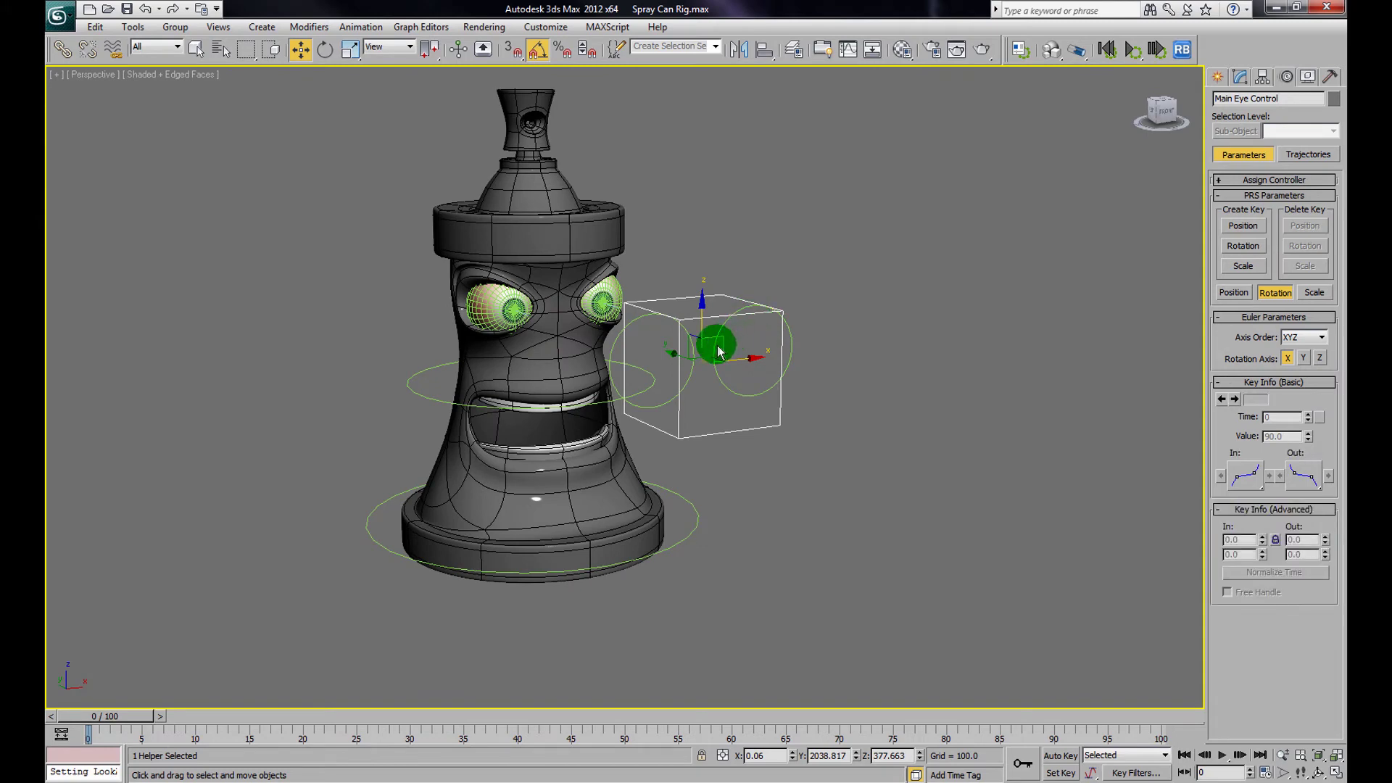
Test the rig by moving the Main Control spline at the can's base, and undo the move
mouse_move(723, 352)
left_mouse_down()
mouse_move(925, 134)
mouse_move(522, 458)
mouse_move(388, 286)
mouse_move(877, 215)
mouse_move(894, 283)
mouse_move(382, 445)
mouse_move(625, 428)
mouse_move(904, 278)
mouse_move(783, 453)
mouse_move(379, 216)
mouse_move(653, 398)
mouse_move(935, 446)
mouse_move(873, 218)
mouse_move(507, 230)
mouse_move(703, 283)
mouse_move(751, 328)
mouse_move(777, 394)
left_mouse_up()
mouse_move(776, 395)
middle_mouse_down("alt")
mouse_move(808, 404)
mouse_move(709, 404)
middle_mouse_up("alt")
left_click(665, 478)
left_click_drag(447, 460, 589, 560)
key("ctrl+z")
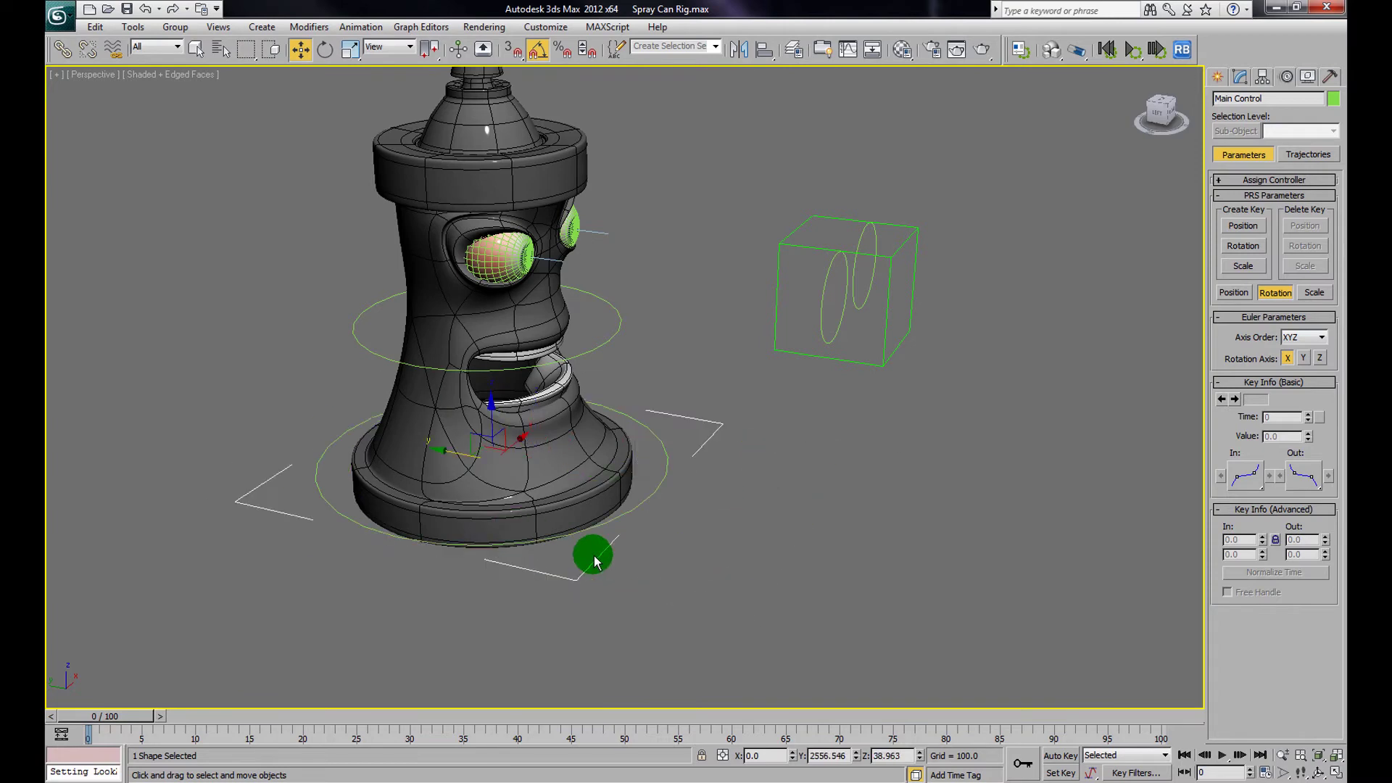
Link the Main Eye Control dummy to the Turn Control spline as its parent
left_click(677, 260)
left_click_drag(793, 253, 793, 294)
left_click(63, 49)
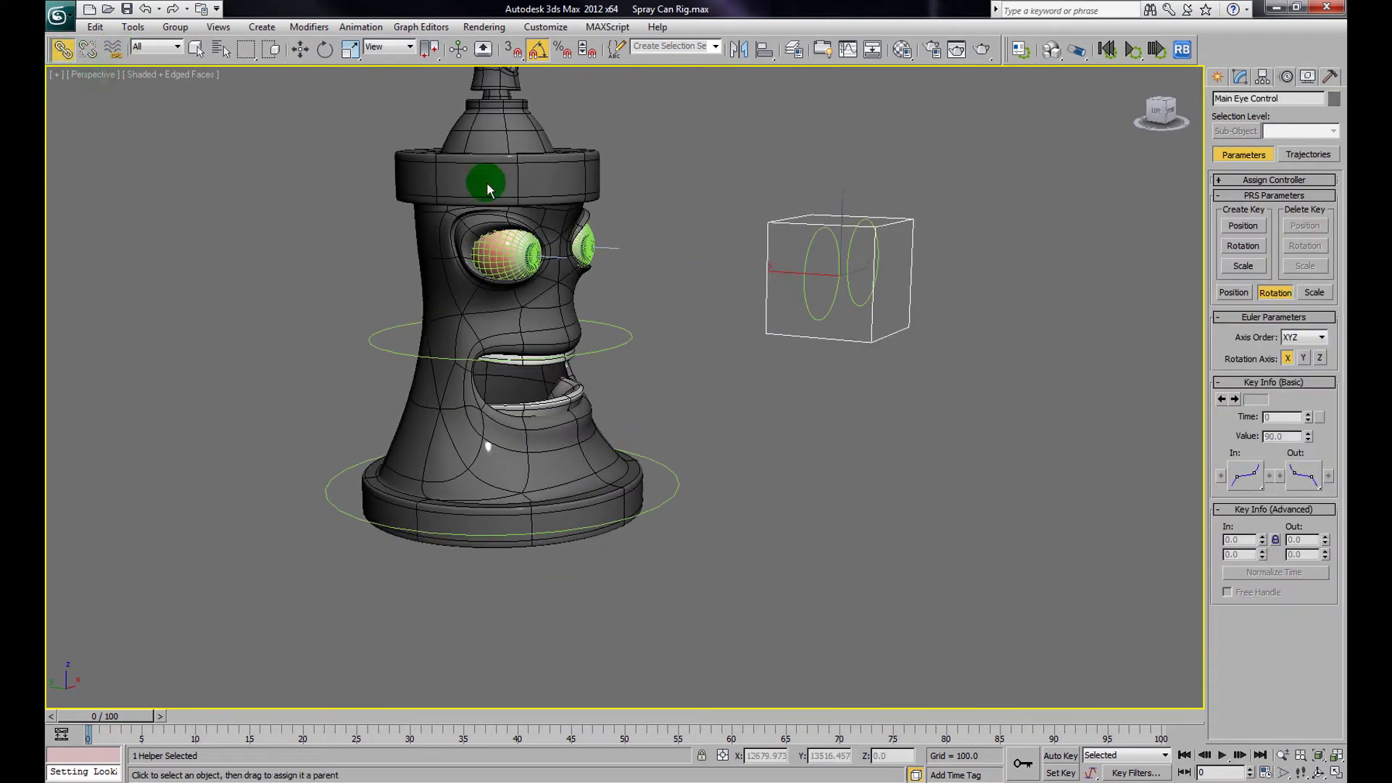
left_click_drag(793, 230, 641, 346)
left_click(300, 48)
Test the new link by rotating the Turn Control spline, restoring its original rotation and clearing the selection
left_click(363, 369)
left_click(371, 342)
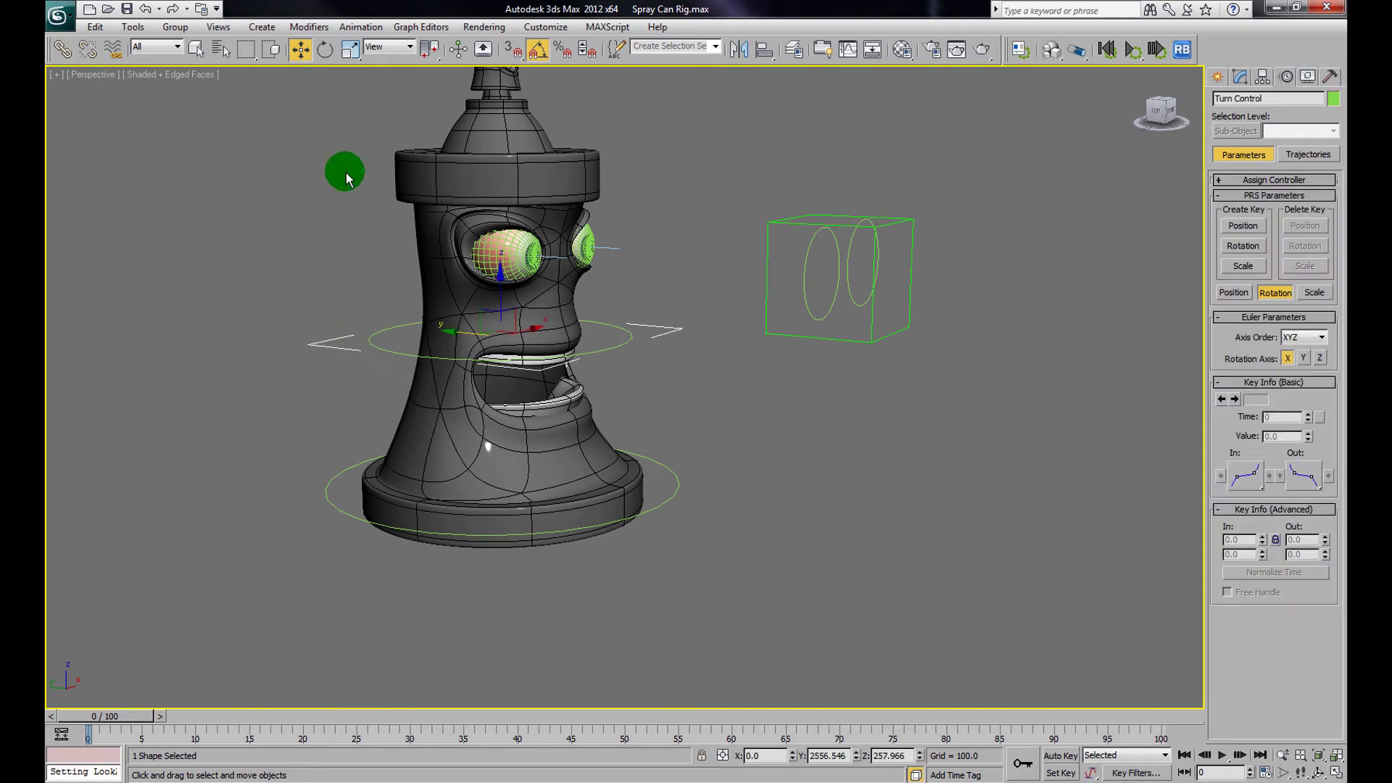
left_click(327, 49)
mouse_move(515, 353)
left_mouse_down()
mouse_move(410, 338)
mouse_move(675, 435)
left_mouse_up()
left_click(710, 408)
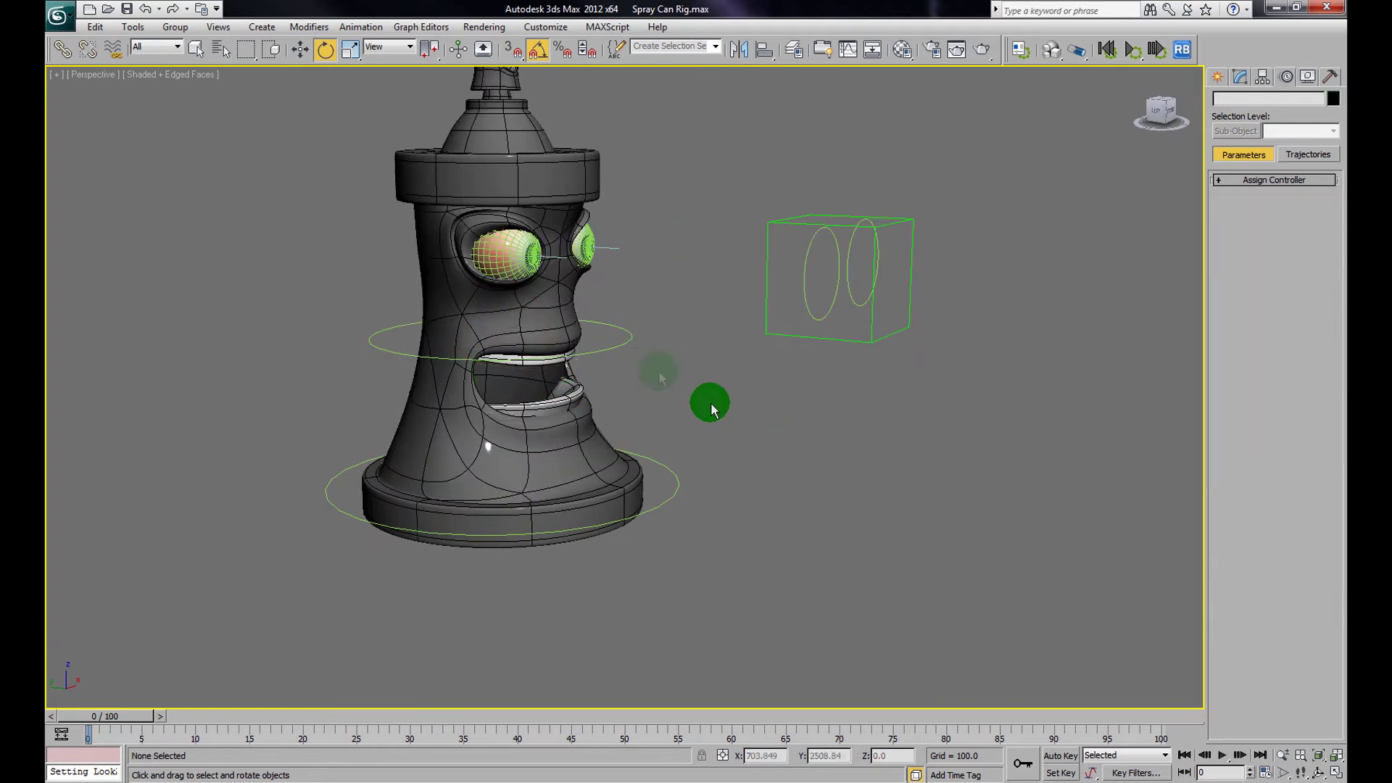
Link the Turn Control spline to the Main Control spline as its parent
left_click(628, 355)
left_click(60, 51)
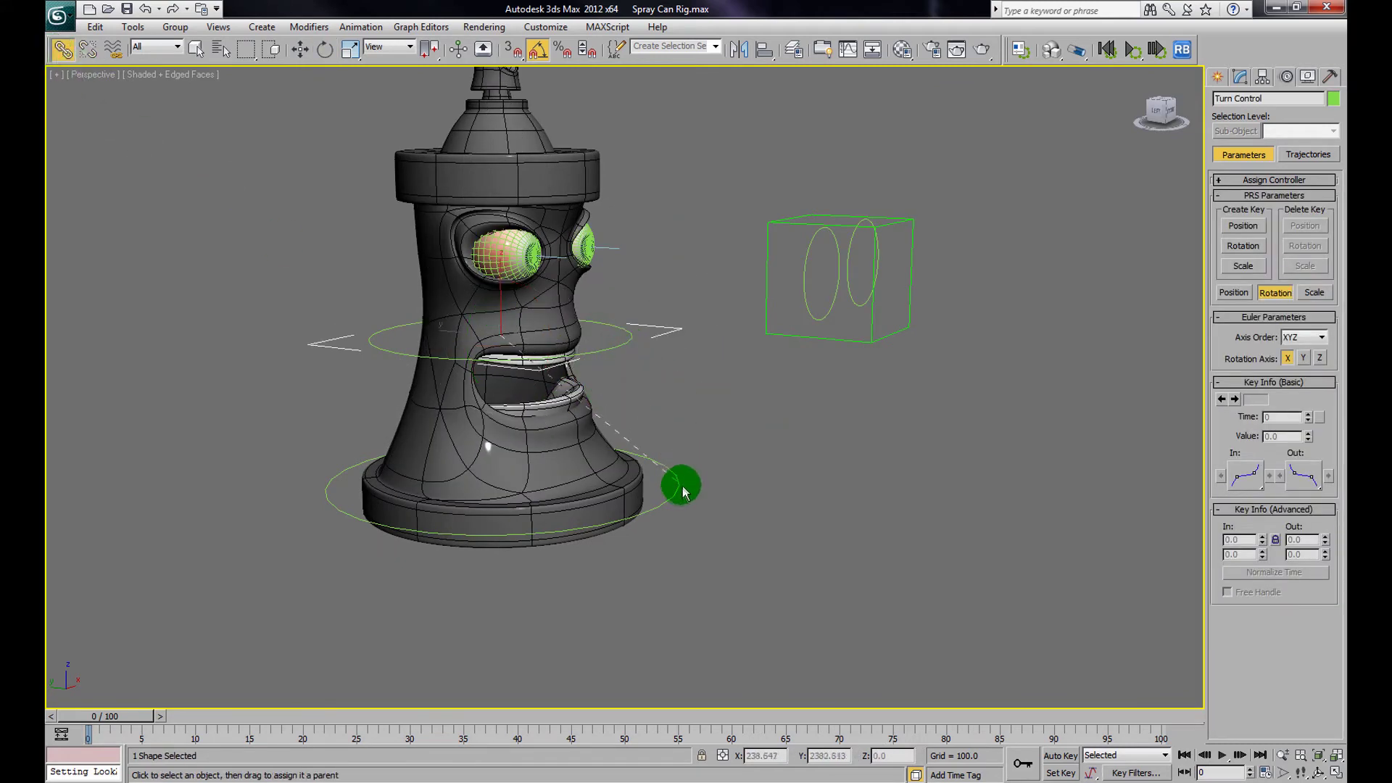
left_click_drag(680, 498, 680, 498)
left_click(300, 51)
Test the full hierarchy by moving Main Control and rotating Turn Control, restoring both to their original placement
left_click(628, 363)
left_click(672, 482)
left_click(627, 475)
left_click_drag(470, 479, 680, 414)
left_click(324, 51)
left_click_drag(509, 354, 880, 361)
Test the eye controls by moving the Main Eye Control dummy and the Right Eye Control circle, undoing the moves
left_click(873, 334)
middle_click_drag(895, 355, 877, 365, "alt")
left_click(296, 55)
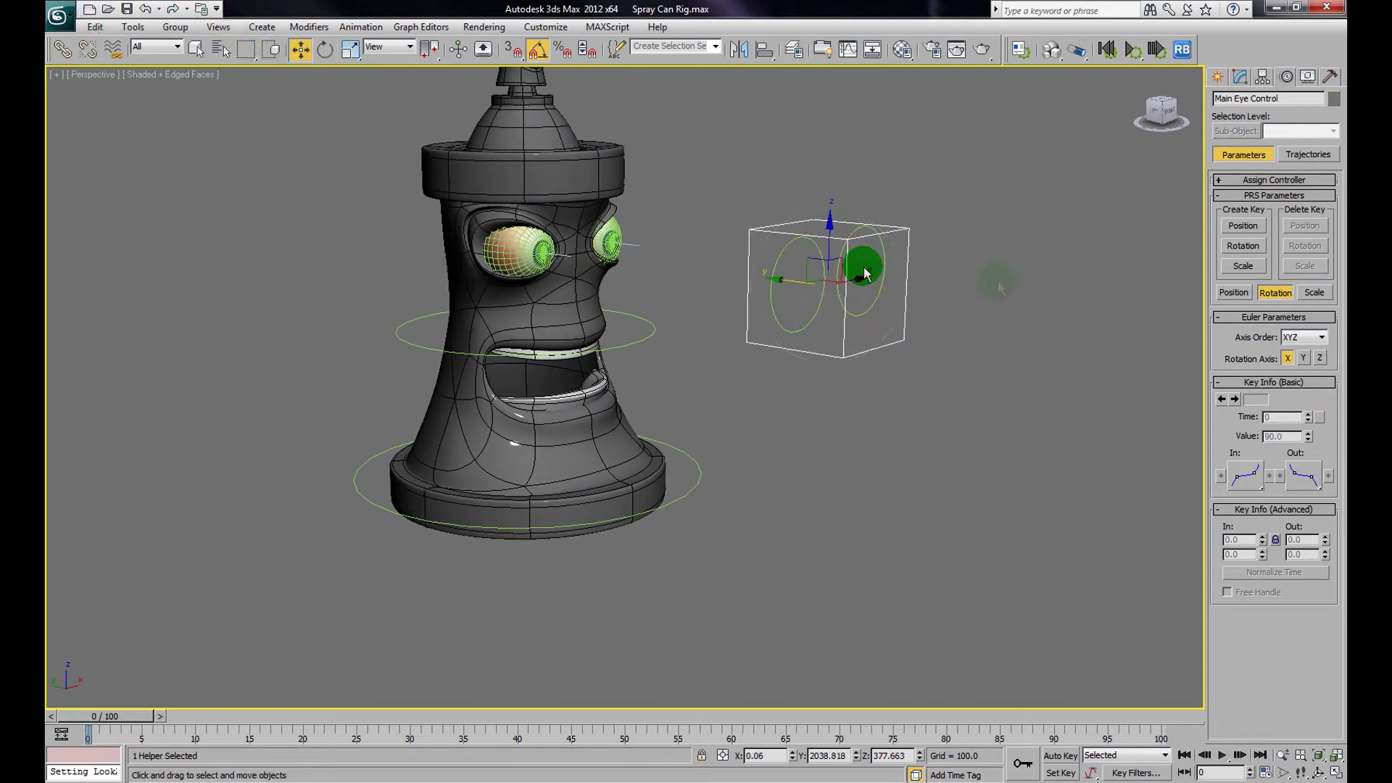
left_click_drag(834, 278, 911, 263)
key("ctrl+z")
left_click_drag(780, 258, 865, 441)
middle_click_drag(863, 435, 656, 467, "alt")
mouse_move(656, 467)
middle_mouse_down("alt")
mouse_move(688, 472)
mouse_move(615, 482)
middle_mouse_up("alt")
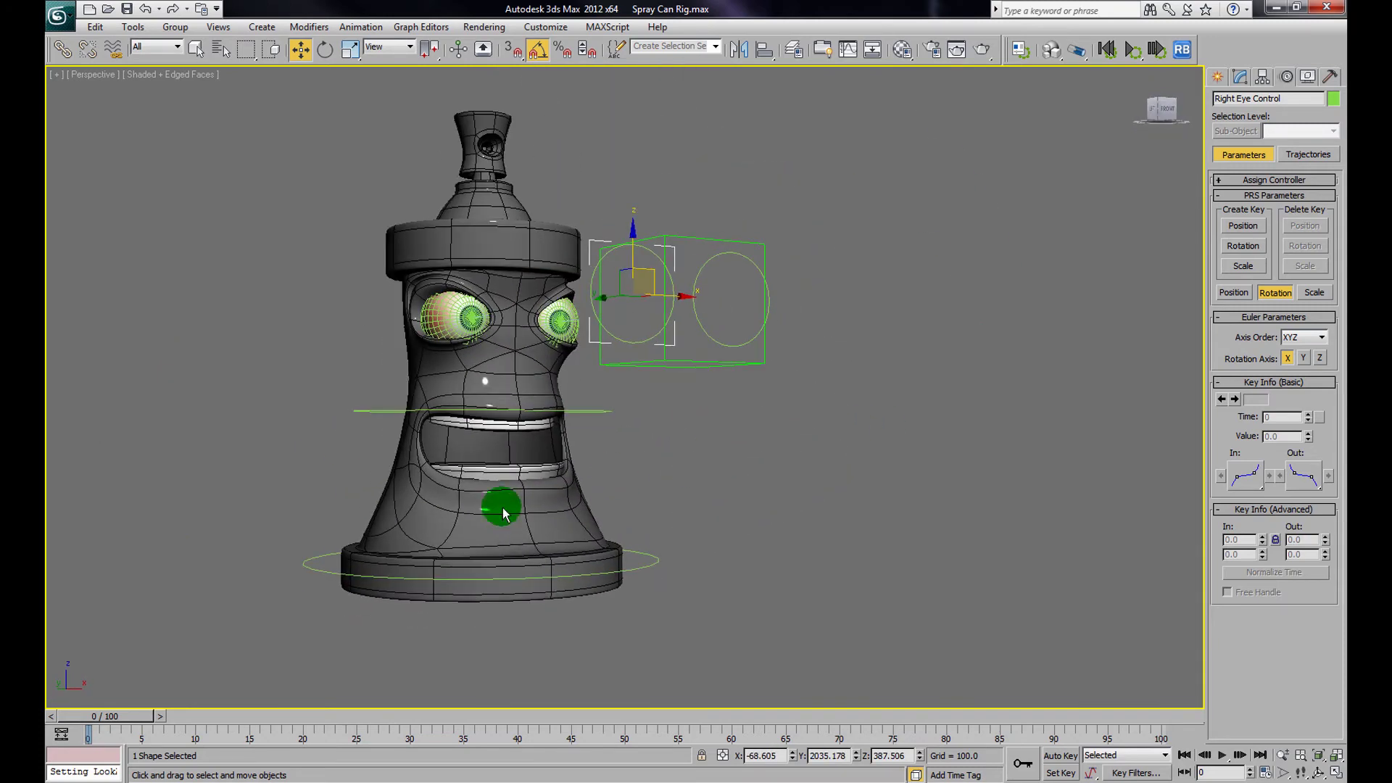
Turn on Auto Key, key Main Control at frame 0, and move it to a new position at frame 22
left_click(371, 584)
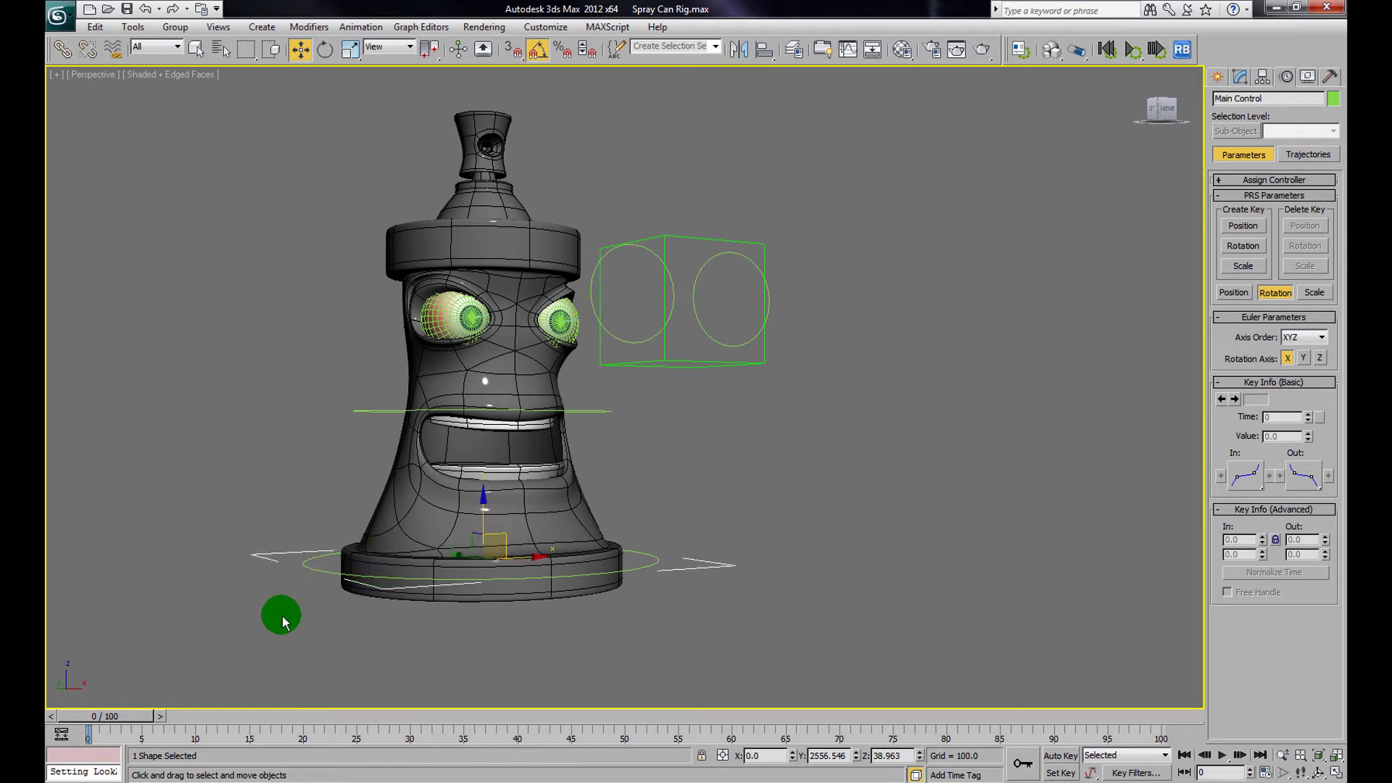
left_click(1022, 763)
left_click(1060, 756)
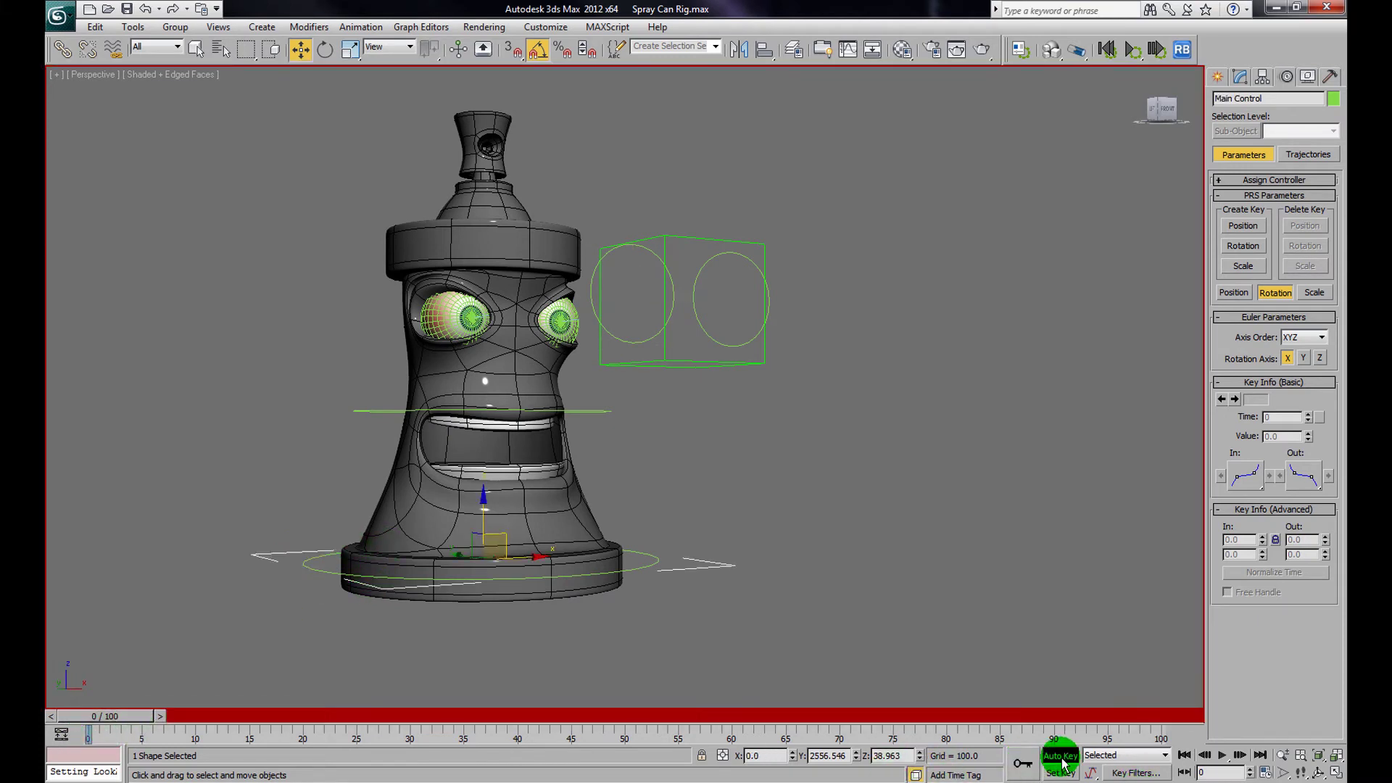
left_click_drag(140, 727, 326, 755)
left_click_drag(456, 566, 642, 667)
Key Turn Control at frame 5 and rotate it -60 degrees about Z at frame 15
left_click(566, 412)
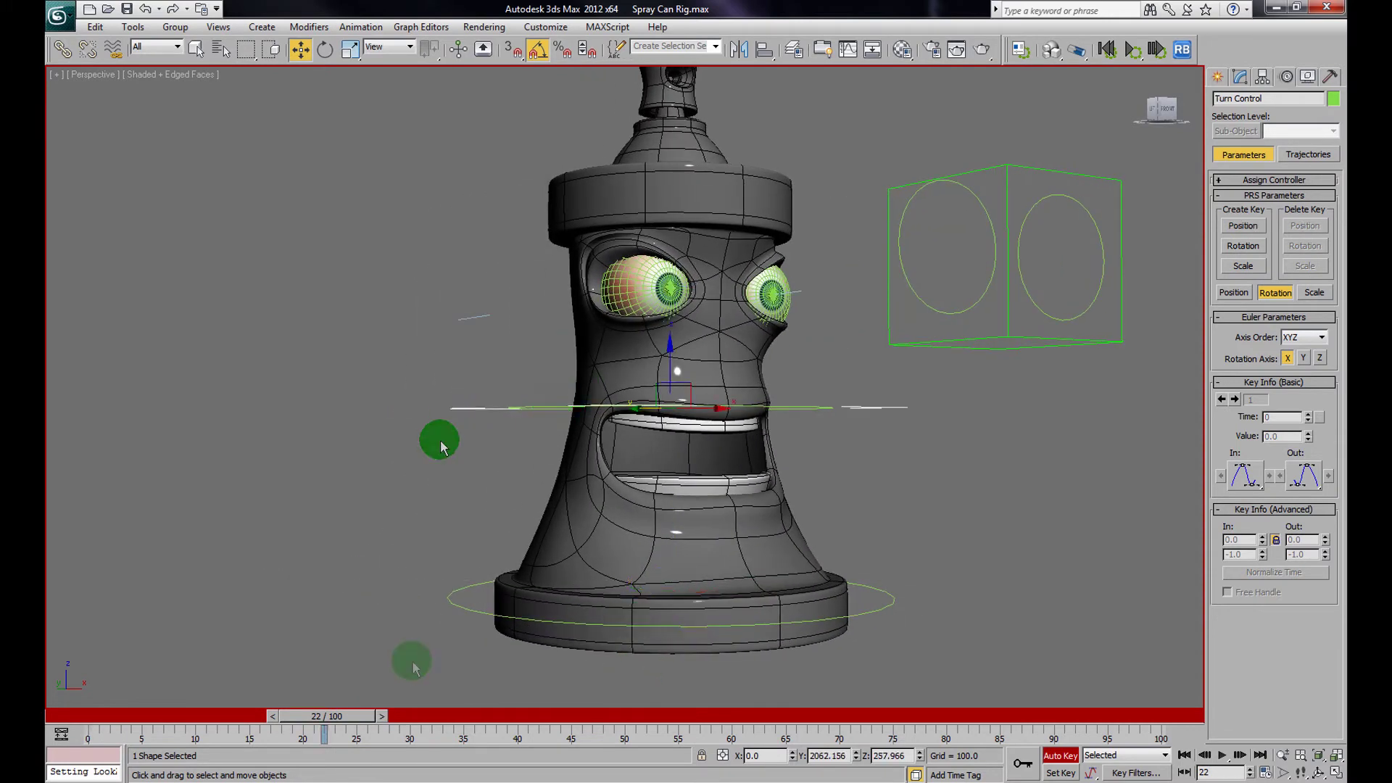
left_click_drag(348, 735, 175, 734)
key("w")
left_click(1022, 766)
left_click_drag(181, 728, 282, 754)
left_click(328, 51)
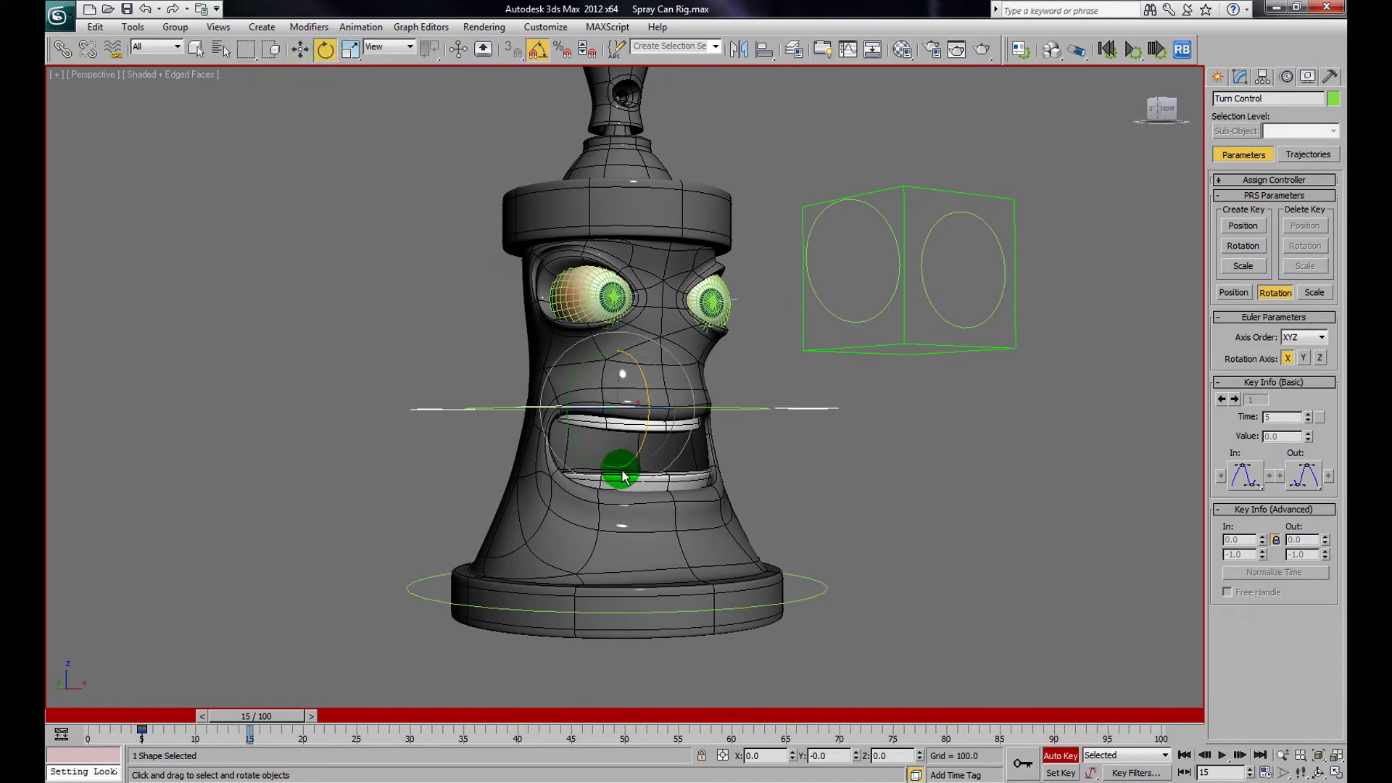
left_click_drag(620, 415, 572, 419)
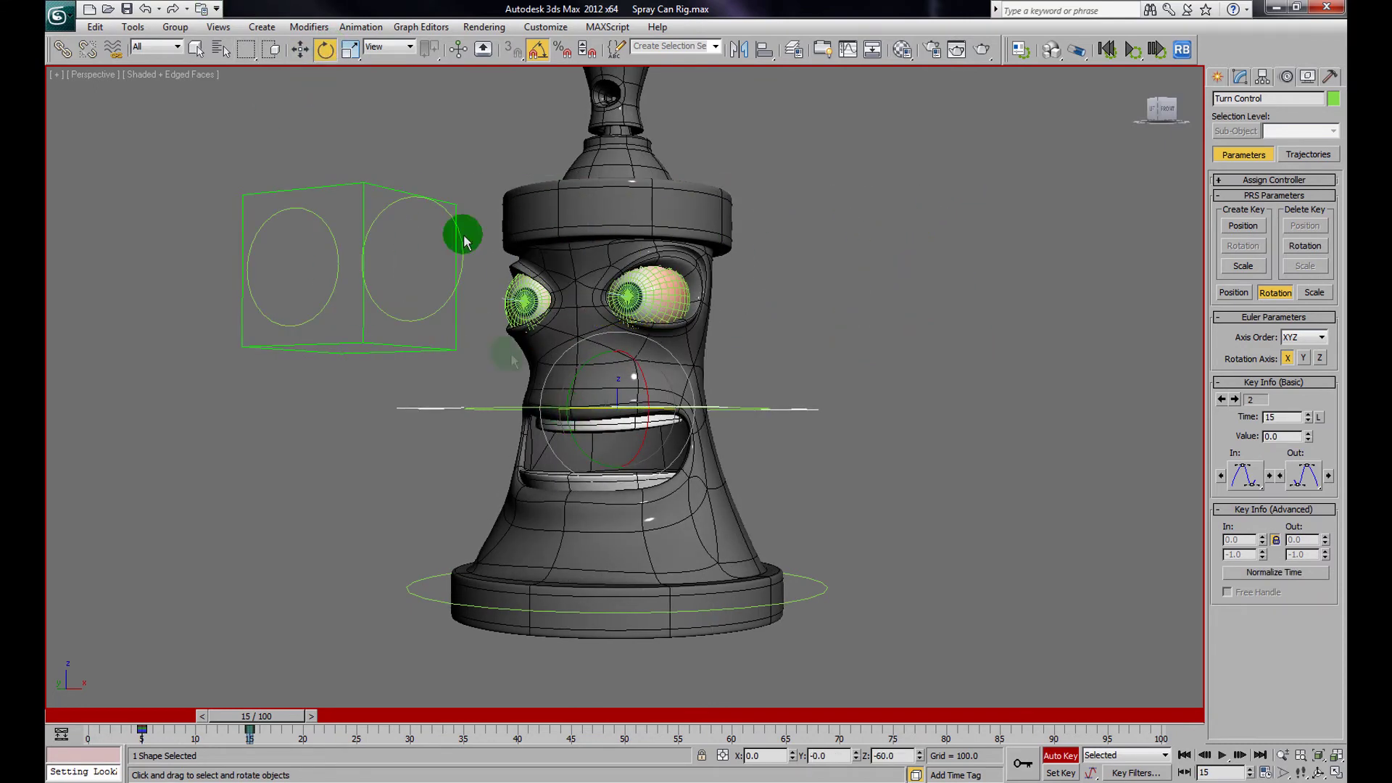
Key the Main Eye Control dummy at frame 15 and move it in front of the character's head at frame 24
left_click(364, 192)
left_click(300, 50)
left_click(1023, 762)
left_click_drag(270, 718, 370, 743)
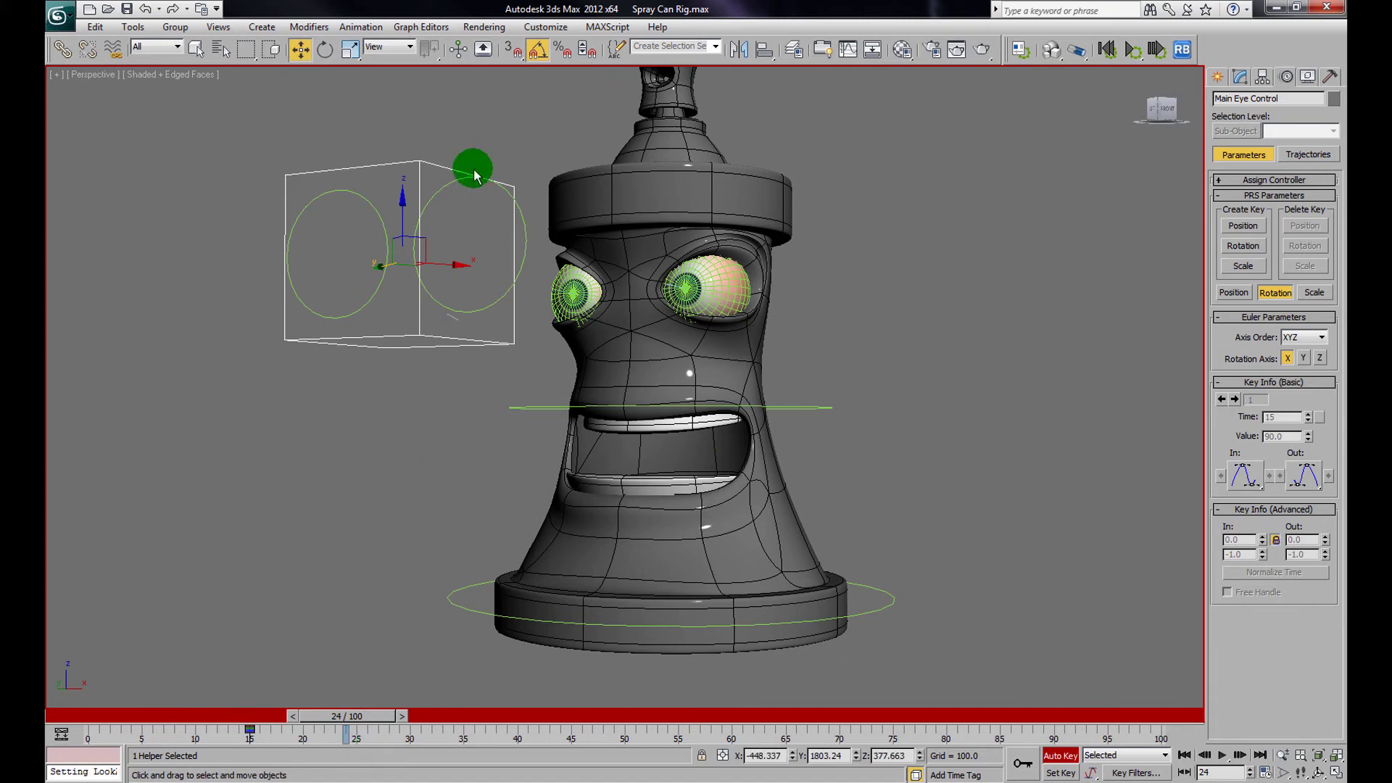
left_click_drag(419, 249, 675, 200)
Scrub the animation back to frame 0 and turn off Auto Key
left_click(533, 539)
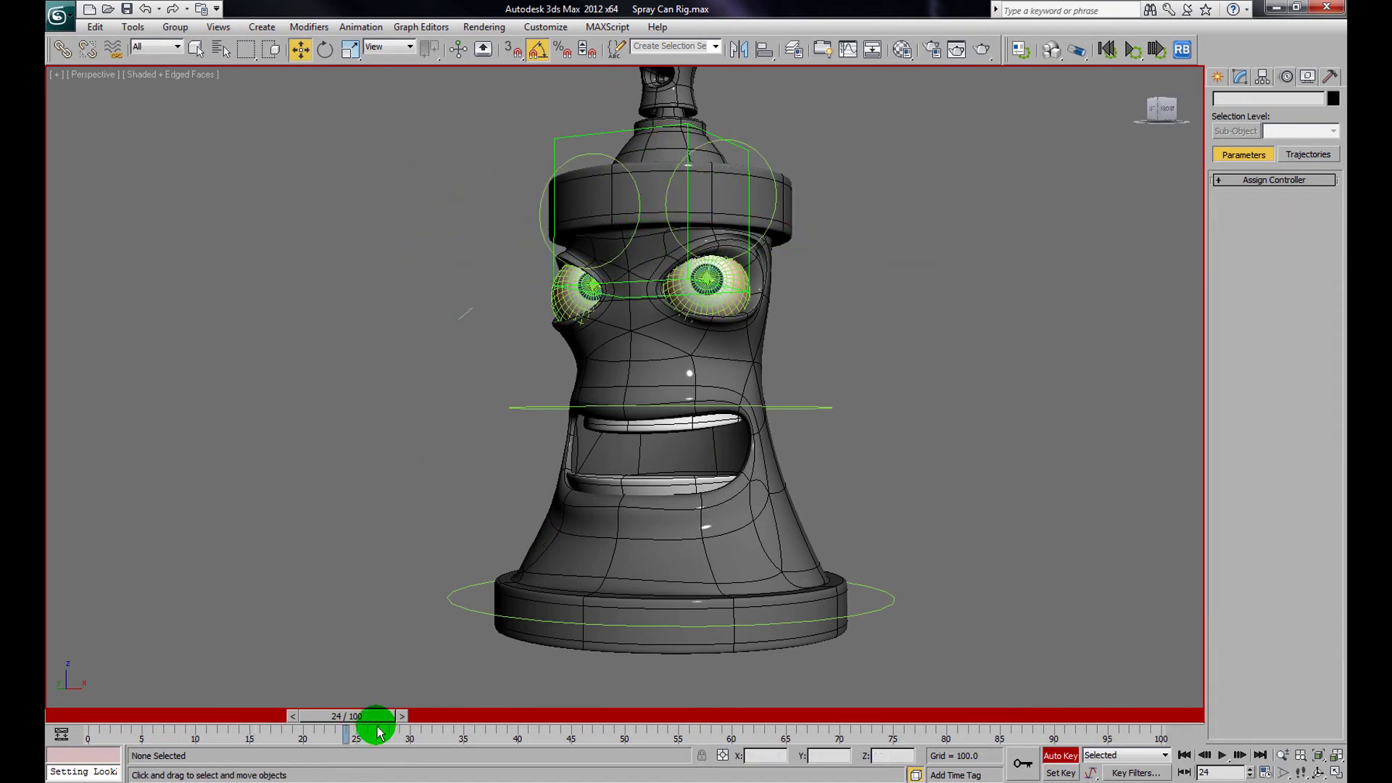
left_click_drag(378, 733, 132, 720)
key("w")
left_click(1060, 756)
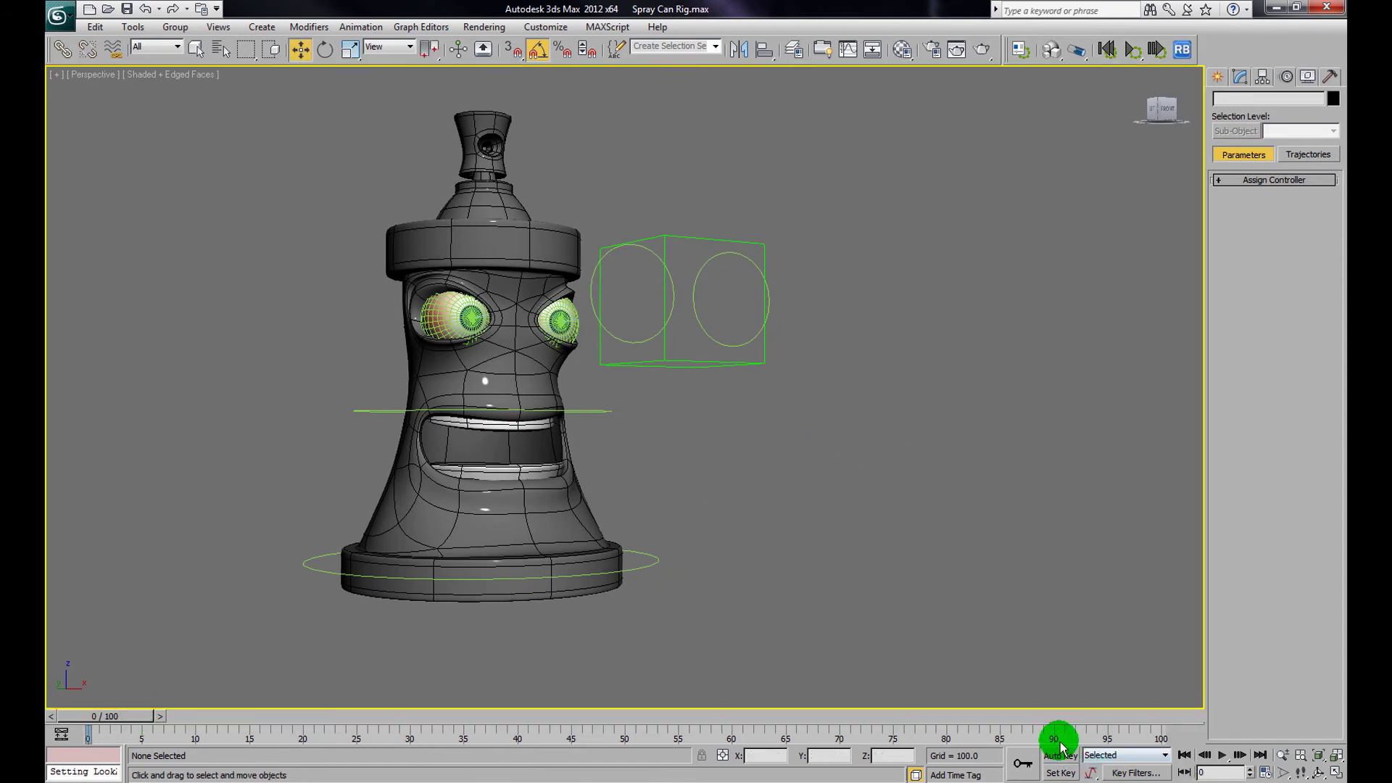
Apply one shared Bend modifier to the Spray Can mesh and both eyeballs
mouse_move(702, 302)
middle_mouse_down("alt")
mouse_move(721, 341)
mouse_move(797, 409)
middle_mouse_up("alt")
left_click(650, 402)
left_click(1240, 77)
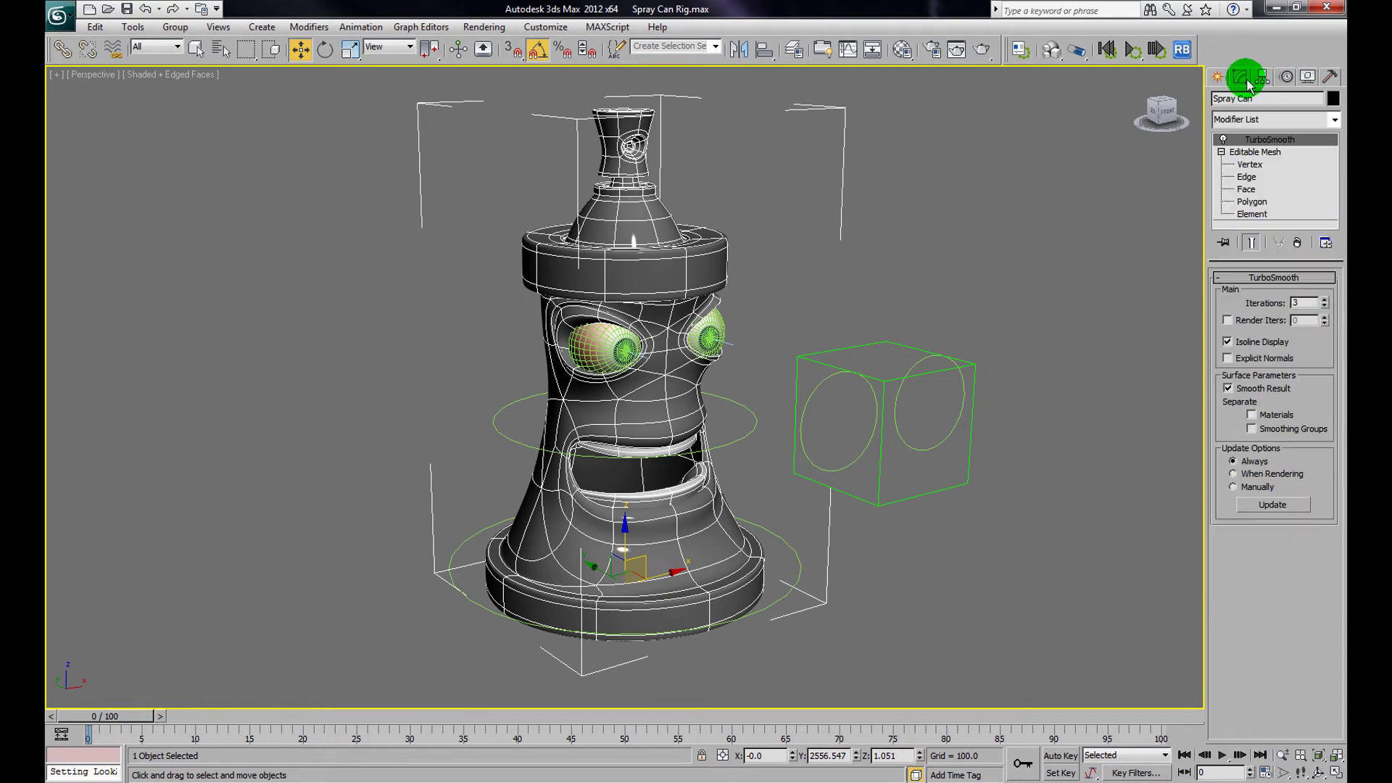
mouse_move(748, 332)
middle_mouse_down("alt")
mouse_move(747, 311)
mouse_move(824, 273)
mouse_move(615, 305)
mouse_move(785, 291)
mouse_move(653, 280)
mouse_move(856, 299)
middle_mouse_up("alt")
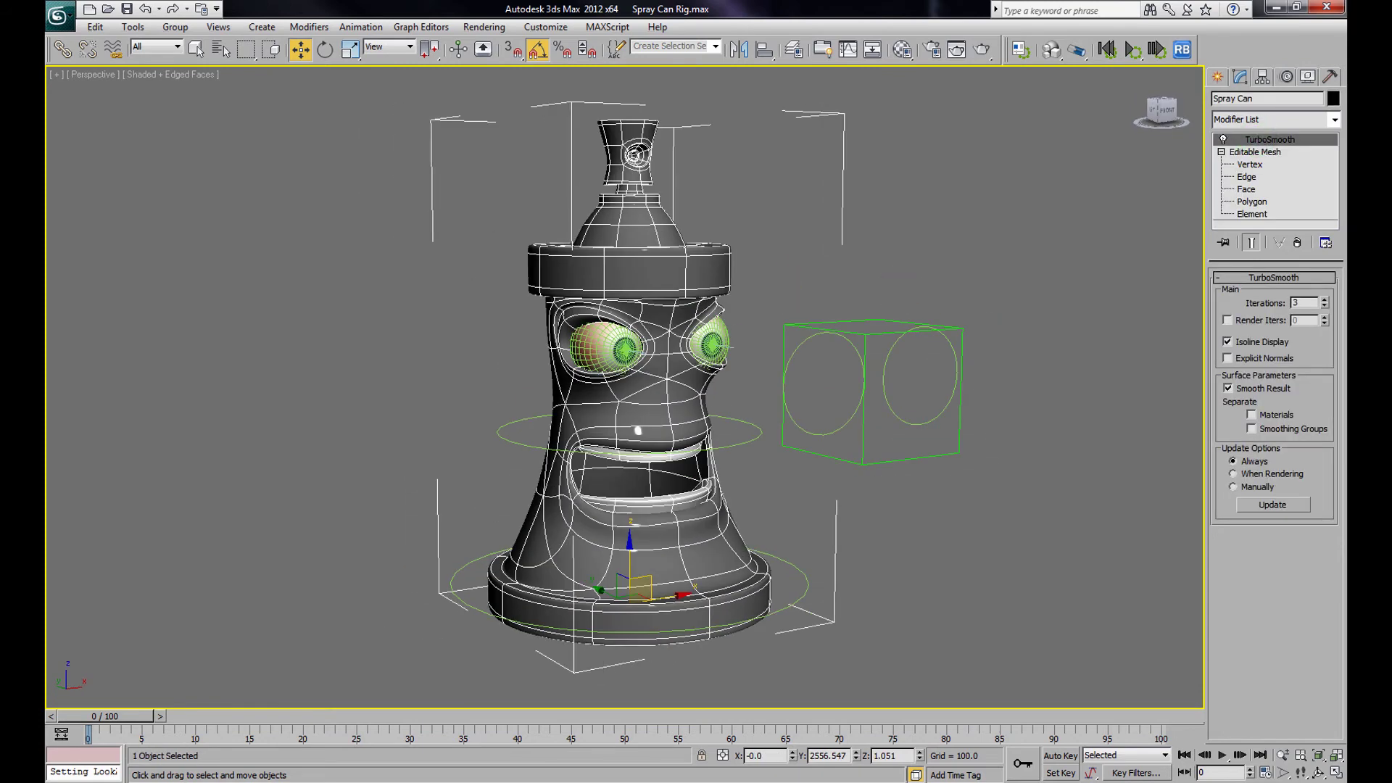
left_click(760, 261)
left_click(598, 350)
left_click(724, 335, "ctrl")
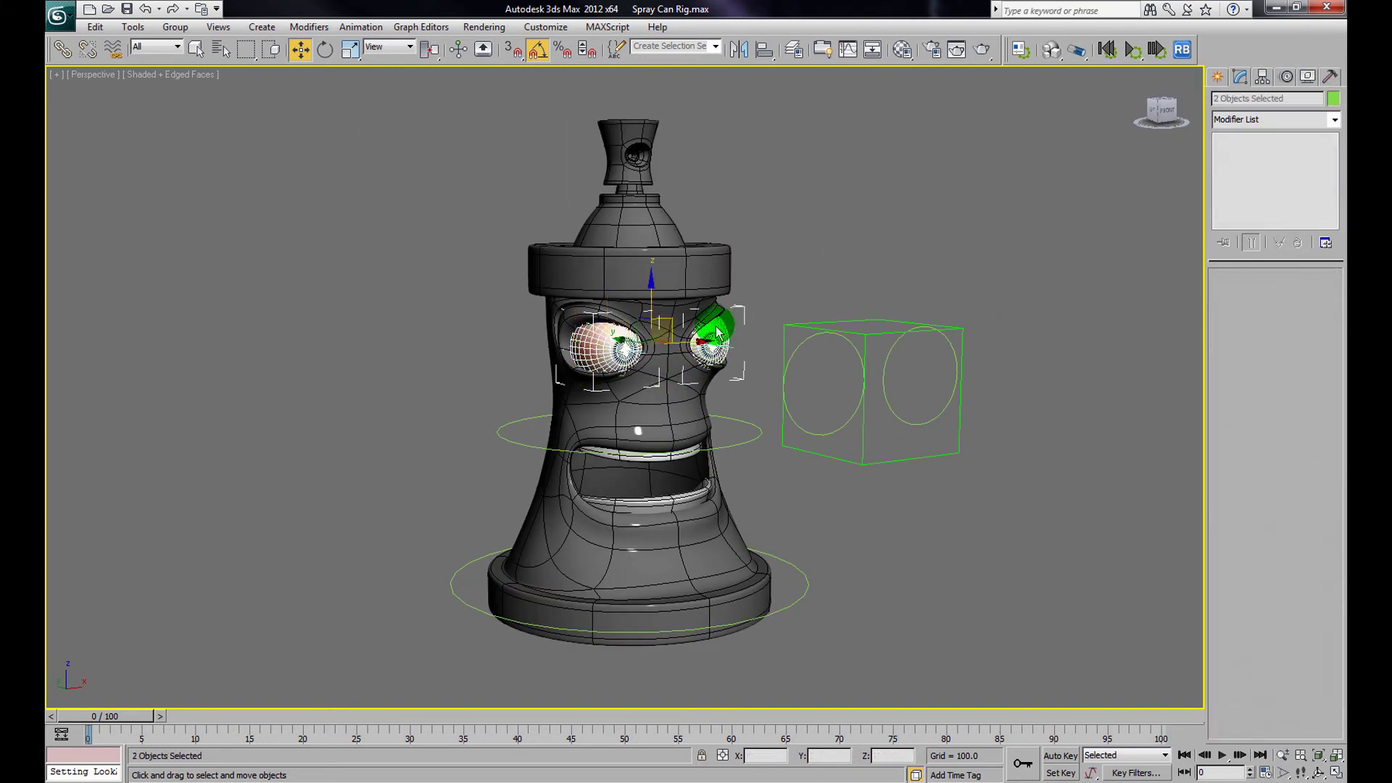
left_click(677, 277, "ctrl")
left_click(1319, 138)
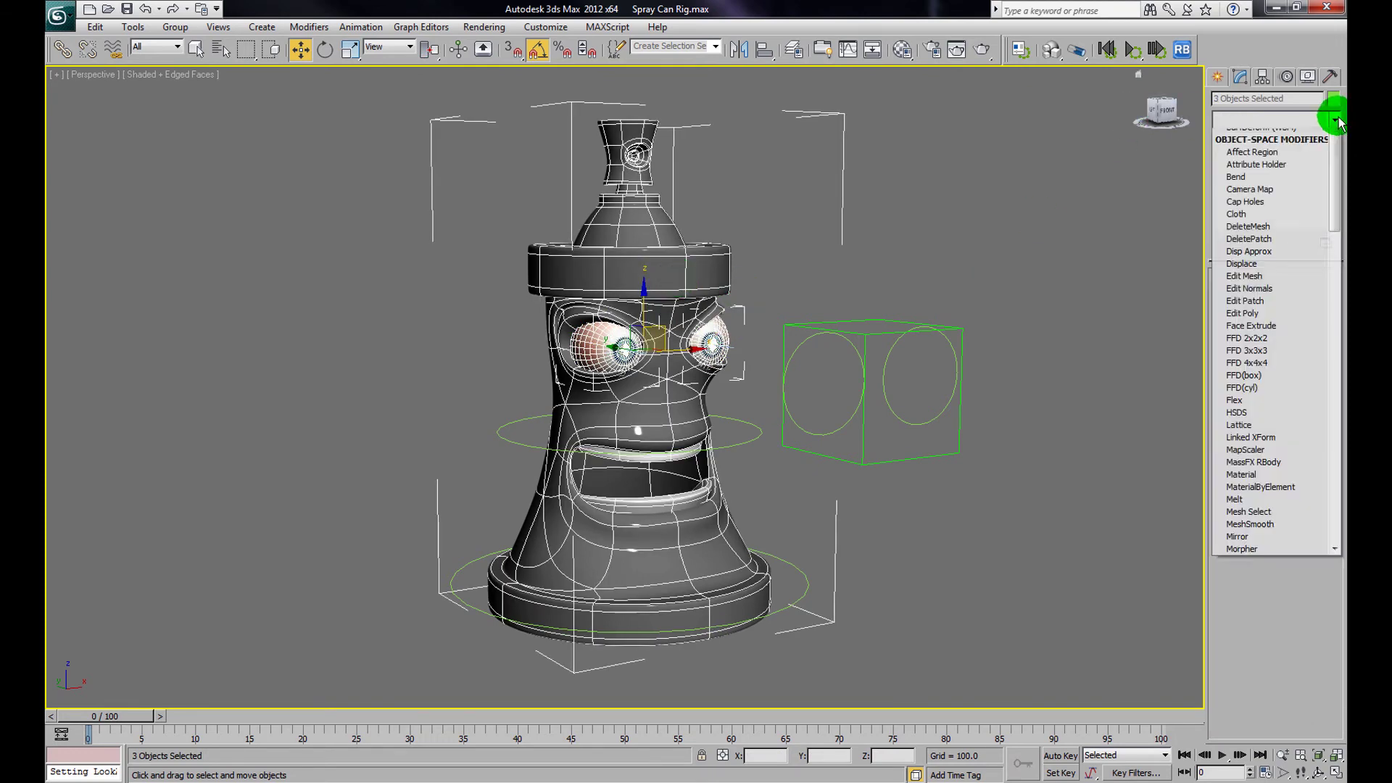
left_click(1258, 390)
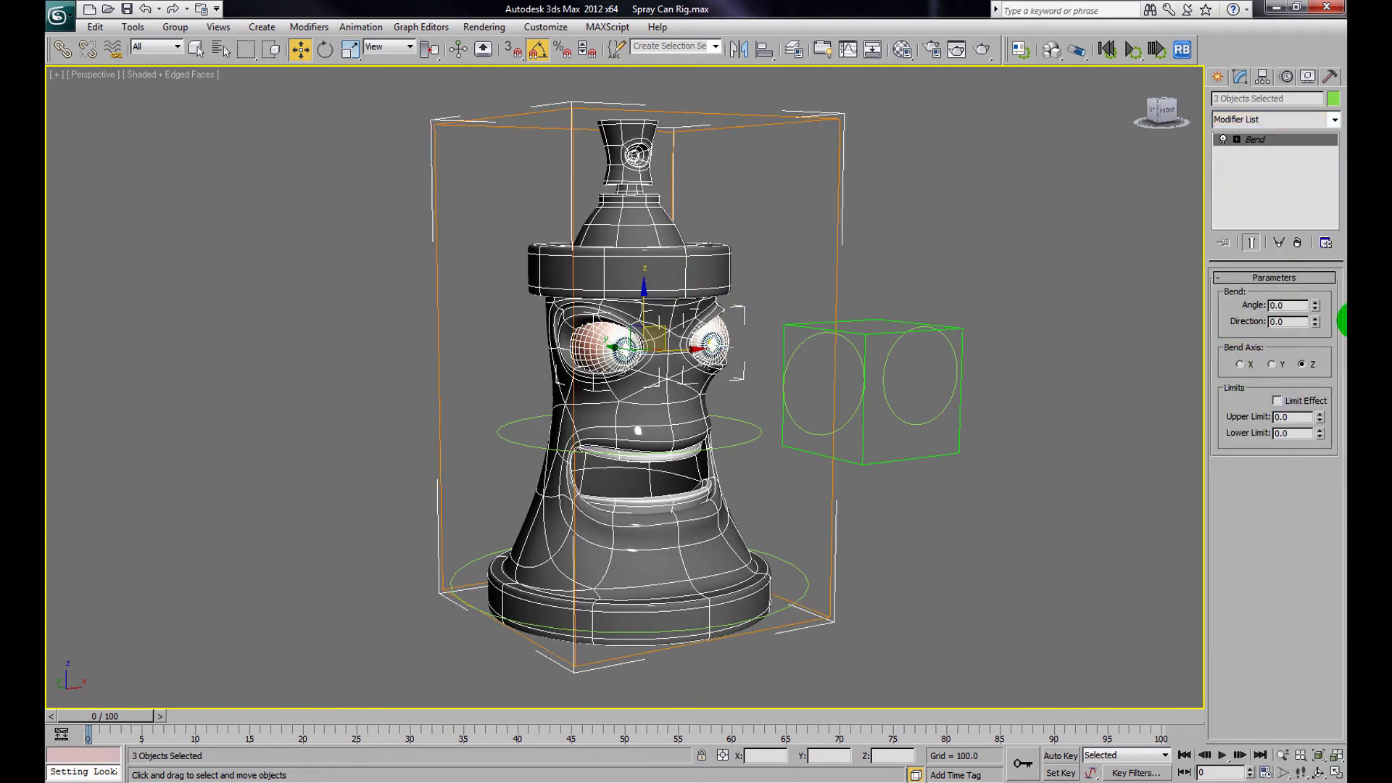
Hide the edged faces and set the Bend angle to 105 and direction to -84.5
key("F4")
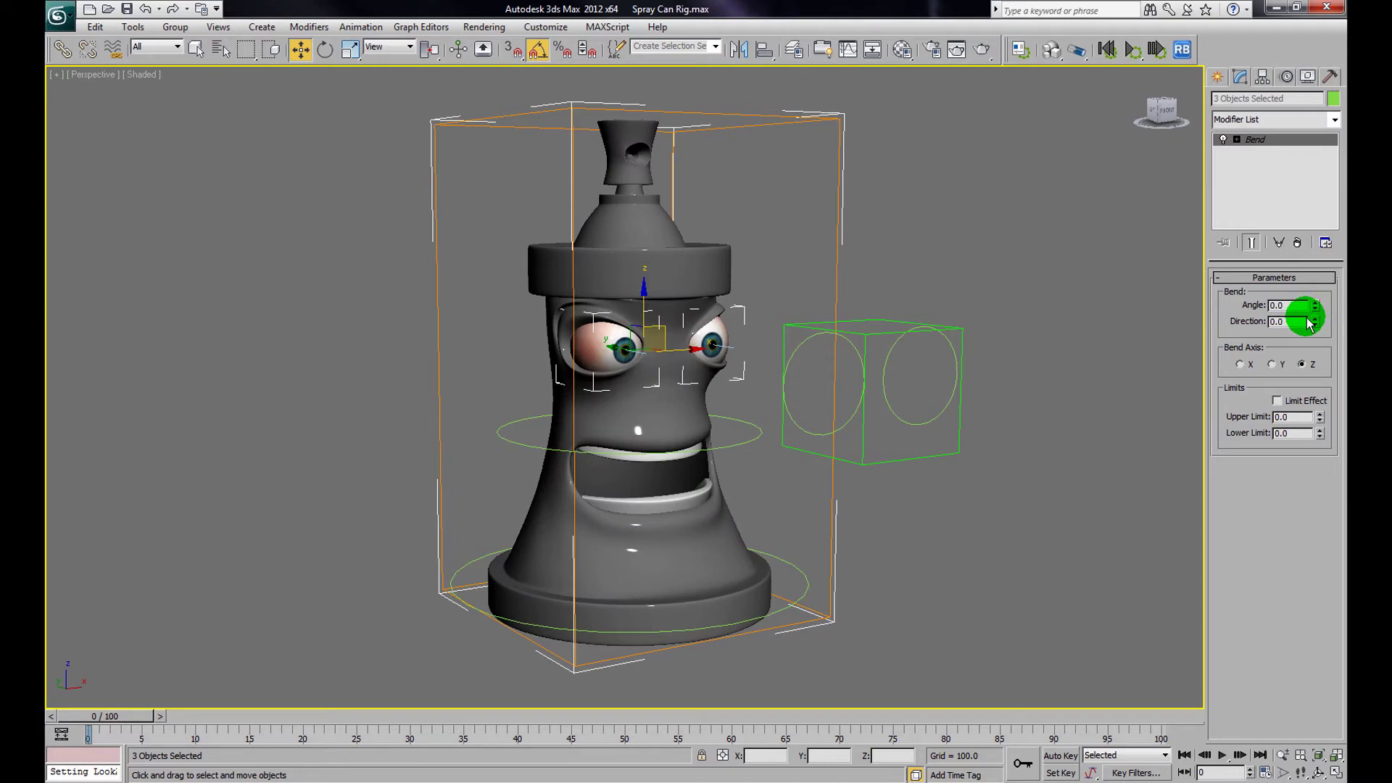
key("F4")
key("F4")
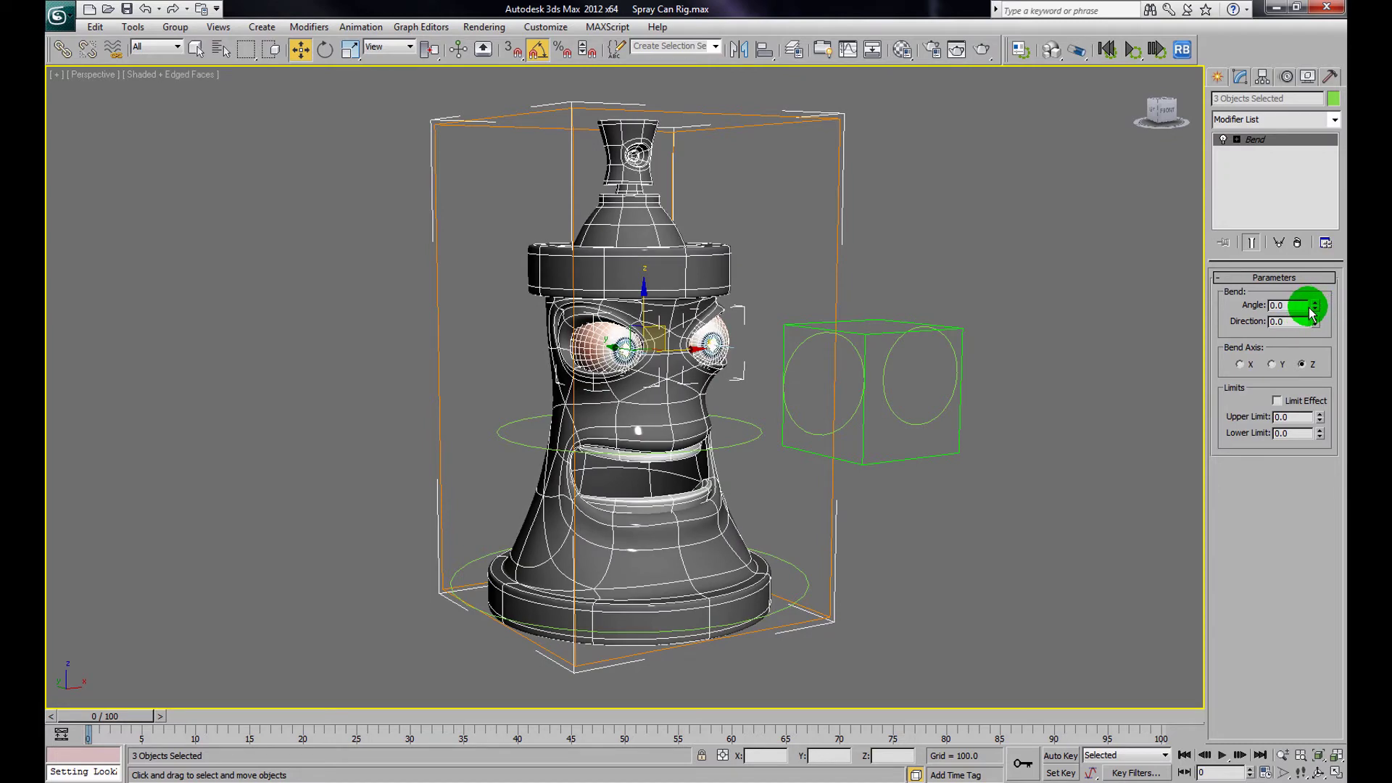
mouse_move(1317, 310)
left_mouse_down()
mouse_move(1311, 203)
mouse_move(1303, 516)
mouse_move(1301, 321)
mouse_move(1274, 162)
mouse_move(1320, 323)
mouse_move(1265, 56)
mouse_move(1296, 495)
mouse_move(1298, 456)
left_mouse_up()
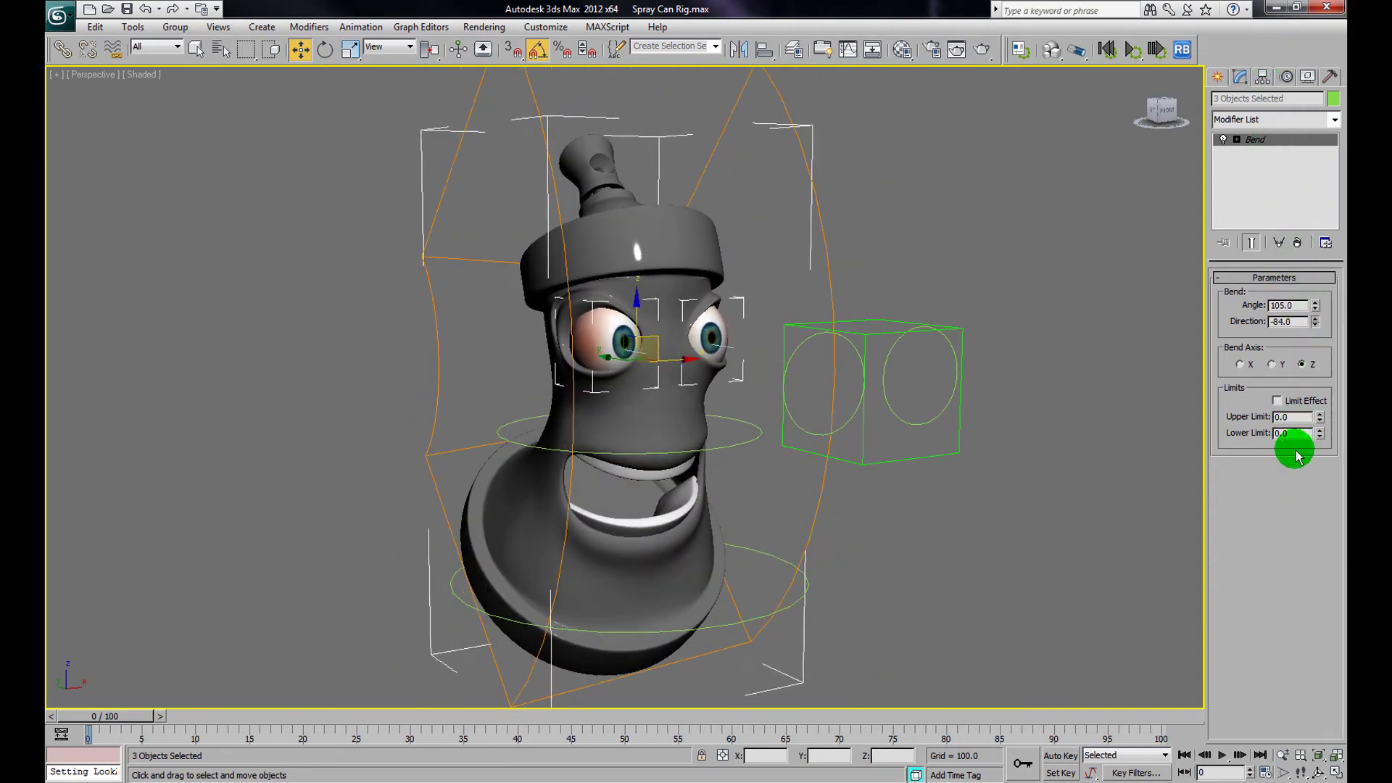
Try moving the Bend gizmo down to the can's base, and undo the move
left_click(1247, 141)
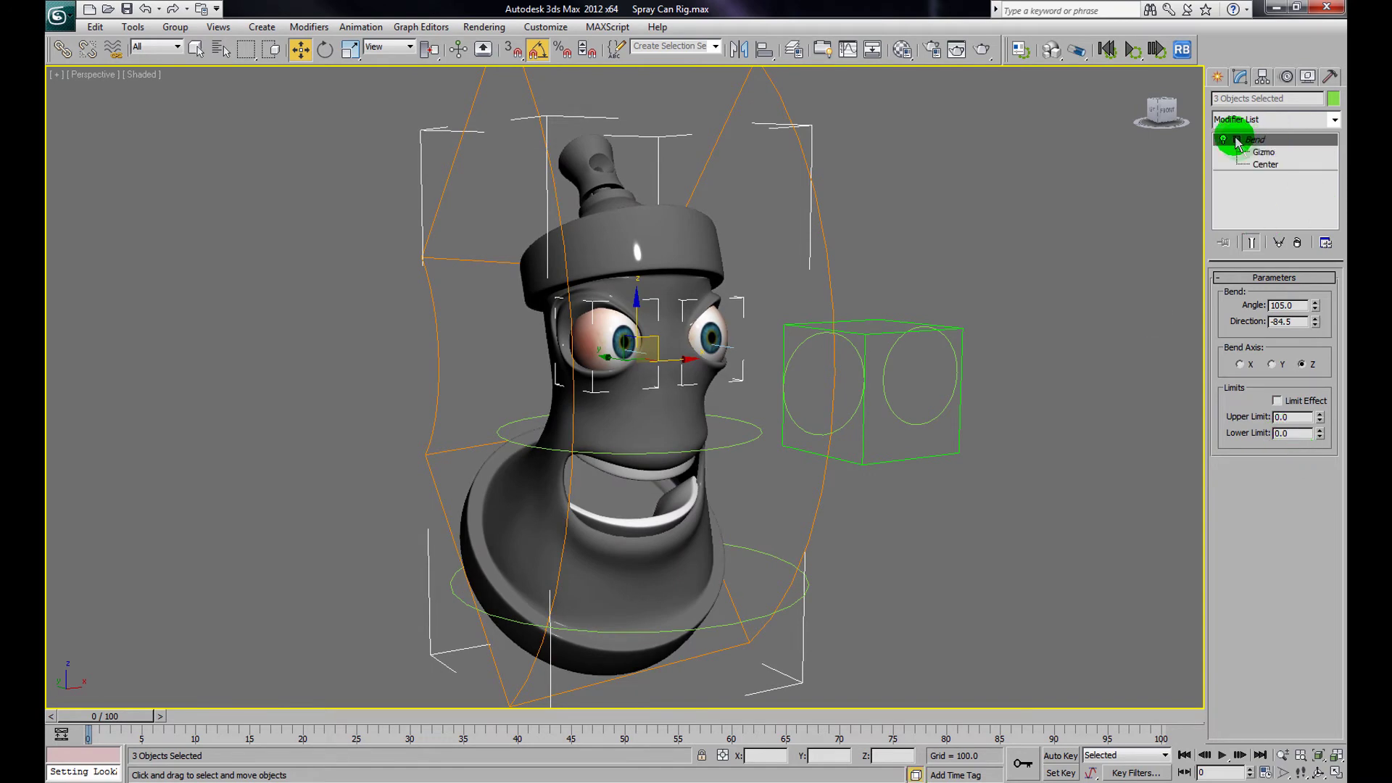
left_click(1263, 153)
left_click_drag(624, 335, 629, 557)
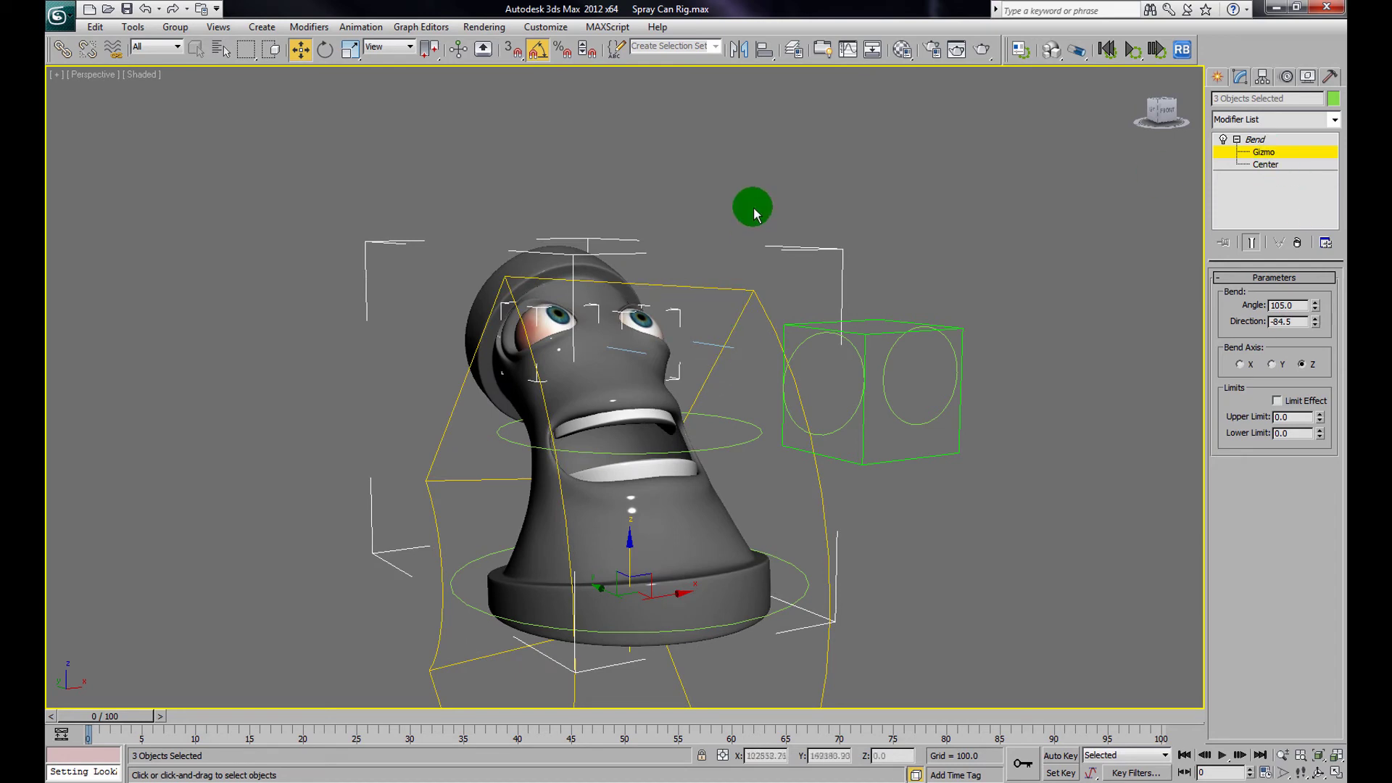
left_click(1237, 140)
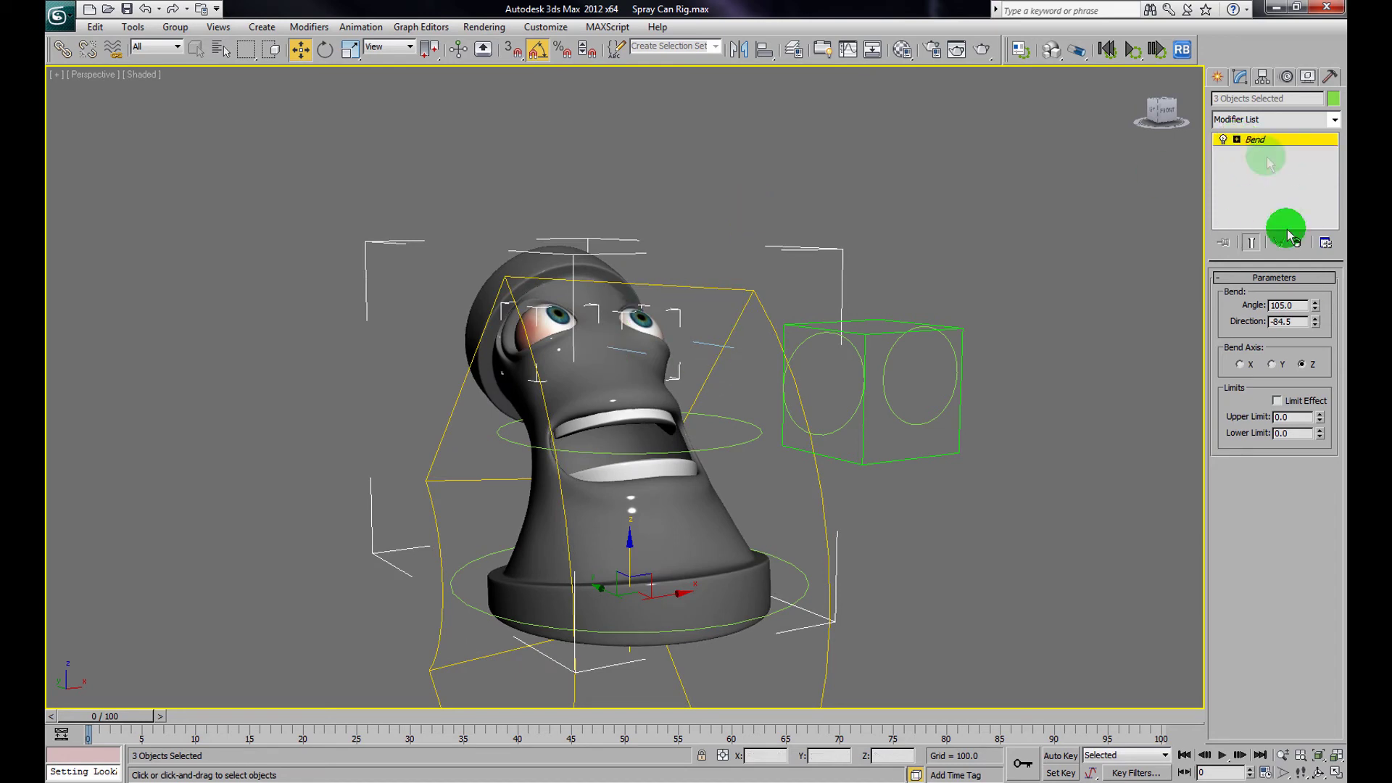
mouse_move(1318, 293)
left_mouse_down()
mouse_move(1296, 429)
mouse_move(1299, 360)
mouse_move(1307, 546)
mouse_move(1318, 290)
mouse_move(1256, 426)
mouse_move(1251, 481)
mouse_move(1125, 472)
mouse_move(899, 413)
mouse_move(858, 457)
mouse_move(914, 460)
mouse_move(850, 452)
mouse_move(902, 458)
mouse_move(831, 464)
left_mouse_up()
left_click_drag(883, 369, 890, 399)
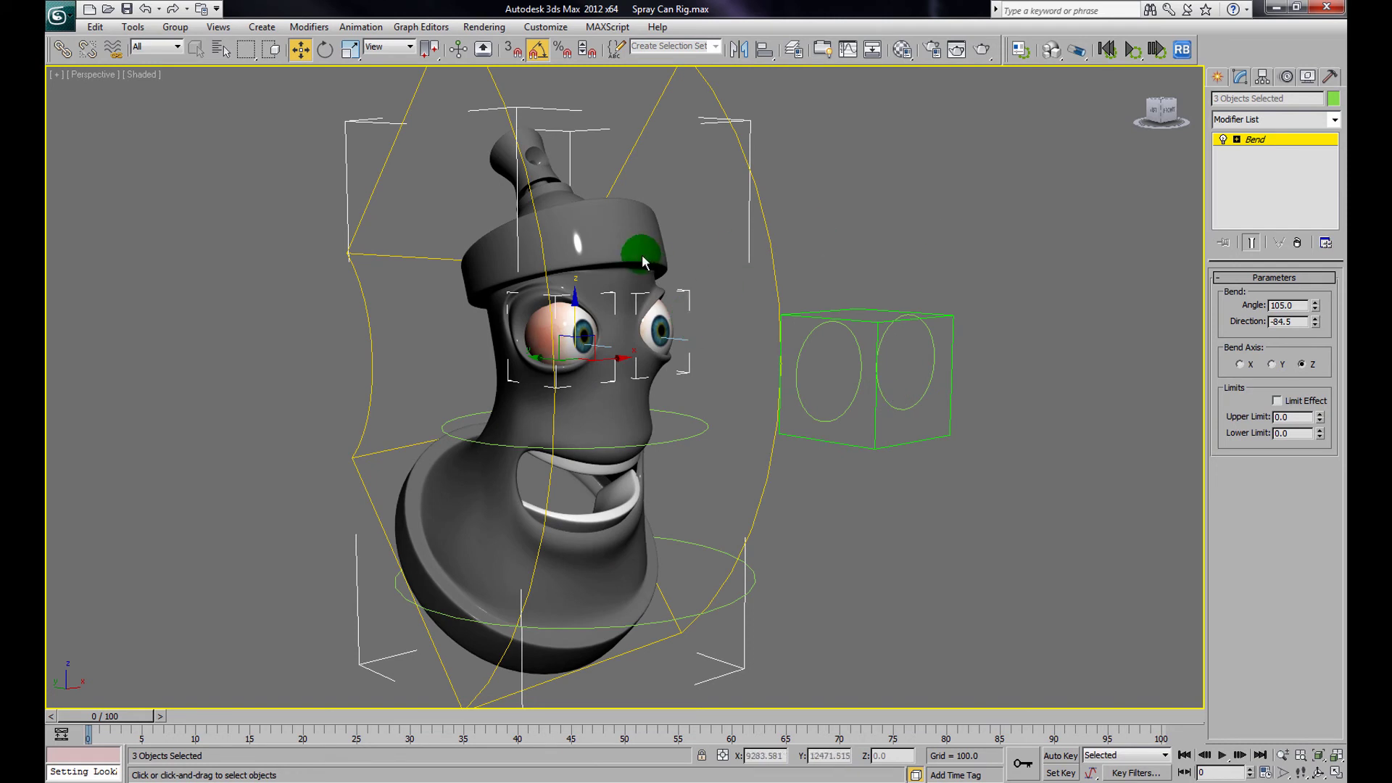
Delete the Bend and TurboSmooth modifiers from the Spray Can, leaving only its Editable Mesh
left_click(833, 248)
left_click(621, 242)
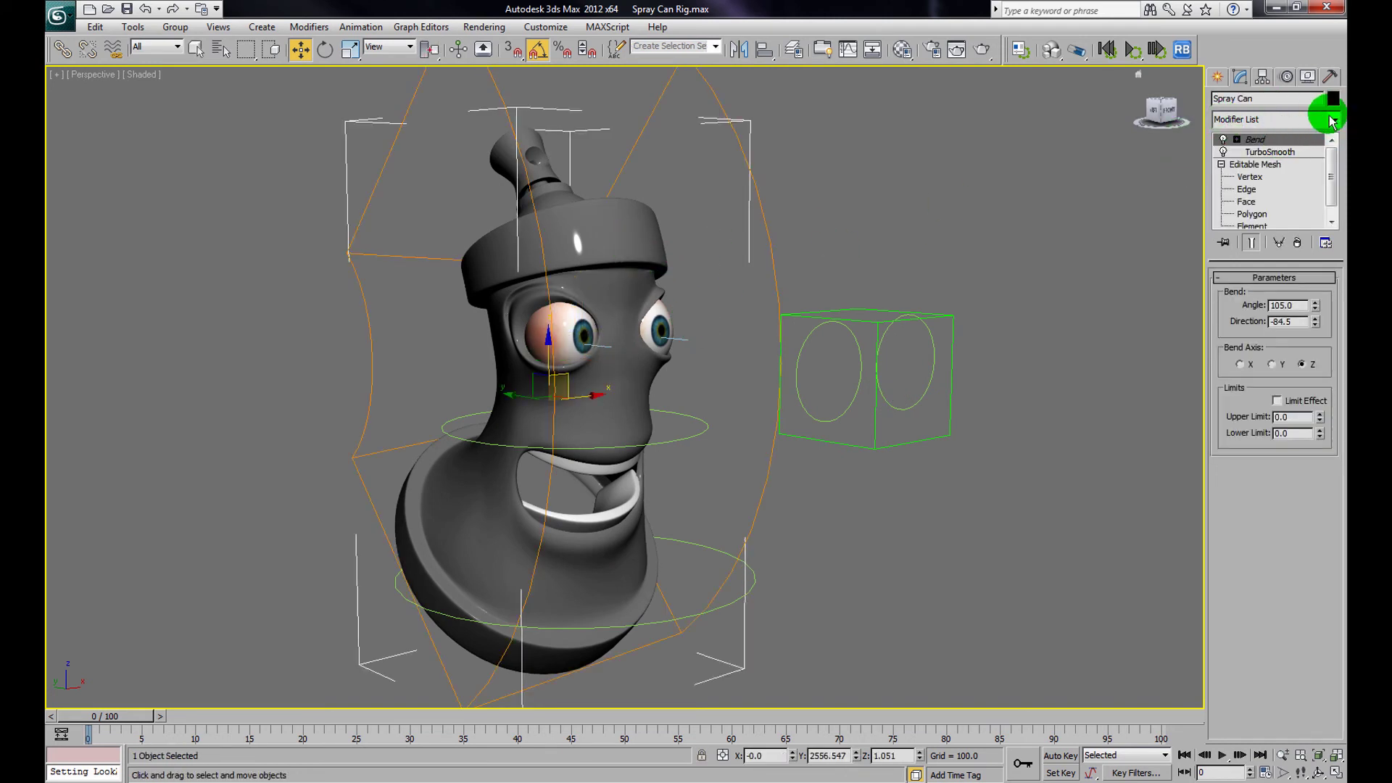
right_click(1299, 149)
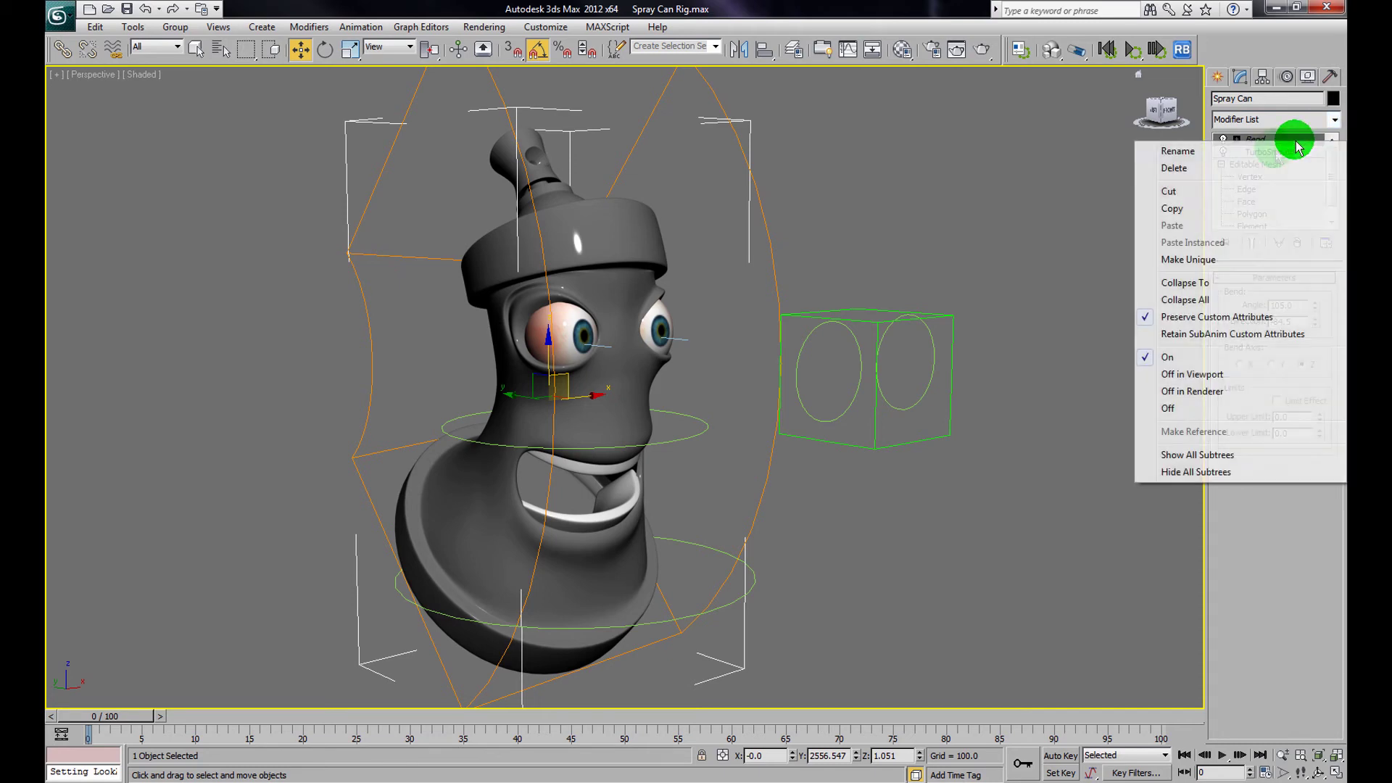
left_click(1222, 164)
right_click(1236, 140)
left_click(1238, 165)
left_click(935, 227)
left_click(550, 338)
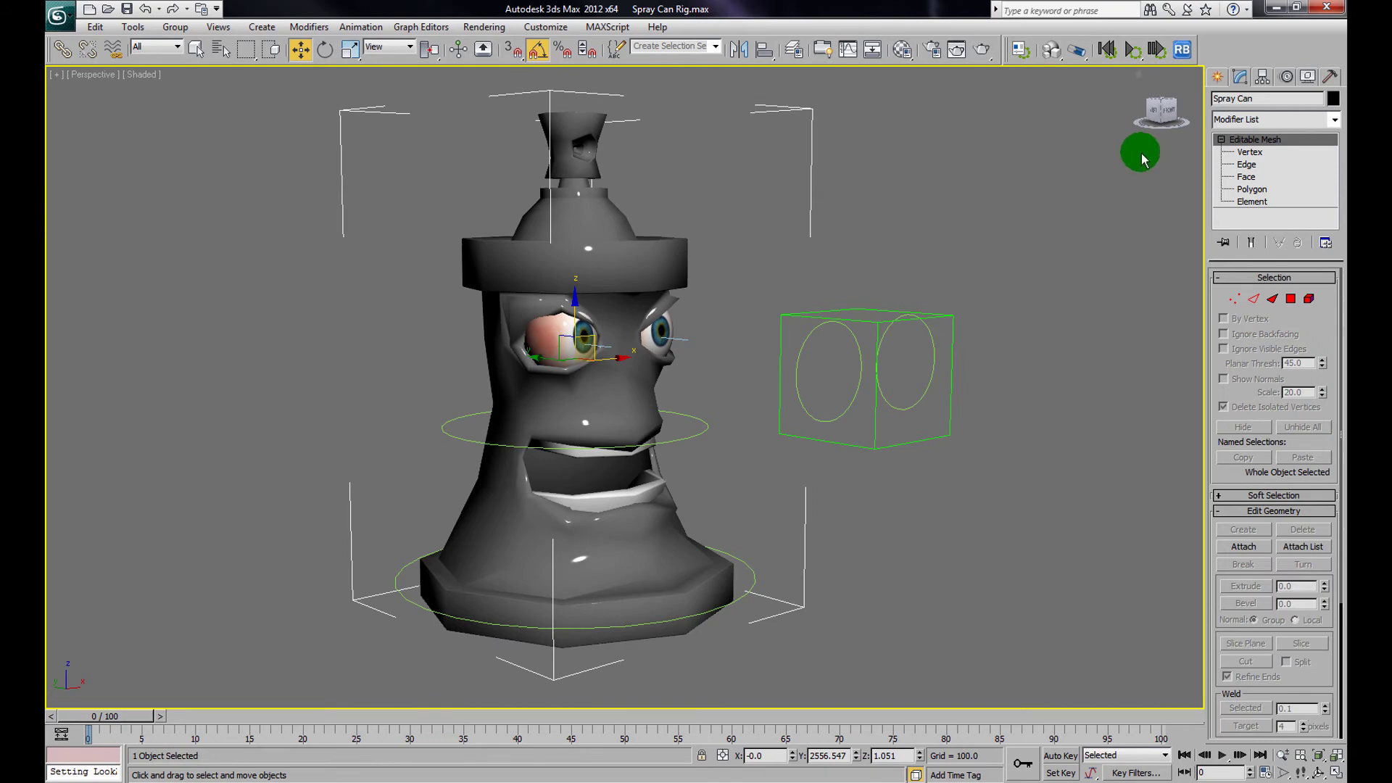
Show edged faces and select all vertices of the nozzle on top of the Spray Can mesh
middle_click_drag(810, 273, 799, 266, "alt")
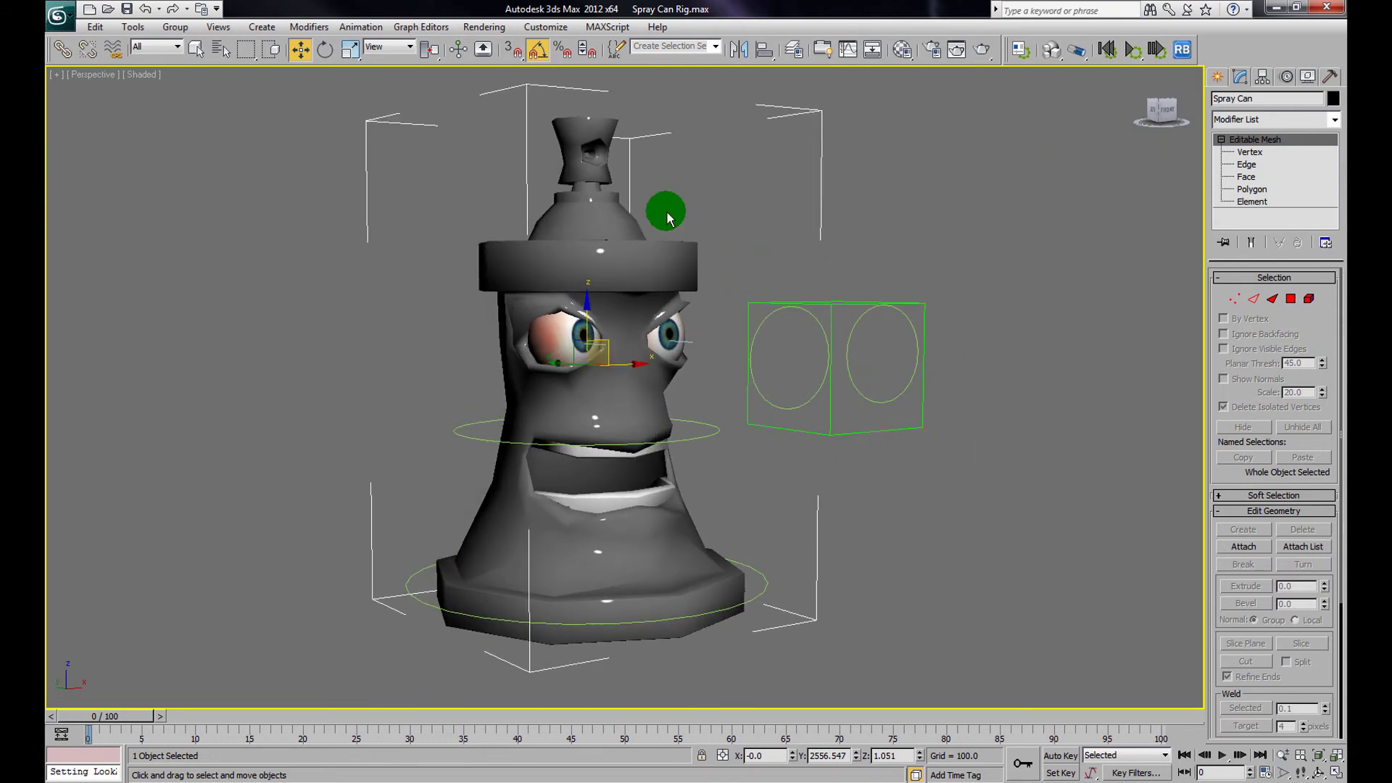
middle_click_drag(668, 216, 709, 286)
key("F4")
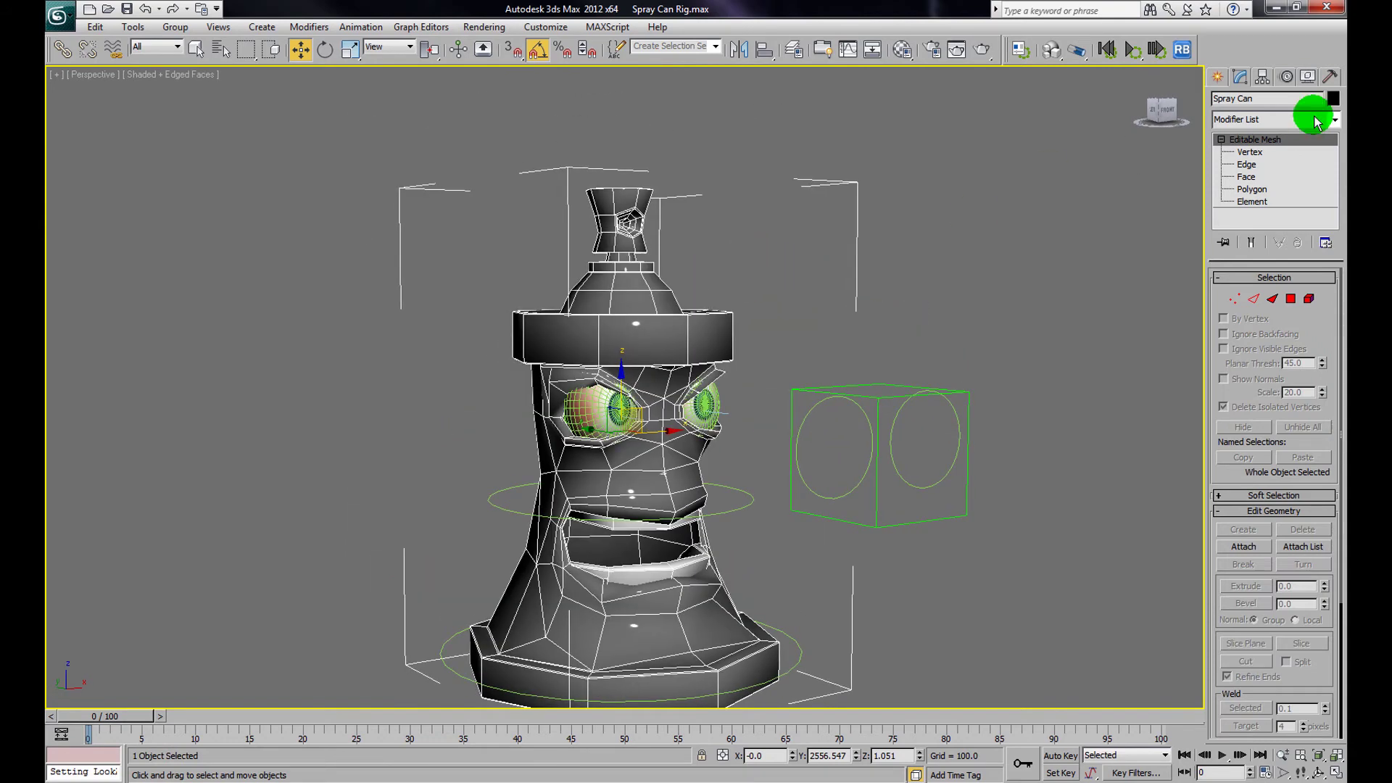
left_click(1252, 153)
scroll(573, 239, "up", 3)
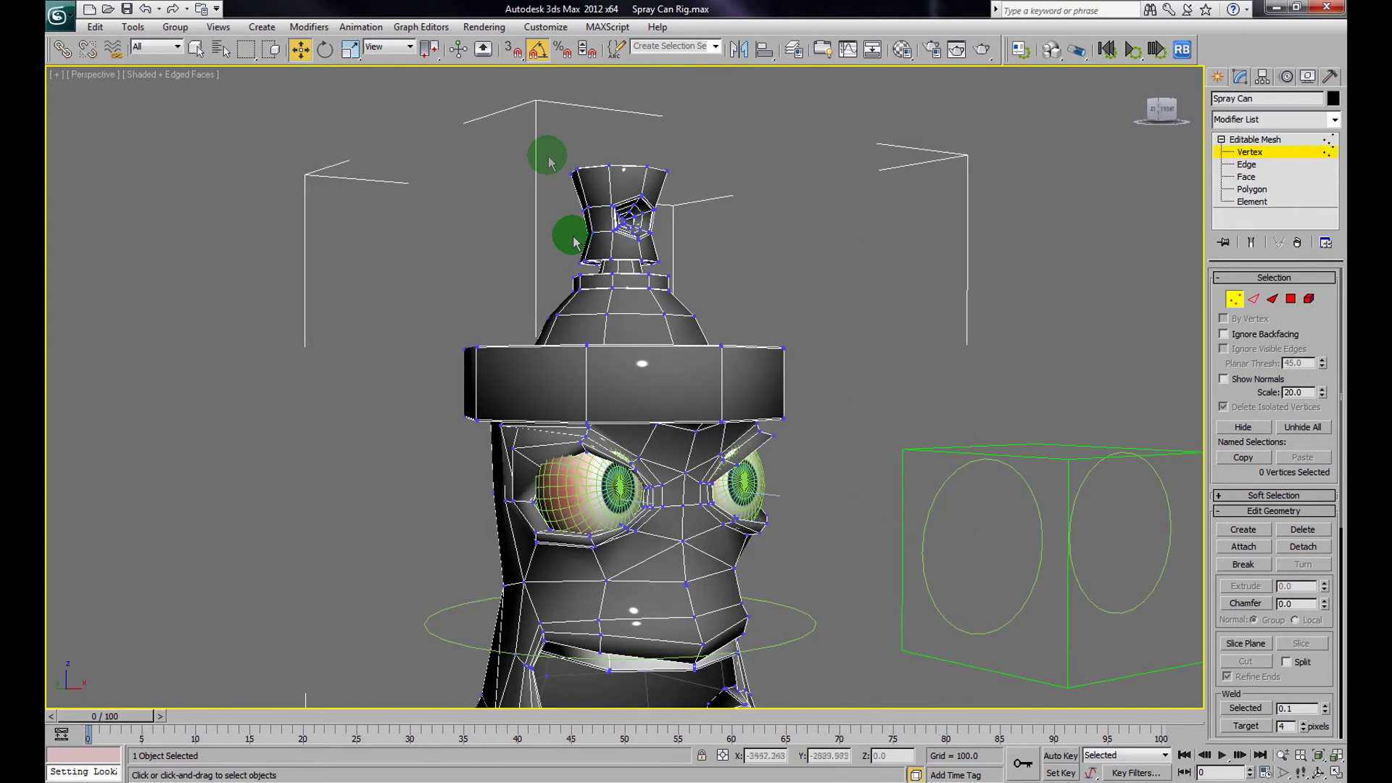
left_click_drag(565, 178, 701, 274)
middle_click_drag(701, 274, 747, 270, "alt")
Apply a Flex modifier to the selected nozzle vertices and add an Edit Mesh modifier on top for the whole Spray Can
left_click(1313, 117)
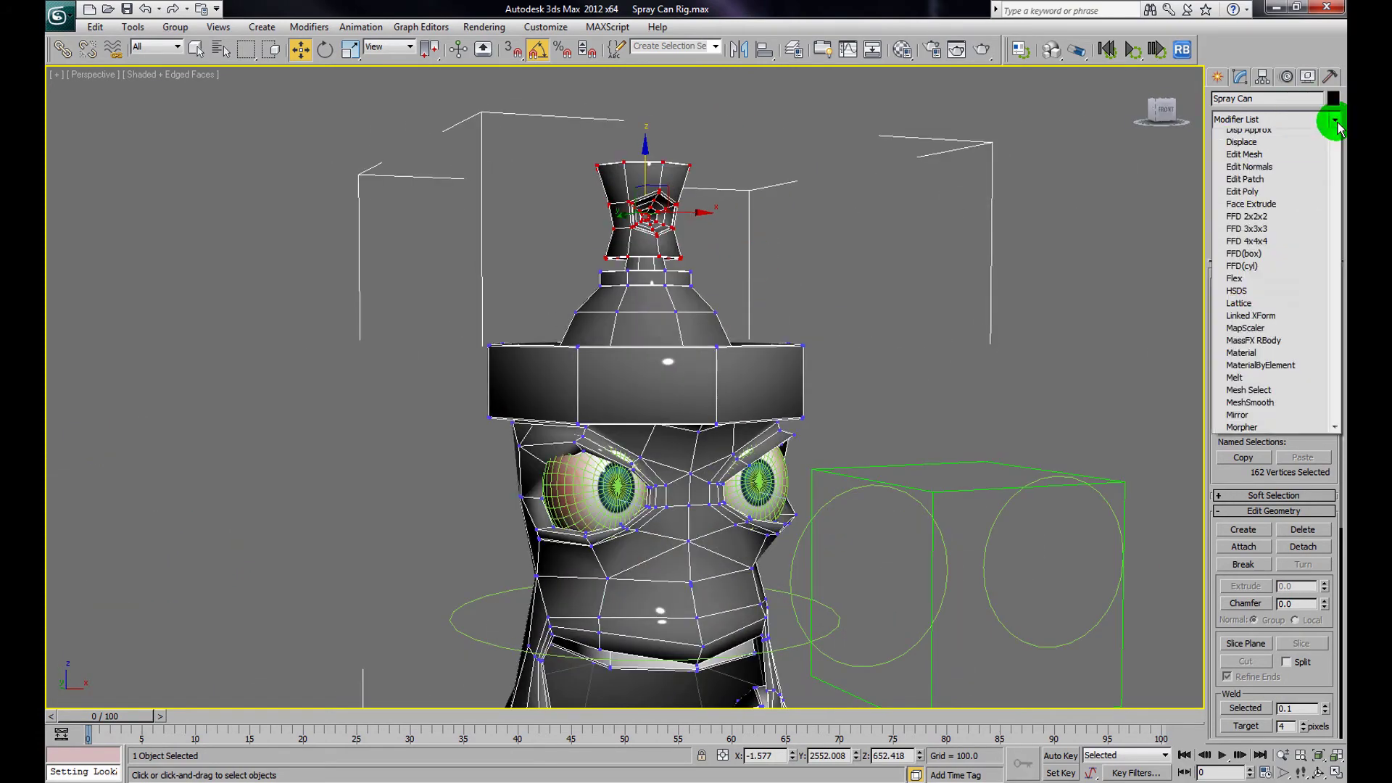
left_click_drag(1336, 217, 1343, 660)
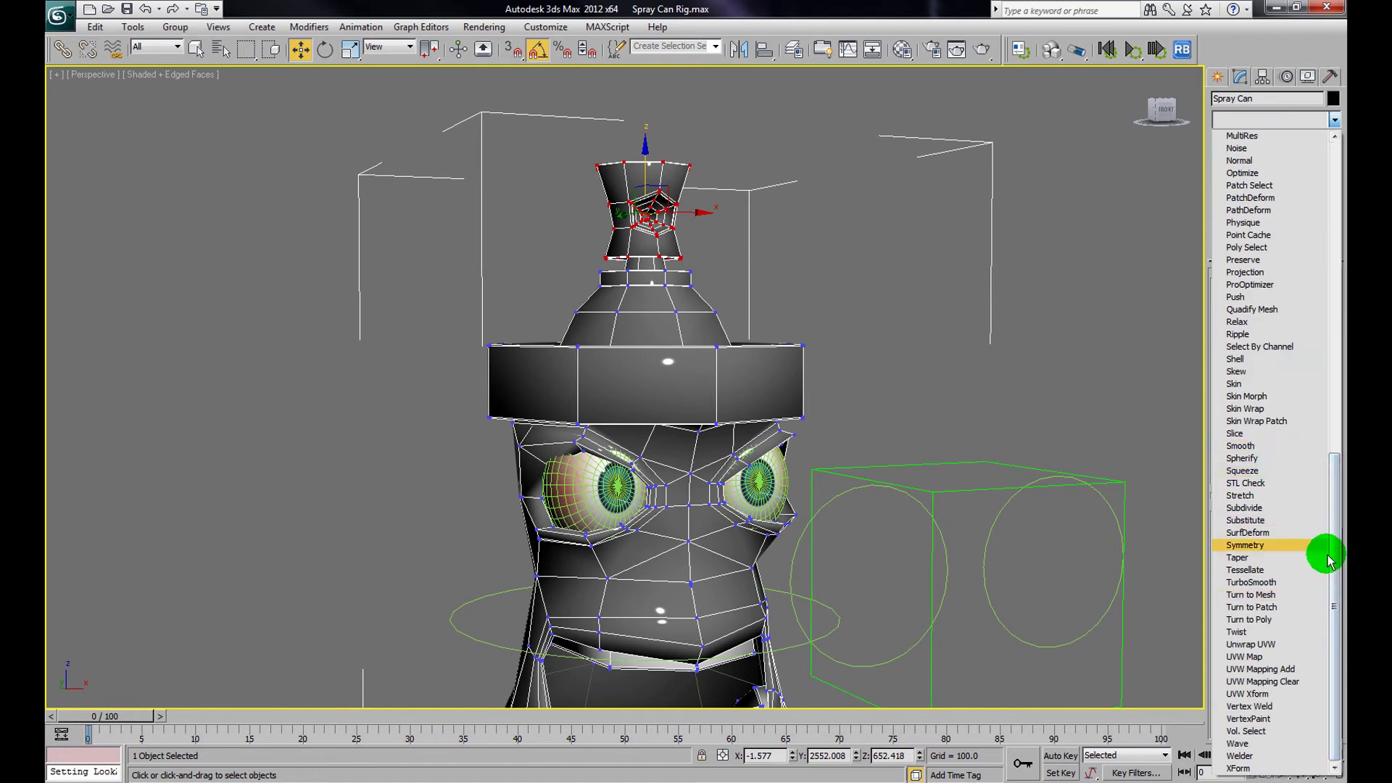
left_click_drag(1332, 553, 1331, 435)
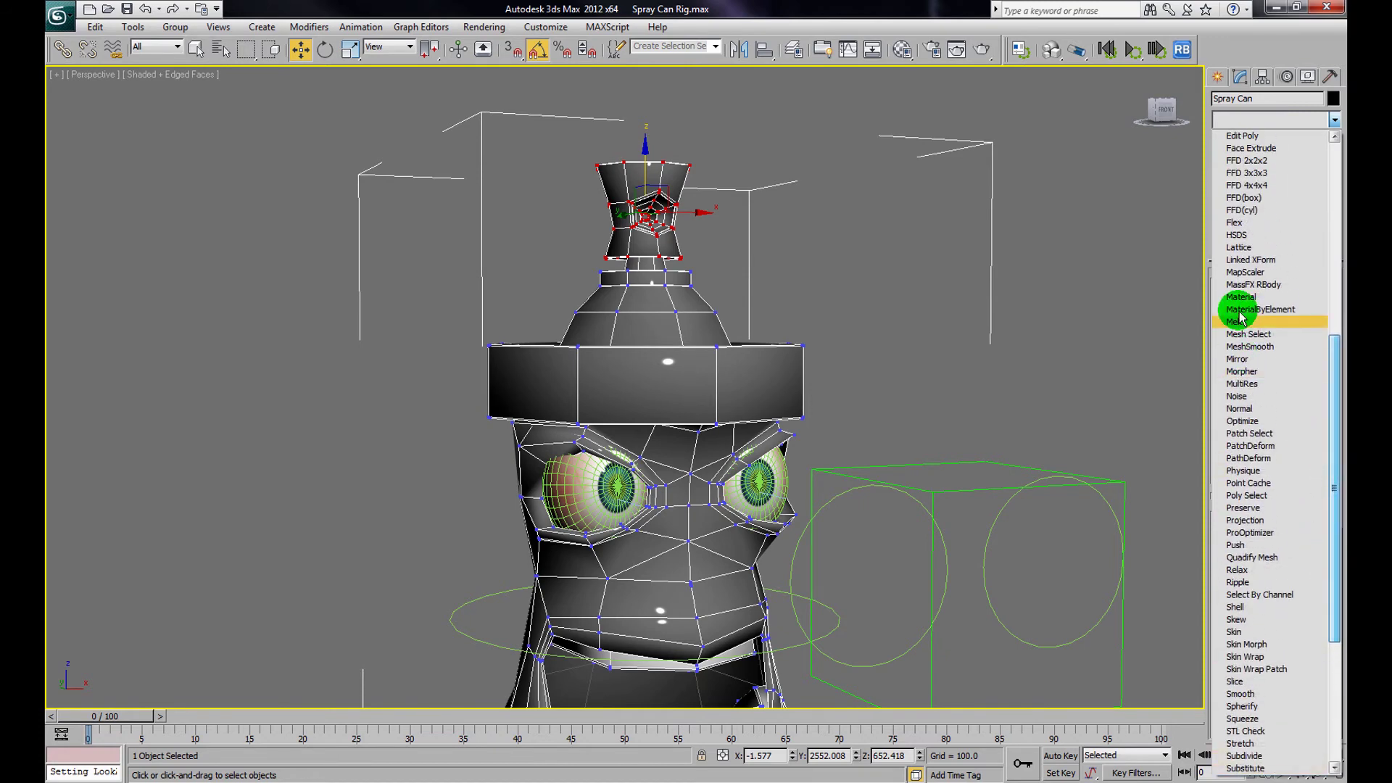
left_click(1239, 221)
middle_click_drag(842, 340, 836, 343, "alt")
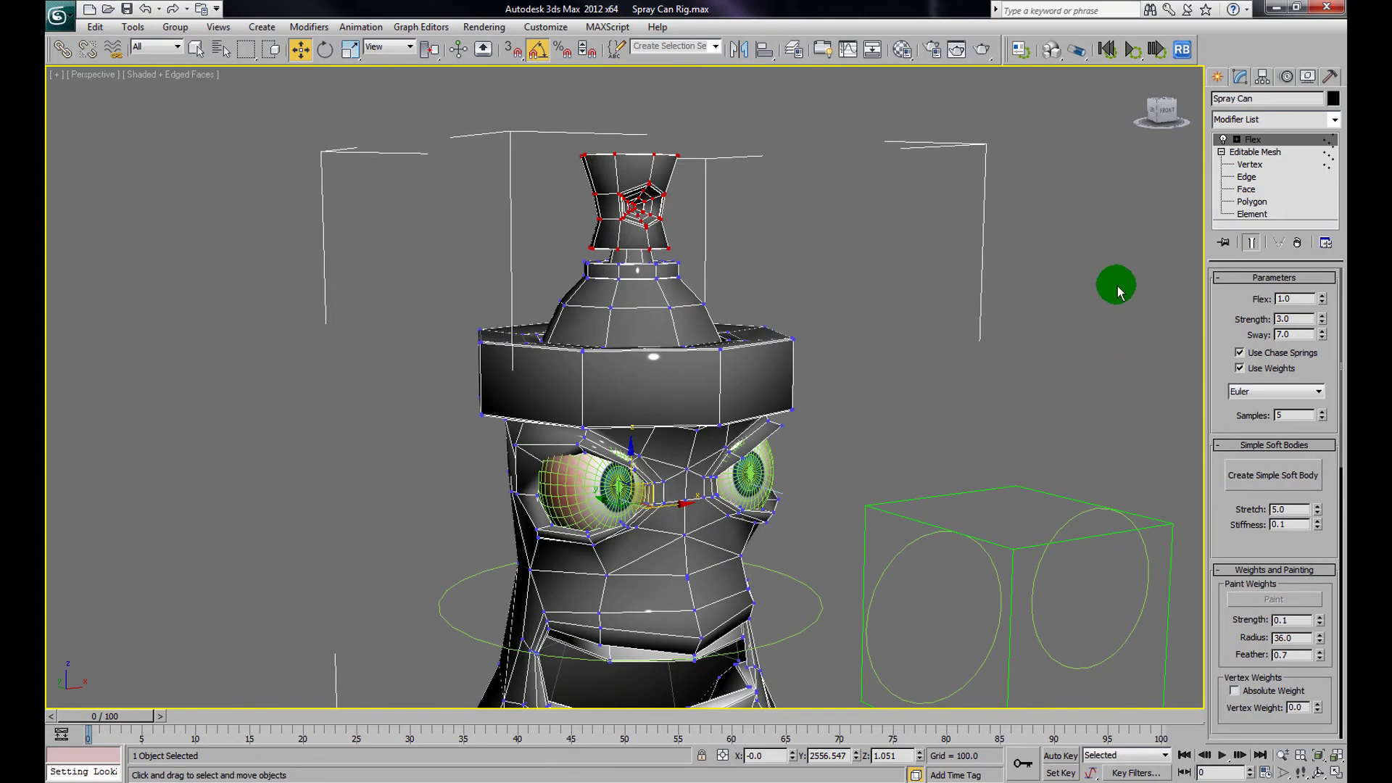
mouse_move(77, 723)
left_mouse_down()
mouse_move(404, 764)
mouse_move(129, 769)
mouse_move(421, 780)
mouse_move(63, 771)
left_mouse_up()
middle_click_drag(802, 404, 747, 399, "alt")
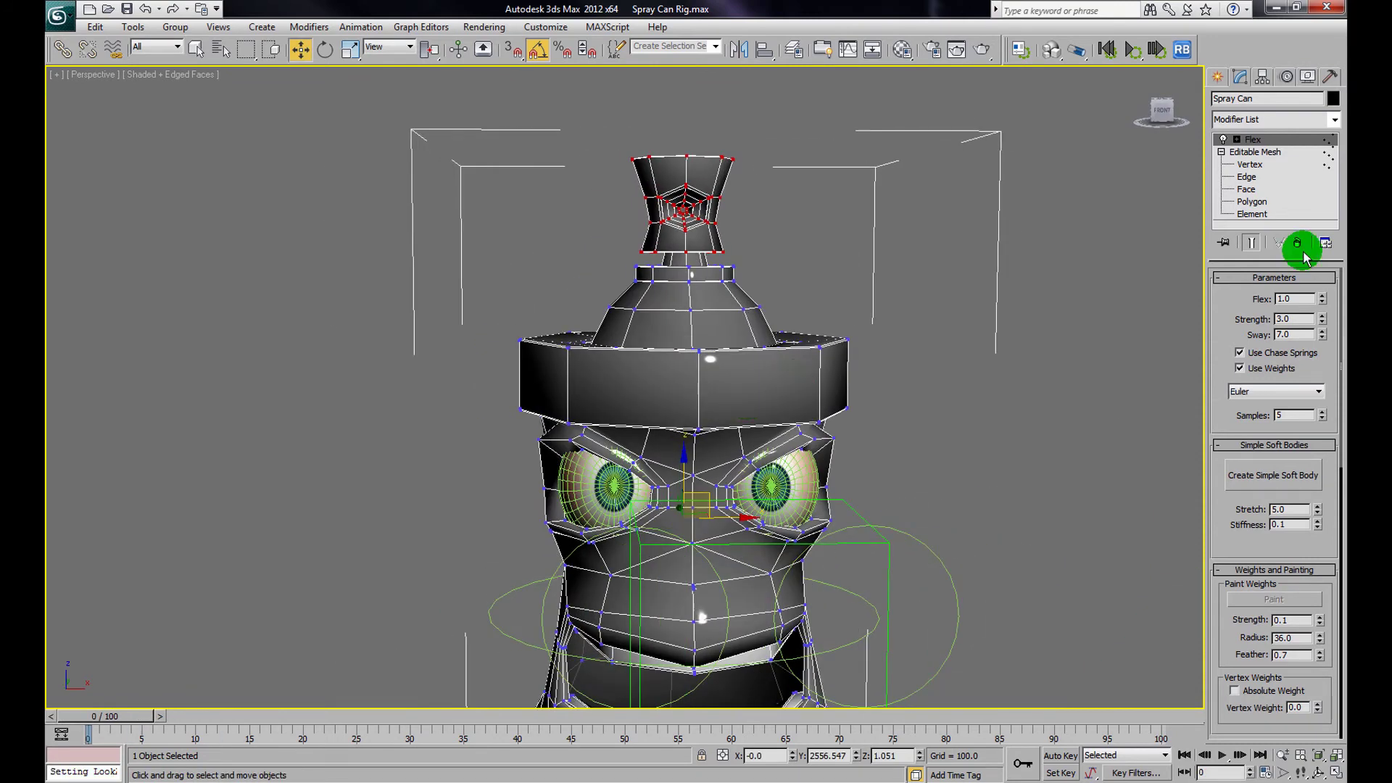
left_click(1334, 121)
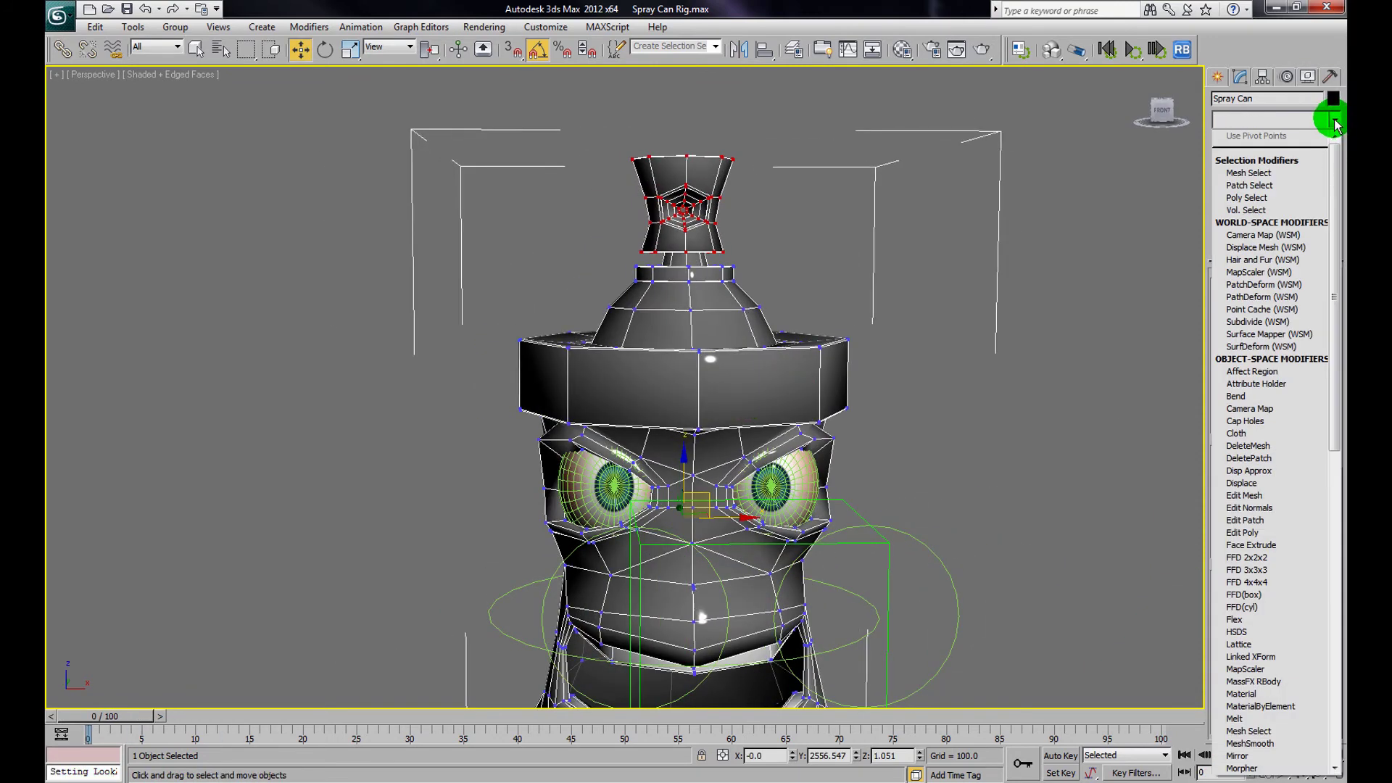
left_click_drag(1263, 502, 1264, 498)
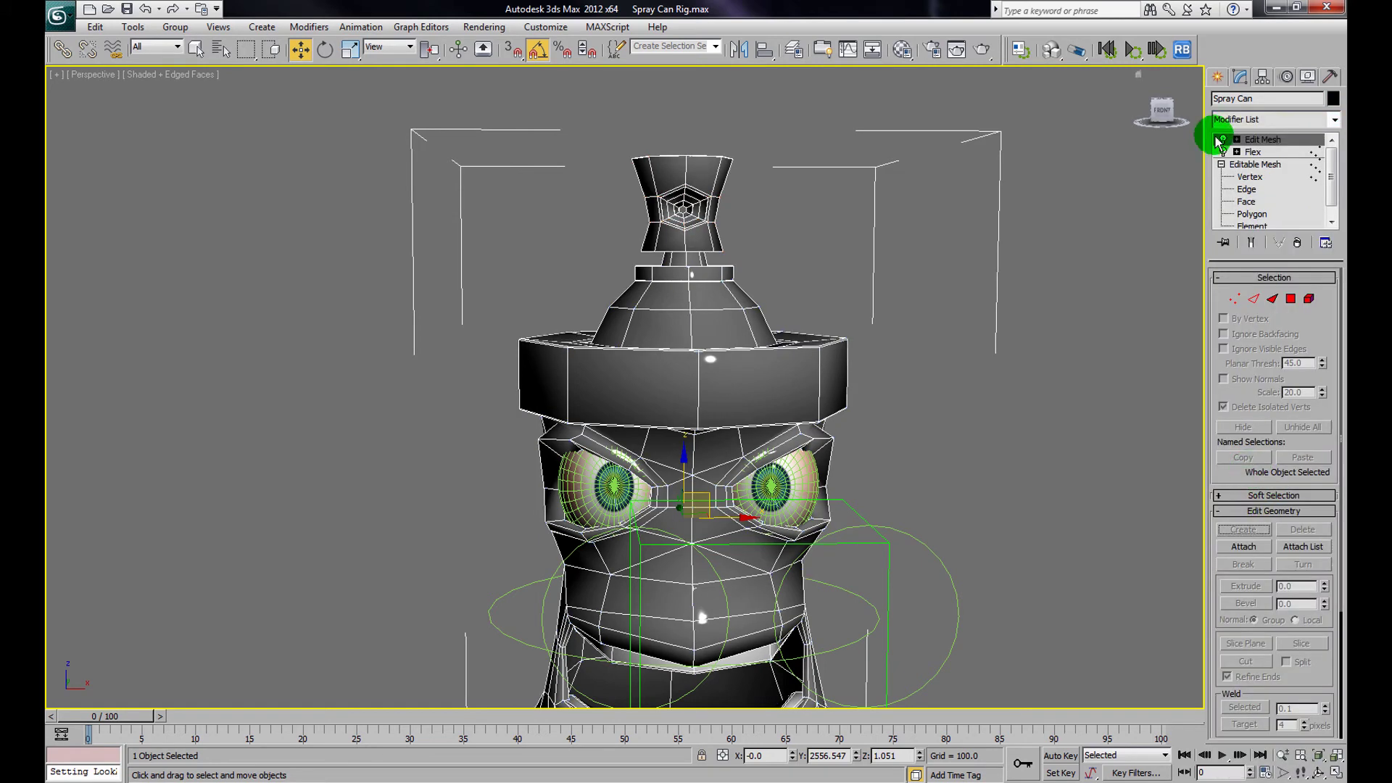
Select the Spray Can together with both eyes and apply one shared Bend modifier on the Z axis, bending them sideways
scroll(904, 242, "down", 3)
mouse_move(919, 297)
middle_mouse_down()
mouse_move(905, 242)
mouse_move(913, 261)
middle_mouse_up()
left_click(722, 404, "ctrl")
middle_click_drag(827, 389, 786, 366, "alt")
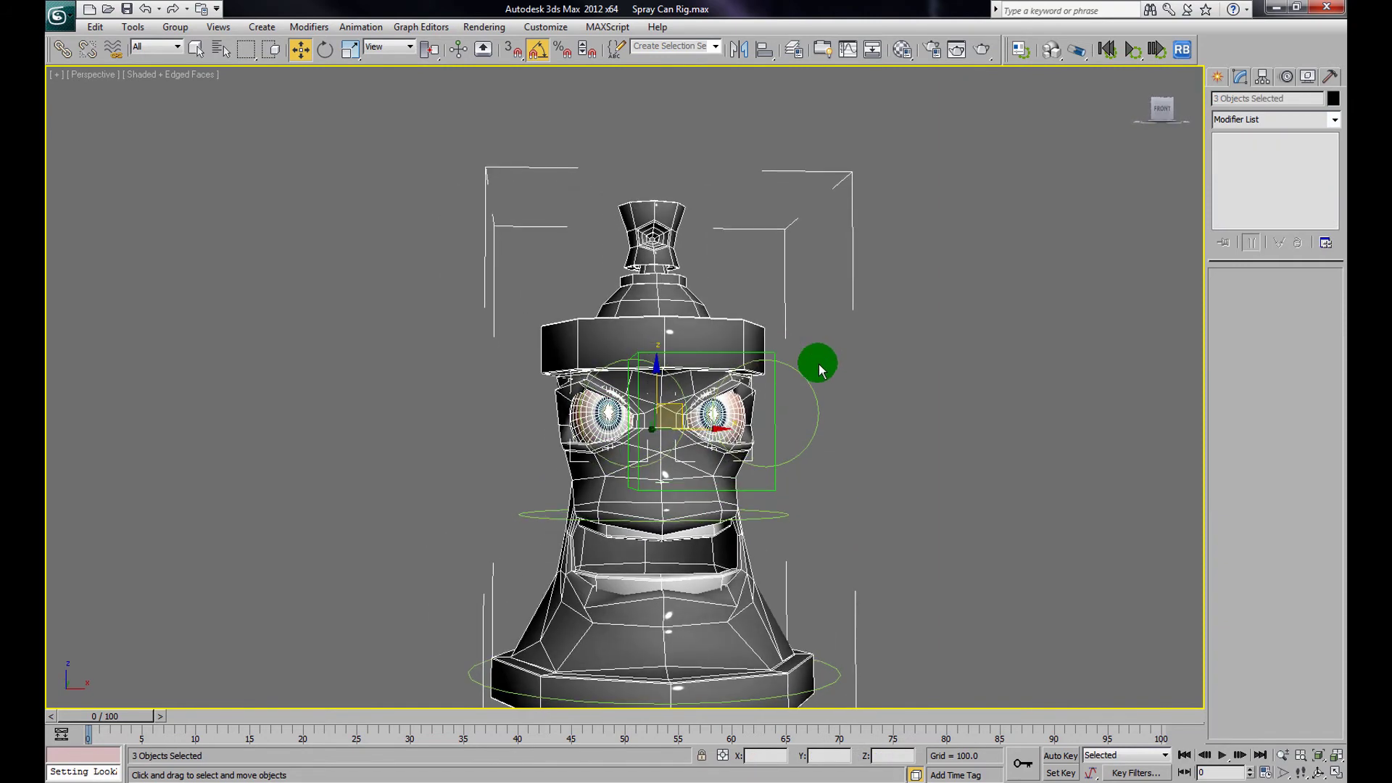
left_click(1333, 120)
left_click_drag(1298, 431, 1269, 396)
middle_click_drag(911, 379, 1007, 392, "alt")
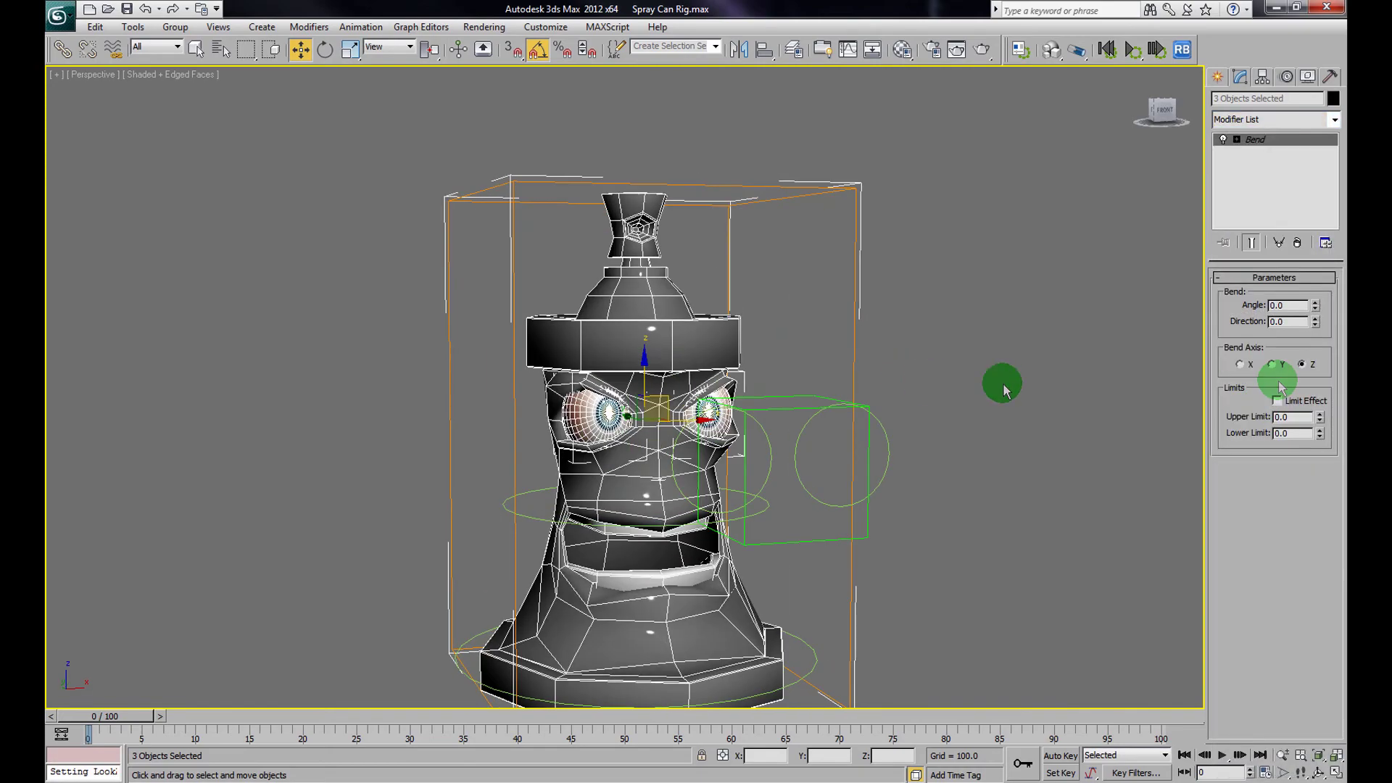
mouse_move(1315, 308)
left_mouse_down()
mouse_move(1267, 162)
mouse_move(1336, 491)
mouse_move(1189, 55)
mouse_move(1283, 454)
mouse_move(1287, 225)
left_mouse_up()
Add a shared TurboSmooth modifier above the Bend with 3 iterations and Isoline Display enabled
left_click(1328, 129)
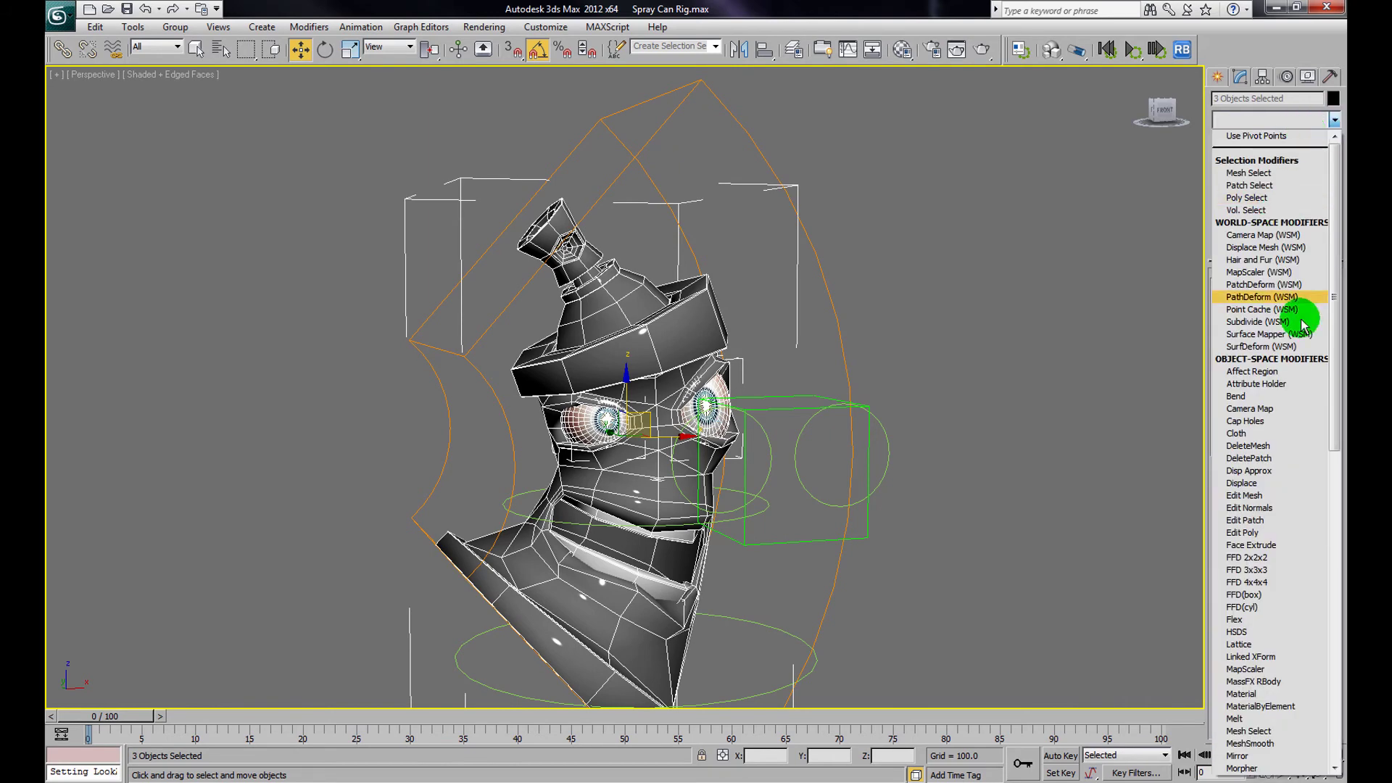
left_click_drag(1330, 379, 1330, 653)
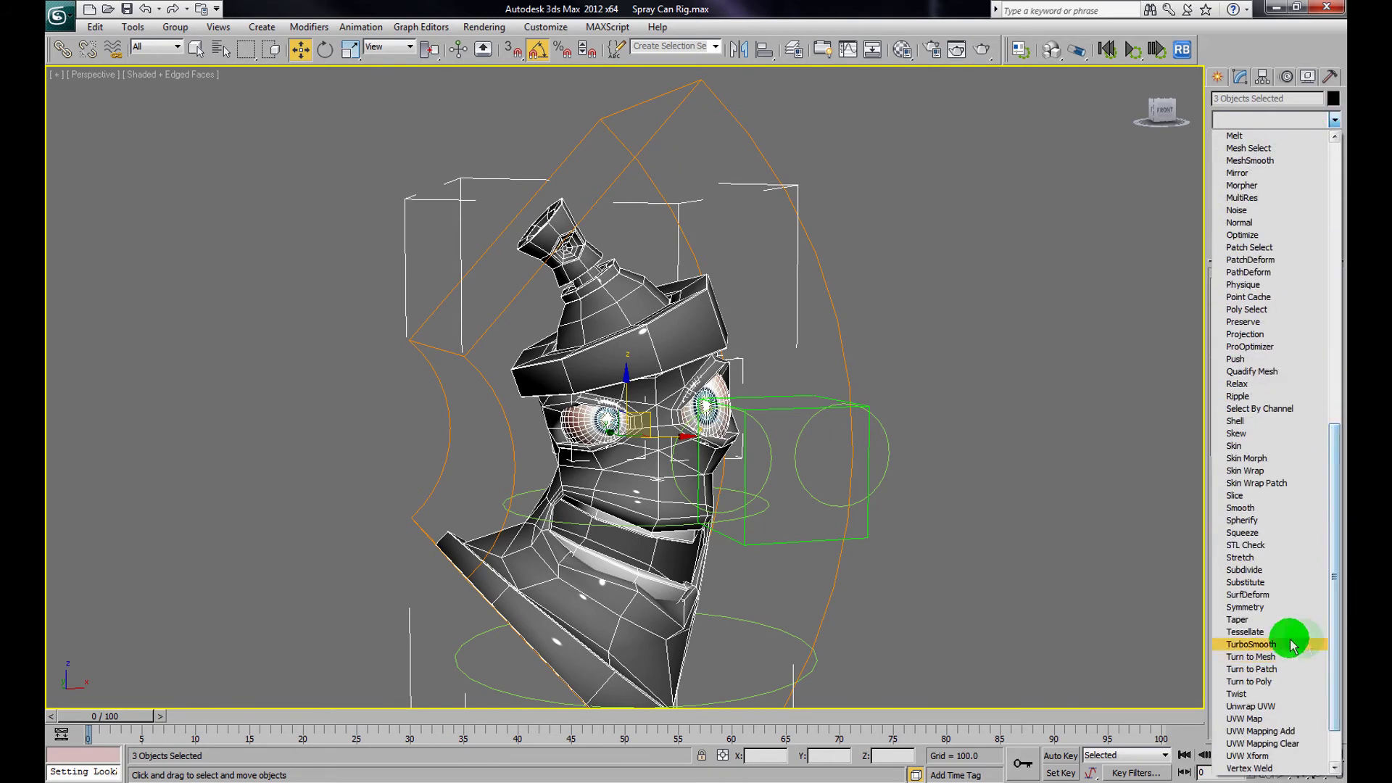
left_click(1279, 636)
left_click(1324, 299)
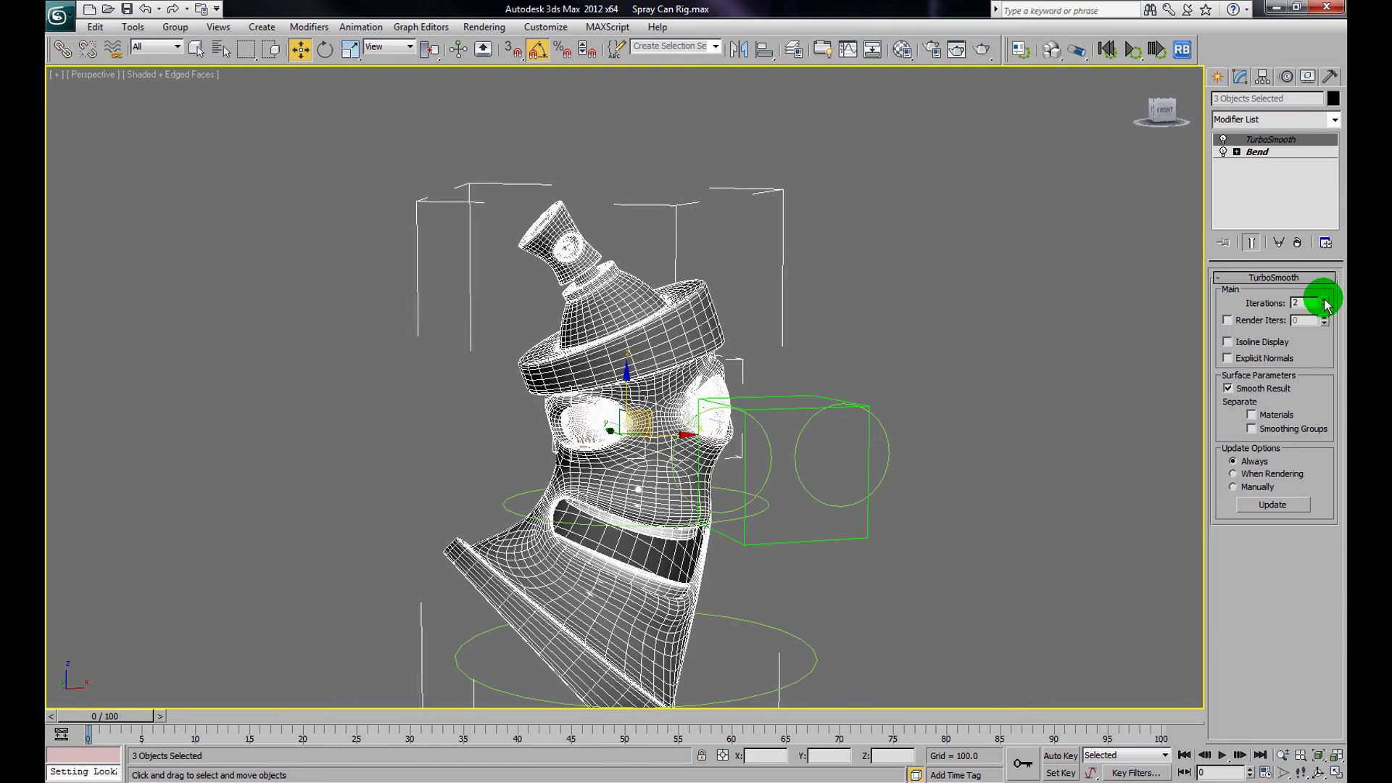
left_click(1229, 344)
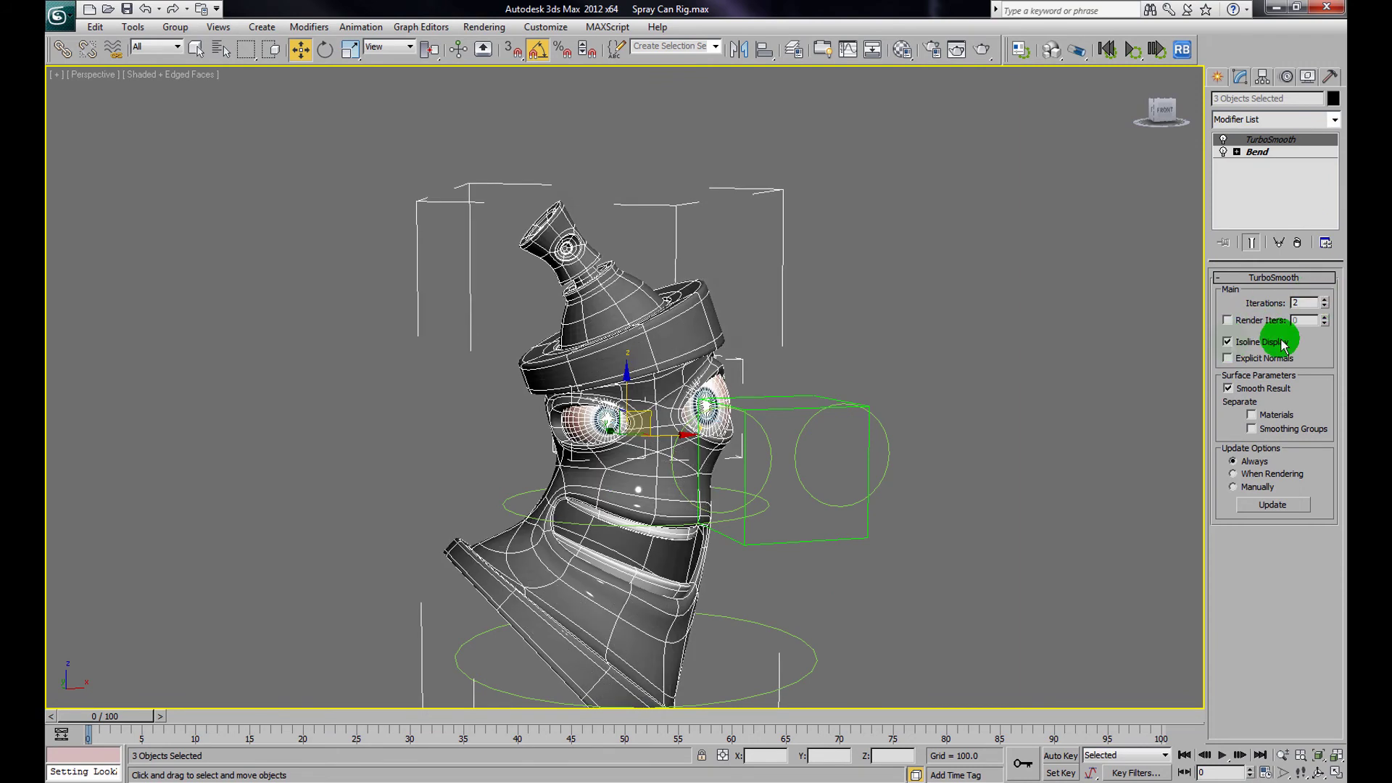
Select both eyes and set their object color to black
left_click(1114, 326)
mouse_move(1113, 326)
middle_mouse_down("alt")
mouse_move(802, 249)
mouse_move(770, 313)
middle_mouse_up("alt")
left_click(518, 273)
left_click(607, 247, "ctrl")
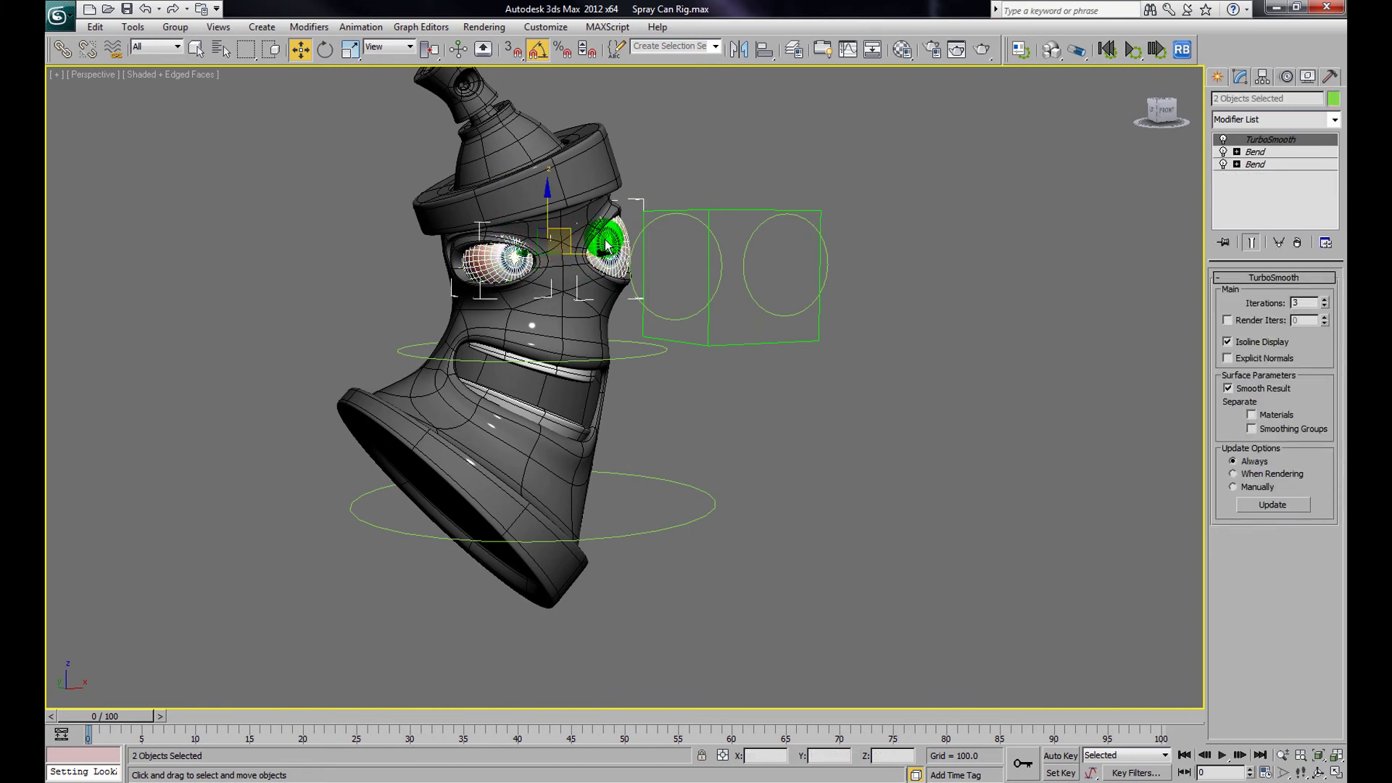
left_click(1331, 108)
left_click(815, 433)
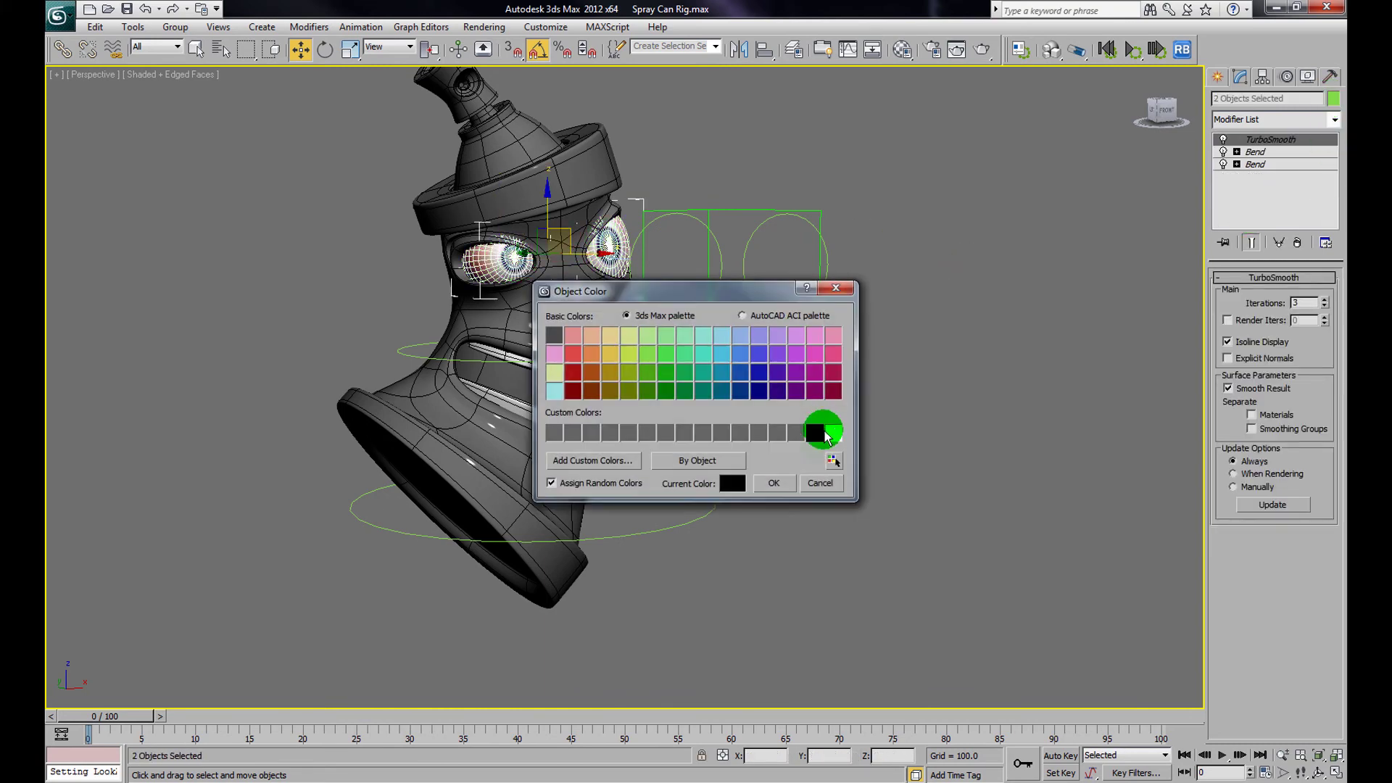
Select the main eye control with both eye circles and try moving them to test the eyes' tracking
left_click(935, 415)
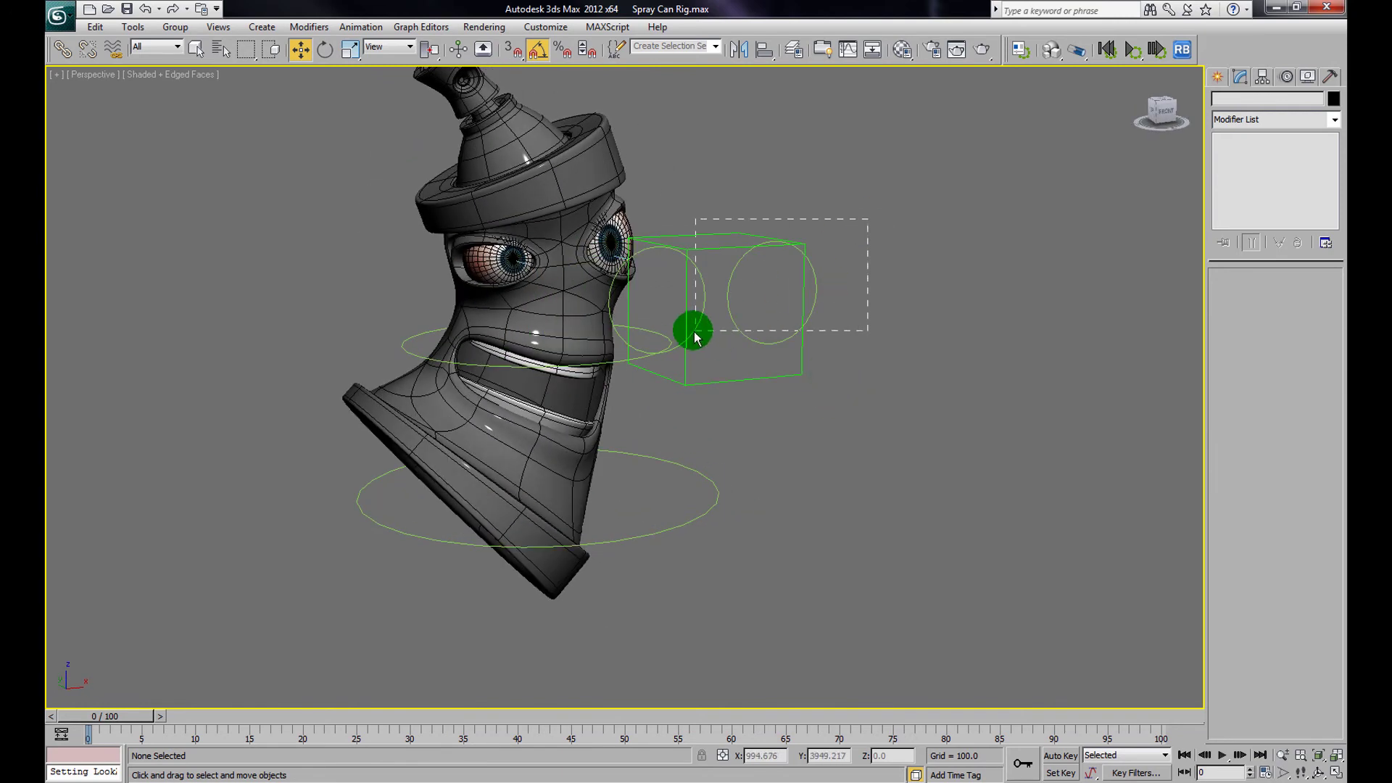
left_click_drag(739, 290, 634, 229)
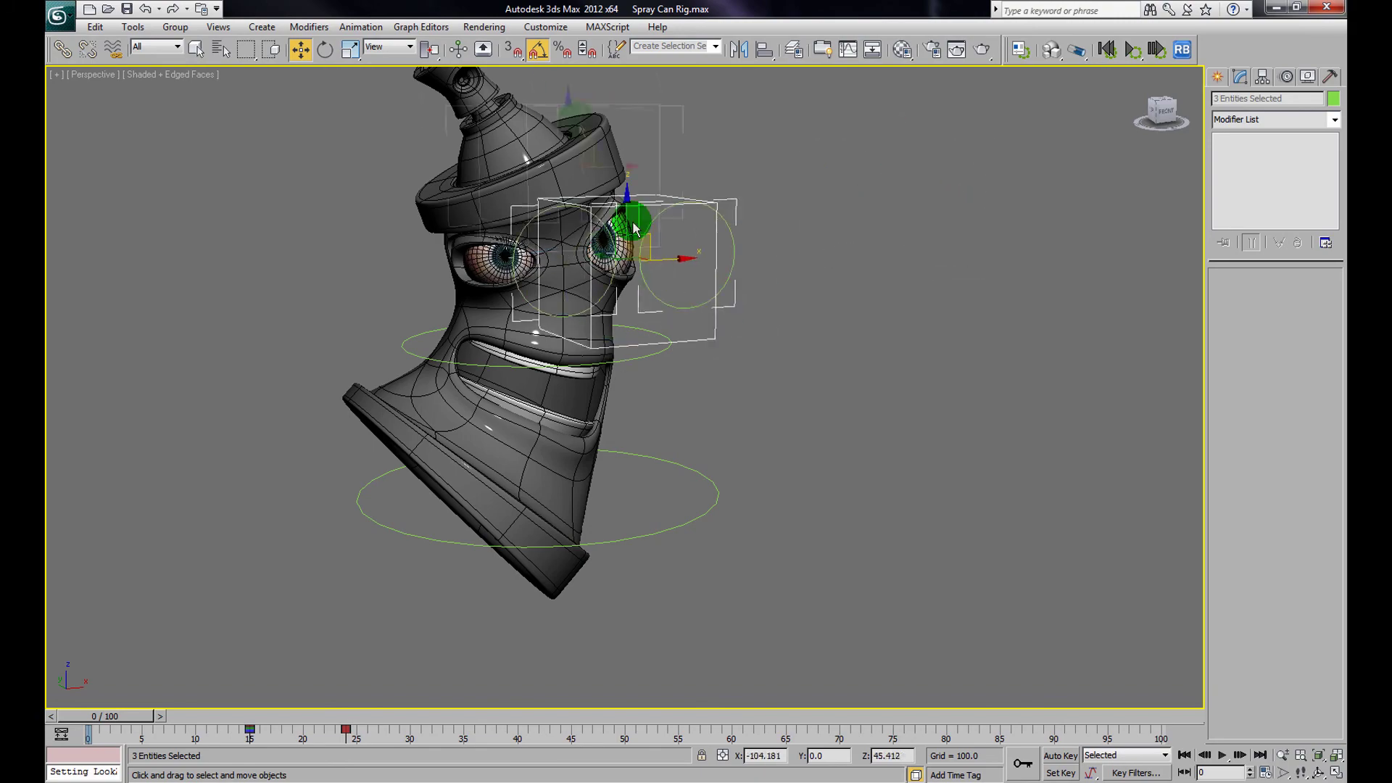
Set the Spray Can's shared Bend angle to 98, switching TurboSmooth off during the adjustment and back on
left_click(491, 186)
mouse_move(491, 187)
middle_mouse_down("alt")
mouse_move(750, 255)
mouse_move(815, 333)
mouse_move(935, 350)
middle_mouse_up("alt")
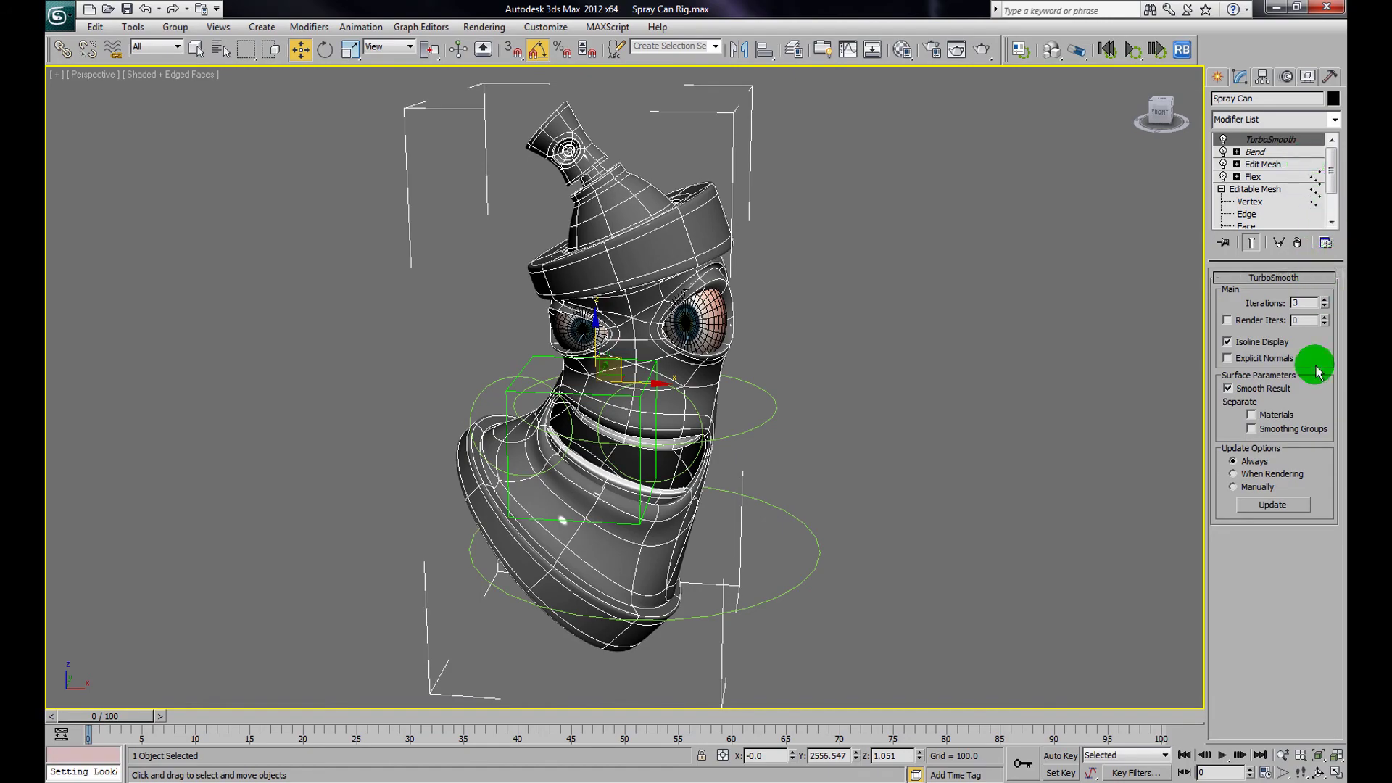
mouse_move(769, 424)
middle_mouse_down("alt")
mouse_move(811, 399)
mouse_move(827, 428)
mouse_move(921, 416)
mouse_move(793, 444)
mouse_move(961, 413)
middle_mouse_up("alt")
middle_click_drag(974, 238, 962, 247, "alt")
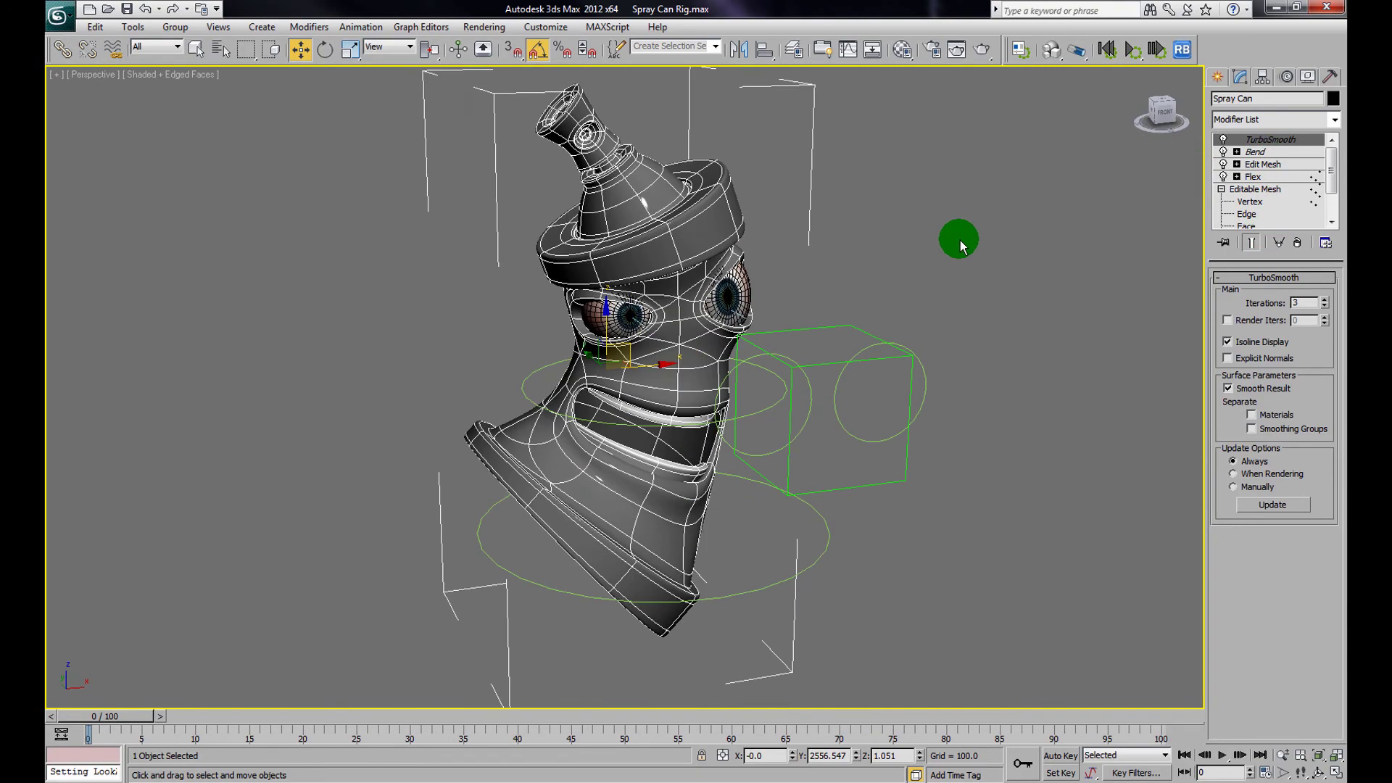
left_click(1266, 151)
mouse_move(1319, 322)
left_mouse_down()
mouse_move(1299, 597)
mouse_move(1255, 186)
mouse_move(1265, 123)
mouse_move(1209, 9)
mouse_move(1215, 771)
mouse_move(1270, 186)
mouse_move(1281, 302)
left_mouse_up()
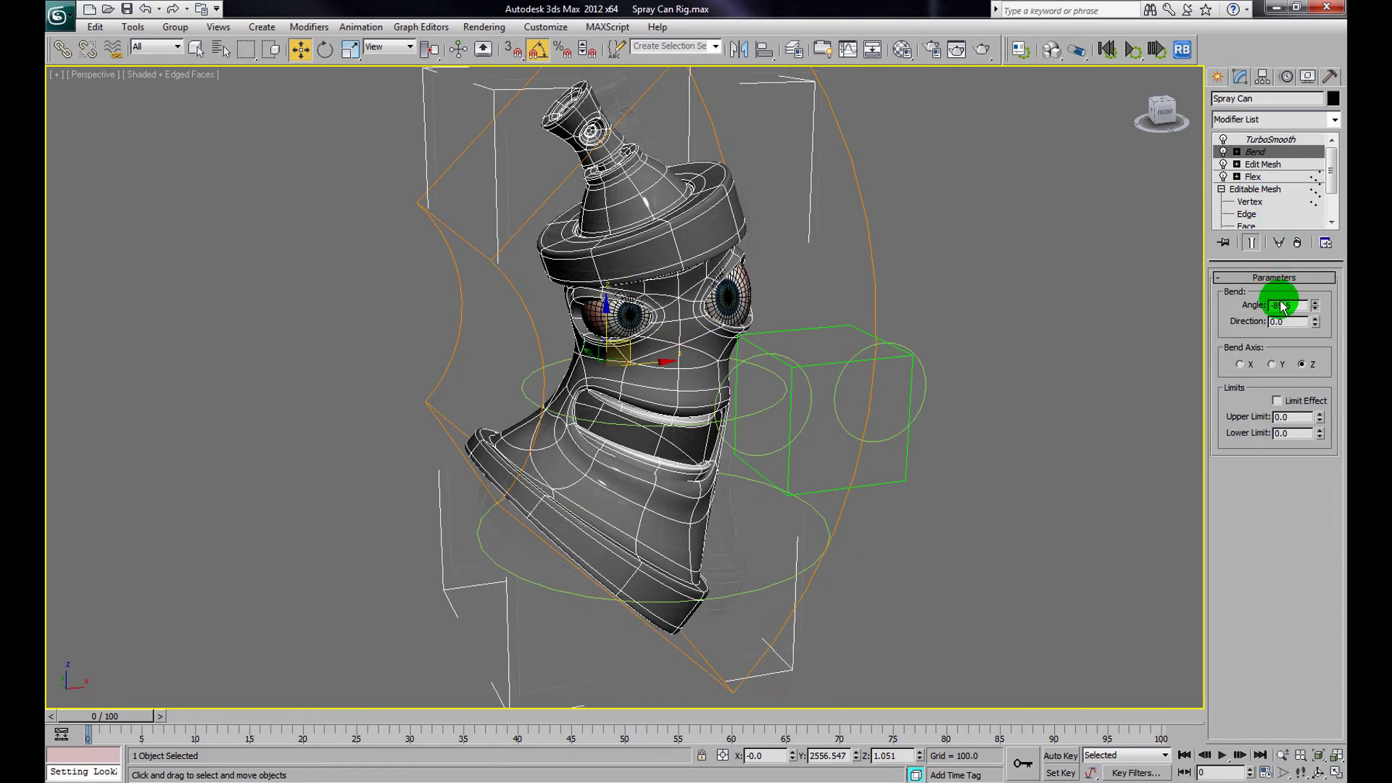
mouse_move(1286, 145)
left_mouse_down()
mouse_move(1270, 18)
mouse_move(1250, 66)
left_mouse_up()
left_click(1226, 141)
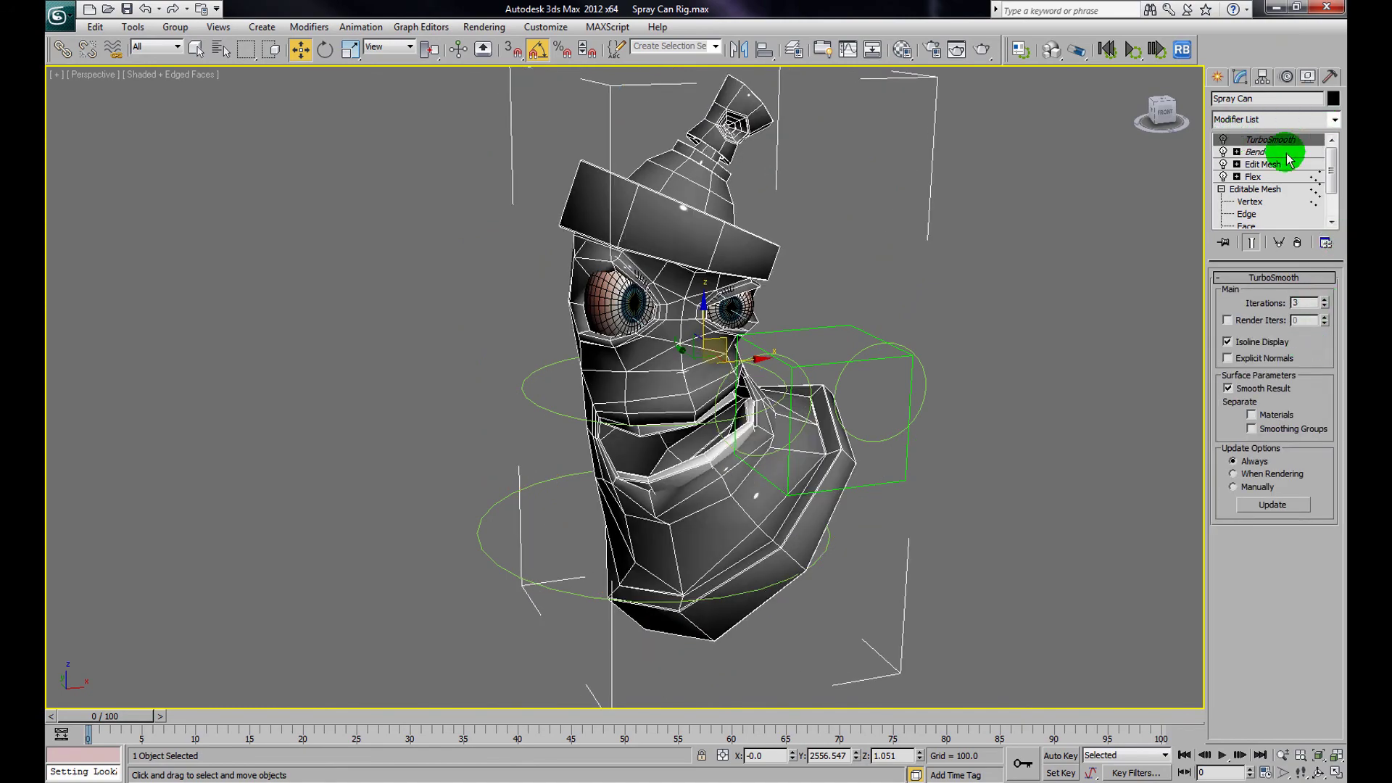
left_click(1287, 152)
mouse_move(1316, 308)
left_mouse_down()
mouse_move(1299, 358)
mouse_move(1305, 590)
mouse_move(1268, 426)
mouse_move(1171, 195)
mouse_move(1150, 205)
mouse_move(1150, 174)
mouse_move(1085, 299)
left_mouse_up()
left_click(1224, 140)
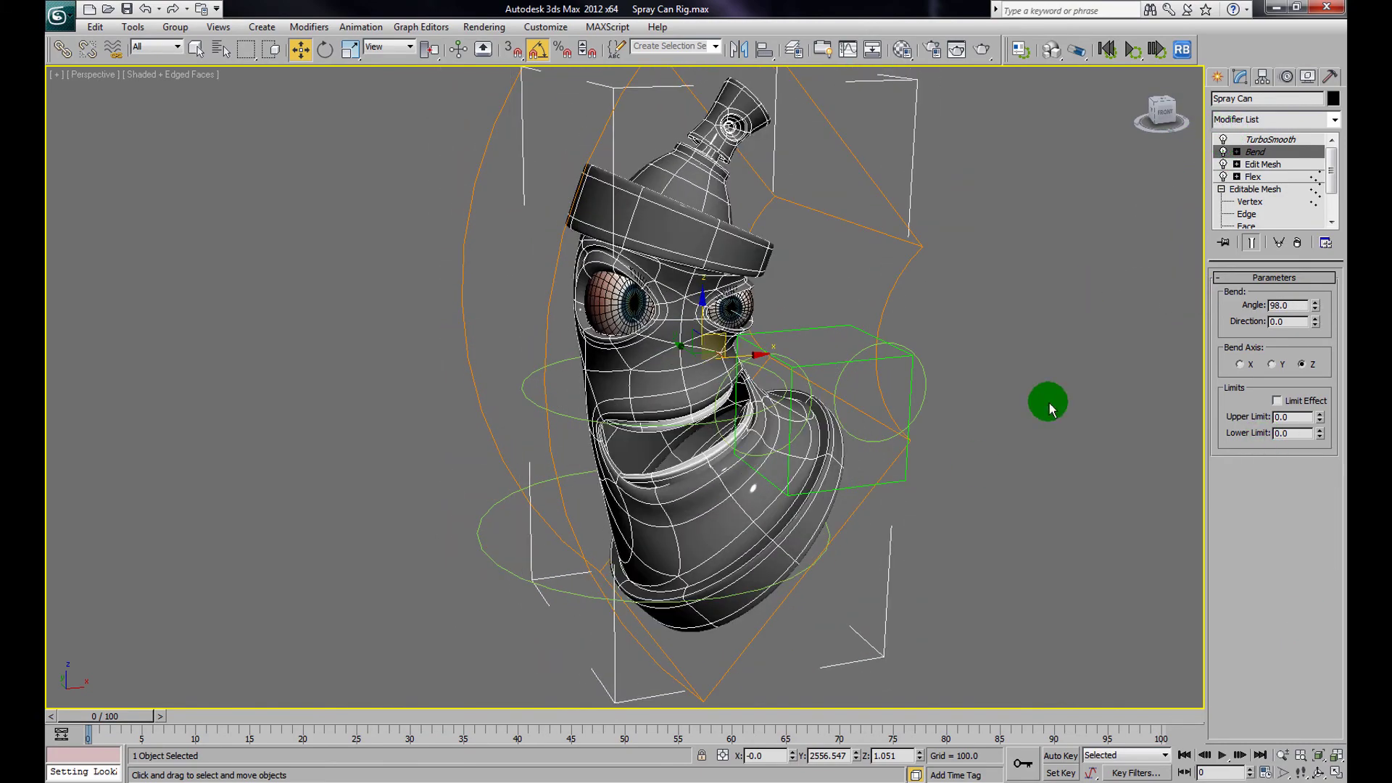
Hide the edged faces in the perspective viewport to show the bent character as a plain shaded model
key("F4")
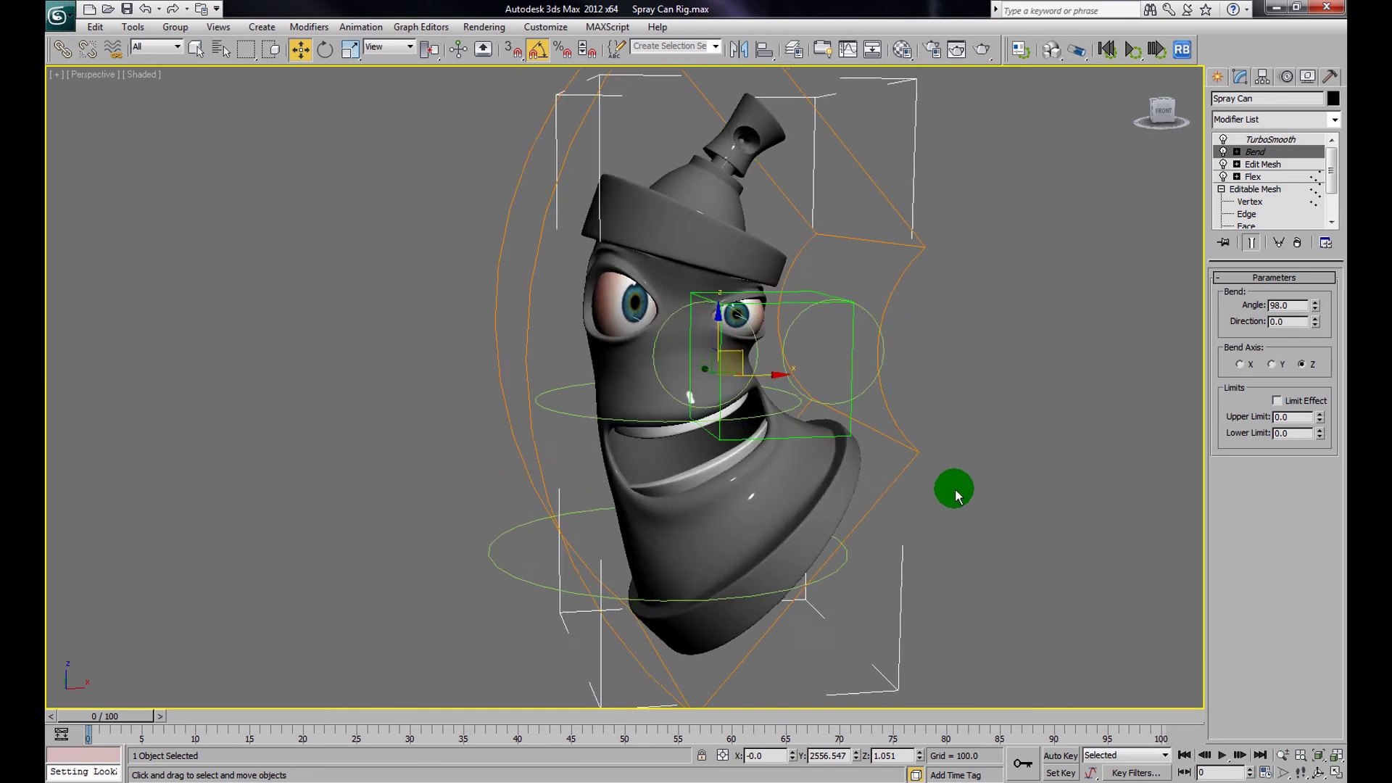
middle_click_drag(997, 461, 899, 466)
left_click(1284, 756)
scroll(546, 316, "down", 1)
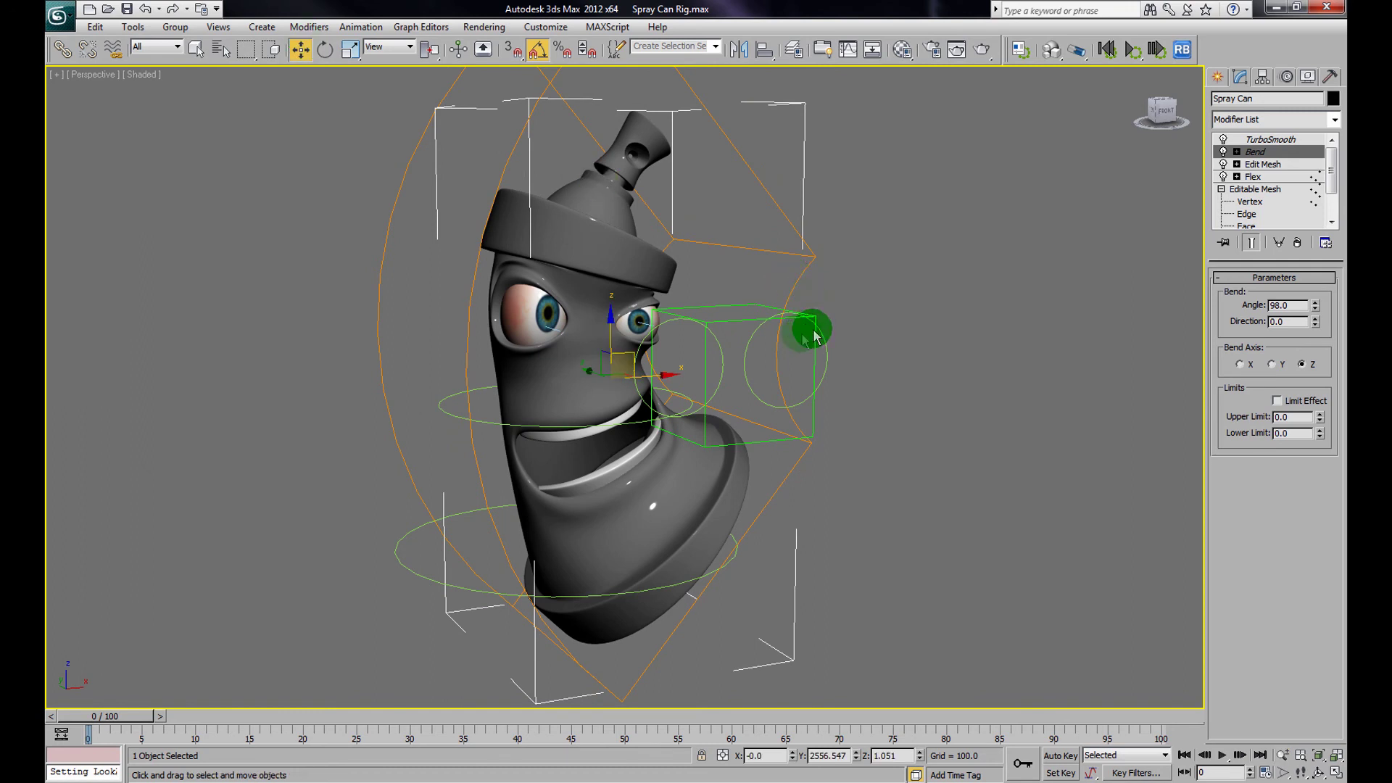
Select the Main Eye Control, look up the LookAt Constraint among the animation constraints, and clear the selection without applying one
left_click(754, 324)
mouse_move(754, 357)
left_mouse_down()
mouse_move(476, 323)
mouse_move(933, 171)
mouse_move(700, 395)
mouse_move(707, 372)
mouse_move(763, 371)
left_mouse_up()
left_click(358, 28)
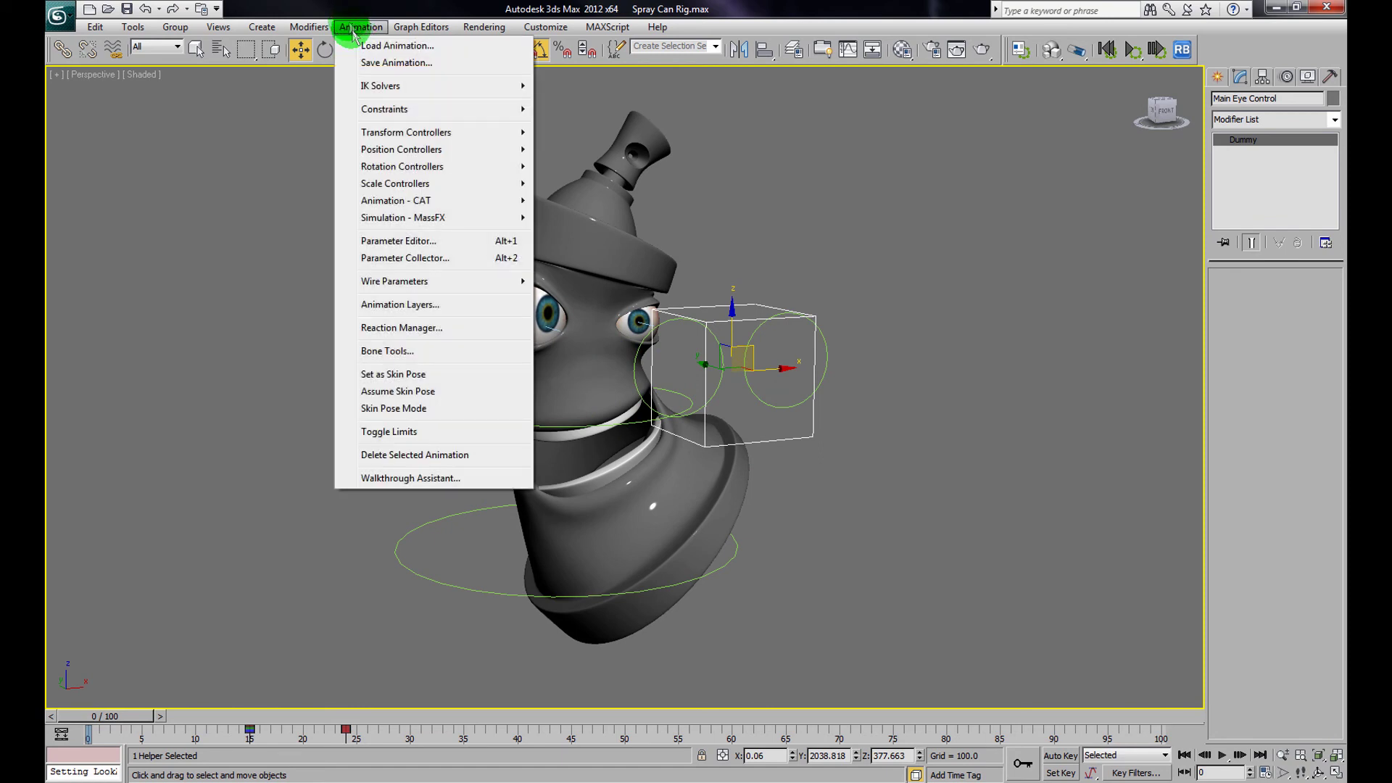
mouse_move(401, 116)
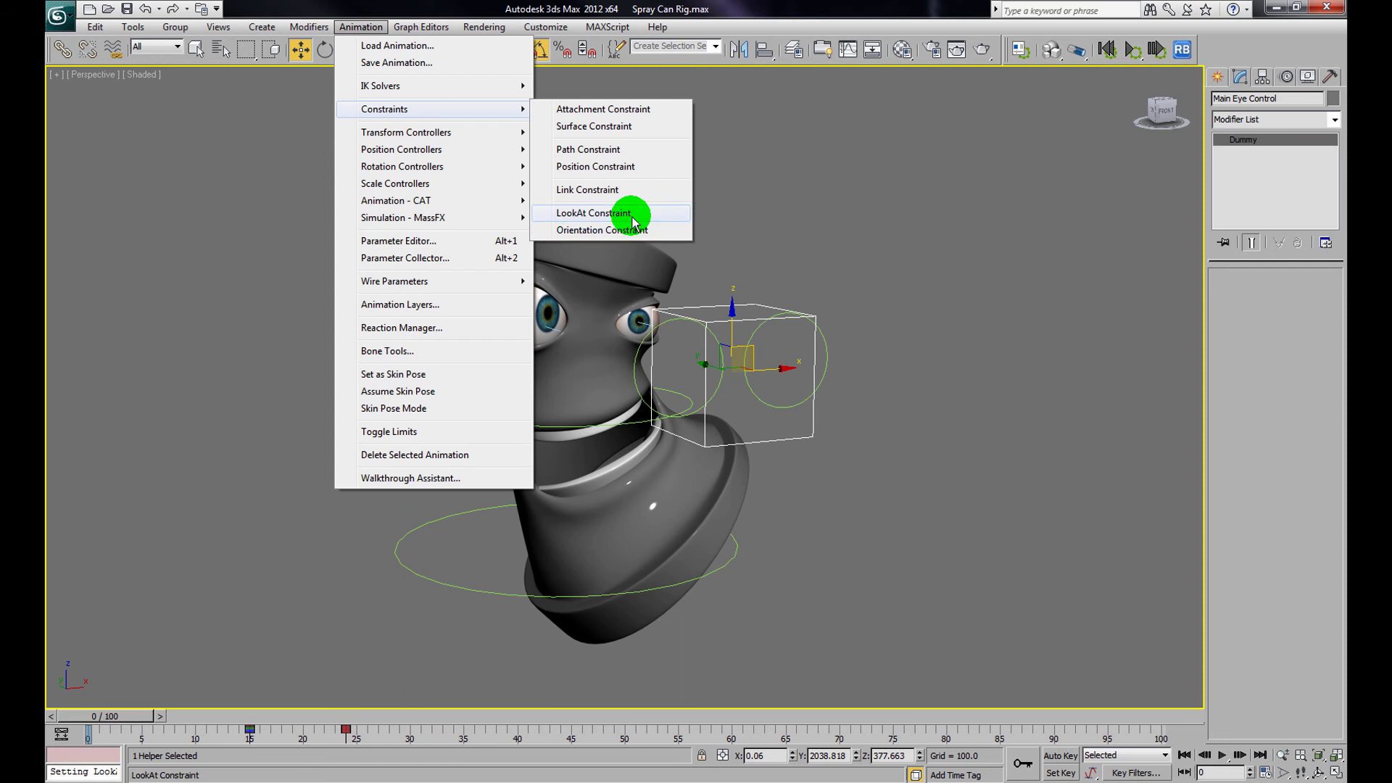
left_click(773, 216)
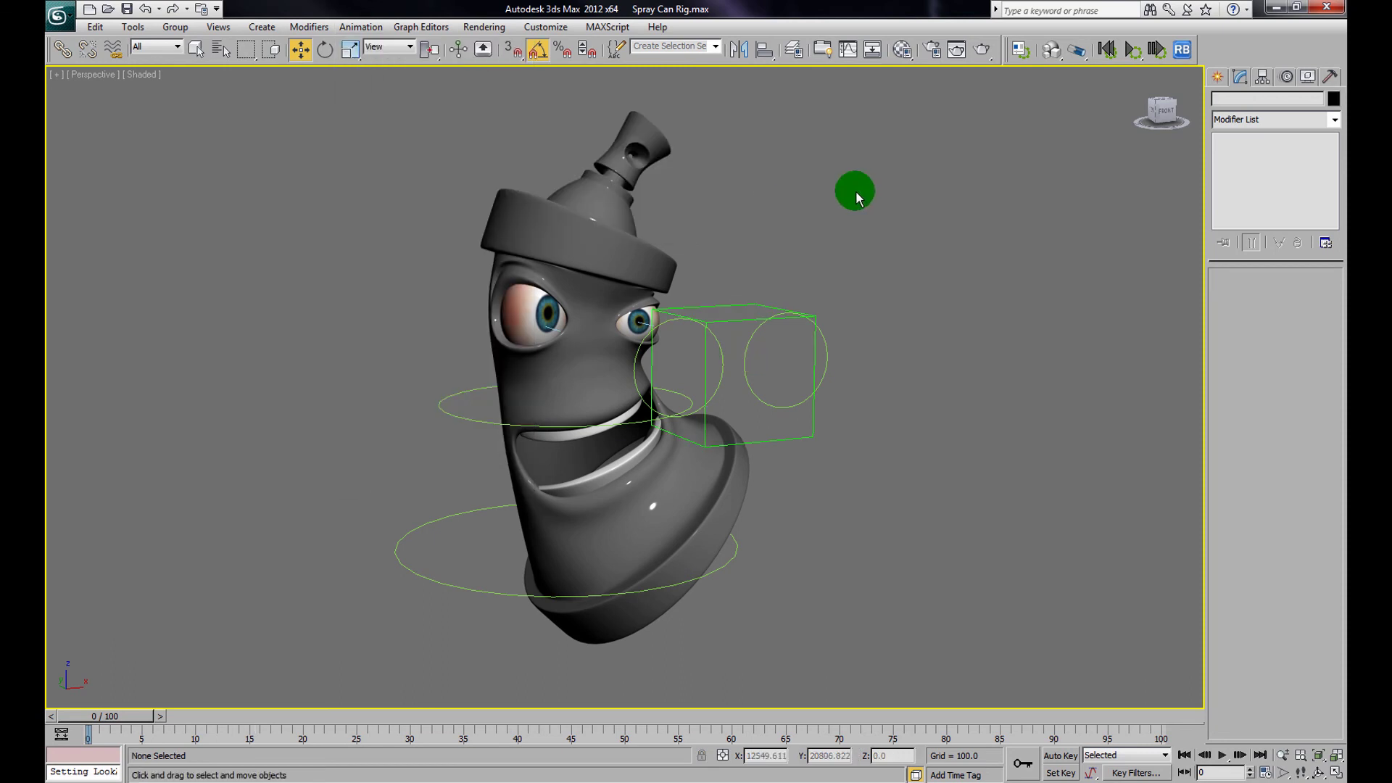
middle_click_drag(816, 250, 892, 275, "alt")
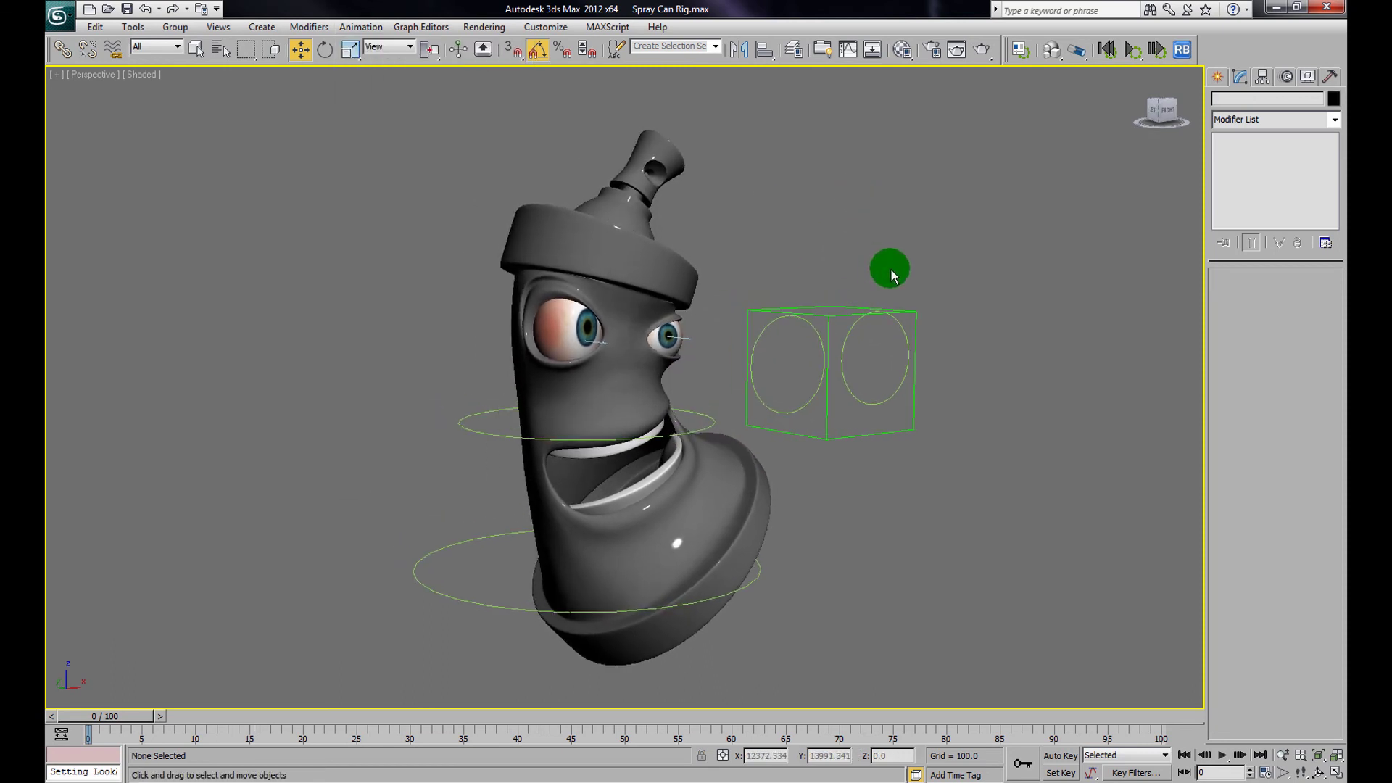
middle_click_drag(697, 346, 768, 342, "alt")
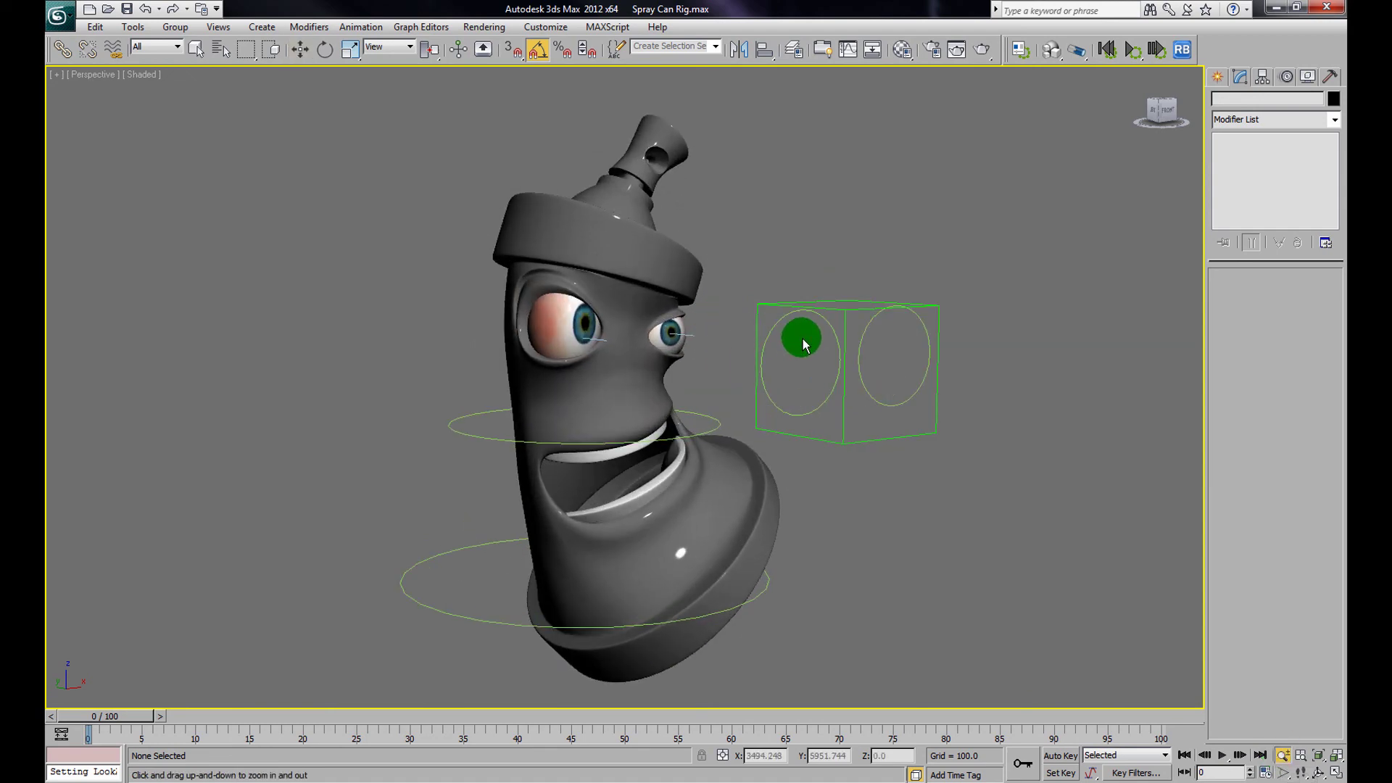
middle_click_drag(982, 398, 933, 390, "alt")
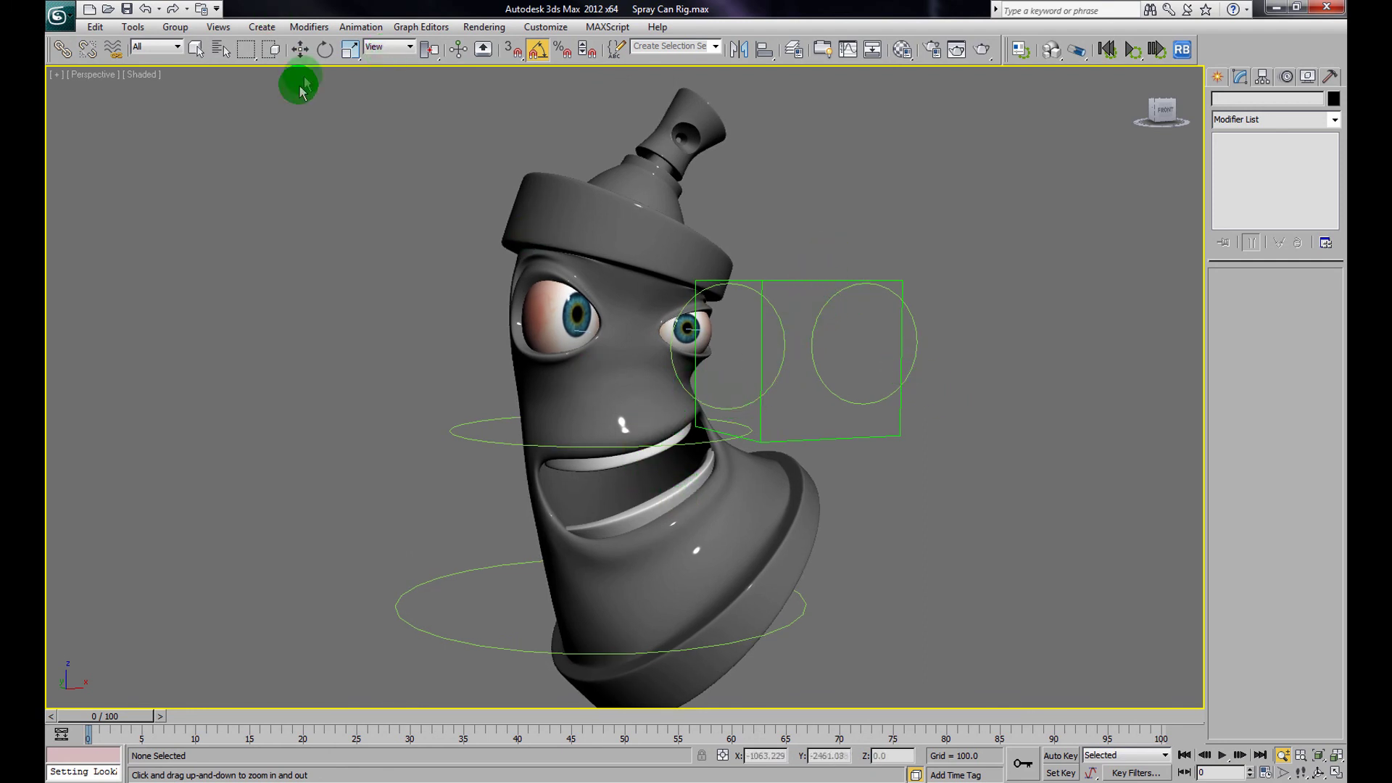
left_click(638, 402)
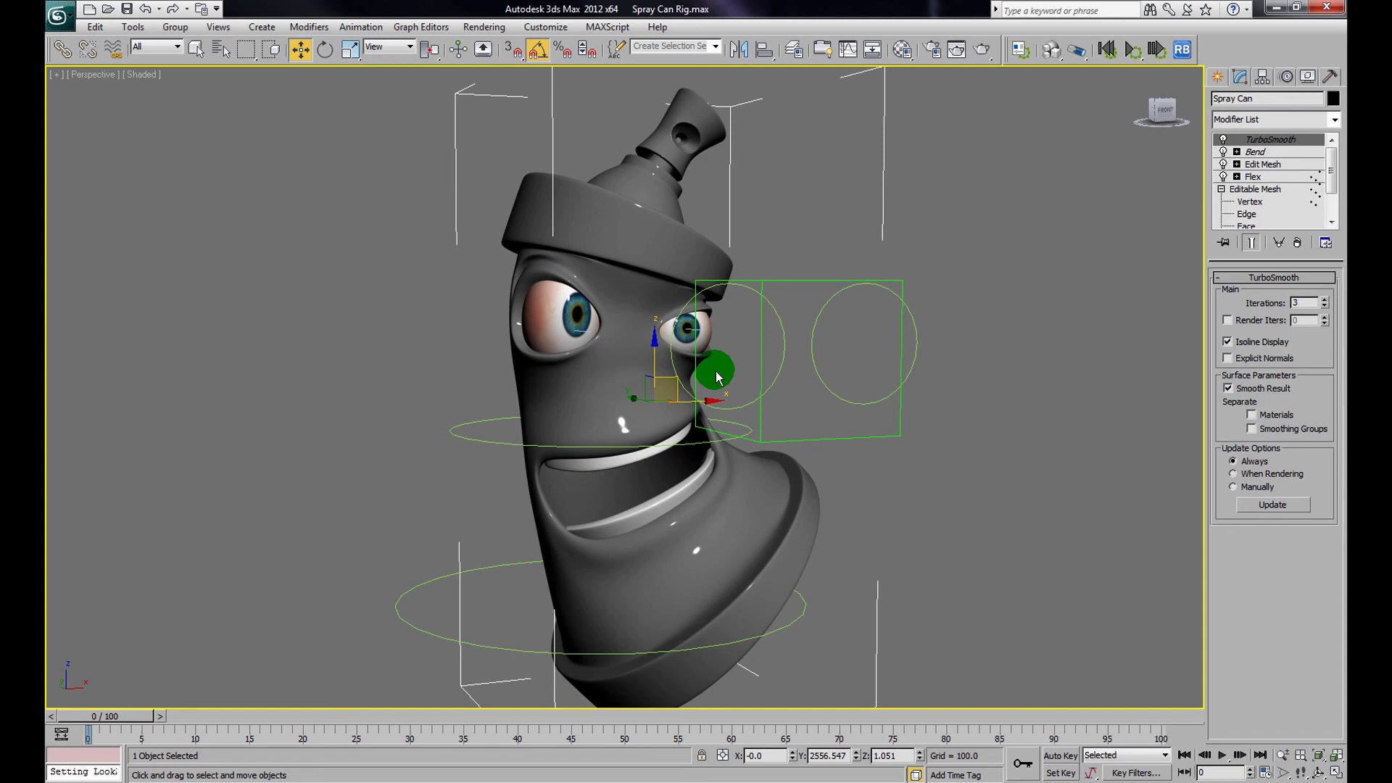
mouse_move(847, 383)
left_mouse_down()
mouse_move(795, 392)
mouse_move(860, 377)
mouse_move(860, 388)
mouse_move(804, 358)
left_mouse_up()
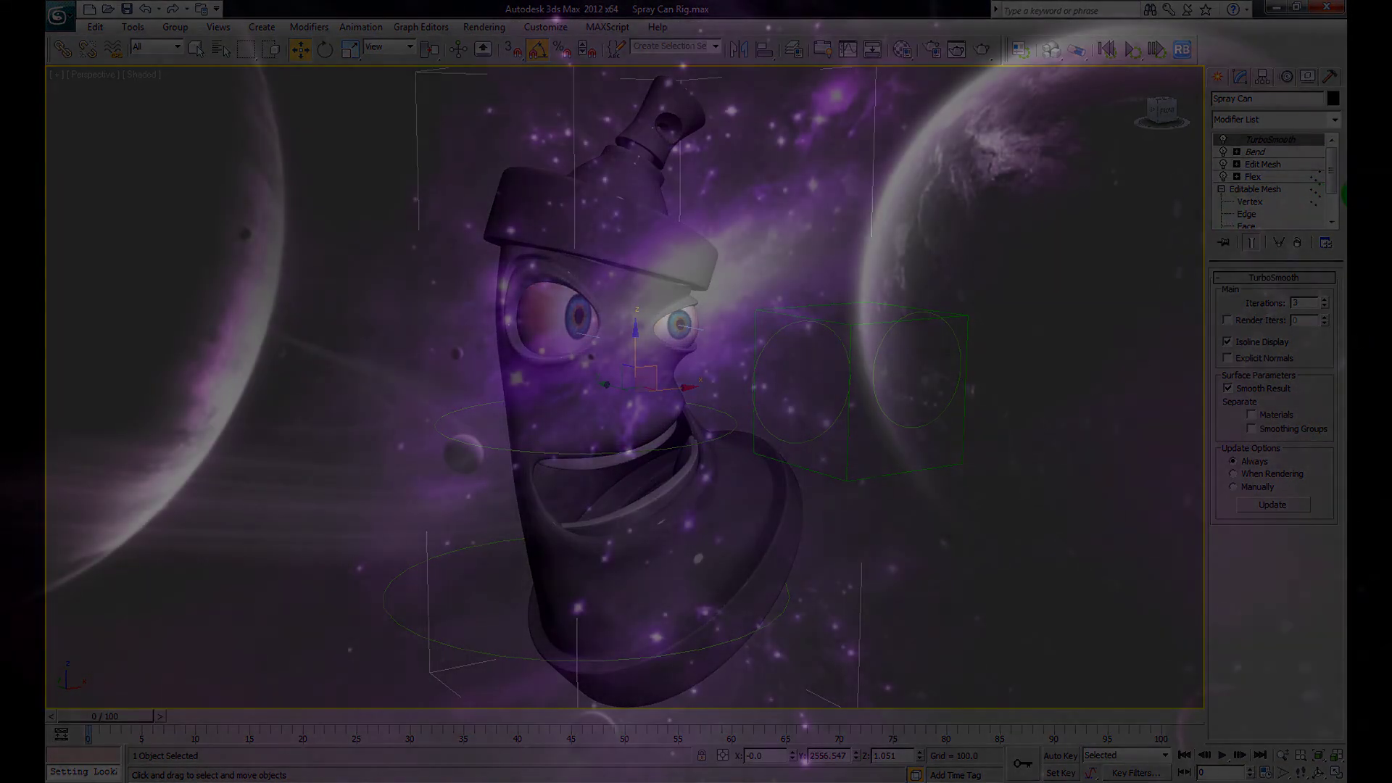